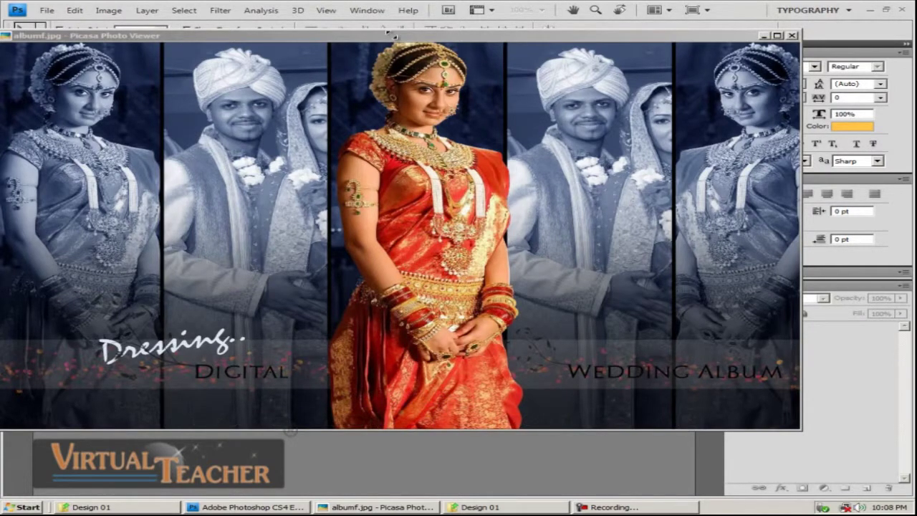
Examine the finished wedding album design albumf.jpg in the photo viewer, then minimize it to return to Photoshop
{"action": "left_click_drag", "start_coordinate": [387, 37], "coordinate": [428, 40]}
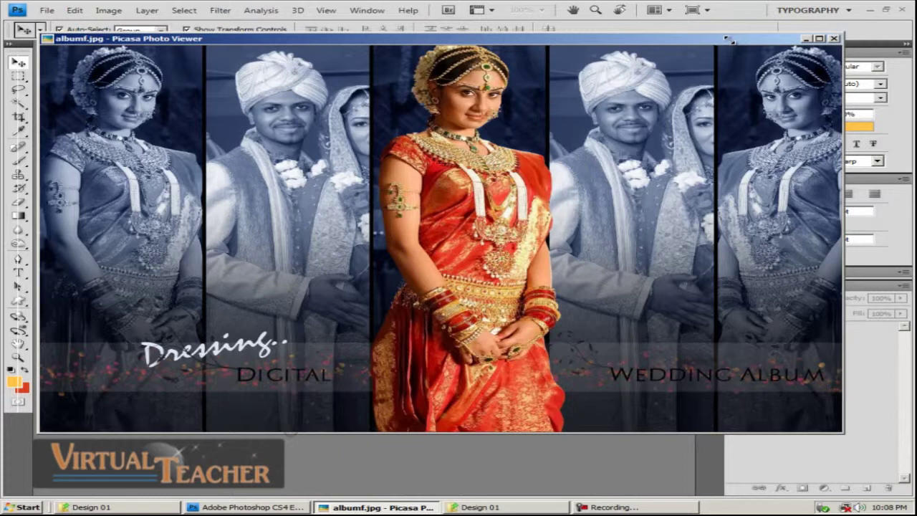
{"action": "left_click_drag", "start_coordinate": [730, 40], "coordinate": [733, 42]}
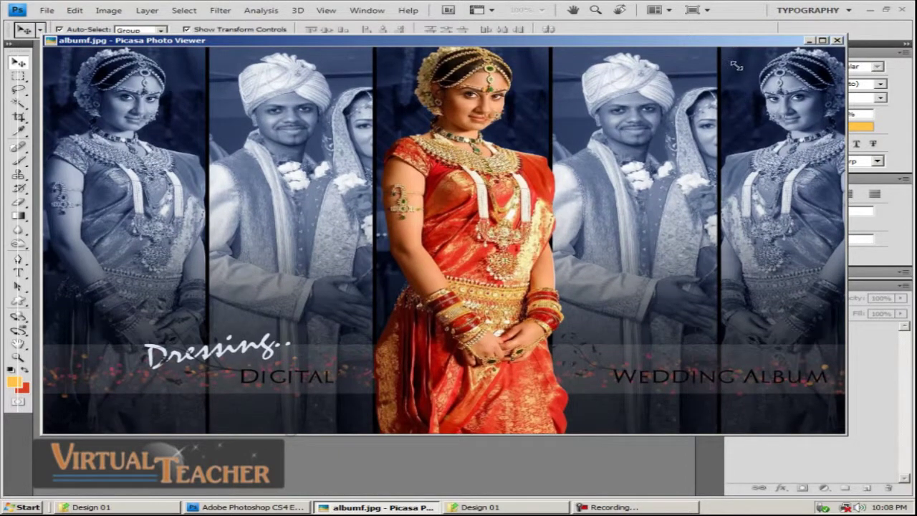
{"action": "mouse_move", "coordinate": [734, 42]}
{"action": "left_mouse_down"}
{"action": "mouse_move", "coordinate": [710, 43]}
{"action": "mouse_move", "coordinate": [726, 43]}
{"action": "left_mouse_up"}
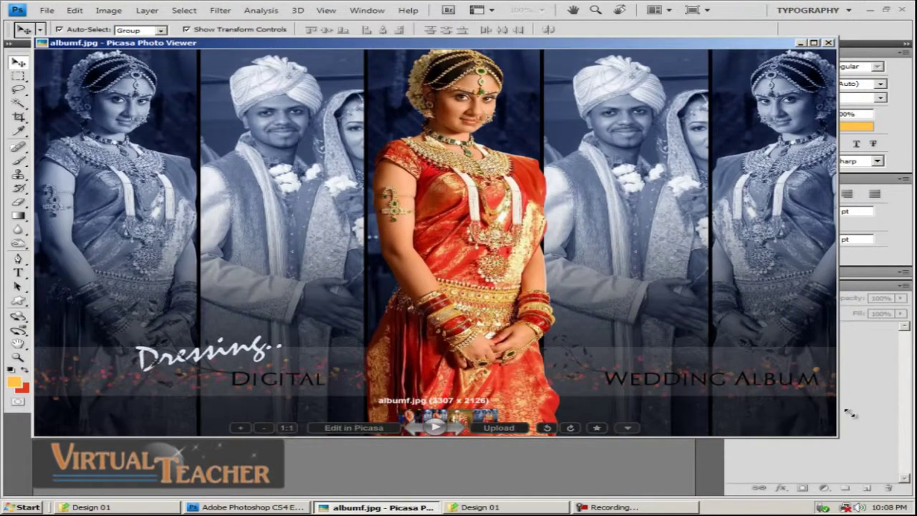
{"action": "left_click", "coordinate": [801, 43]}
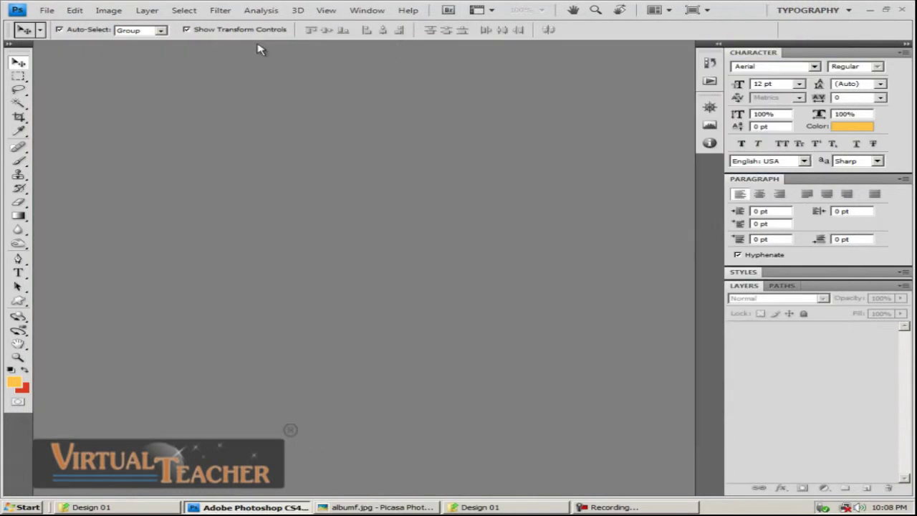
Create a new 24 by 15 inch document at 300 pixels/inch in 8-bit RGB Color with a white background
{"action": "left_click", "coordinate": [48, 11]}
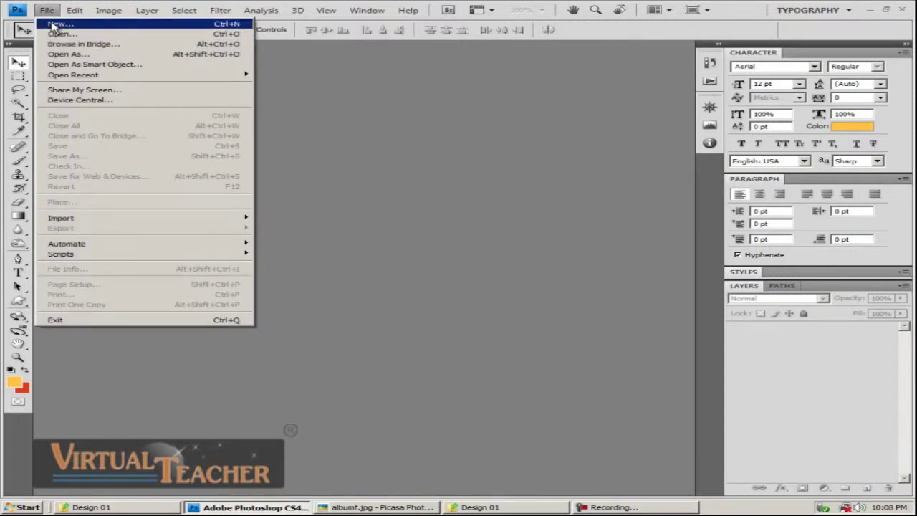
{"action": "left_click", "coordinate": [56, 24]}
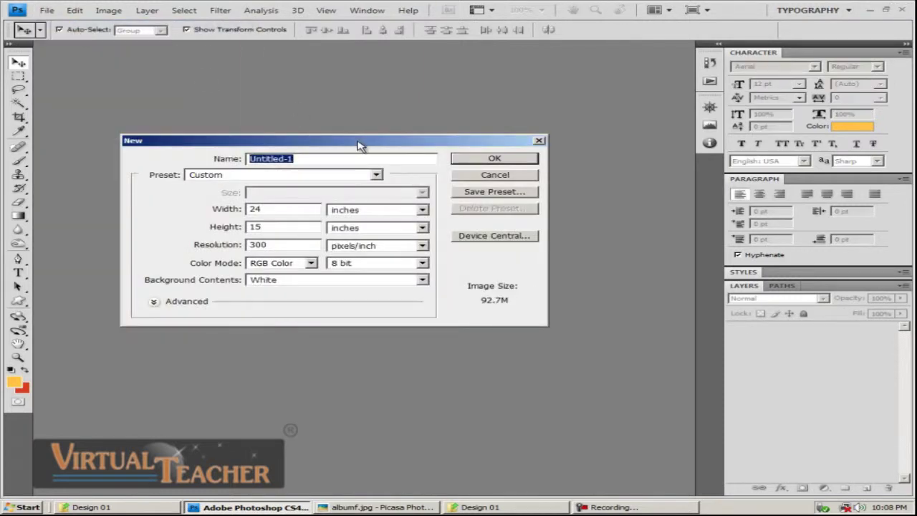
{"action": "left_click_drag", "start_coordinate": [359, 146], "coordinate": [370, 114]}
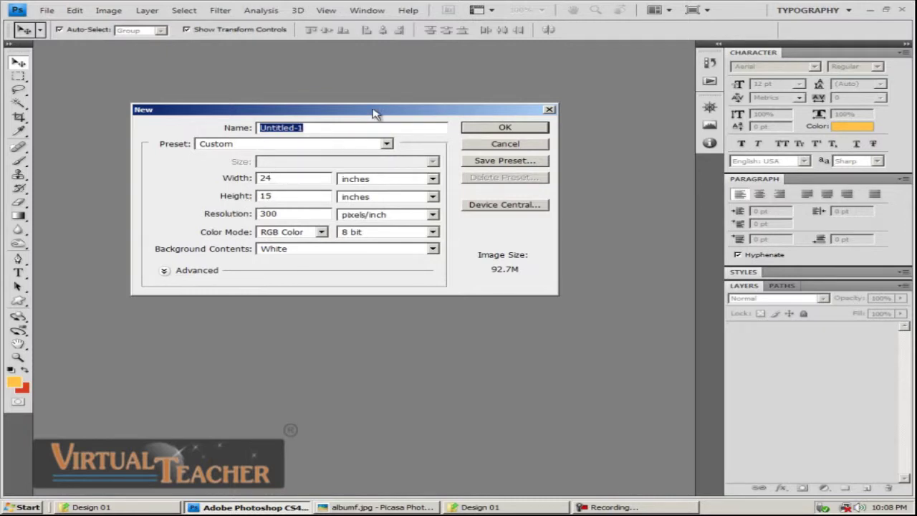
{"action": "left_click_drag", "start_coordinate": [374, 113], "coordinate": [372, 100]}
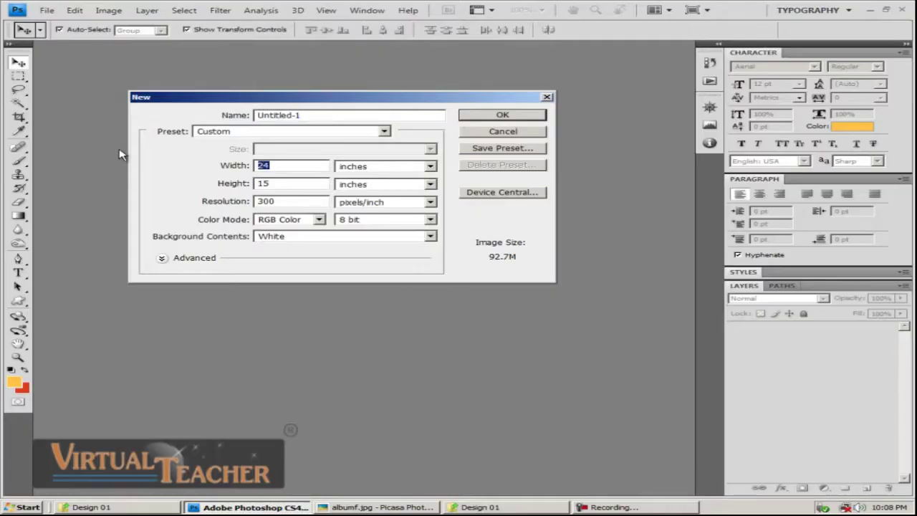
{"action": "left_click_drag", "start_coordinate": [351, 94], "coordinate": [297, 94]}
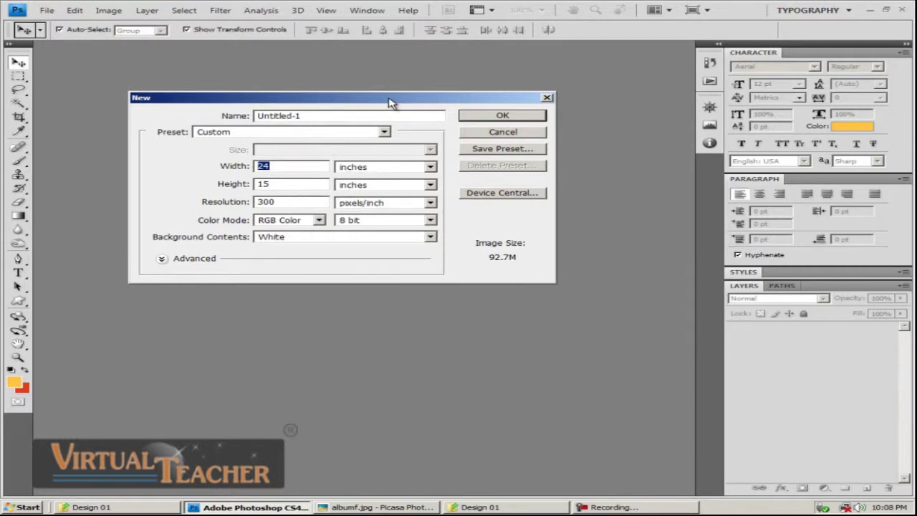
{"action": "left_click_drag", "start_coordinate": [388, 99], "coordinate": [422, 101]}
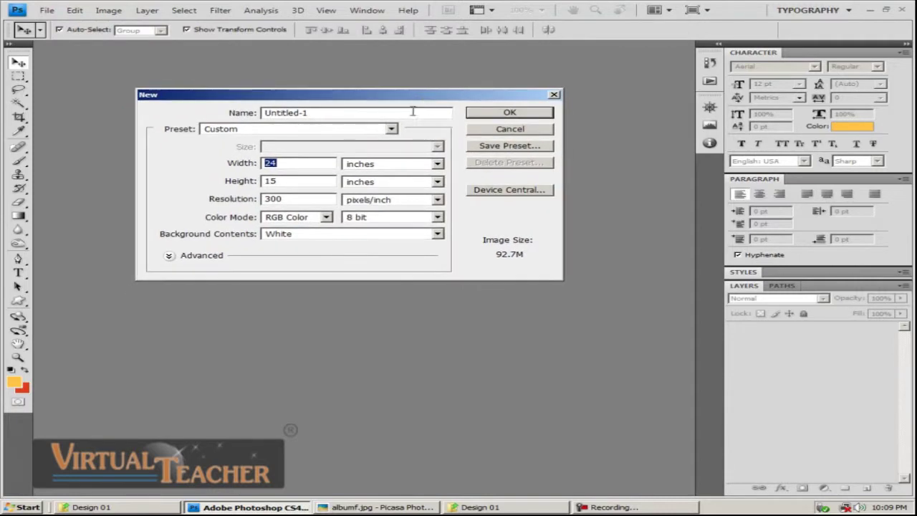
{"action": "left_click", "coordinate": [493, 119]}
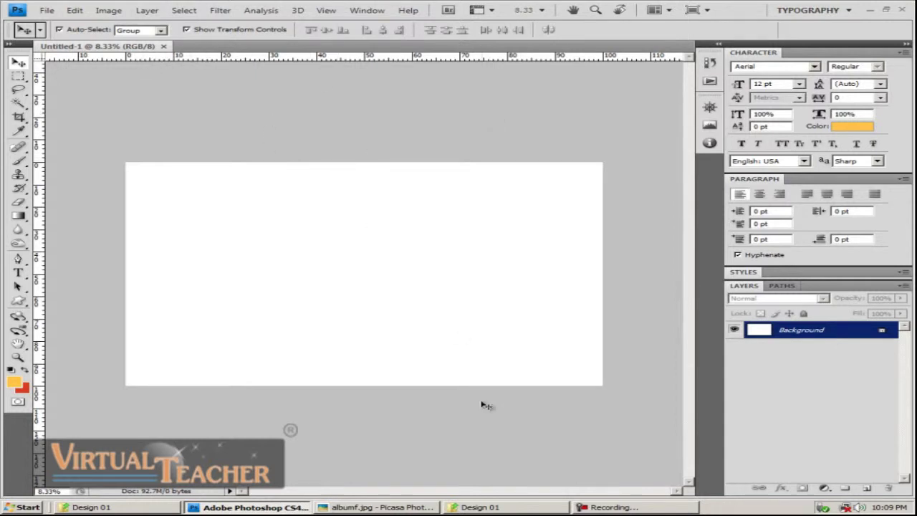
Bring up the finished album design albumf.jpg in the photo viewer again for reference, then minimize it
{"action": "left_click", "coordinate": [380, 507]}
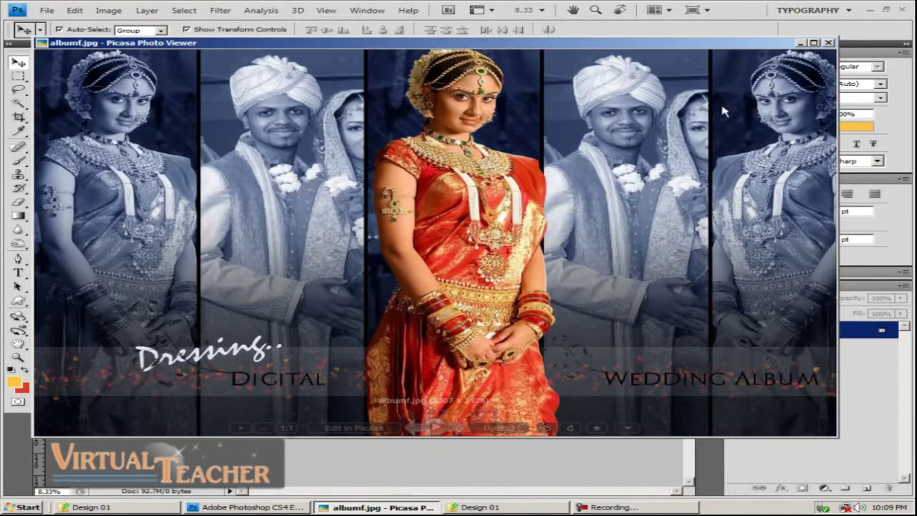
{"action": "left_click", "coordinate": [802, 43]}
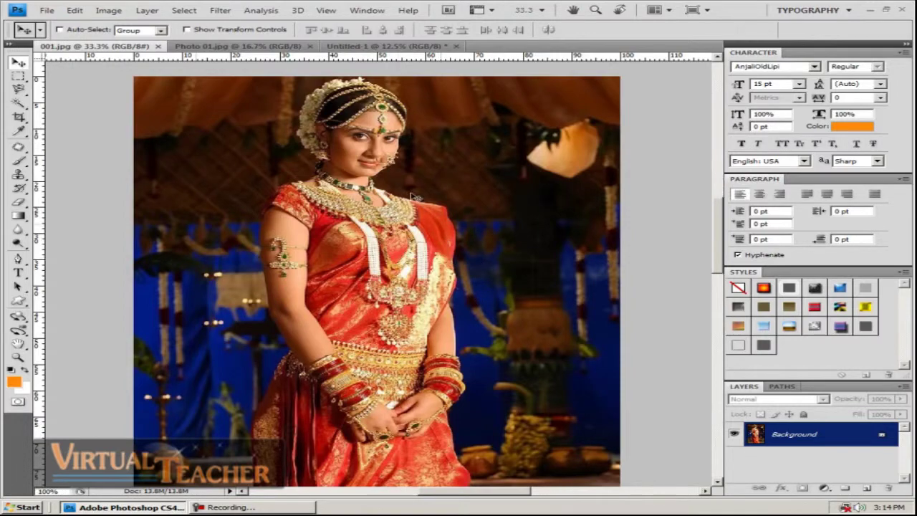
Start a Pen path on the bride photo 001.jpg, tracing the outer edge of the beaded headpiece from the crown downward
{"action": "key", "text": "ctrl+1"}
{"action": "left_click_drag", "start_coordinate": [379, 124], "coordinate": [334, 486]}
{"action": "left_click", "coordinate": [18, 259]}
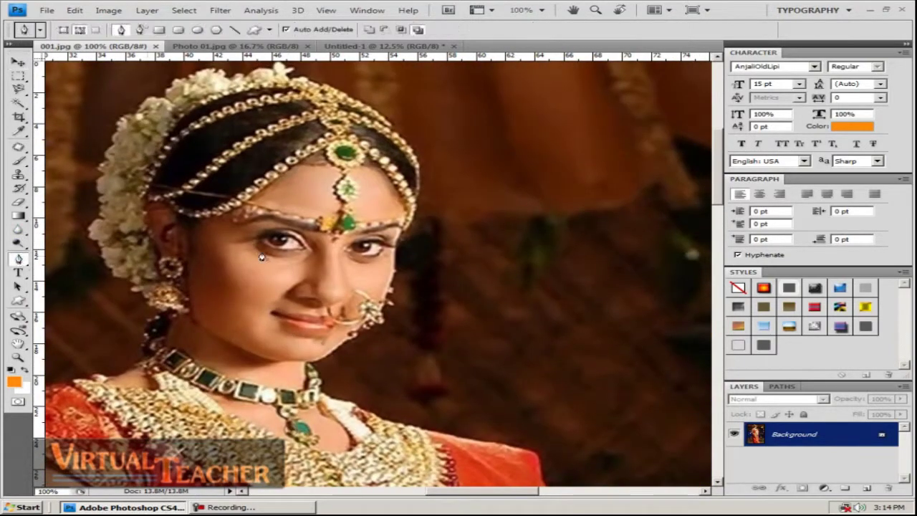
{"action": "left_click_drag", "start_coordinate": [344, 160], "coordinate": [427, 147]}
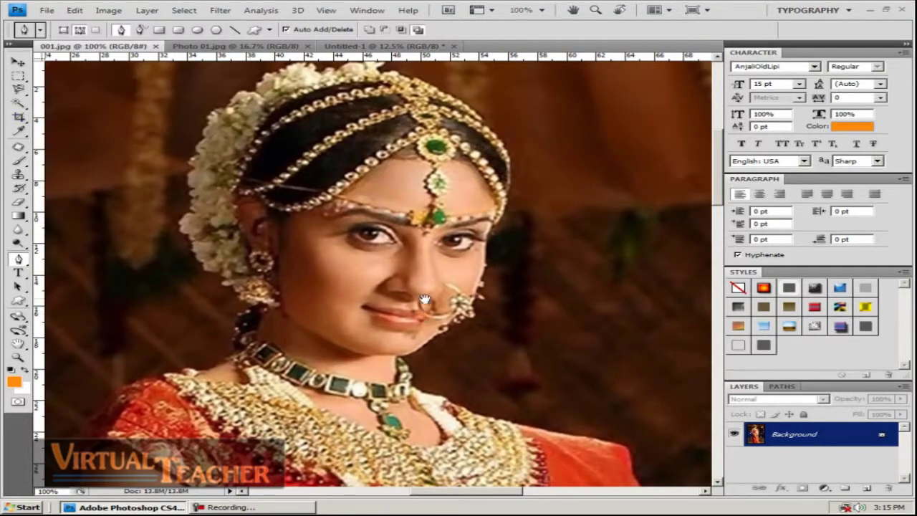
{"action": "left_click_drag", "start_coordinate": [425, 299], "coordinate": [372, 387]}
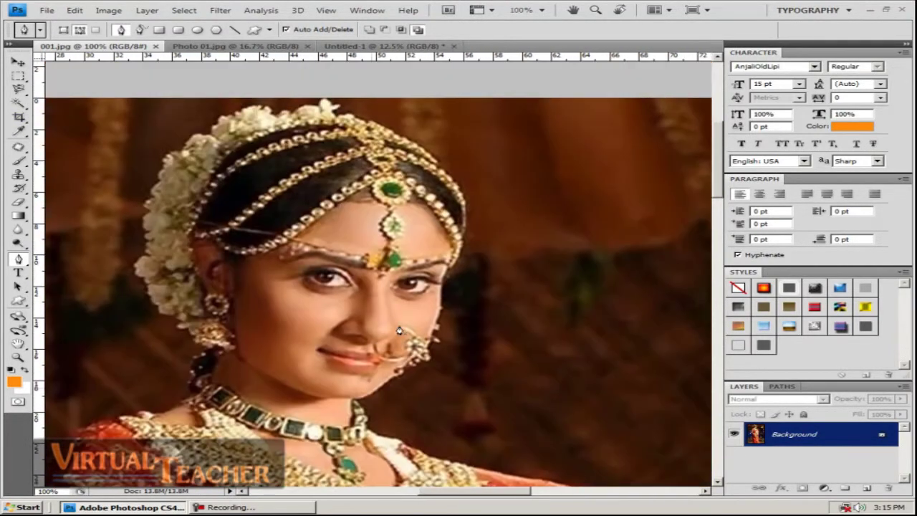
{"action": "key", "text": "ctrl+plus"}
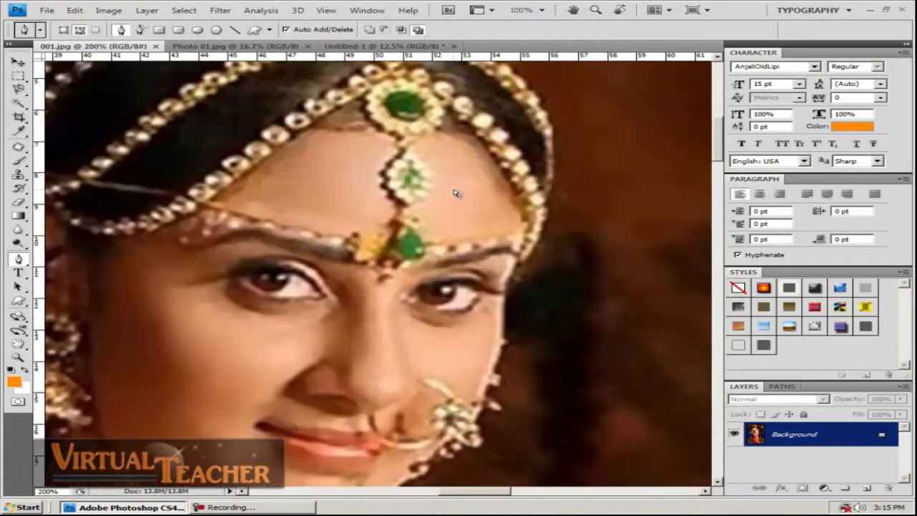
{"action": "key", "text": "ctrl+plus"}
{"action": "left_click_drag", "start_coordinate": [545, 131], "coordinate": [394, 342]}
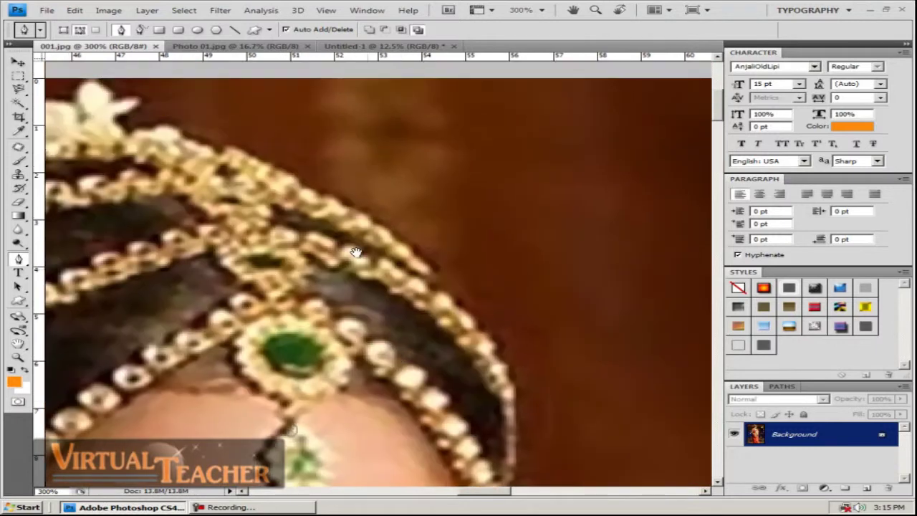
{"action": "key", "text": "ctrl+plus"}
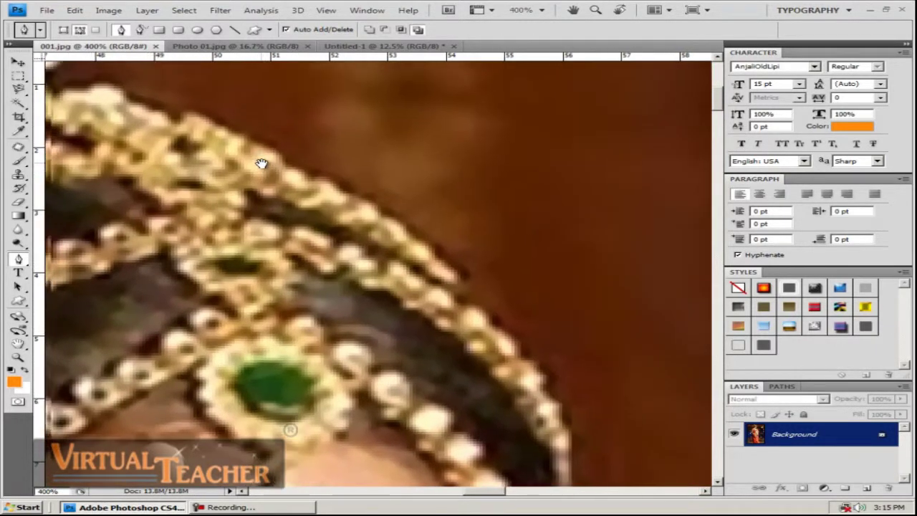
{"action": "left_click", "coordinate": [176, 133]}
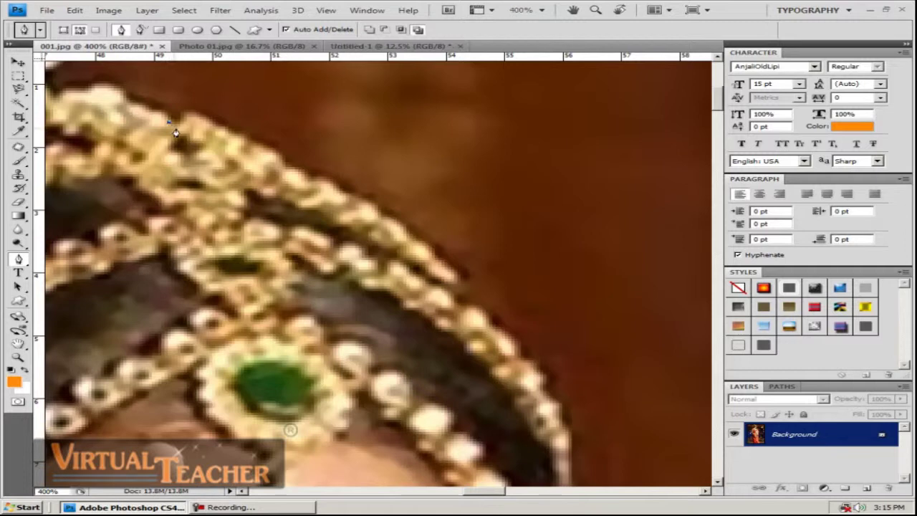
{"action": "mouse_move", "coordinate": [189, 119]}
{"action": "left_mouse_down"}
{"action": "mouse_move", "coordinate": [242, 144]}
{"action": "mouse_move", "coordinate": [246, 157]}
{"action": "mouse_move", "coordinate": [263, 153]}
{"action": "mouse_move", "coordinate": [285, 174]}
{"action": "mouse_move", "coordinate": [407, 233]}
{"action": "mouse_move", "coordinate": [457, 281]}
{"action": "mouse_move", "coordinate": [434, 287]}
{"action": "mouse_move", "coordinate": [484, 320]}
{"action": "mouse_move", "coordinate": [467, 268]}
{"action": "mouse_move", "coordinate": [303, 169]}
{"action": "mouse_move", "coordinate": [345, 206]}
{"action": "mouse_move", "coordinate": [368, 250]}
{"action": "mouse_move", "coordinate": [324, 126]}
{"action": "left_mouse_up"}
{"action": "left_click", "coordinate": [376, 269]}
{"action": "left_click", "coordinate": [377, 277]}
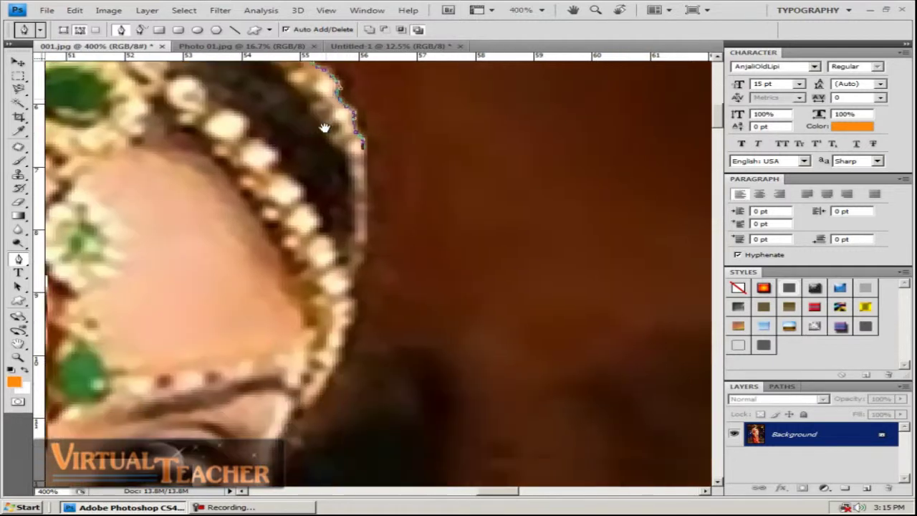
Continue the path along the lower side edge of the beaded headpiece down to the bride's temple
{"action": "left_click_drag", "start_coordinate": [356, 187], "coordinate": [364, 227]}
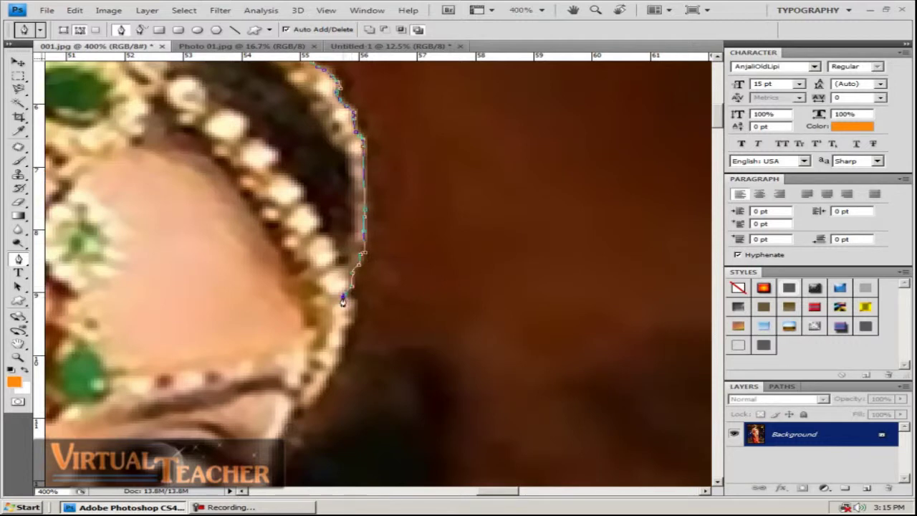
{"action": "mouse_move", "coordinate": [353, 308]}
{"action": "left_mouse_down"}
{"action": "mouse_move", "coordinate": [330, 392]}
{"action": "mouse_move", "coordinate": [299, 414]}
{"action": "mouse_move", "coordinate": [403, 144]}
{"action": "mouse_move", "coordinate": [460, 49]}
{"action": "mouse_move", "coordinate": [445, 101]}
{"action": "mouse_move", "coordinate": [426, 110]}
{"action": "mouse_move", "coordinate": [413, 143]}
{"action": "mouse_move", "coordinate": [412, 267]}
{"action": "mouse_move", "coordinate": [400, 271]}
{"action": "mouse_move", "coordinate": [386, 322]}
{"action": "mouse_move", "coordinate": [403, 337]}
{"action": "mouse_move", "coordinate": [396, 352]}
{"action": "mouse_move", "coordinate": [379, 349]}
{"action": "mouse_move", "coordinate": [370, 373]}
{"action": "mouse_move", "coordinate": [382, 367]}
{"action": "mouse_move", "coordinate": [285, 169]}
{"action": "mouse_move", "coordinate": [304, 213]}
{"action": "mouse_move", "coordinate": [333, 237]}
{"action": "mouse_move", "coordinate": [309, 231]}
{"action": "mouse_move", "coordinate": [290, 242]}
{"action": "mouse_move", "coordinate": [280, 268]}
{"action": "mouse_move", "coordinate": [293, 307]}
{"action": "mouse_move", "coordinate": [259, 307]}
{"action": "mouse_move", "coordinate": [240, 328]}
{"action": "mouse_move", "coordinate": [191, 327]}
{"action": "mouse_move", "coordinate": [147, 359]}
{"action": "left_mouse_up"}
{"action": "left_click", "coordinate": [324, 389]}
{"action": "left_click", "coordinate": [309, 404]}
{"action": "left_click", "coordinate": [298, 411]}
Trace the path down the outer edge of the bride's face and around the nose ornament's beads
{"action": "key", "text": "space"}
{"action": "left_click", "coordinate": [305, 210]}
{"action": "left_click", "coordinate": [313, 212]}
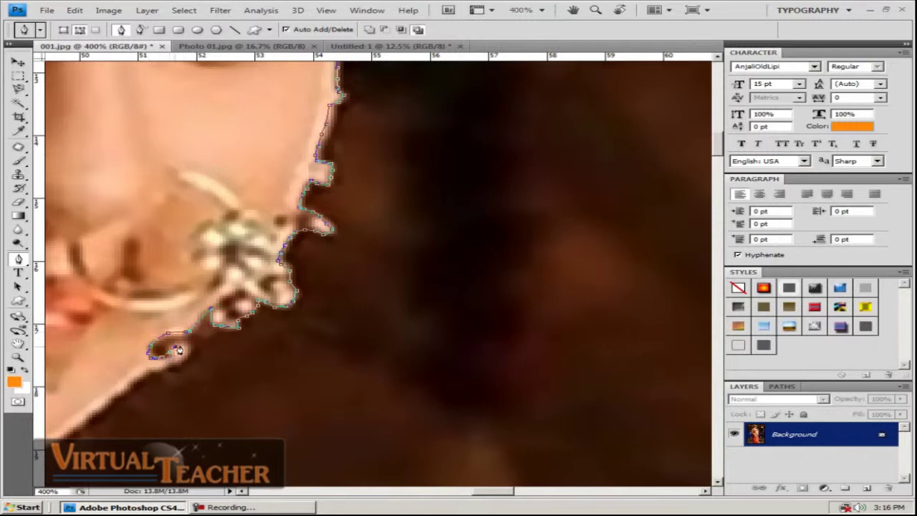
{"action": "left_click_drag", "start_coordinate": [167, 370], "coordinate": [143, 374]}
{"action": "key", "text": "space"}
Extend the path along the jawline to the chin and down the outer edge of the green-stone necklace
{"action": "left_click_drag", "start_coordinate": [246, 375], "coordinate": [526, 191]}
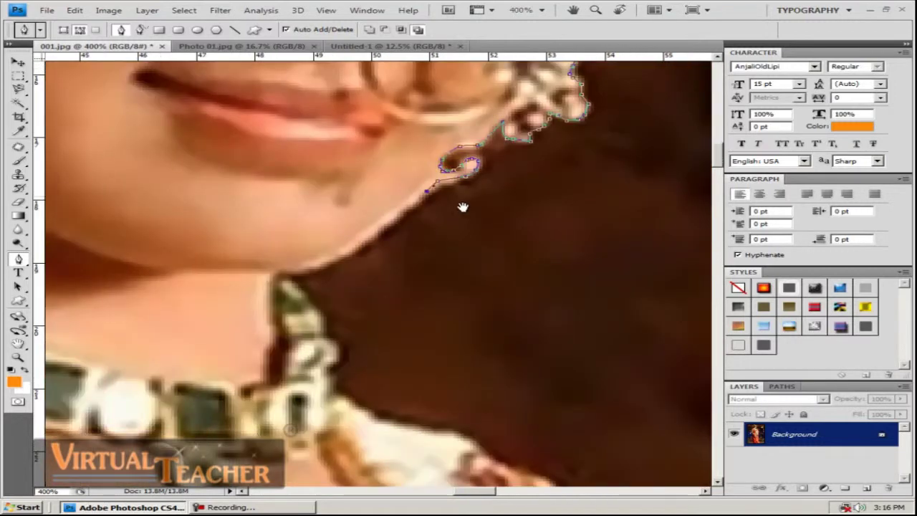
{"action": "mouse_move", "coordinate": [341, 260]}
{"action": "left_mouse_down"}
{"action": "mouse_move", "coordinate": [341, 258]}
{"action": "mouse_move", "coordinate": [280, 281]}
{"action": "mouse_move", "coordinate": [339, 357]}
{"action": "mouse_move", "coordinate": [325, 372]}
{"action": "mouse_move", "coordinate": [338, 371]}
{"action": "mouse_move", "coordinate": [301, 281]}
{"action": "mouse_move", "coordinate": [288, 216]}
{"action": "left_mouse_up"}
{"action": "left_click", "coordinate": [337, 358]}
{"action": "left_click", "coordinate": [326, 366]}
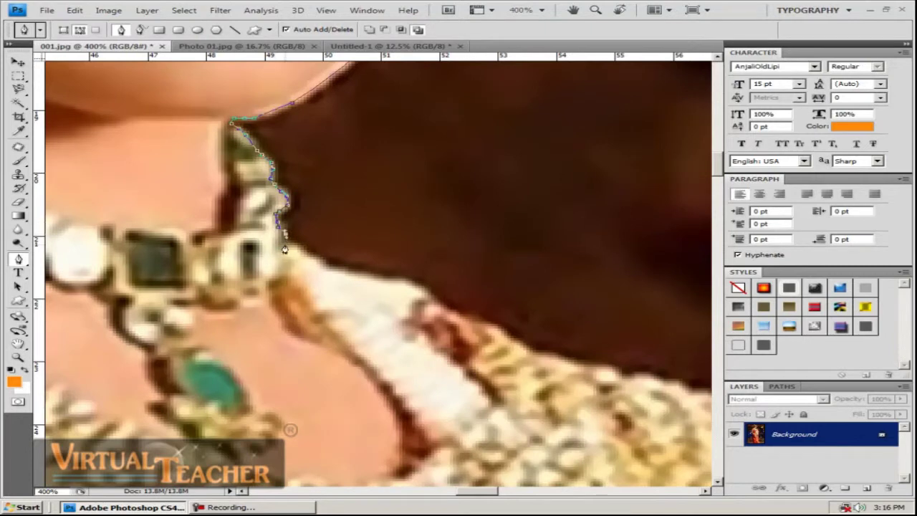
Trace the path from the base of the necklace along the upper edge of the white garland
{"action": "mouse_move", "coordinate": [284, 248]}
{"action": "left_mouse_down"}
{"action": "mouse_move", "coordinate": [424, 295]}
{"action": "mouse_move", "coordinate": [448, 318]}
{"action": "mouse_move", "coordinate": [498, 336]}
{"action": "mouse_move", "coordinate": [229, 140]}
{"action": "left_mouse_up"}
{"action": "left_click", "coordinate": [448, 314]}
{"action": "left_click", "coordinate": [461, 319]}
{"action": "left_click", "coordinate": [484, 326]}
{"action": "left_click", "coordinate": [499, 331]}
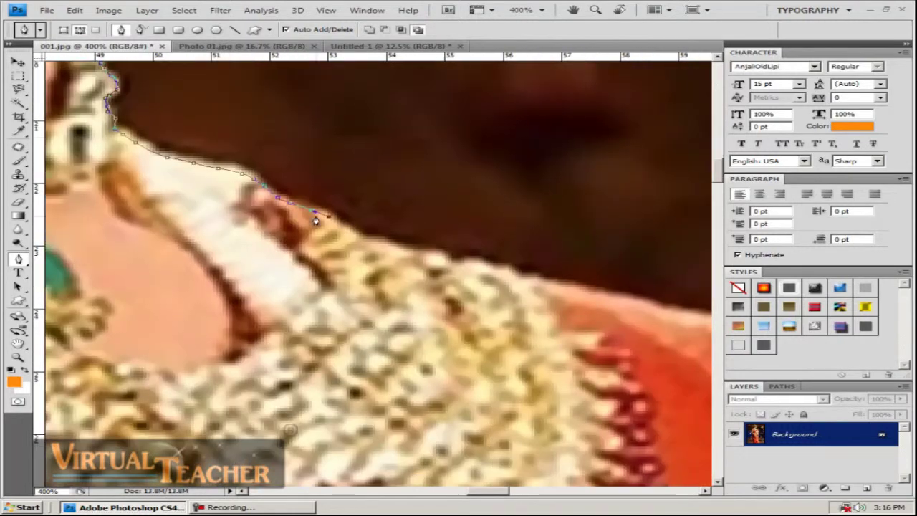
Continue the path along the upper edge of the gold beaded collar and over the red shoulder
{"action": "left_click", "coordinate": [335, 220]}
{"action": "left_click", "coordinate": [342, 226]}
{"action": "left_click", "coordinate": [350, 233]}
{"action": "left_click_drag", "start_coordinate": [358, 237], "coordinate": [445, 261]}
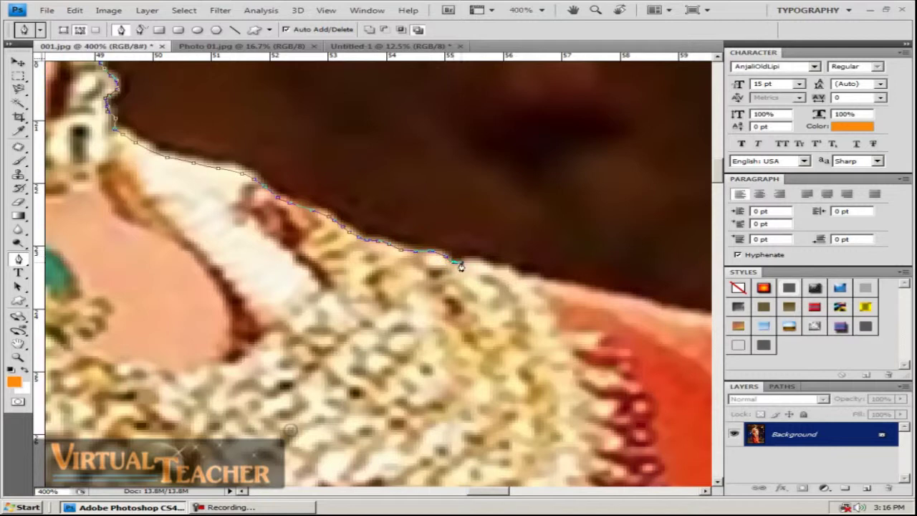
{"action": "mouse_move", "coordinate": [515, 280]}
{"action": "left_mouse_down"}
{"action": "mouse_move", "coordinate": [552, 272]}
{"action": "mouse_move", "coordinate": [229, 164]}
{"action": "mouse_move", "coordinate": [300, 199]}
{"action": "mouse_move", "coordinate": [606, 259]}
{"action": "mouse_move", "coordinate": [308, 158]}
{"action": "mouse_move", "coordinate": [354, 172]}
{"action": "mouse_move", "coordinate": [373, 205]}
{"action": "left_mouse_up"}
{"action": "left_click_drag", "start_coordinate": [380, 271], "coordinate": [243, 141]}
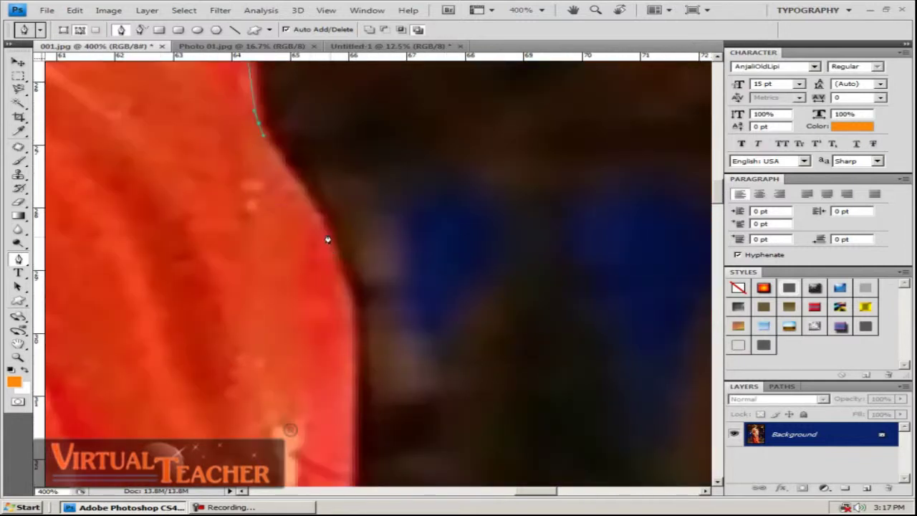
Trace the curved outer edge of the red saree down the bride's upper arm with smooth anchor points
{"action": "left_click_drag", "start_coordinate": [325, 227], "coordinate": [335, 248]}
{"action": "mouse_move", "coordinate": [324, 284]}
{"action": "left_mouse_down"}
{"action": "mouse_move", "coordinate": [299, 205]}
{"action": "mouse_move", "coordinate": [326, 233]}
{"action": "left_mouse_up"}
{"action": "left_click_drag", "start_coordinate": [327, 272], "coordinate": [329, 317]}
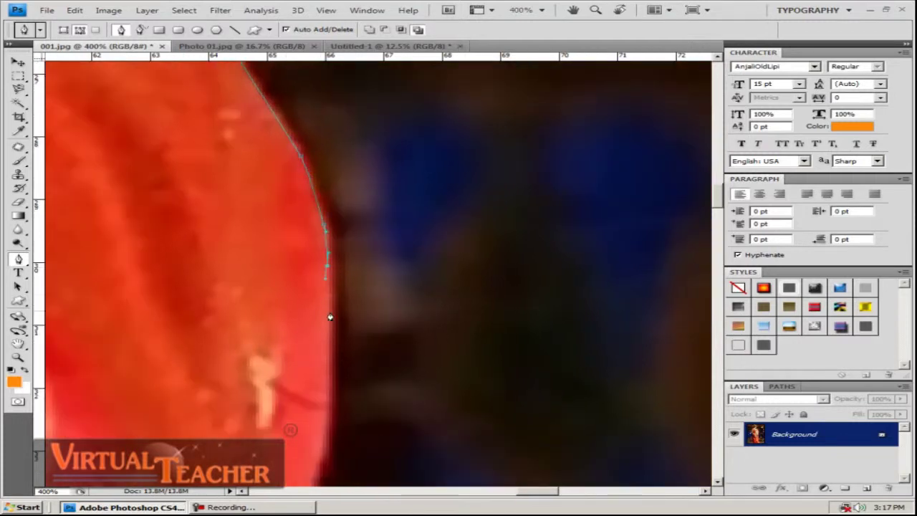
{"action": "left_click_drag", "start_coordinate": [326, 444], "coordinate": [322, 456]}
{"action": "left_click_drag", "start_coordinate": [316, 369], "coordinate": [290, 66]}
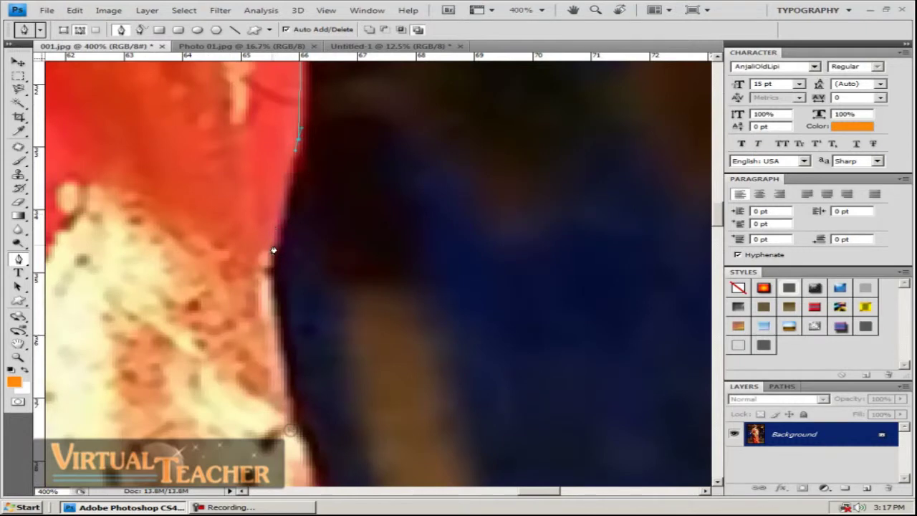
Continue the path down the outer edge of the gold-patterned saree fabric to the bend in its red border
{"action": "left_click_drag", "start_coordinate": [273, 250], "coordinate": [269, 288]}
{"action": "left_click_drag", "start_coordinate": [272, 335], "coordinate": [240, 147]}
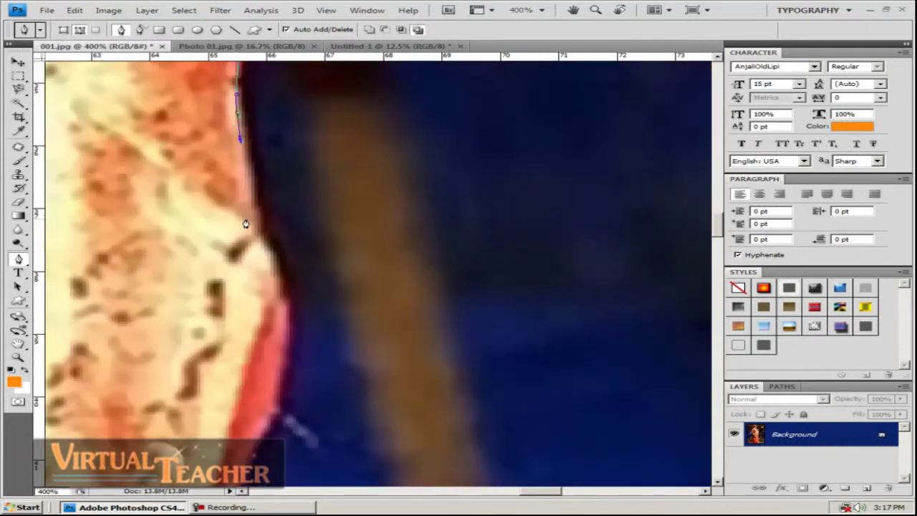
{"action": "left_click_drag", "start_coordinate": [246, 225], "coordinate": [262, 238]}
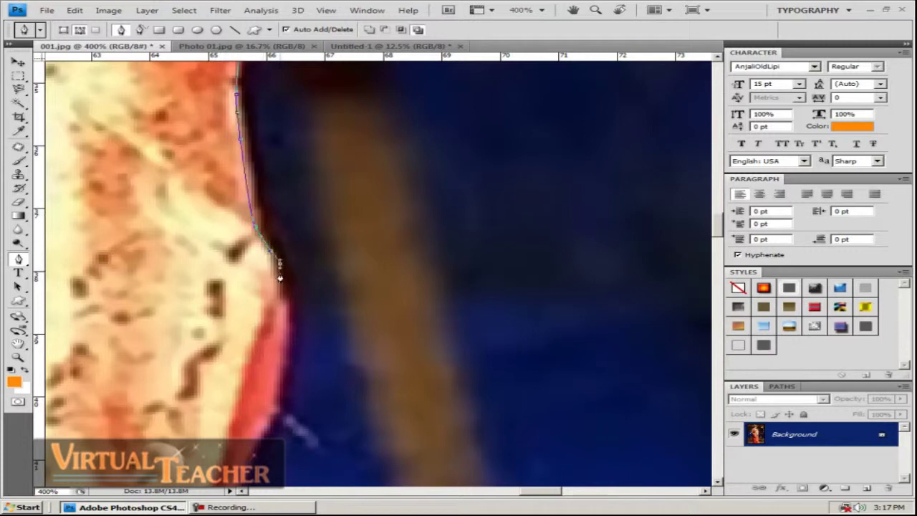
{"action": "left_click_drag", "start_coordinate": [279, 278], "coordinate": [282, 298]}
{"action": "left_click_drag", "start_coordinate": [275, 410], "coordinate": [364, 167]}
{"action": "left_click", "coordinate": [282, 173], "text": "alt"}
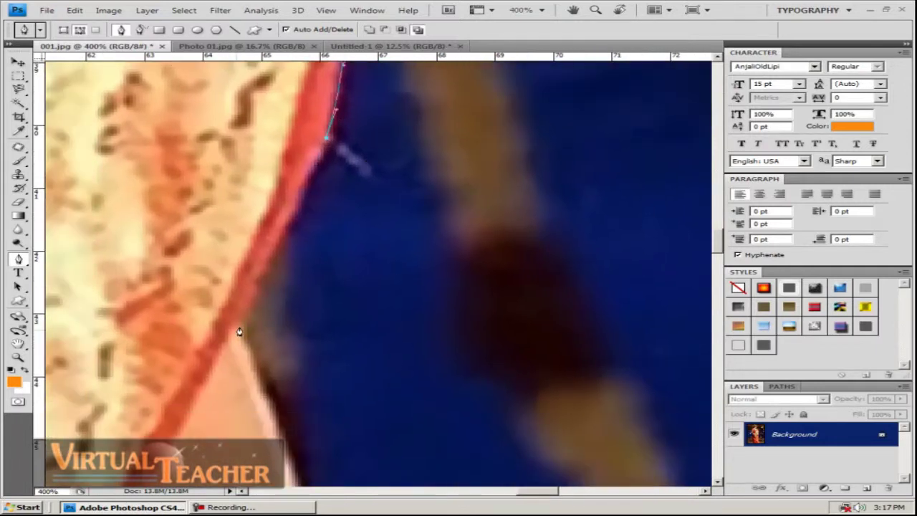
Continue the Pen path from the red saree border down the outer edge of the bare arm to the beaded trim below
{"action": "left_click_drag", "start_coordinate": [243, 322], "coordinate": [215, 379]}
{"action": "left_click_drag", "start_coordinate": [239, 299], "coordinate": [186, 144]}
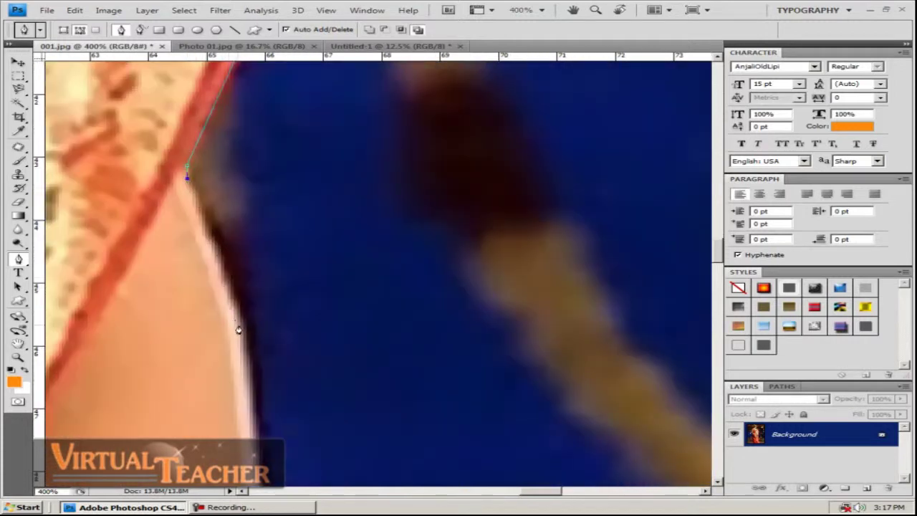
{"action": "left_click_drag", "start_coordinate": [238, 326], "coordinate": [322, 187]}
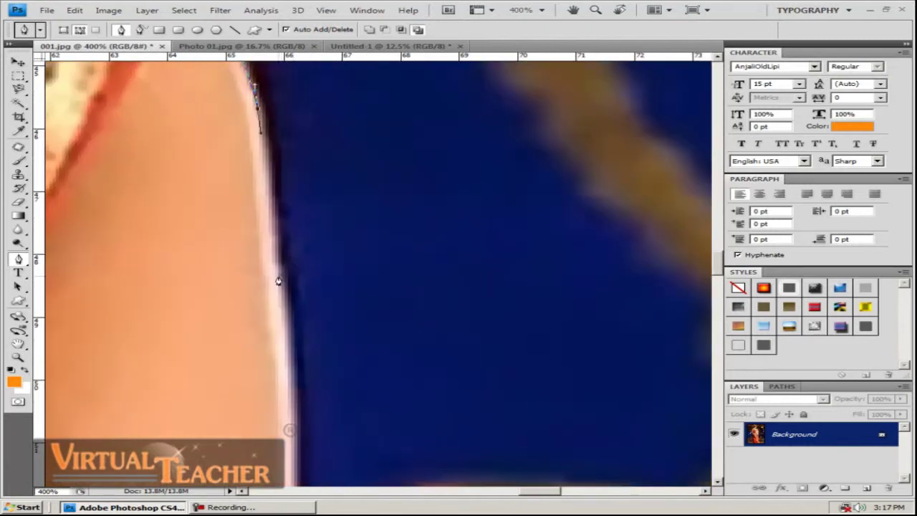
{"action": "left_click_drag", "start_coordinate": [278, 277], "coordinate": [261, 147]}
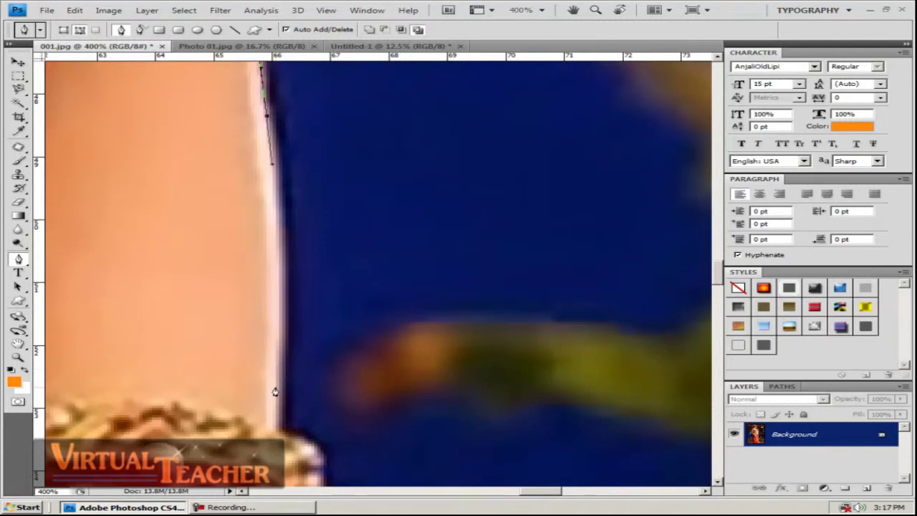
{"action": "left_click_drag", "start_coordinate": [276, 434], "coordinate": [265, 488]}
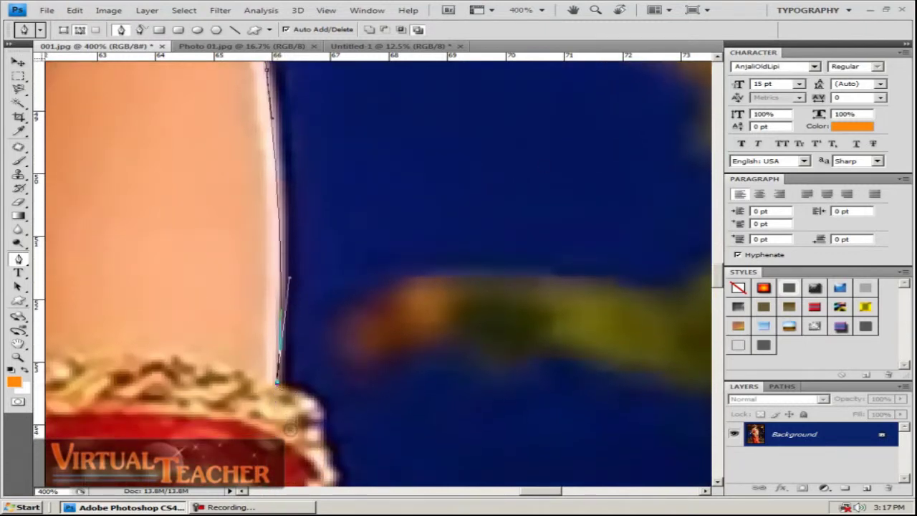
{"action": "left_click_drag", "start_coordinate": [327, 354], "coordinate": [287, 168]}
{"action": "left_click", "coordinate": [240, 196]}
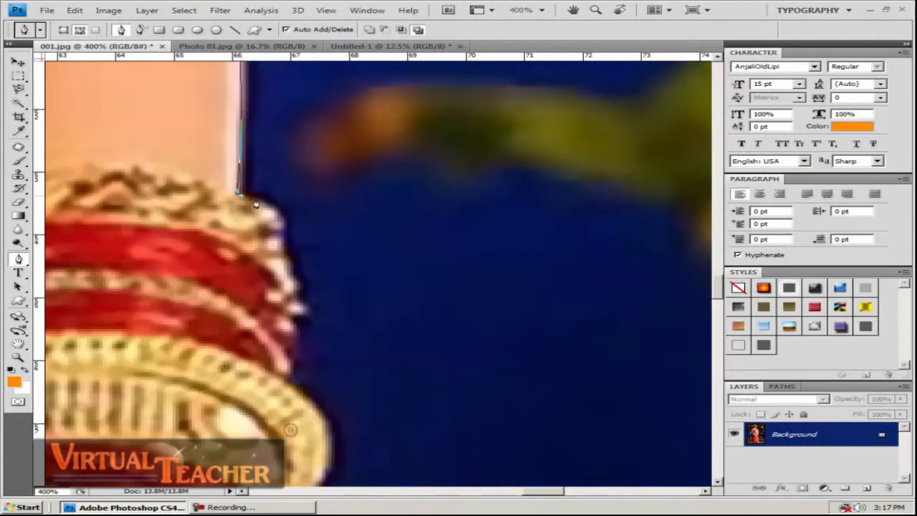
Trace the uneven beaded edge of the red arm ornament with closely spaced anchor points down to the gold band
{"action": "left_click", "coordinate": [263, 203]}
{"action": "left_click", "coordinate": [280, 220]}
{"action": "left_click", "coordinate": [282, 231]}
{"action": "left_click", "coordinate": [283, 242]}
{"action": "left_click", "coordinate": [285, 253]}
{"action": "left_click", "coordinate": [289, 260]}
{"action": "left_click", "coordinate": [292, 268]}
{"action": "left_click", "coordinate": [292, 277]}
{"action": "left_click", "coordinate": [296, 286]}
{"action": "left_click", "coordinate": [294, 297]}
{"action": "left_click", "coordinate": [304, 311]}
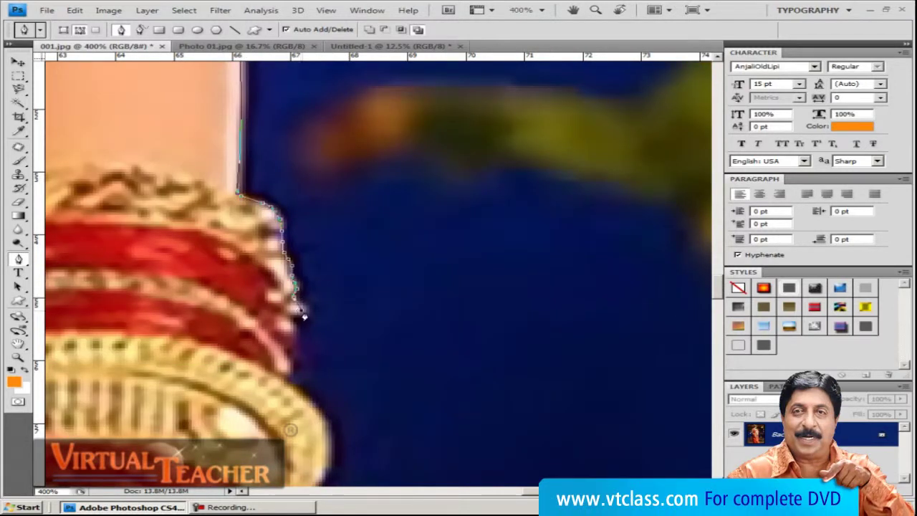
{"action": "left_click", "coordinate": [290, 318]}
{"action": "left_click", "coordinate": [293, 330]}
{"action": "left_click", "coordinate": [293, 345]}
{"action": "left_click_drag", "start_coordinate": [285, 385], "coordinate": [273, 169]}
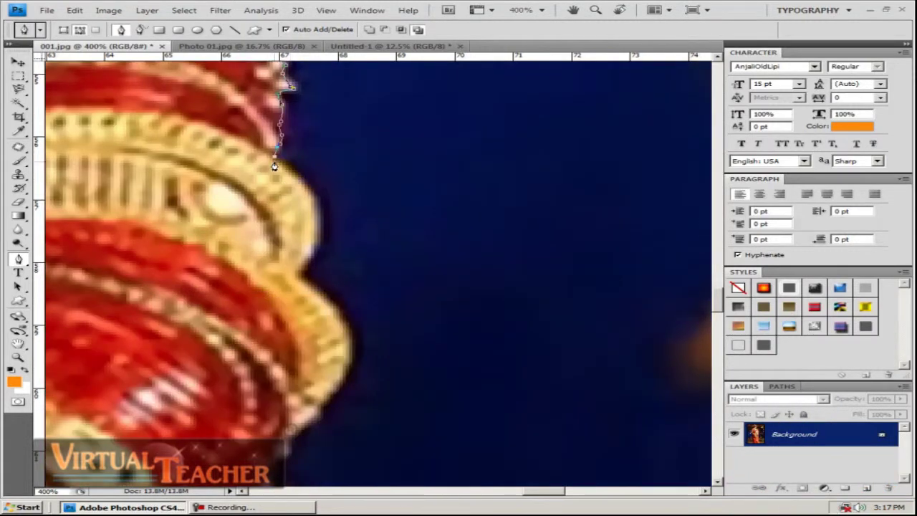
Trace the two rounded outer edges of the gold bands on the arm ornament with curved segments
{"action": "left_click", "coordinate": [274, 162]}
{"action": "left_click_drag", "start_coordinate": [320, 225], "coordinate": [250, 210]}
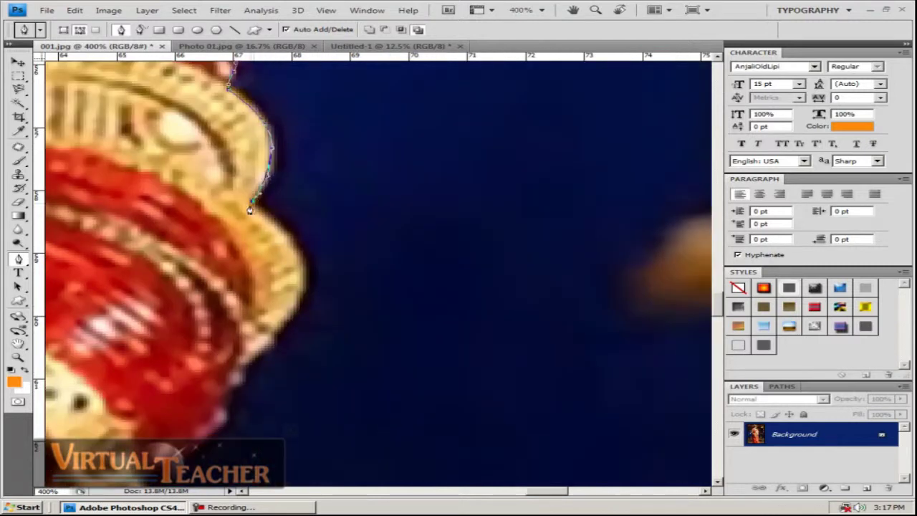
{"action": "left_click_drag", "start_coordinate": [301, 261], "coordinate": [305, 285]}
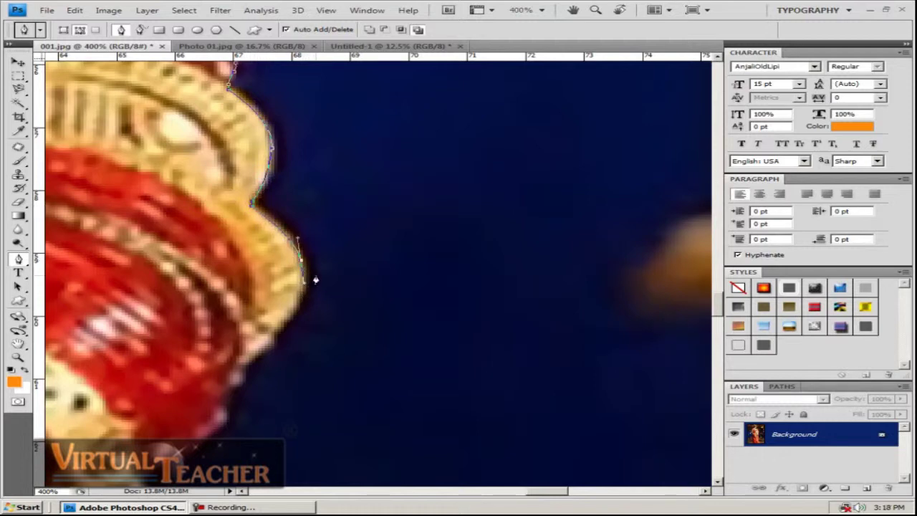
{"action": "left_click_drag", "start_coordinate": [319, 283], "coordinate": [403, 238]}
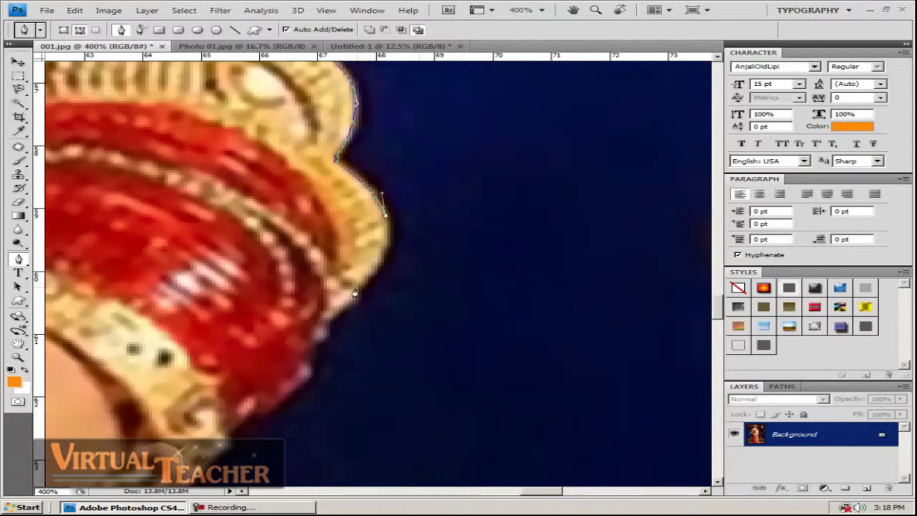
{"action": "left_click_drag", "start_coordinate": [357, 291], "coordinate": [324, 318]}
Continue the path along the ornament's lower red edge and gold trim down to the top of the pink-red saree fabric
{"action": "left_click_drag", "start_coordinate": [408, 306], "coordinate": [421, 195]}
{"action": "left_click", "coordinate": [380, 238]}
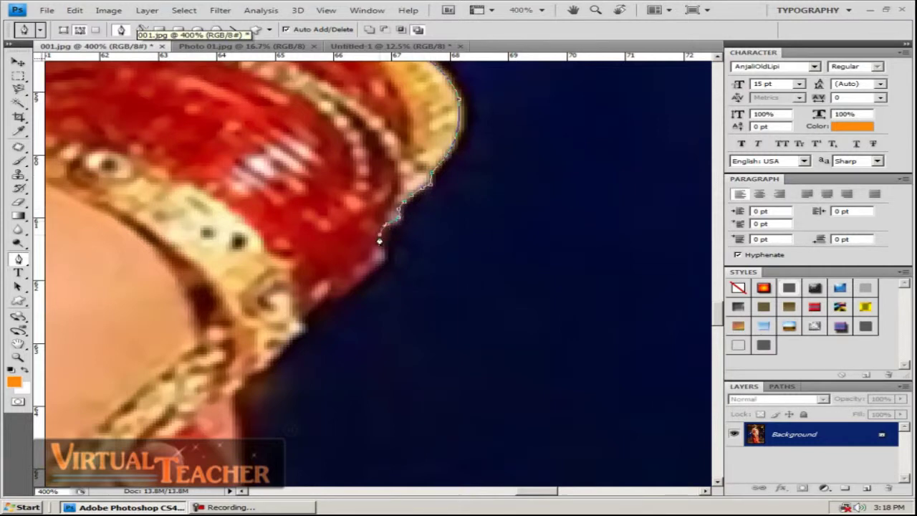
{"action": "left_click", "coordinate": [375, 267]}
{"action": "left_click", "coordinate": [353, 283]}
{"action": "left_click", "coordinate": [341, 292]}
{"action": "left_click", "coordinate": [333, 297]}
{"action": "left_click", "coordinate": [306, 315]}
{"action": "left_click", "coordinate": [299, 324]}
{"action": "mouse_move", "coordinate": [299, 341]}
{"action": "left_mouse_down"}
{"action": "mouse_move", "coordinate": [422, 203]}
{"action": "mouse_move", "coordinate": [420, 221]}
{"action": "mouse_move", "coordinate": [372, 259]}
{"action": "left_mouse_up"}
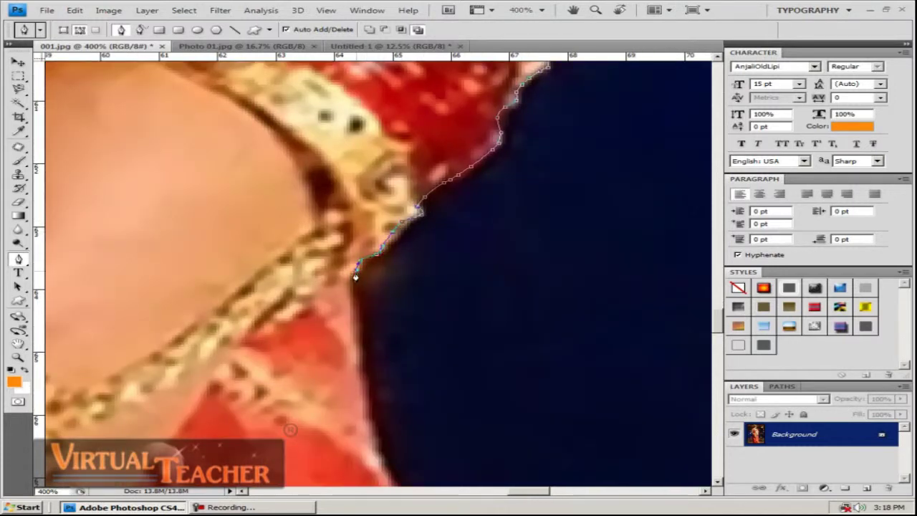
Trace the outer edge of the red saree from below the gold trim down beside the blurred brown pot
{"action": "left_click_drag", "start_coordinate": [361, 303], "coordinate": [300, 173]}
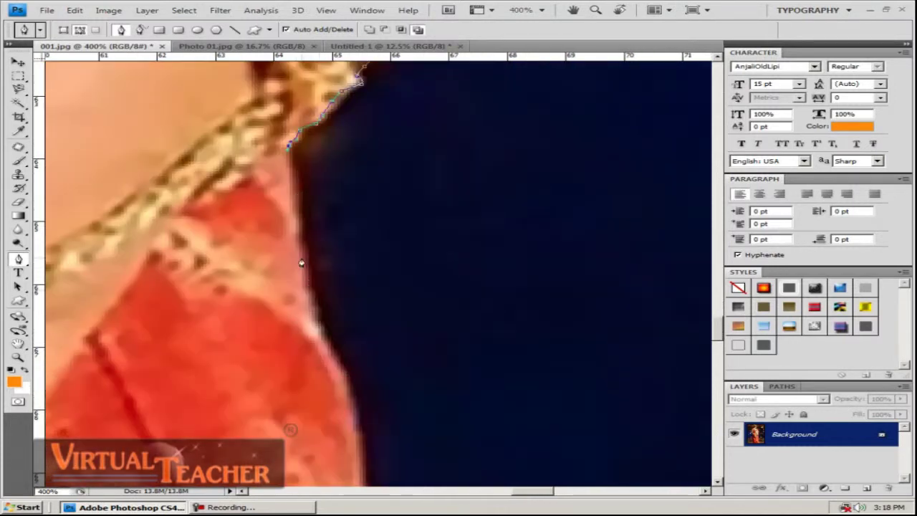
{"action": "left_click_drag", "start_coordinate": [302, 261], "coordinate": [260, 188]}
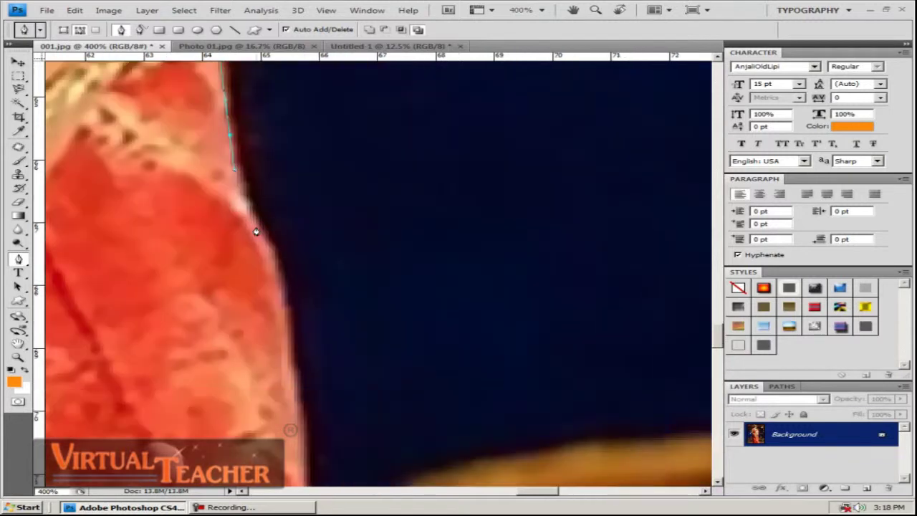
{"action": "left_click_drag", "start_coordinate": [256, 231], "coordinate": [265, 245]}
{"action": "left_click_drag", "start_coordinate": [289, 283], "coordinate": [292, 157]}
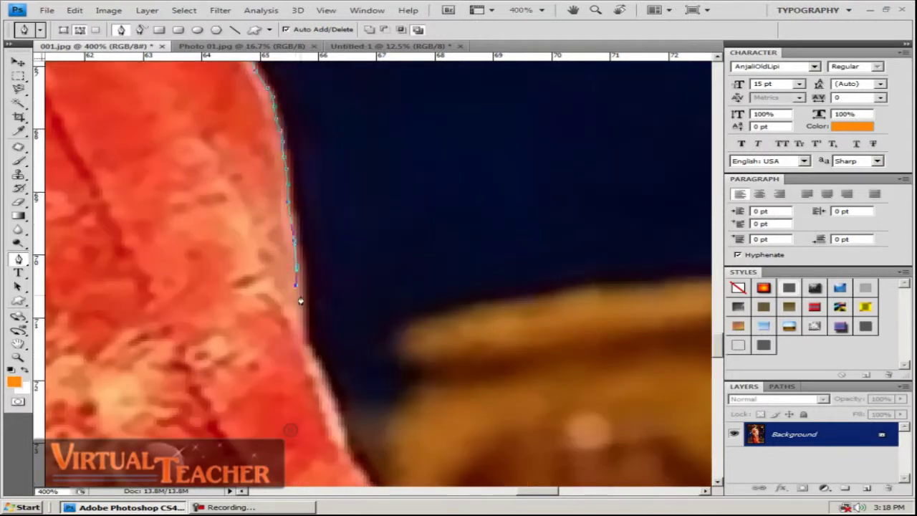
{"action": "left_click_drag", "start_coordinate": [331, 353], "coordinate": [235, 111]}
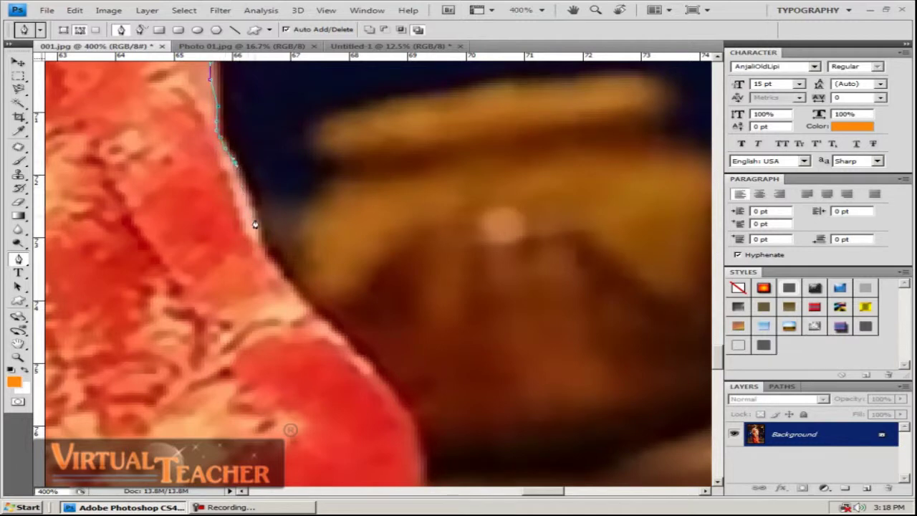
{"action": "left_click_drag", "start_coordinate": [261, 227], "coordinate": [262, 236]}
{"action": "left_click", "coordinate": [263, 236], "text": "alt"}
{"action": "left_click_drag", "start_coordinate": [272, 268], "coordinate": [194, 144]}
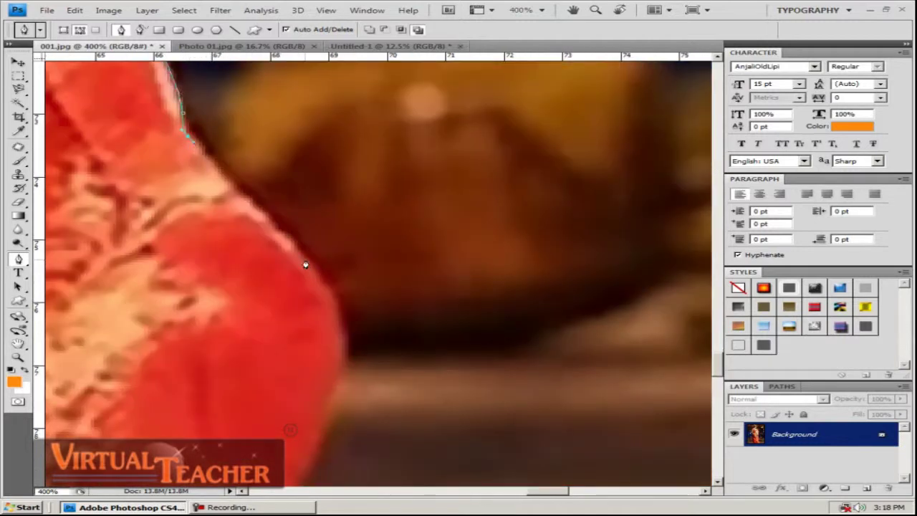
Trace around the rounded red saree fold and down its lower side to the notch above the next fold
{"action": "left_click_drag", "start_coordinate": [305, 265], "coordinate": [370, 180]}
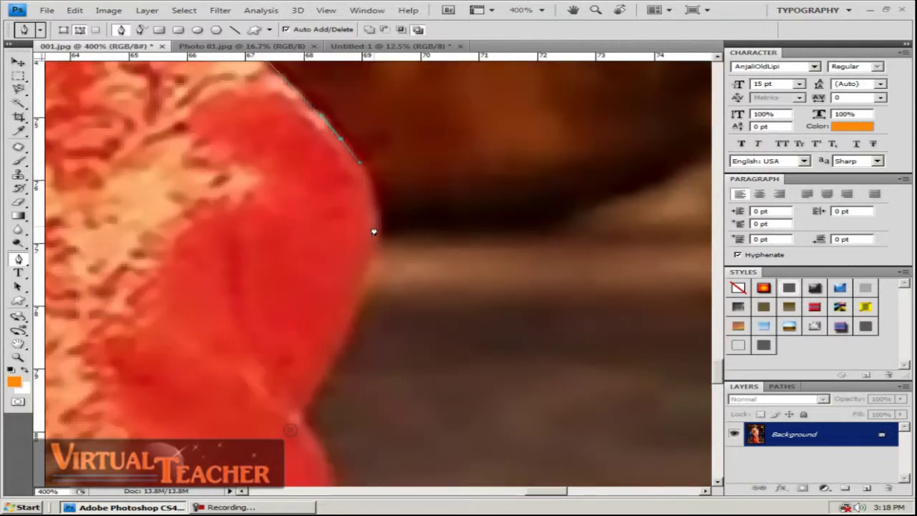
{"action": "left_click_drag", "start_coordinate": [374, 228], "coordinate": [371, 139]}
{"action": "left_click_drag", "start_coordinate": [364, 178], "coordinate": [352, 206]}
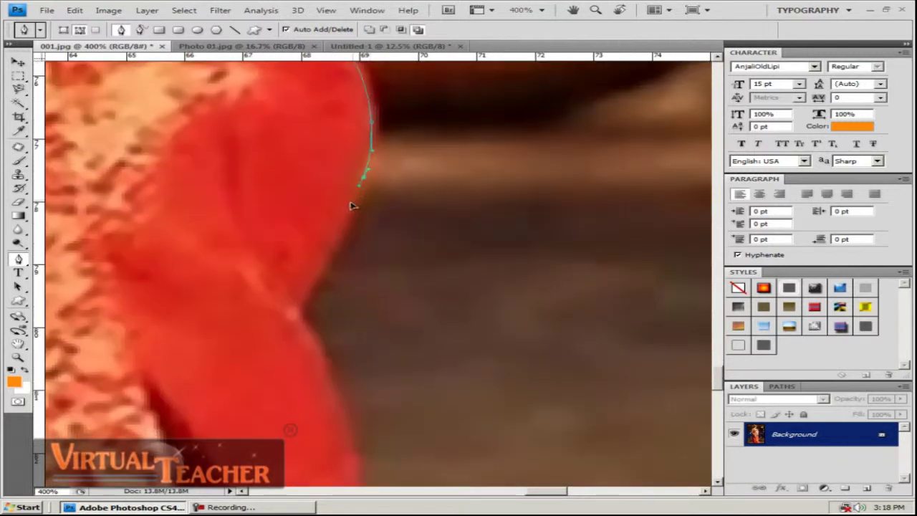
{"action": "left_click", "coordinate": [351, 200]}
{"action": "left_click", "coordinate": [349, 212]}
{"action": "left_click", "coordinate": [330, 241]}
{"action": "left_click", "coordinate": [318, 270]}
{"action": "left_click", "coordinate": [306, 294]}
{"action": "left_click", "coordinate": [297, 306]}
{"action": "left_click_drag", "start_coordinate": [297, 309], "coordinate": [279, 18]}
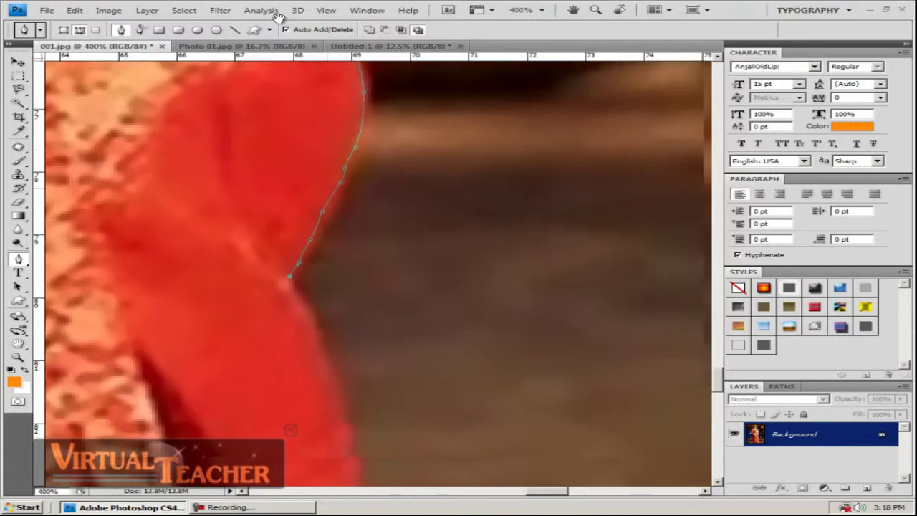
Trace the outer curve of the next red saree fold down past the wavy background ornament
{"action": "mouse_move", "coordinate": [257, 146]}
{"action": "left_mouse_down"}
{"action": "mouse_move", "coordinate": [291, 238]}
{"action": "mouse_move", "coordinate": [283, 212]}
{"action": "mouse_move", "coordinate": [286, 224]}
{"action": "left_mouse_up"}
{"action": "left_click_drag", "start_coordinate": [311, 307], "coordinate": [317, 322]}
{"action": "scroll", "coordinate": [344, 112], "scroll_direction": "down", "scroll_amount": 6}
{"action": "left_click_drag", "start_coordinate": [287, 239], "coordinate": [273, 286]}
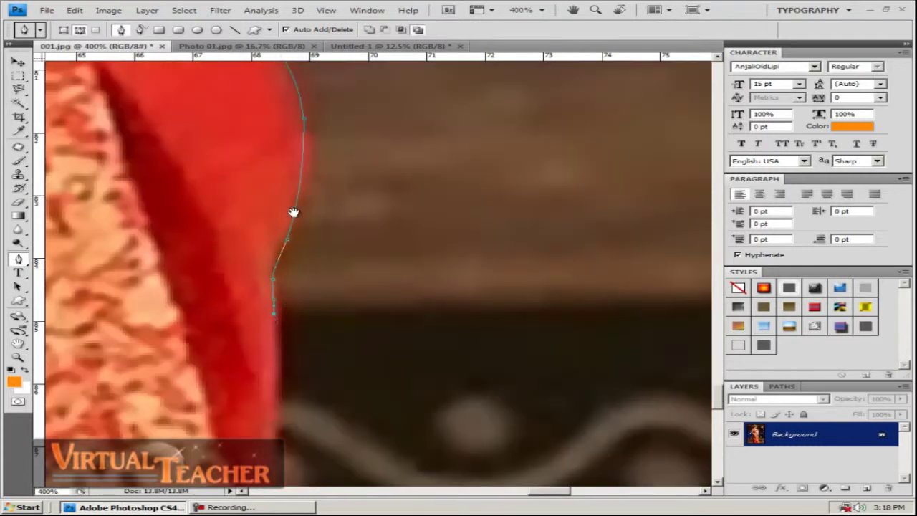
{"action": "left_click_drag", "start_coordinate": [293, 213], "coordinate": [342, 67]}
{"action": "left_click_drag", "start_coordinate": [322, 321], "coordinate": [316, 352]}
{"action": "scroll", "coordinate": [326, 208], "scroll_direction": "down", "scroll_amount": 1}
{"action": "scroll", "coordinate": [326, 207], "scroll_direction": "down", "scroll_amount": 4}
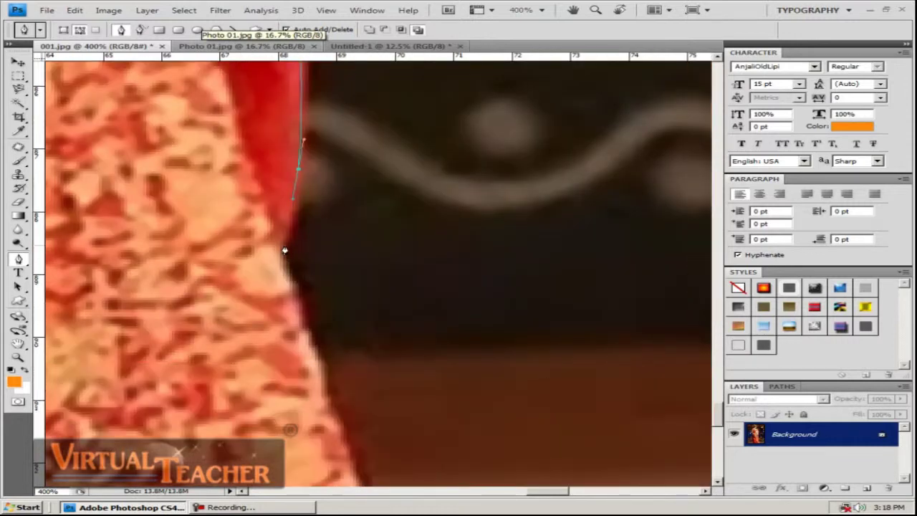
Continue the path from the end of the red fold down the slanted edge of the gold-patterned saree fabric
{"action": "left_click_drag", "start_coordinate": [282, 250], "coordinate": [261, 142]}
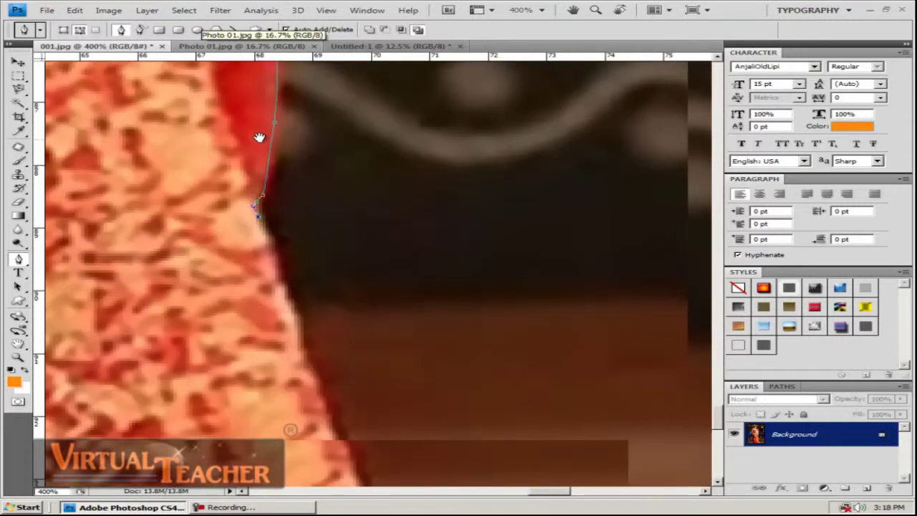
{"action": "left_click", "coordinate": [247, 205]}
{"action": "left_click_drag", "start_coordinate": [262, 231], "coordinate": [268, 262]}
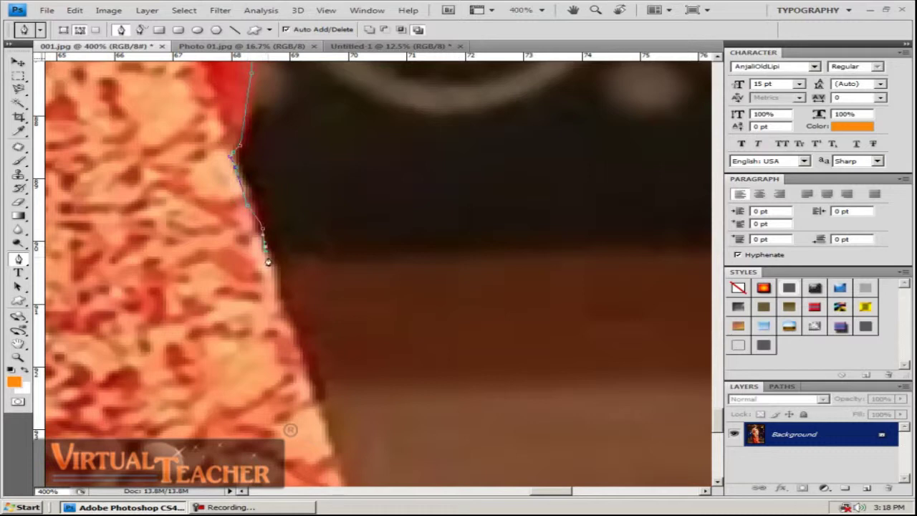
{"action": "left_click_drag", "start_coordinate": [280, 315], "coordinate": [305, 374]}
{"action": "scroll", "coordinate": [309, 187], "scroll_direction": "down", "scroll_amount": 6}
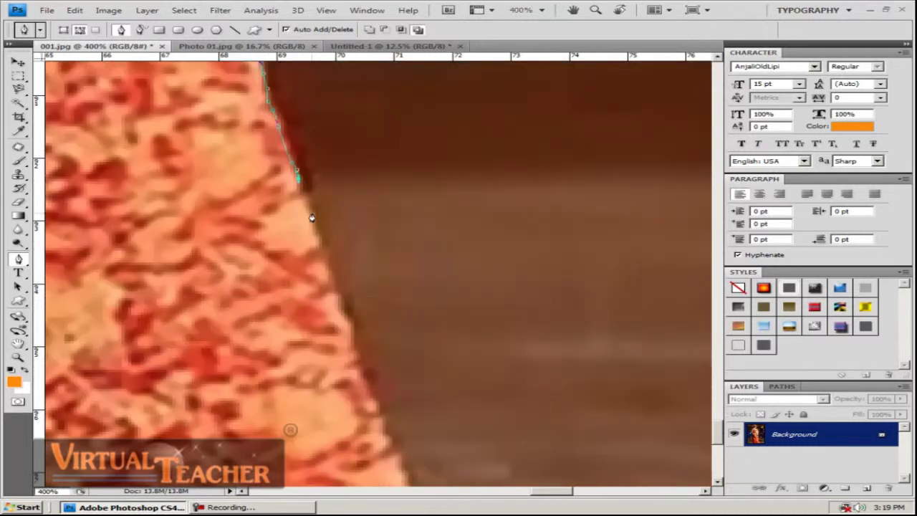
{"action": "left_click", "coordinate": [311, 214]}
{"action": "left_click_drag", "start_coordinate": [348, 303], "coordinate": [231, 174]}
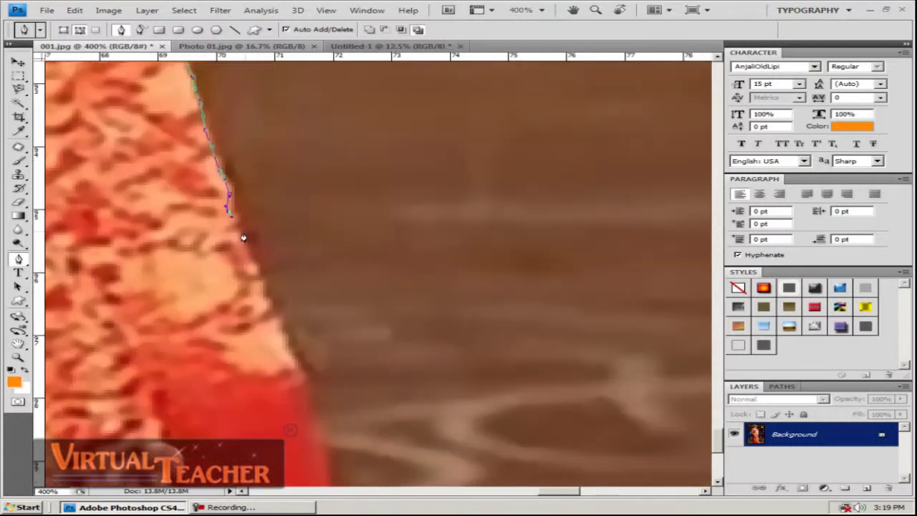
Trace the remaining patterned edge and the plain red border to just beyond the photo's bottom edge
{"action": "mouse_move", "coordinate": [268, 304]}
{"action": "left_mouse_down"}
{"action": "mouse_move", "coordinate": [316, 206]}
{"action": "mouse_move", "coordinate": [308, 223]}
{"action": "left_mouse_up"}
{"action": "left_click", "coordinate": [291, 167]}
{"action": "left_click", "coordinate": [294, 180]}
{"action": "left_click_drag", "start_coordinate": [314, 236], "coordinate": [316, 245]}
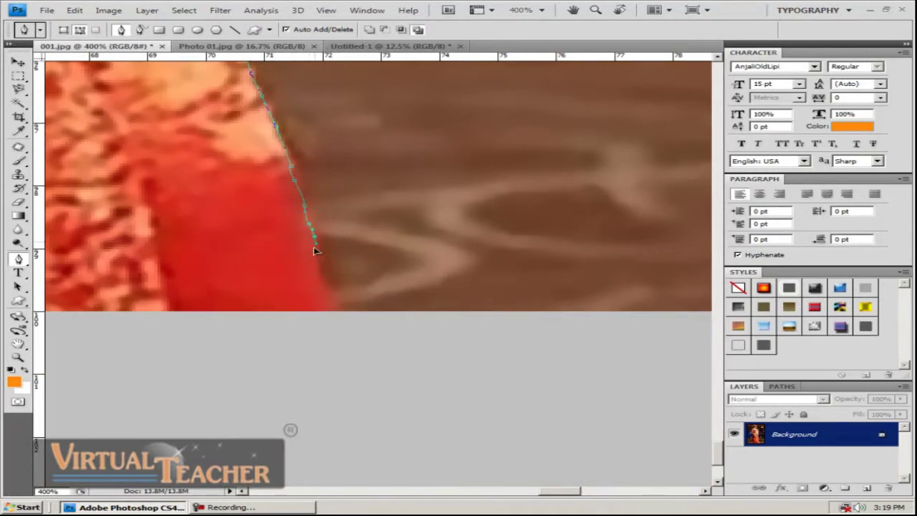
{"action": "left_click", "coordinate": [321, 293]}
{"action": "left_click", "coordinate": [342, 319]}
Run the path just below the photo's bottom edge across to the opposite side of the saree, beside the dark red fold
{"action": "left_click_drag", "start_coordinate": [213, 313], "coordinate": [638, 335]}
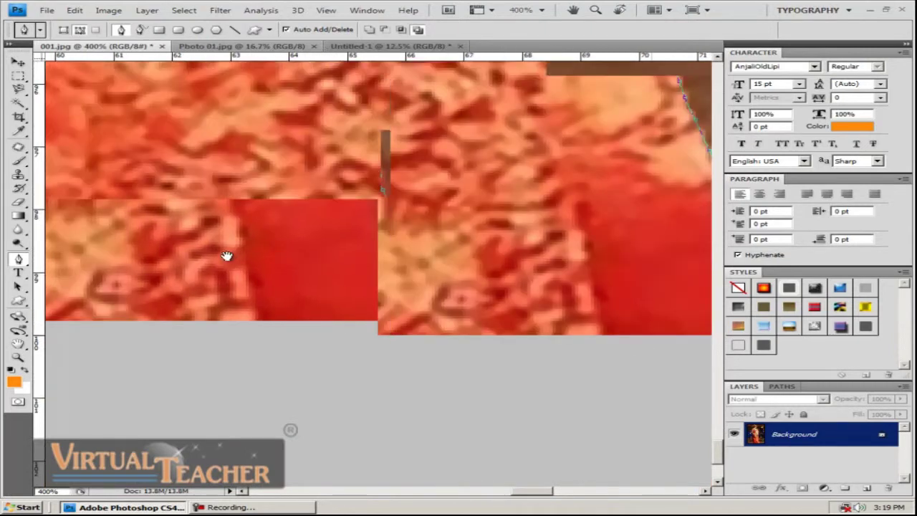
{"action": "left_click_drag", "start_coordinate": [228, 256], "coordinate": [592, 276]}
{"action": "left_click_drag", "start_coordinate": [339, 271], "coordinate": [595, 272]}
{"action": "left_click_drag", "start_coordinate": [268, 260], "coordinate": [561, 262]}
{"action": "left_click_drag", "start_coordinate": [186, 234], "coordinate": [544, 260]}
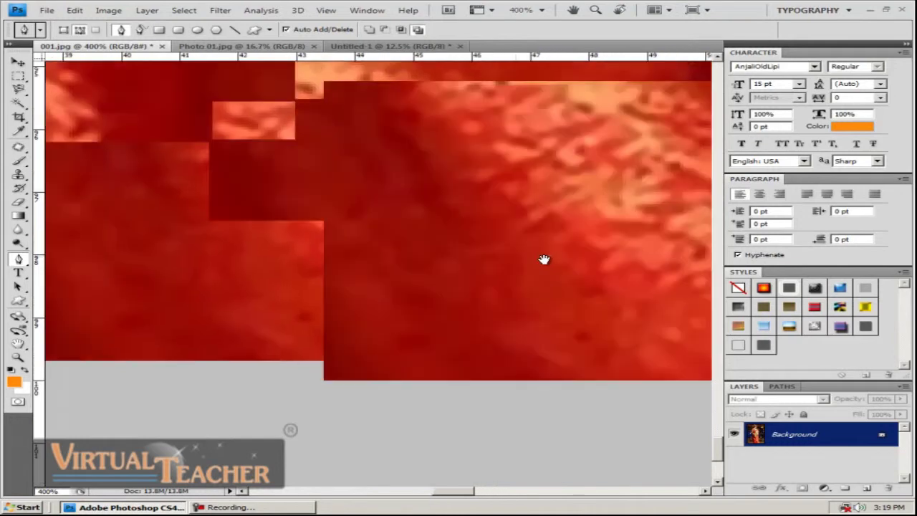
{"action": "left_click_drag", "start_coordinate": [215, 245], "coordinate": [562, 248]}
{"action": "left_click_drag", "start_coordinate": [304, 241], "coordinate": [548, 245]}
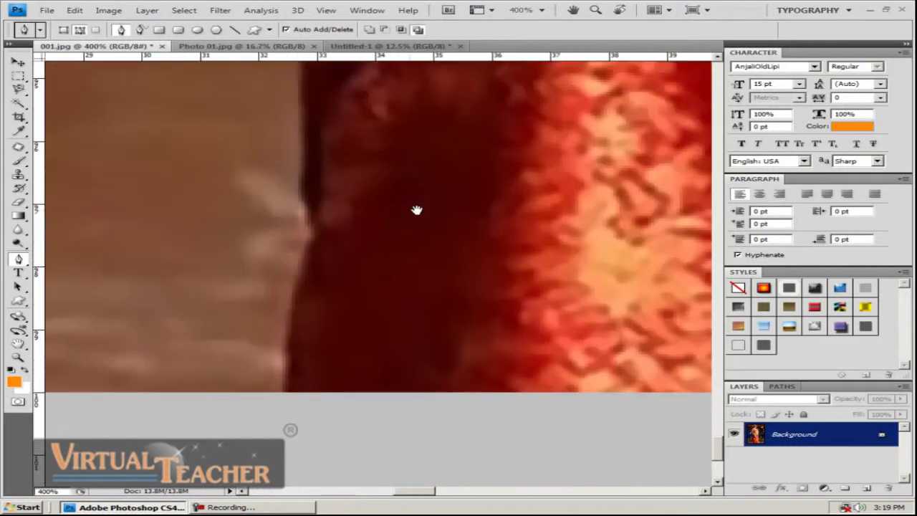
{"action": "left_click", "coordinate": [295, 398]}
Trace upward along the edge of the dark red saree fold, past the pale mark on the brown background
{"action": "left_click", "coordinate": [300, 384]}
{"action": "left_click", "coordinate": [305, 375]}
{"action": "left_click", "coordinate": [313, 357]}
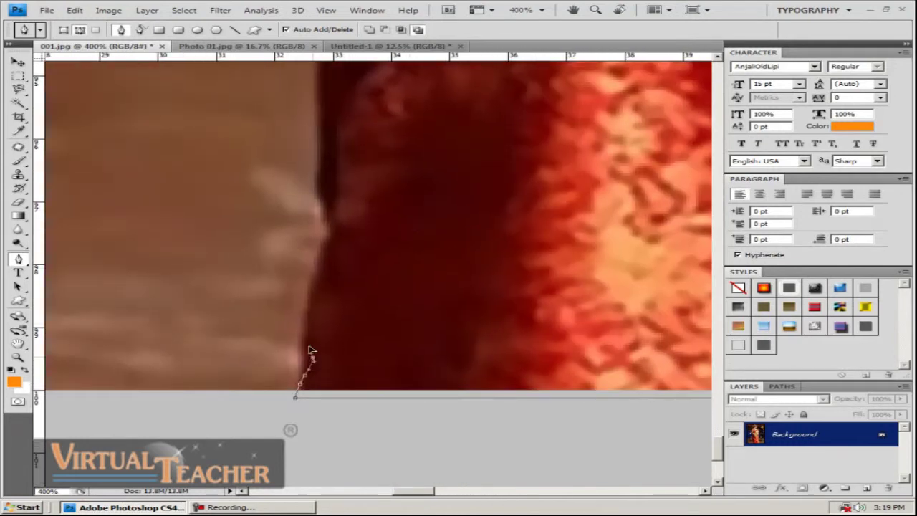
{"action": "left_click_drag", "start_coordinate": [307, 332], "coordinate": [308, 313]}
{"action": "left_click", "coordinate": [314, 291]}
{"action": "left_click", "coordinate": [322, 268]}
{"action": "left_click", "coordinate": [323, 248]}
{"action": "left_click_drag", "start_coordinate": [320, 179], "coordinate": [281, 322]}
{"action": "left_click", "coordinate": [275, 195]}
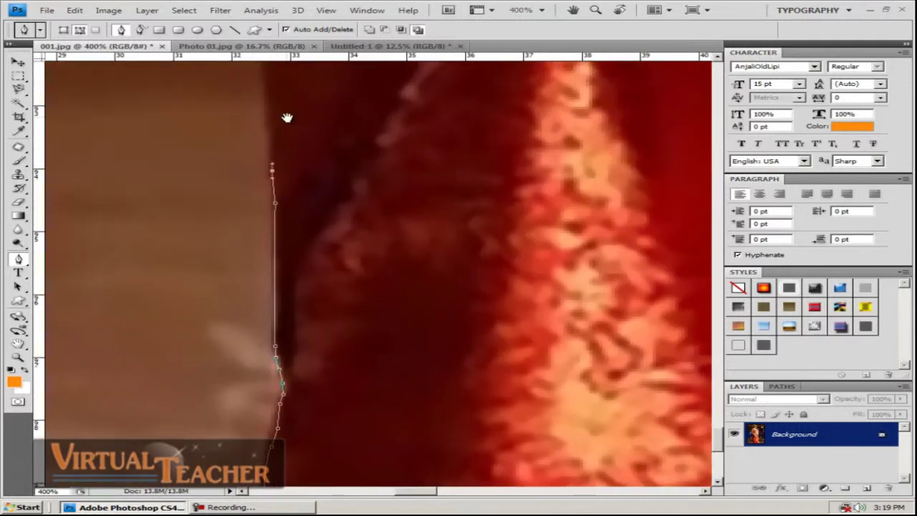
Continue the path up the dark saree edge to just below the hanging red flowers
{"action": "left_click_drag", "start_coordinate": [287, 117], "coordinate": [278, 253]}
{"action": "left_click", "coordinate": [271, 222]}
{"action": "left_click", "coordinate": [272, 199]}
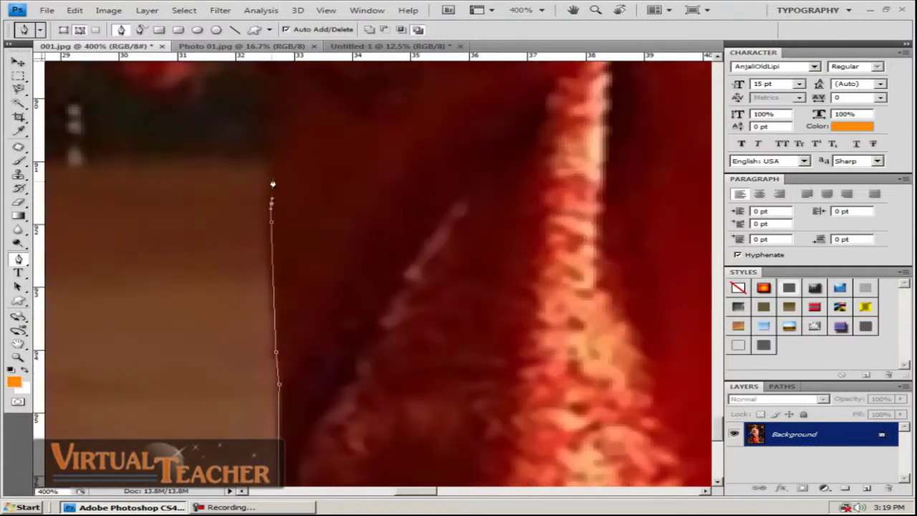
{"action": "left_click_drag", "start_coordinate": [292, 101], "coordinate": [277, 287]}
{"action": "left_click", "coordinate": [266, 263]}
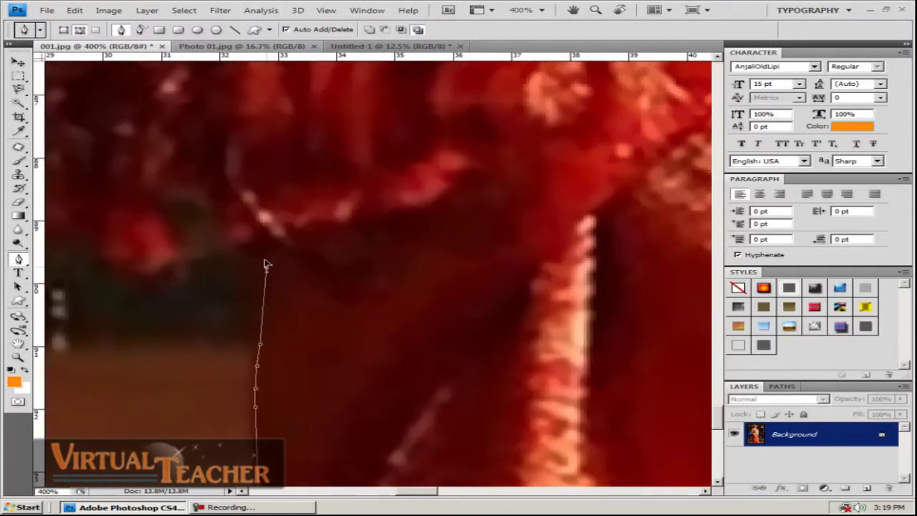
Continue the path from the dark saree fold along the underside of the hanging red flowers, around the first bright petal
{"action": "left_click", "coordinate": [233, 245]}
{"action": "left_click", "coordinate": [219, 252]}
{"action": "left_click", "coordinate": [205, 250]}
{"action": "left_click", "coordinate": [185, 255]}
{"action": "left_click", "coordinate": [169, 263]}
{"action": "left_click", "coordinate": [157, 268]}
{"action": "left_click_drag", "start_coordinate": [145, 273], "coordinate": [132, 267]}
{"action": "left_click_drag", "start_coordinate": [420, 290], "coordinate": [460, 301]}
{"action": "left_click", "coordinate": [432, 321]}
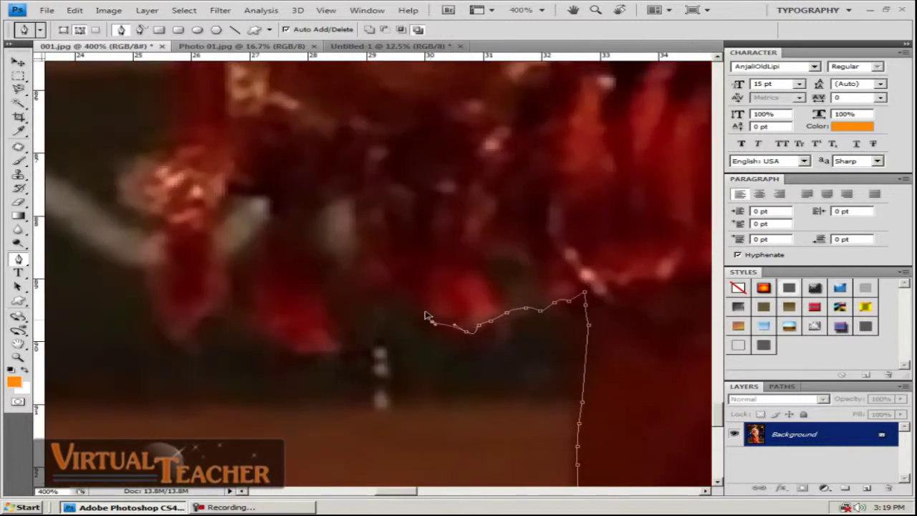
Trace up from the first hanging petal and over the pale gap between the red flowers
{"action": "left_click", "coordinate": [425, 304]}
{"action": "left_click", "coordinate": [402, 296]}
{"action": "left_click", "coordinate": [387, 299]}
{"action": "left_click", "coordinate": [373, 287]}
{"action": "left_click", "coordinate": [360, 274]}
{"action": "left_click", "coordinate": [357, 245]}
{"action": "left_click", "coordinate": [356, 215]}
{"action": "left_click", "coordinate": [351, 208]}
{"action": "left_click", "coordinate": [309, 204]}
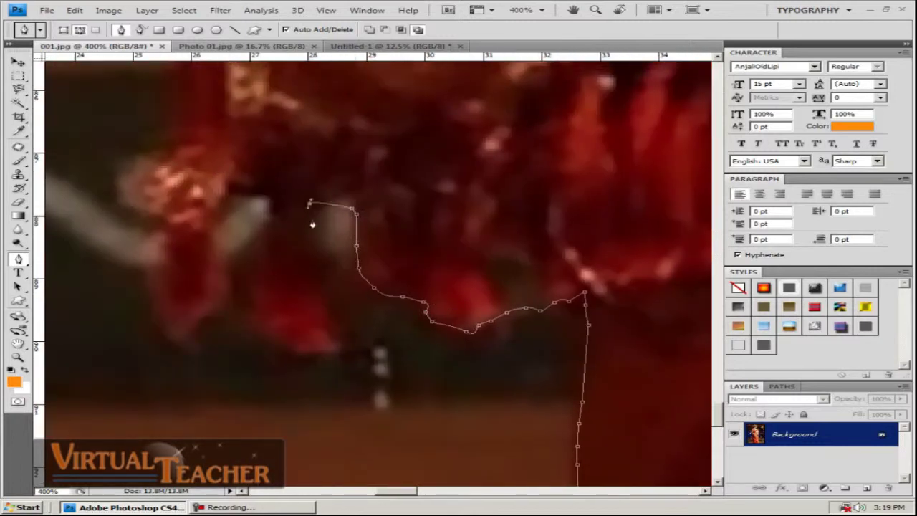
Trace down and around the next hanging red flower, then back up to the gap on its far side
{"action": "left_click", "coordinate": [312, 269]}
{"action": "left_click_drag", "start_coordinate": [316, 290], "coordinate": [329, 348]}
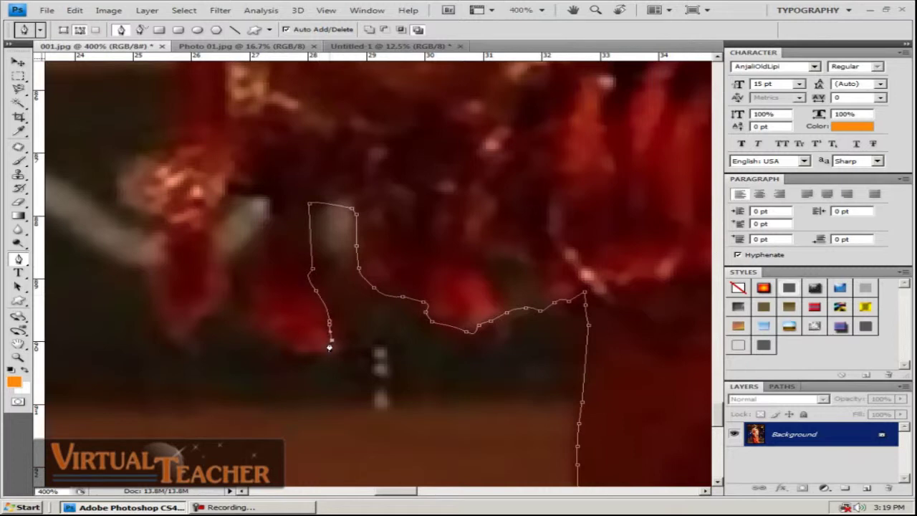
{"action": "left_click", "coordinate": [282, 339]}
{"action": "left_click", "coordinate": [259, 322]}
{"action": "left_click", "coordinate": [252, 306]}
{"action": "left_click", "coordinate": [247, 285]}
{"action": "left_click", "coordinate": [239, 271]}
{"action": "left_click", "coordinate": [256, 255]}
Run the path down the inner side of the outermost hanging red flower and around its tip
{"action": "left_click", "coordinate": [229, 279]}
{"action": "left_click", "coordinate": [225, 294]}
{"action": "left_click", "coordinate": [209, 311]}
{"action": "left_click_drag", "start_coordinate": [201, 317], "coordinate": [195, 325]}
{"action": "left_click", "coordinate": [189, 346]}
{"action": "left_click", "coordinate": [175, 335]}
{"action": "left_click", "coordinate": [165, 307]}
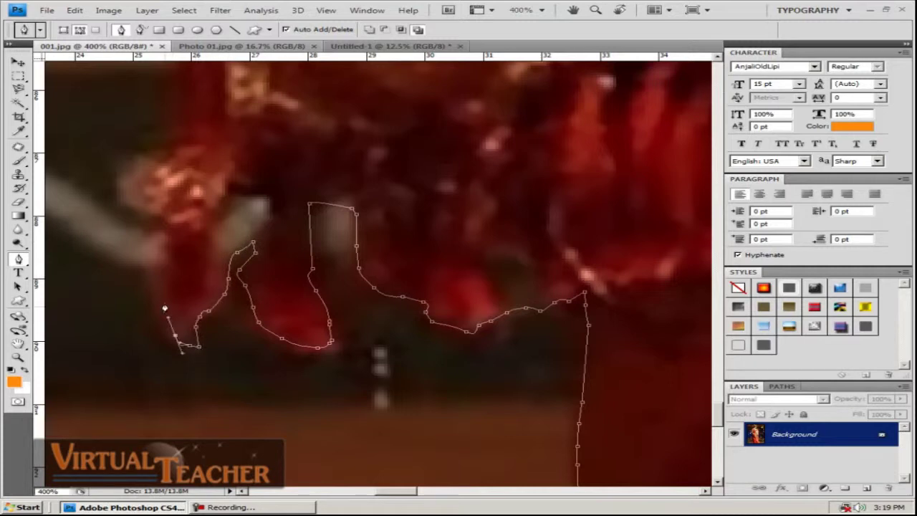
Trace up the outermost flower and around the glittering knot above it to the dark red saree border
{"action": "left_click", "coordinate": [160, 281]}
{"action": "left_click", "coordinate": [161, 243]}
{"action": "left_click", "coordinate": [171, 226]}
{"action": "left_click", "coordinate": [144, 213]}
{"action": "left_click", "coordinate": [134, 195]}
{"action": "left_click_drag", "start_coordinate": [181, 169], "coordinate": [221, 372]}
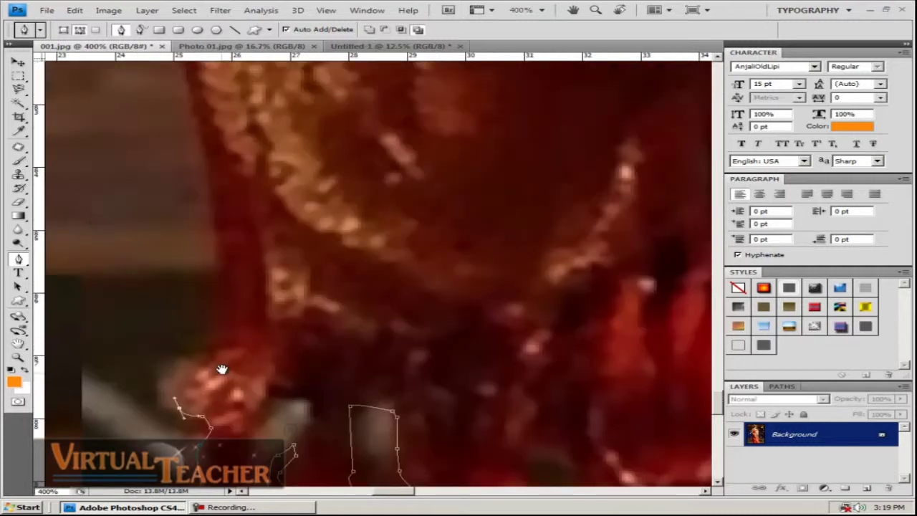
{"action": "left_click", "coordinate": [190, 362]}
{"action": "left_click", "coordinate": [217, 342]}
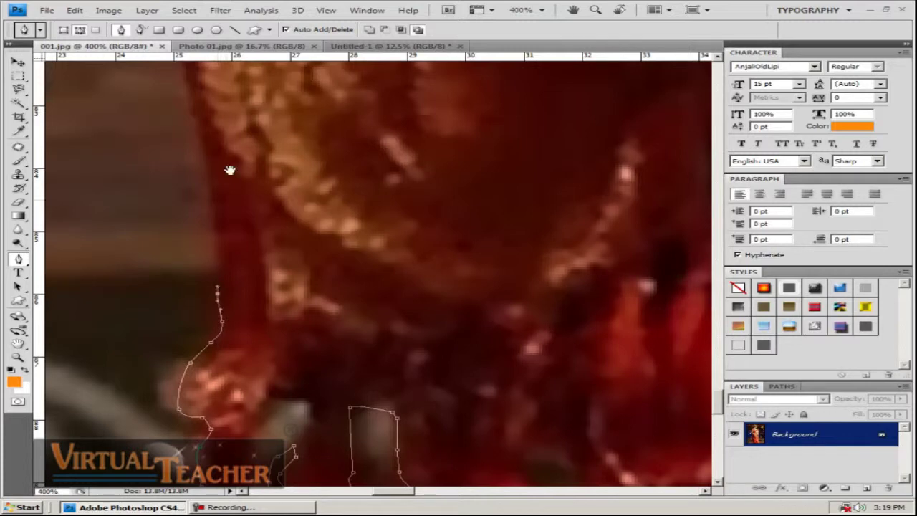
Continue the path up the dark red saree border beside the gold pattern, past the pale background band
{"action": "left_click_drag", "start_coordinate": [229, 170], "coordinate": [236, 338]}
{"action": "left_click", "coordinate": [186, 208]}
{"action": "left_click_drag", "start_coordinate": [177, 193], "coordinate": [204, 417]}
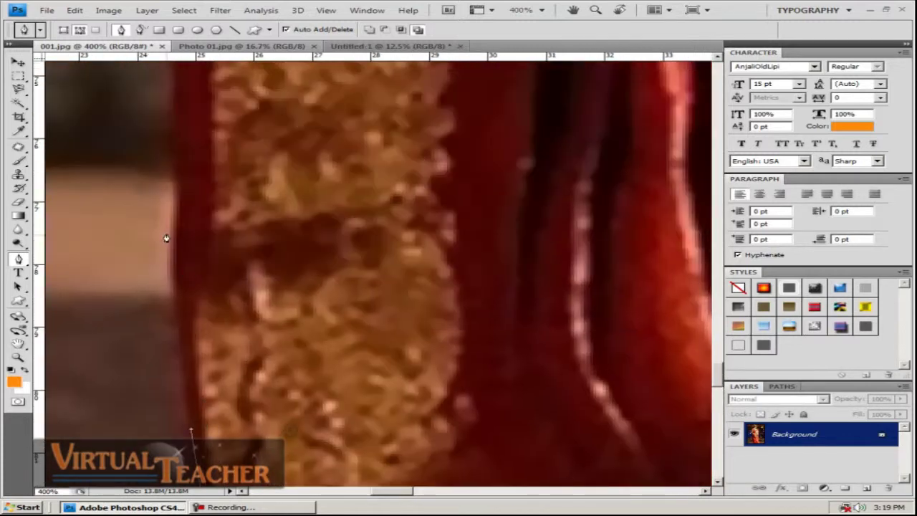
{"action": "left_click_drag", "start_coordinate": [174, 222], "coordinate": [183, 402]}
{"action": "left_click_drag", "start_coordinate": [159, 164], "coordinate": [212, 383]}
{"action": "left_click_drag", "start_coordinate": [162, 349], "coordinate": [164, 343]}
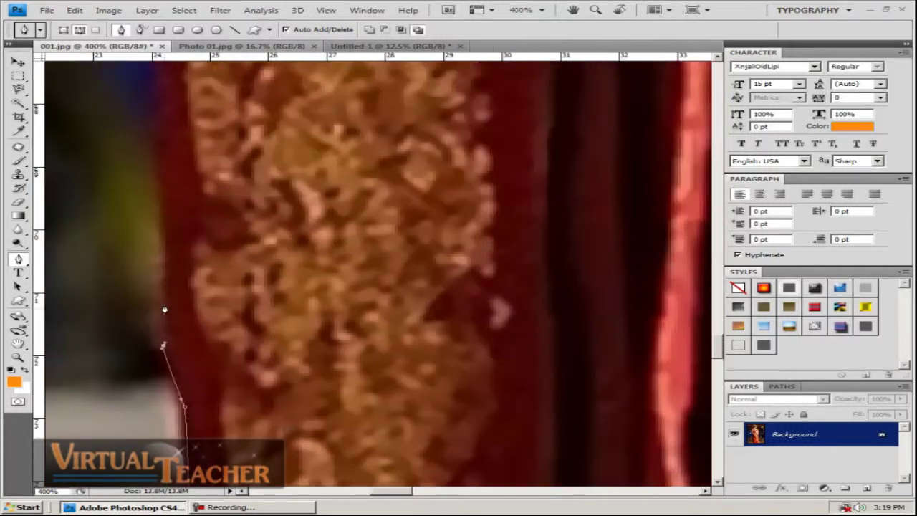
{"action": "left_click_drag", "start_coordinate": [165, 290], "coordinate": [163, 250]}
Trace the saree border along the blue background and up its sloping edge beside the dark vertical stripe
{"action": "left_click_drag", "start_coordinate": [182, 178], "coordinate": [176, 361]}
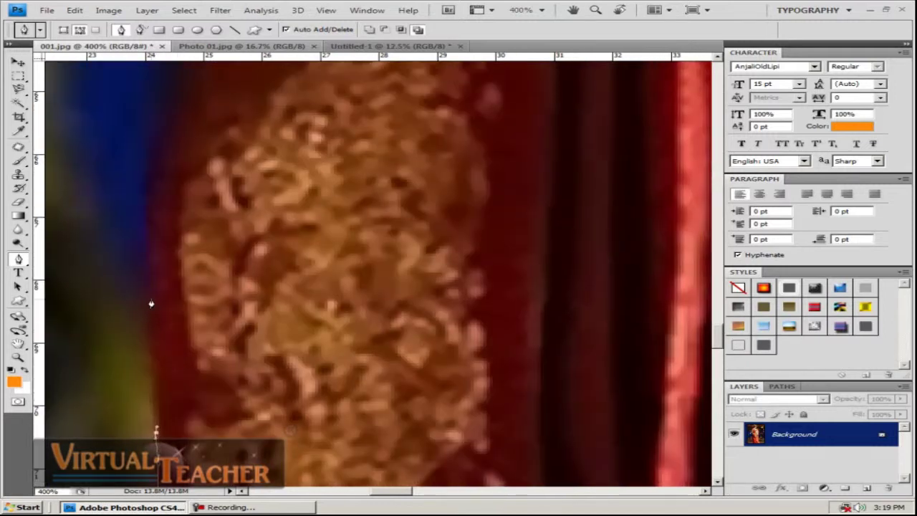
{"action": "left_click_drag", "start_coordinate": [152, 296], "coordinate": [152, 261]}
{"action": "left_click_drag", "start_coordinate": [166, 198], "coordinate": [166, 377]}
{"action": "left_click_drag", "start_coordinate": [178, 298], "coordinate": [197, 256]}
{"action": "left_click_drag", "start_coordinate": [327, 142], "coordinate": [251, 349]}
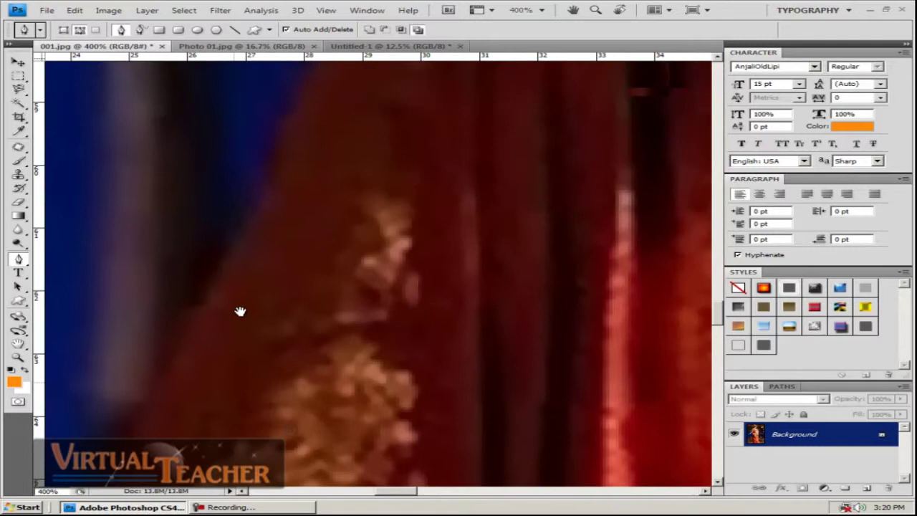
{"action": "left_click", "coordinate": [237, 256]}
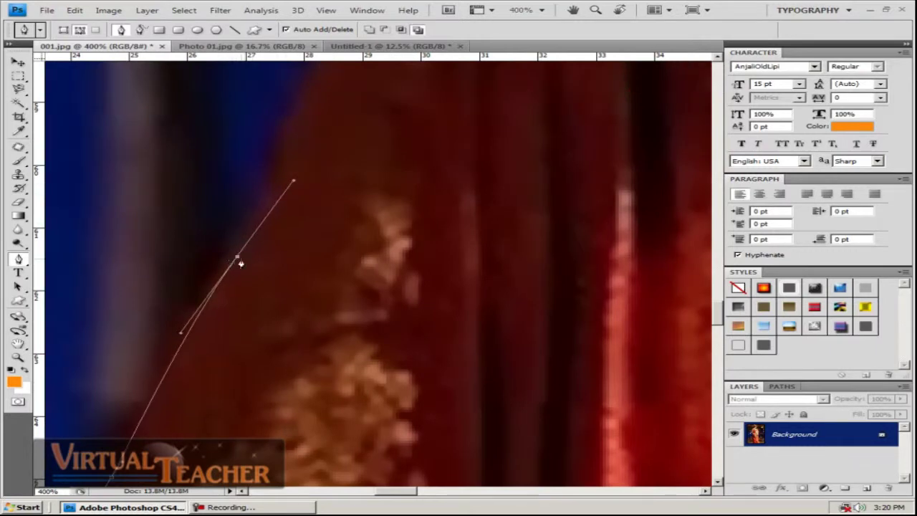
{"action": "left_click", "coordinate": [241, 258]}
Extend the path up the sloping saree edge against the blue background to the beaded trim, redoing one misplaced anchor point
{"action": "left_click_drag", "start_coordinate": [322, 229], "coordinate": [297, 394]}
{"action": "left_click_drag", "start_coordinate": [250, 302], "coordinate": [264, 262]}
{"action": "key", "text": "ctrl+z"}
{"action": "left_click_drag", "start_coordinate": [254, 298], "coordinate": [264, 275]}
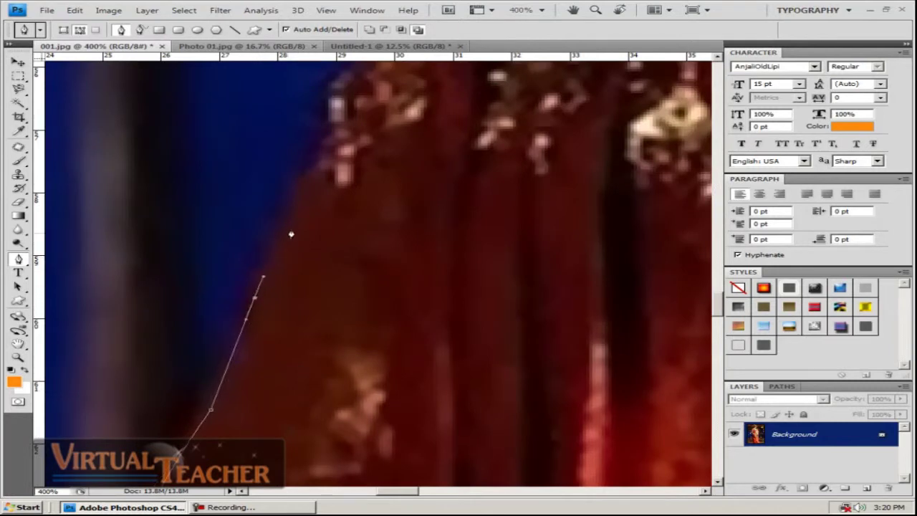
{"action": "left_click_drag", "start_coordinate": [297, 217], "coordinate": [304, 196]}
{"action": "left_click_drag", "start_coordinate": [313, 181], "coordinate": [318, 173]}
Trace along the saree's beaded trim up to where it meets the bride's bare arm
{"action": "left_click_drag", "start_coordinate": [319, 243], "coordinate": [278, 397]}
{"action": "mouse_move", "coordinate": [348, 179]}
{"action": "left_mouse_down"}
{"action": "mouse_move", "coordinate": [298, 387]}
{"action": "mouse_move", "coordinate": [271, 384]}
{"action": "left_mouse_up"}
{"action": "left_click_drag", "start_coordinate": [275, 378], "coordinate": [274, 351]}
{"action": "left_click_drag", "start_coordinate": [274, 342], "coordinate": [286, 321]}
{"action": "left_click_drag", "start_coordinate": [290, 316], "coordinate": [304, 303]}
{"action": "mouse_move", "coordinate": [304, 299]}
{"action": "left_mouse_down"}
{"action": "mouse_move", "coordinate": [354, 210]}
{"action": "mouse_move", "coordinate": [281, 340]}
{"action": "mouse_move", "coordinate": [264, 353]}
{"action": "mouse_move", "coordinate": [292, 325]}
{"action": "mouse_move", "coordinate": [293, 305]}
{"action": "mouse_move", "coordinate": [324, 303]}
{"action": "mouse_move", "coordinate": [348, 282]}
{"action": "mouse_move", "coordinate": [378, 228]}
{"action": "mouse_move", "coordinate": [323, 403]}
{"action": "left_mouse_up"}
Run the path up the lower edge of the arm past the blue background, replacing the overlong curve with a shorter one
{"action": "left_click", "coordinate": [373, 232]}
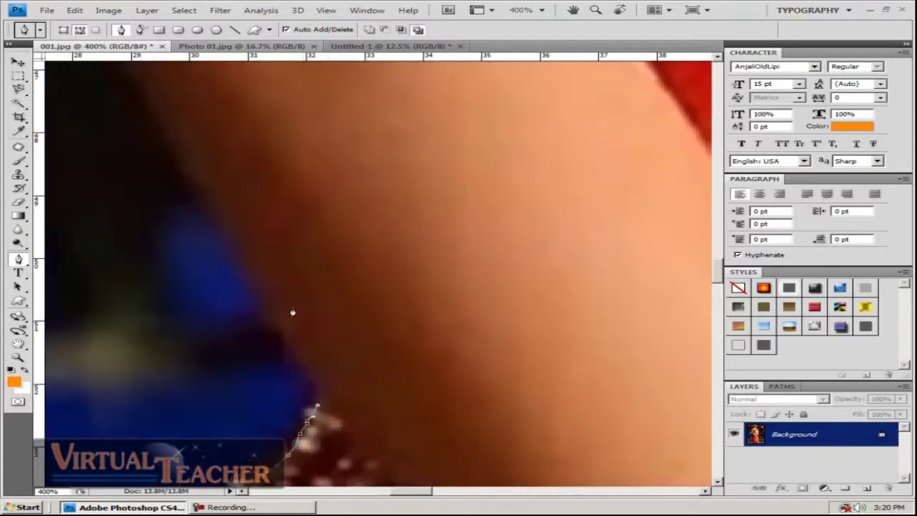
{"action": "left_click_drag", "start_coordinate": [220, 201], "coordinate": [303, 260]}
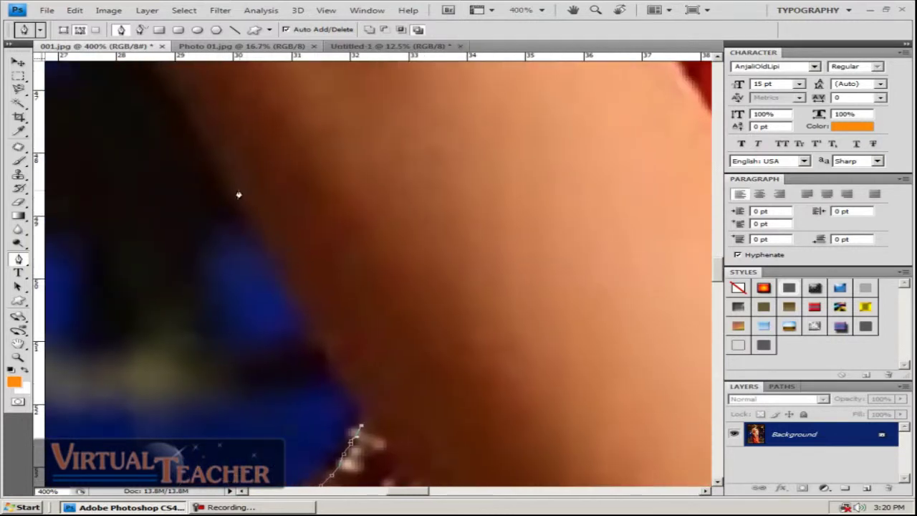
{"action": "left_click_drag", "start_coordinate": [236, 192], "coordinate": [169, 79]}
{"action": "key", "text": "ctrl+z"}
{"action": "left_click_drag", "start_coordinate": [225, 174], "coordinate": [198, 129]}
Trace around the bend of the arm and up its edge against the tan background
{"action": "left_click_drag", "start_coordinate": [332, 243], "coordinate": [554, 455]}
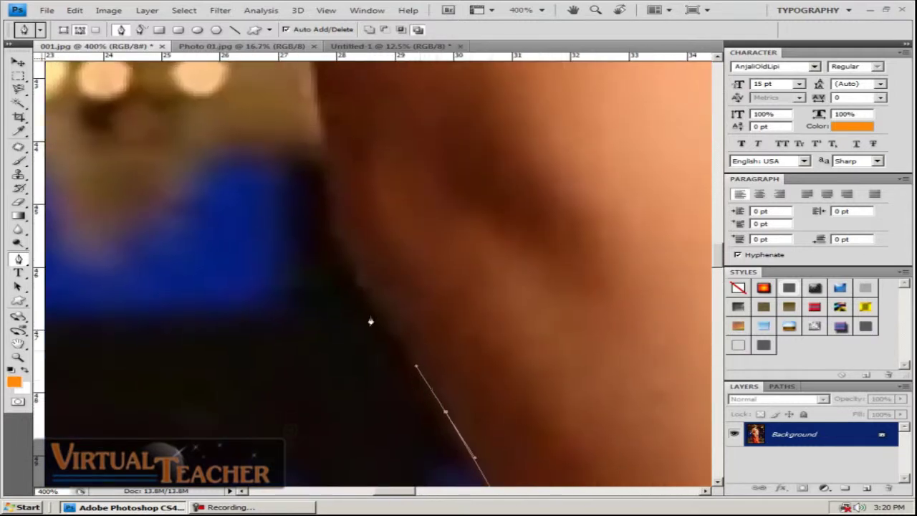
{"action": "left_click_drag", "start_coordinate": [347, 243], "coordinate": [334, 217]}
{"action": "left_click_drag", "start_coordinate": [356, 187], "coordinate": [343, 399]}
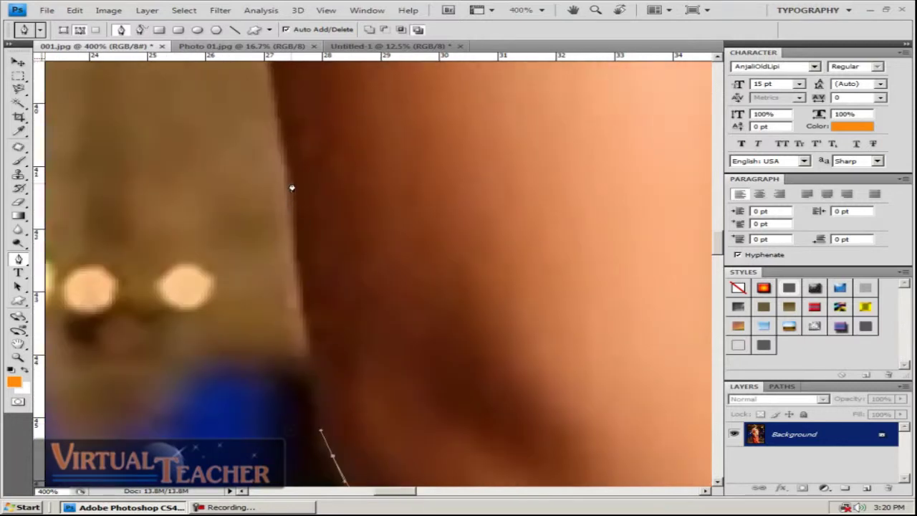
{"action": "left_click_drag", "start_coordinate": [292, 188], "coordinate": [285, 129]}
{"action": "left_click_drag", "start_coordinate": [377, 364], "coordinate": [380, 397]}
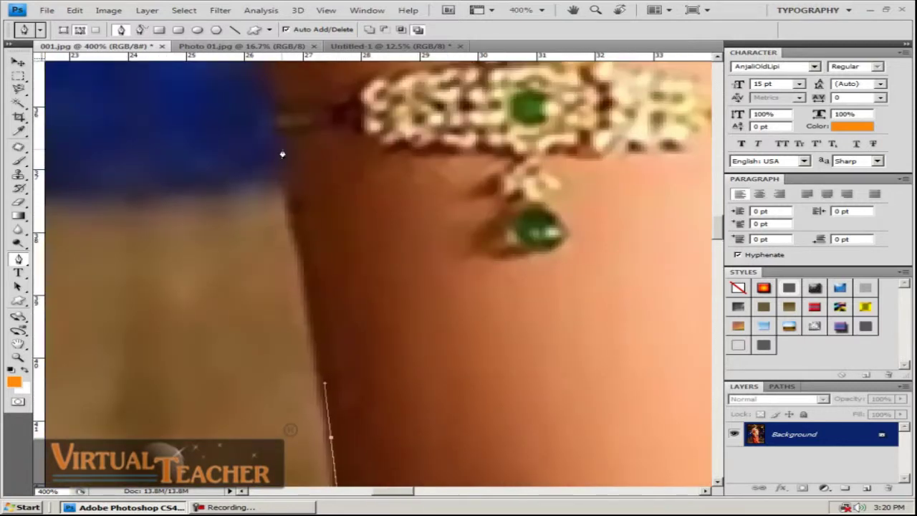
Continue the path up the edge of the upper arm past the green-stone armlet to just below the blouse sleeve
{"action": "left_click_drag", "start_coordinate": [281, 149], "coordinate": [271, 115]}
{"action": "left_click_drag", "start_coordinate": [301, 172], "coordinate": [340, 368]}
{"action": "left_click_drag", "start_coordinate": [311, 274], "coordinate": [309, 254]}
{"action": "left_click_drag", "start_coordinate": [352, 217], "coordinate": [300, 237]}
{"action": "left_click", "coordinate": [282, 172]}
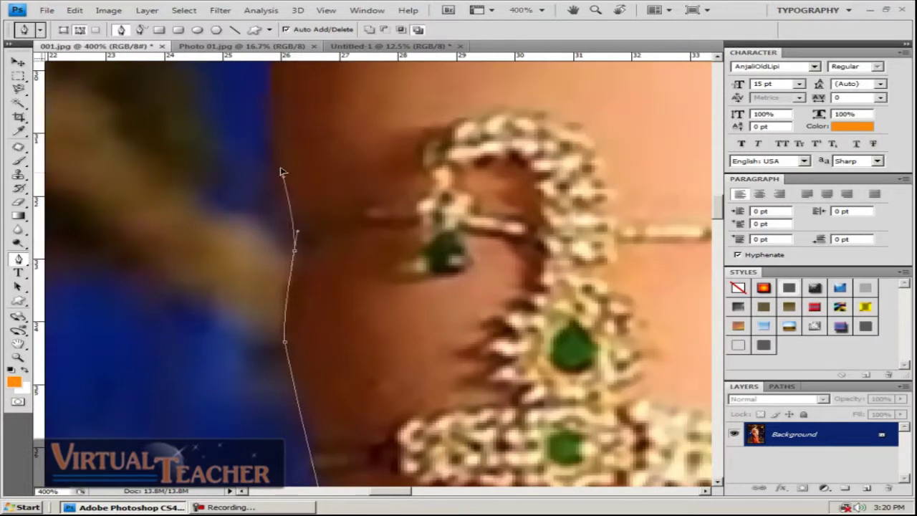
{"action": "left_click_drag", "start_coordinate": [279, 147], "coordinate": [254, 354]}
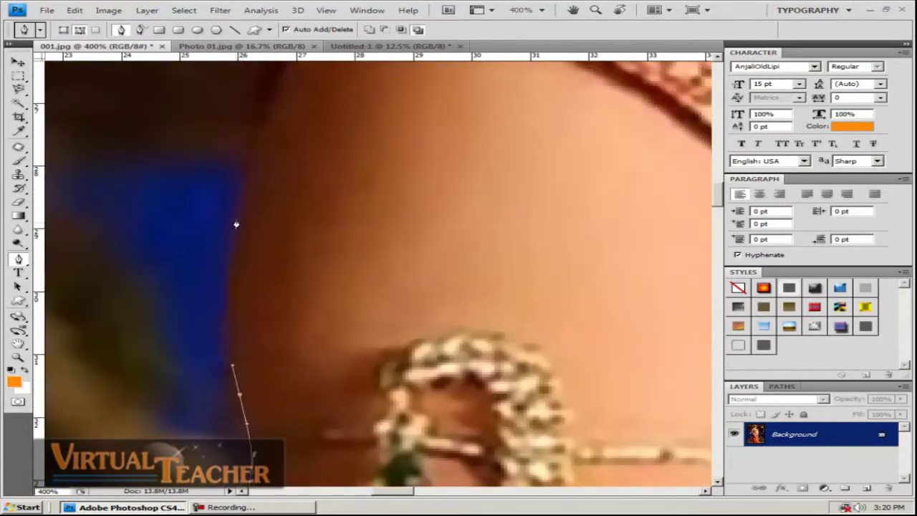
{"action": "left_click_drag", "start_coordinate": [240, 189], "coordinate": [263, 73]}
Trace around the lower corner of the blouse sleeve and up its dark outer edge
{"action": "left_click_drag", "start_coordinate": [310, 281], "coordinate": [268, 399]}
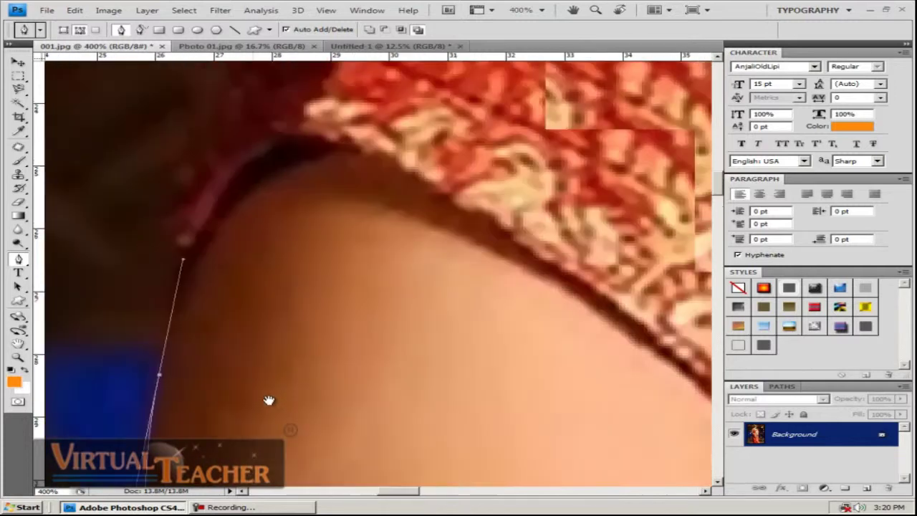
{"action": "left_click", "coordinate": [187, 245]}
{"action": "left_click", "coordinate": [179, 229]}
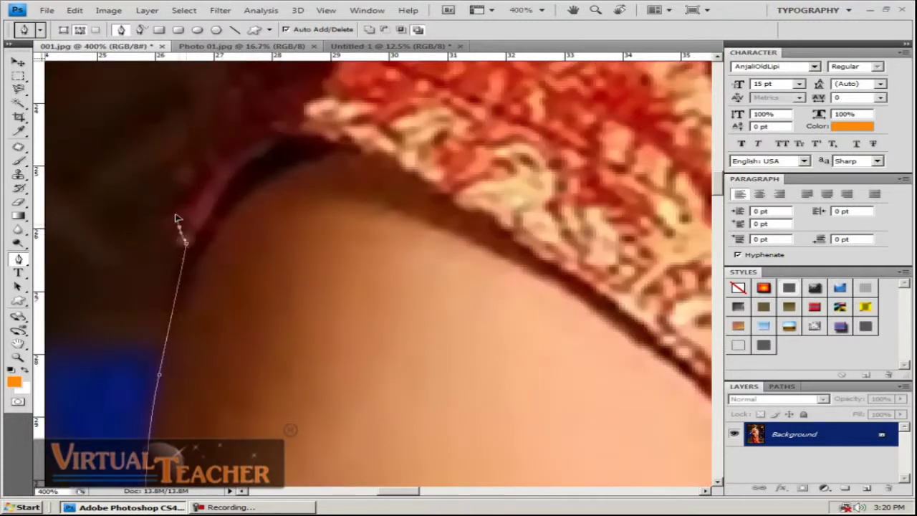
{"action": "left_click", "coordinate": [176, 217]}
{"action": "left_click", "coordinate": [181, 206]}
{"action": "left_click_drag", "start_coordinate": [210, 207], "coordinate": [225, 365]}
{"action": "left_click_drag", "start_coordinate": [203, 326], "coordinate": [217, 291]}
{"action": "left_click_drag", "start_coordinate": [227, 263], "coordinate": [239, 237]}
Curve the path over the top of the sleeve and around the white bead on the shoulder's jewelled trim
{"action": "left_click_drag", "start_coordinate": [288, 207], "coordinate": [181, 358]}
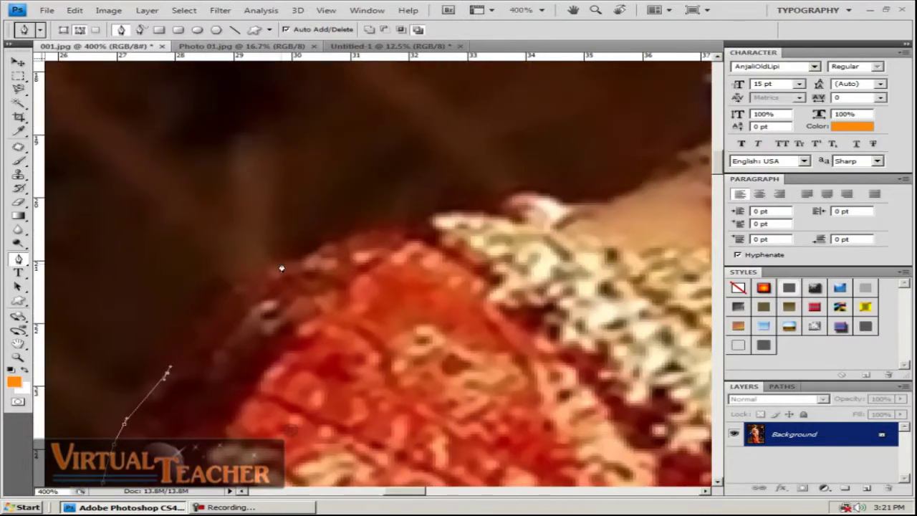
{"action": "left_click_drag", "start_coordinate": [282, 264], "coordinate": [352, 246]}
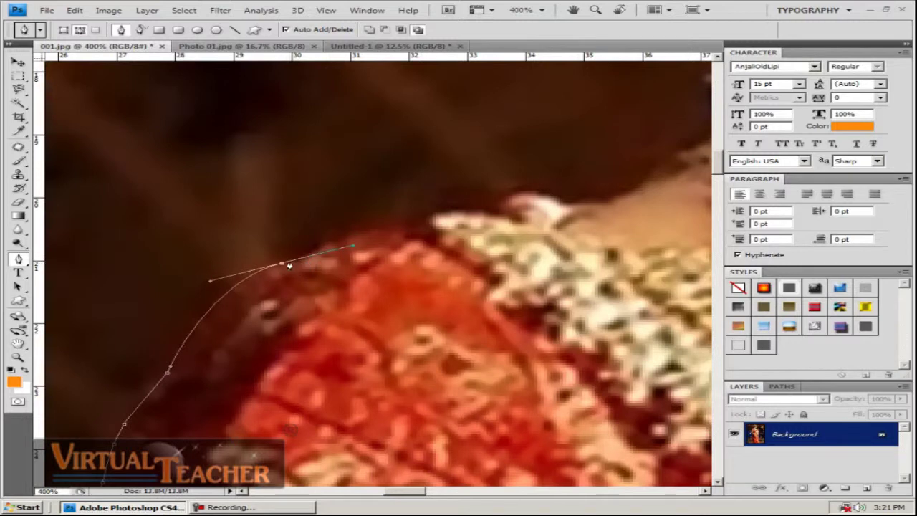
{"action": "left_click_drag", "start_coordinate": [285, 264], "coordinate": [300, 264]}
{"action": "left_click_drag", "start_coordinate": [355, 304], "coordinate": [327, 157]}
{"action": "left_click_drag", "start_coordinate": [388, 158], "coordinate": [453, 148]}
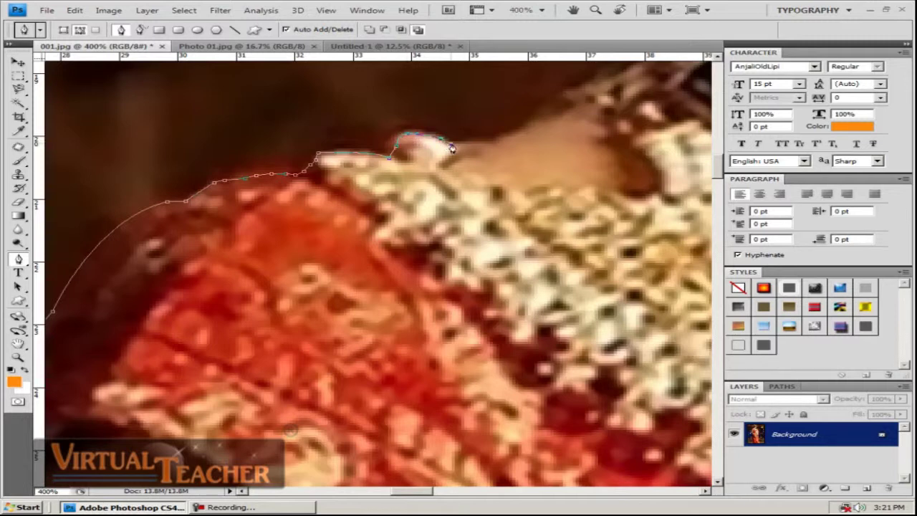
Trace the bare shoulder line from the white bead up to the end of the green-stone necklace
{"action": "left_click_drag", "start_coordinate": [512, 148], "coordinate": [218, 229]}
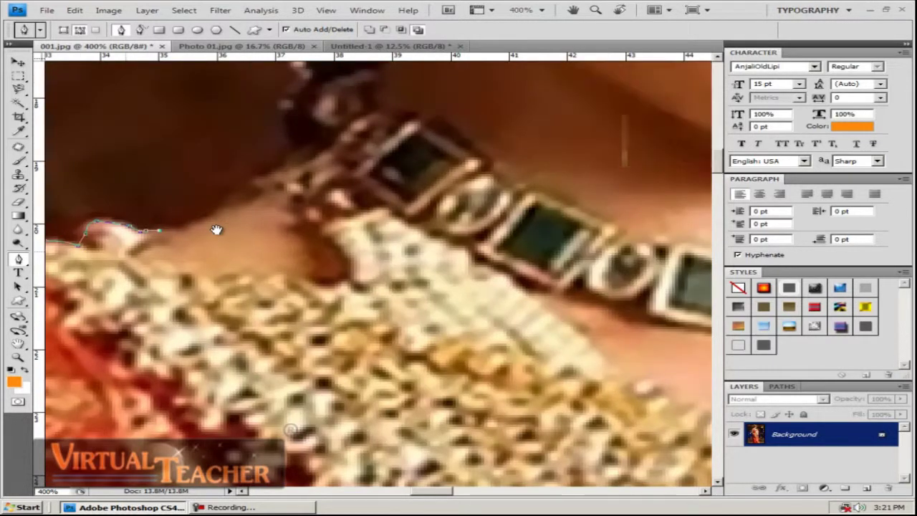
{"action": "left_click", "coordinate": [194, 226]}
{"action": "left_click", "coordinate": [210, 218]}
{"action": "left_click", "coordinate": [227, 209]}
{"action": "left_click", "coordinate": [239, 202]}
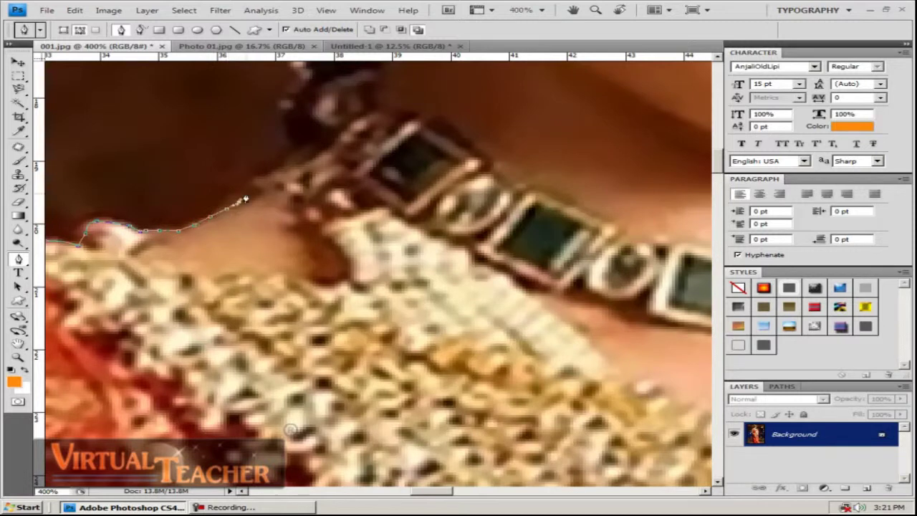
{"action": "left_click_drag", "start_coordinate": [243, 195], "coordinate": [248, 192]}
{"action": "left_click_drag", "start_coordinate": [293, 173], "coordinate": [271, 311]}
{"action": "left_click", "coordinate": [249, 315]}
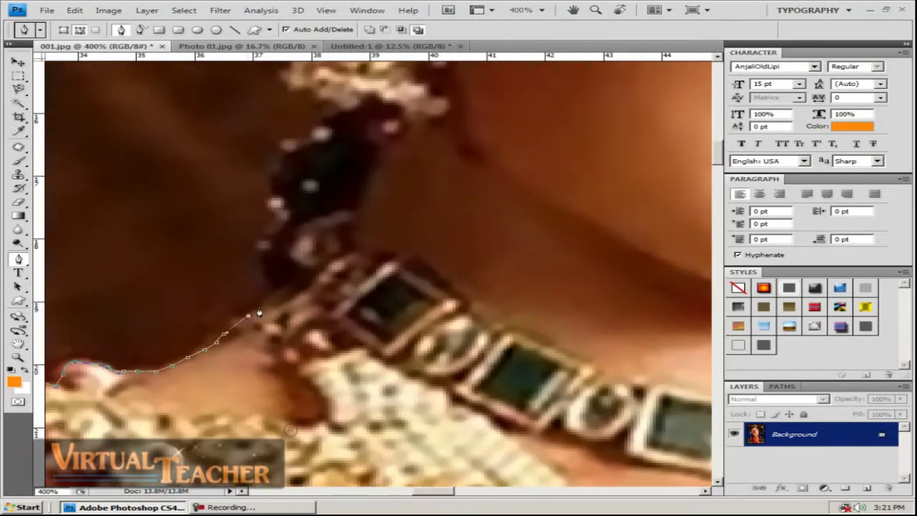
{"action": "left_click", "coordinate": [253, 312]}
{"action": "left_click", "coordinate": [259, 307]}
Trace up the outer edge of the dark beaded ornament hanging beside the neck
{"action": "left_click_drag", "start_coordinate": [316, 247], "coordinate": [228, 337]}
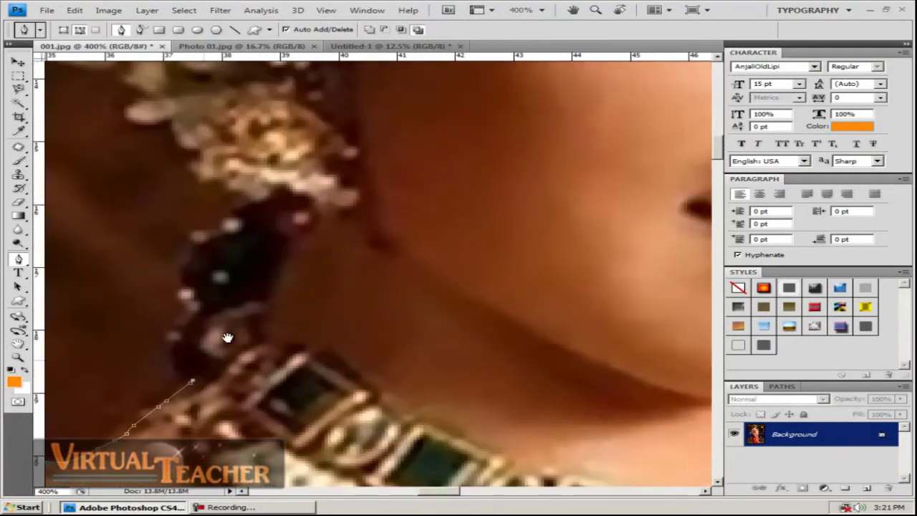
{"action": "left_click", "coordinate": [175, 368]}
{"action": "left_click", "coordinate": [188, 324]}
{"action": "left_click", "coordinate": [194, 314]}
{"action": "left_click", "coordinate": [191, 304]}
{"action": "left_click", "coordinate": [184, 293]}
{"action": "left_click", "coordinate": [186, 268]}
{"action": "left_click", "coordinate": [188, 256]}
{"action": "left_click", "coordinate": [189, 246]}
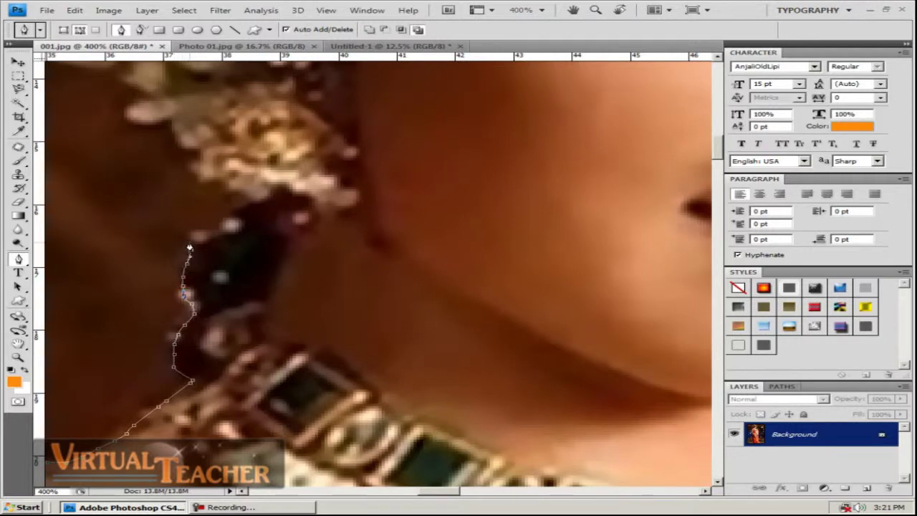
{"action": "left_click", "coordinate": [192, 238]}
{"action": "left_click", "coordinate": [200, 235]}
Outline the lower edge of the gold ornament and go around the pale petal protruding beside it
{"action": "left_click_drag", "start_coordinate": [255, 205], "coordinate": [343, 403]}
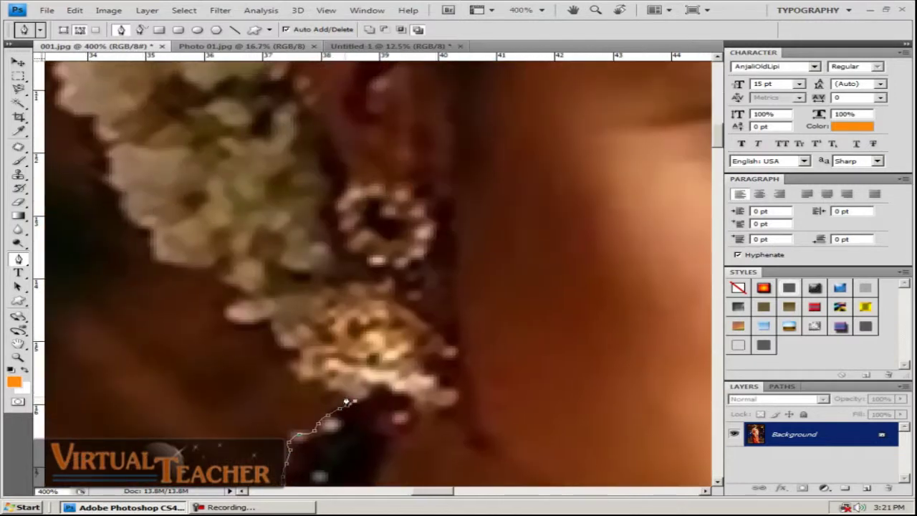
{"action": "left_click", "coordinate": [332, 386]}
{"action": "left_click", "coordinate": [271, 317]}
{"action": "left_click", "coordinate": [262, 315]}
{"action": "left_click", "coordinate": [247, 317]}
{"action": "left_click", "coordinate": [233, 316]}
{"action": "left_click", "coordinate": [231, 311]}
{"action": "left_click", "coordinate": [238, 306]}
{"action": "left_click", "coordinate": [250, 302]}
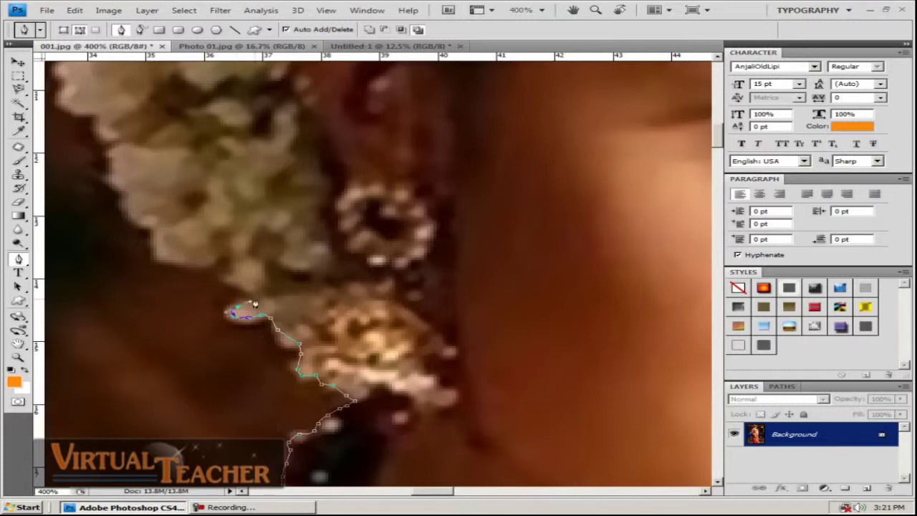
Undo the misplaced curve point and trace along the lower edge of the white flower garland
{"action": "left_click_drag", "start_coordinate": [237, 238], "coordinate": [246, 230]}
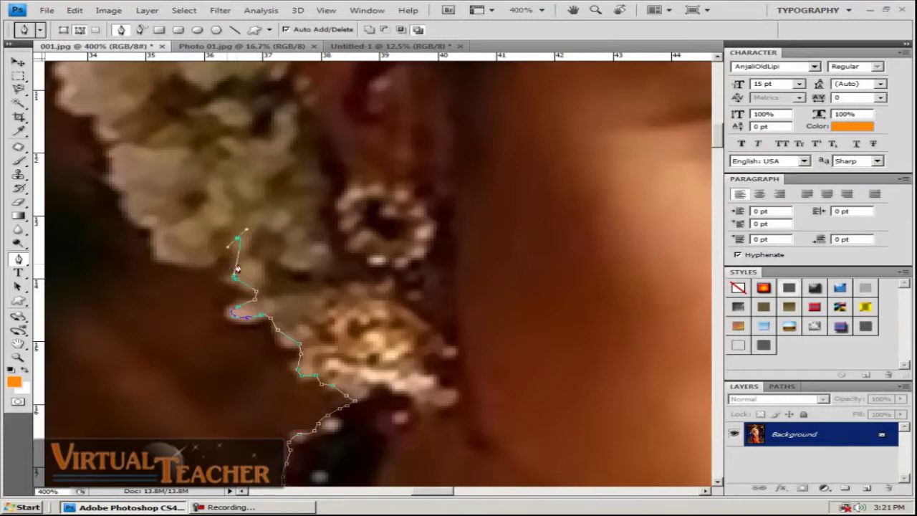
{"action": "key", "text": "ctrl+z"}
{"action": "left_click", "coordinate": [208, 258]}
{"action": "left_click", "coordinate": [197, 265]}
{"action": "left_click", "coordinate": [190, 265]}
{"action": "left_click", "coordinate": [184, 263]}
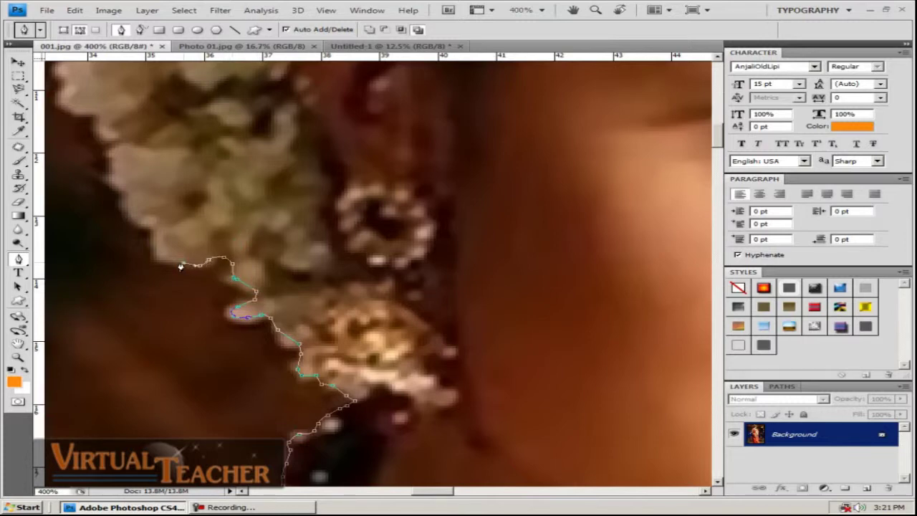
{"action": "left_click", "coordinate": [156, 251]}
Trace up the lower outer edge of the white flower garland and around its protruding round petal
{"action": "left_click_drag", "start_coordinate": [134, 221], "coordinate": [251, 348]}
{"action": "left_click", "coordinate": [227, 304]}
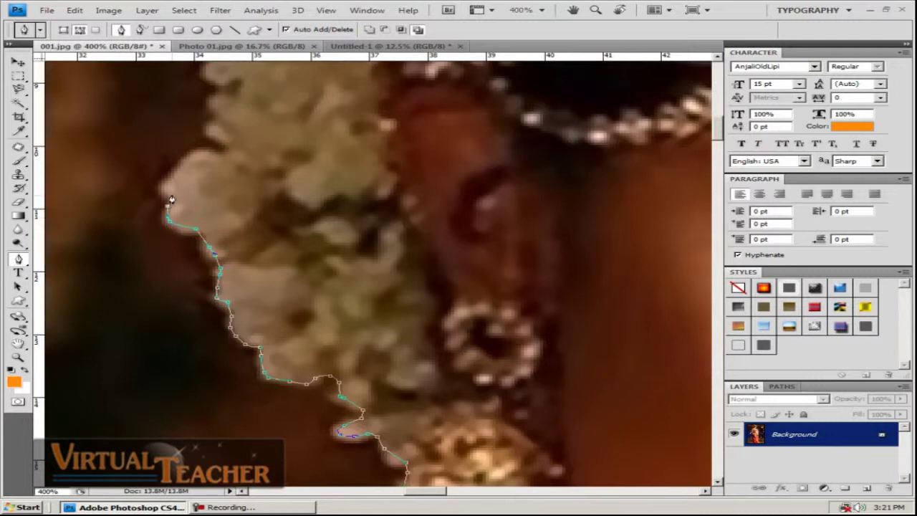
{"action": "left_click", "coordinate": [187, 160]}
{"action": "left_click", "coordinate": [219, 154]}
{"action": "left_click", "coordinate": [214, 129]}
{"action": "left_click_drag", "start_coordinate": [215, 133], "coordinate": [237, 323]}
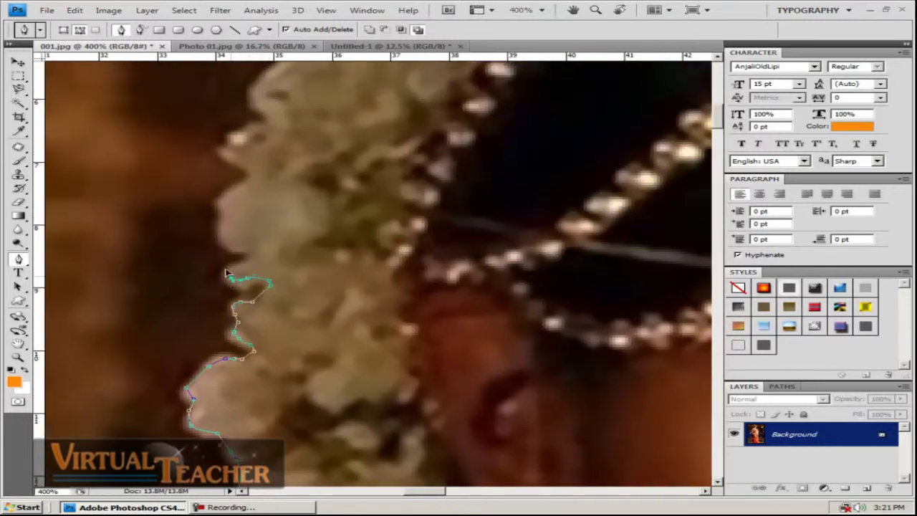
Follow the uneven petals up the middle of the garland's outer edge to where it starts curving toward the crown
{"action": "left_click", "coordinate": [252, 256]}
{"action": "left_click_drag", "start_coordinate": [252, 313], "coordinate": [242, 386]}
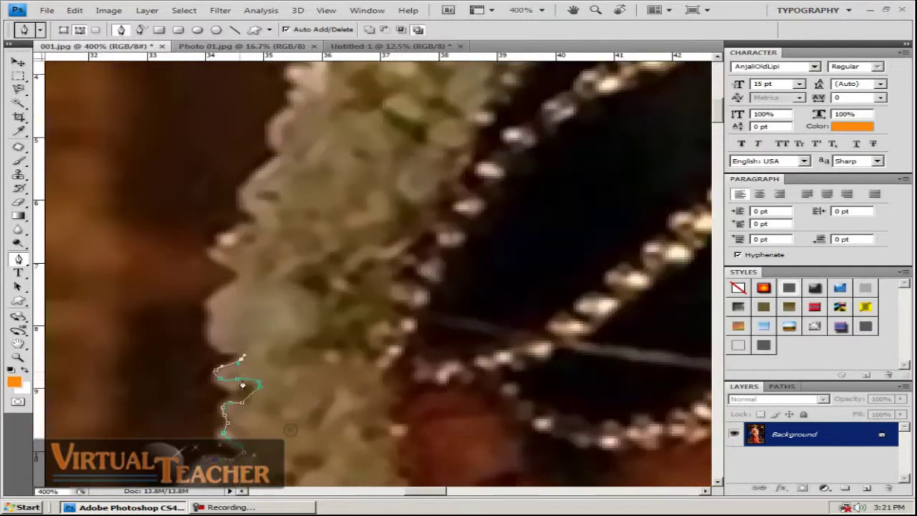
{"action": "left_click", "coordinate": [224, 349]}
{"action": "left_click", "coordinate": [241, 233]}
{"action": "left_click_drag", "start_coordinate": [262, 215], "coordinate": [222, 322]}
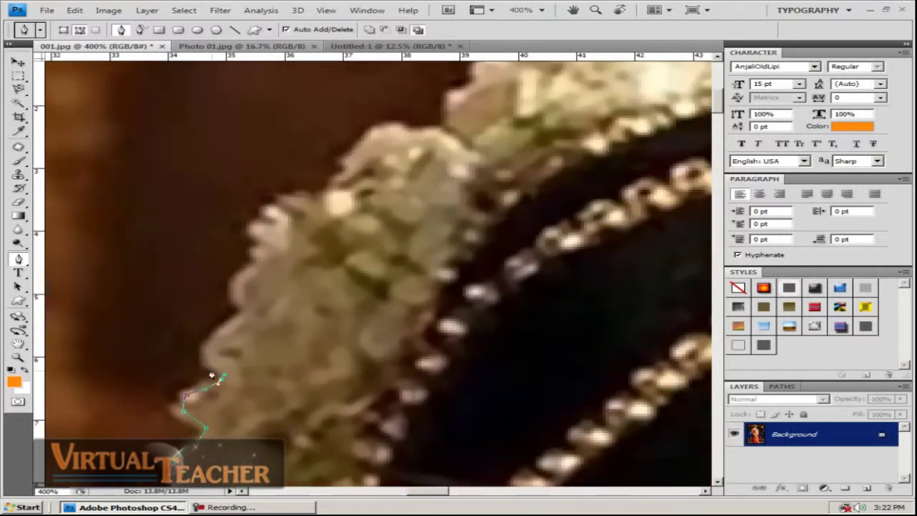
{"action": "left_click", "coordinate": [244, 314]}
Trace around the small pale petals on the garland's upper outer curve
{"action": "left_click_drag", "start_coordinate": [285, 246], "coordinate": [187, 407]}
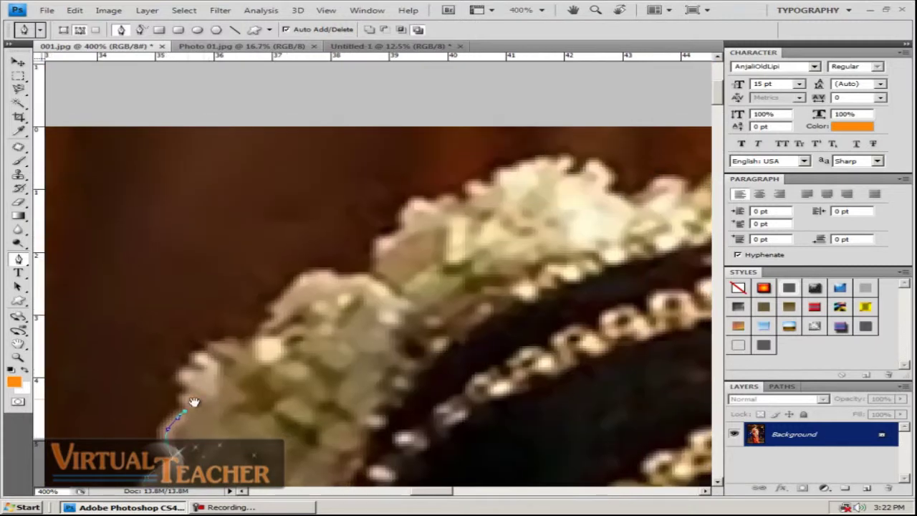
{"action": "left_click", "coordinate": [186, 405]}
{"action": "left_click", "coordinate": [186, 394]}
{"action": "left_click_drag", "start_coordinate": [205, 371], "coordinate": [210, 360]}
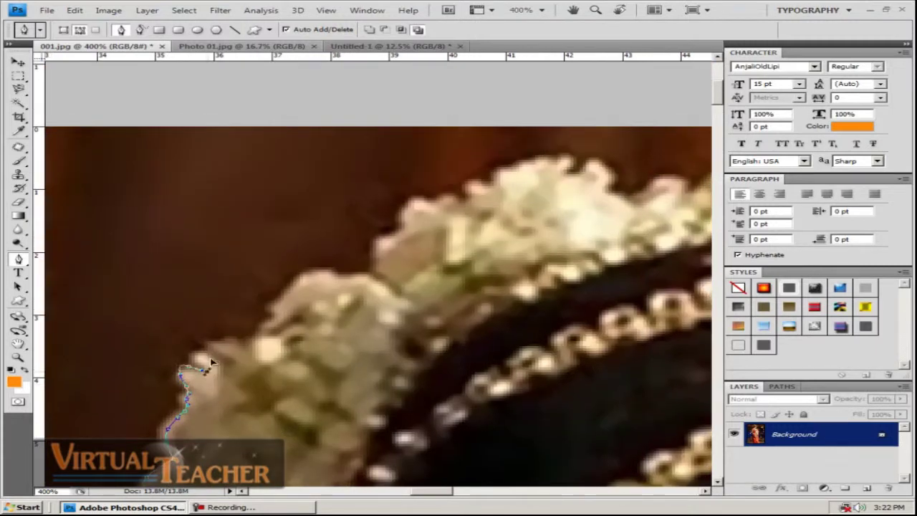
{"action": "left_click", "coordinate": [213, 345]}
{"action": "left_click", "coordinate": [264, 334]}
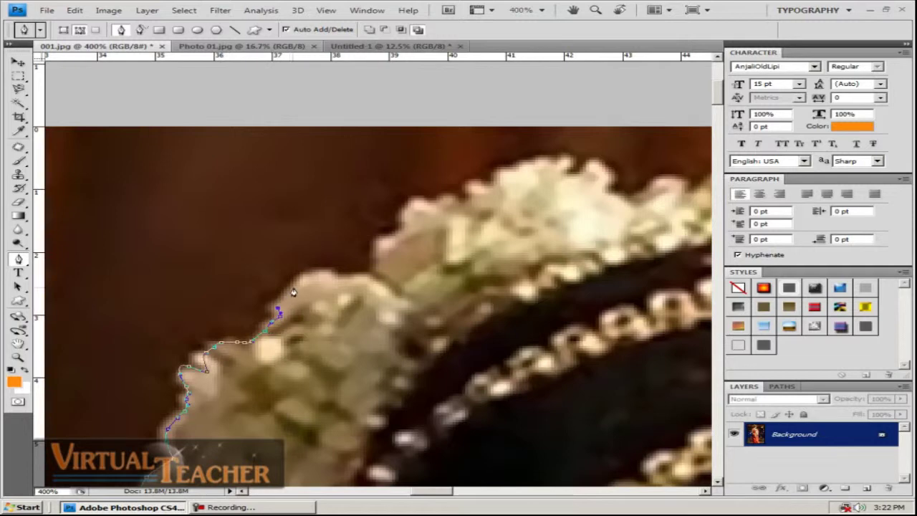
Trace across the top of the garland's flower clusters and around the star-shaped flower at the crown
{"action": "left_click_drag", "start_coordinate": [299, 286], "coordinate": [312, 276]}
{"action": "left_click", "coordinate": [321, 274]}
{"action": "left_click", "coordinate": [330, 274]}
{"action": "left_click", "coordinate": [348, 276]}
{"action": "left_click", "coordinate": [360, 275]}
{"action": "mouse_move", "coordinate": [384, 246]}
{"action": "left_mouse_down"}
{"action": "mouse_move", "coordinate": [410, 209]}
{"action": "mouse_move", "coordinate": [513, 194]}
{"action": "mouse_move", "coordinate": [206, 248]}
{"action": "mouse_move", "coordinate": [254, 213]}
{"action": "mouse_move", "coordinate": [288, 207]}
{"action": "mouse_move", "coordinate": [356, 216]}
{"action": "mouse_move", "coordinate": [351, 233]}
{"action": "mouse_move", "coordinate": [378, 244]}
{"action": "mouse_move", "coordinate": [416, 219]}
{"action": "mouse_move", "coordinate": [434, 227]}
{"action": "mouse_move", "coordinate": [500, 206]}
{"action": "mouse_move", "coordinate": [577, 217]}
{"action": "mouse_move", "coordinate": [569, 195]}
{"action": "mouse_move", "coordinate": [588, 185]}
{"action": "mouse_move", "coordinate": [599, 202]}
{"action": "mouse_move", "coordinate": [638, 200]}
{"action": "left_mouse_up"}
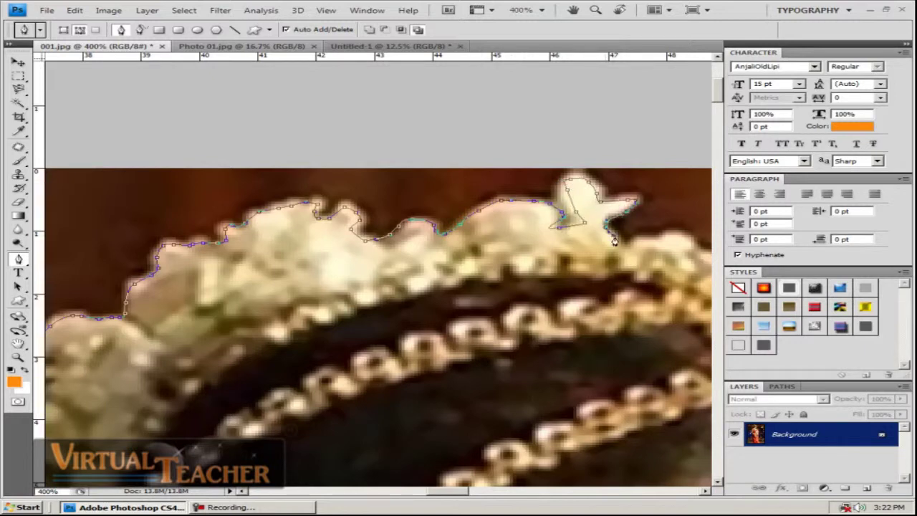
Trace the last flowers to the path's starting point on the gold headpiece, close it and convert it into a selection
{"action": "left_click_drag", "start_coordinate": [544, 230], "coordinate": [213, 160]}
{"action": "left_click", "coordinate": [296, 177]}
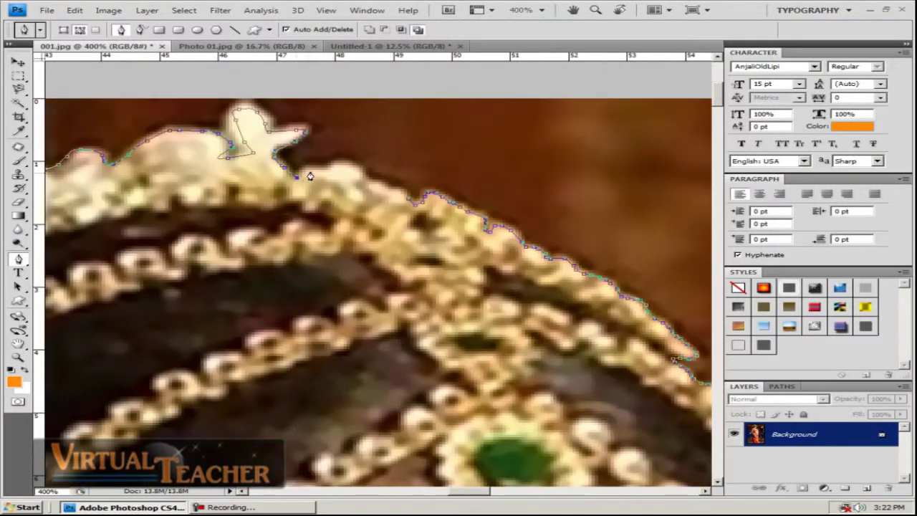
{"action": "mouse_move", "coordinate": [310, 176]}
{"action": "left_mouse_down"}
{"action": "mouse_move", "coordinate": [332, 169]}
{"action": "mouse_move", "coordinate": [361, 177]}
{"action": "mouse_move", "coordinate": [409, 204]}
{"action": "left_mouse_up"}
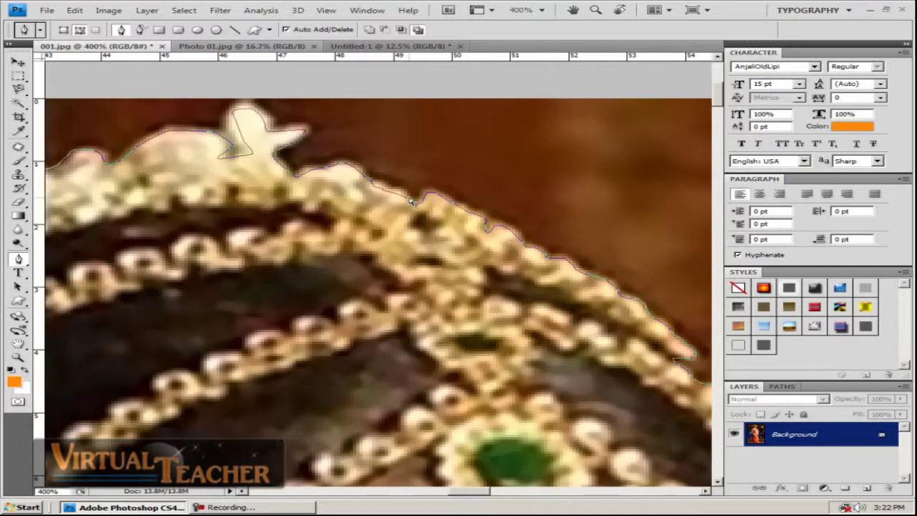
{"action": "key", "text": "ctrl+Return"}
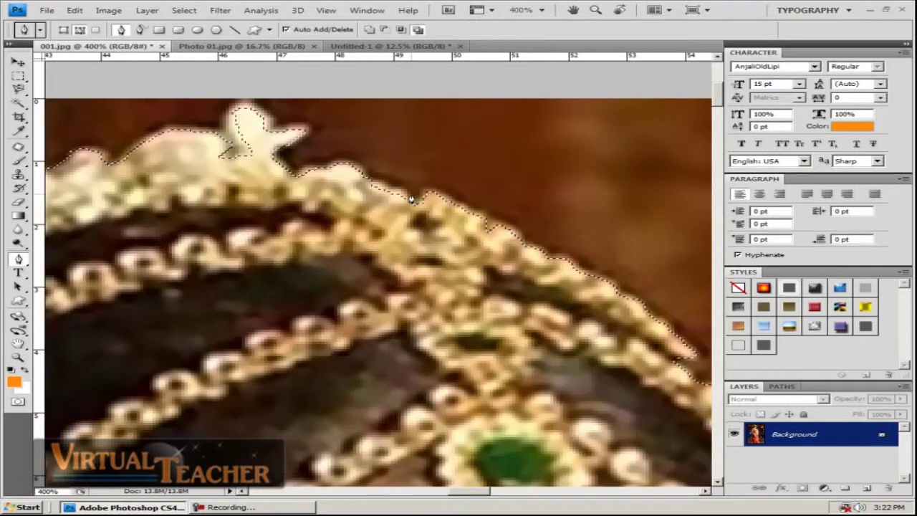
Refine the edge of the bride's selection with a Radius of 1.4 px and a Contrast of 16%
{"action": "key", "text": "ctrl+minus"}
{"action": "key", "text": "ctrl+minus"}
{"action": "key", "text": "ctrl+minus"}
{"action": "key", "text": "ctrl+minus"}
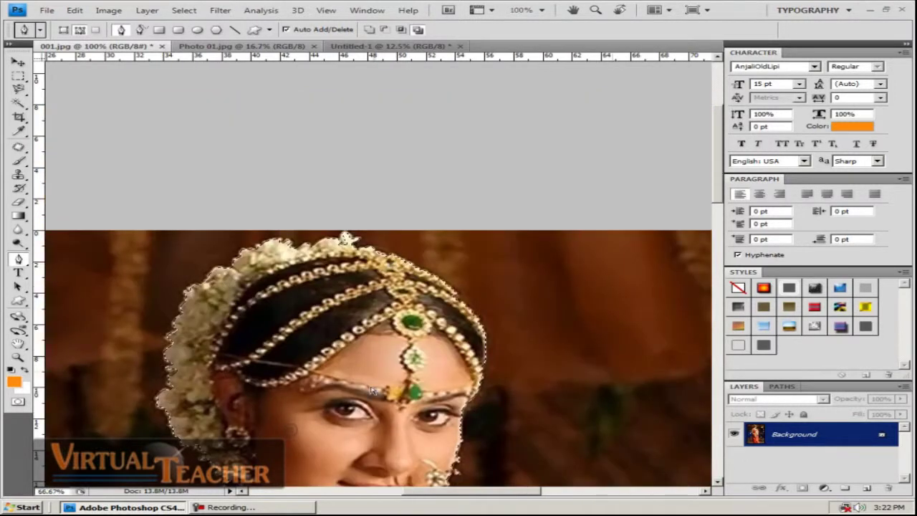
{"action": "key", "text": "ctrl+minus"}
{"action": "key", "text": "ctrl+minus"}
{"action": "left_click_drag", "start_coordinate": [401, 406], "coordinate": [366, 230]}
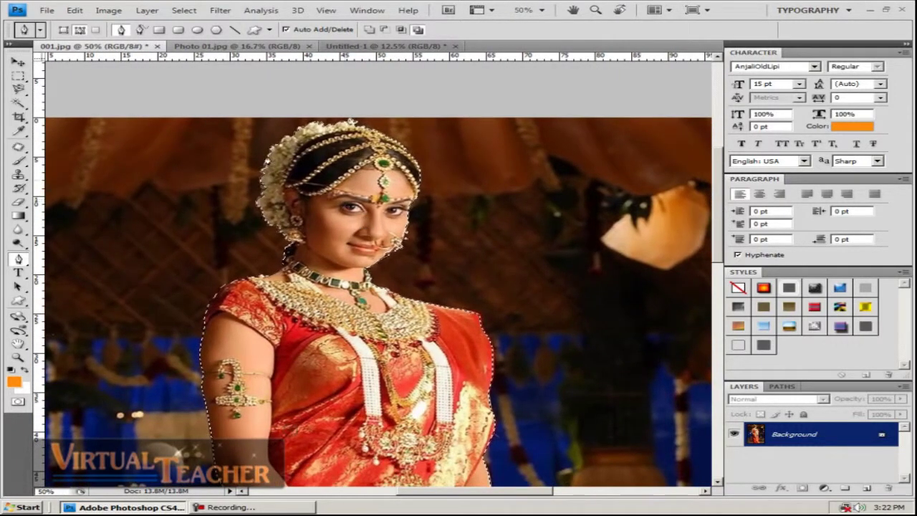
{"action": "left_click", "coordinate": [18, 76]}
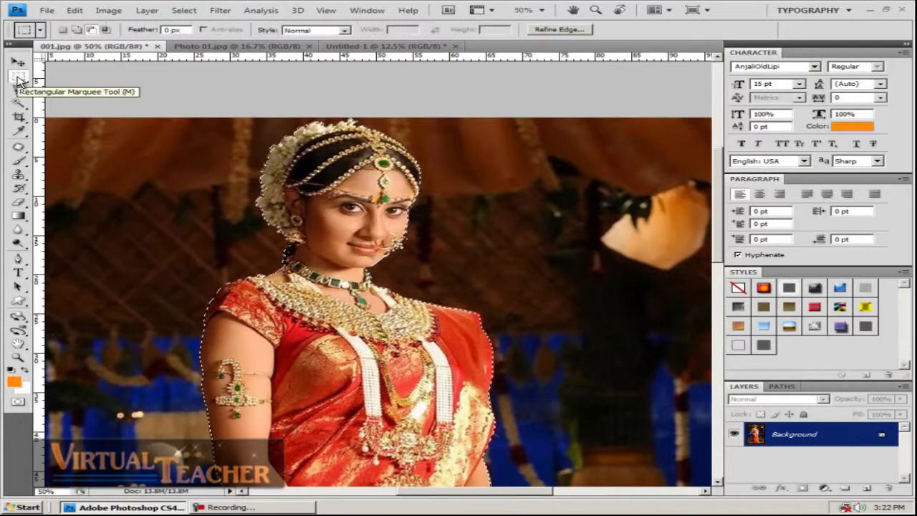
{"action": "left_click", "coordinate": [559, 29]}
{"action": "left_click_drag", "start_coordinate": [816, 58], "coordinate": [563, 74]}
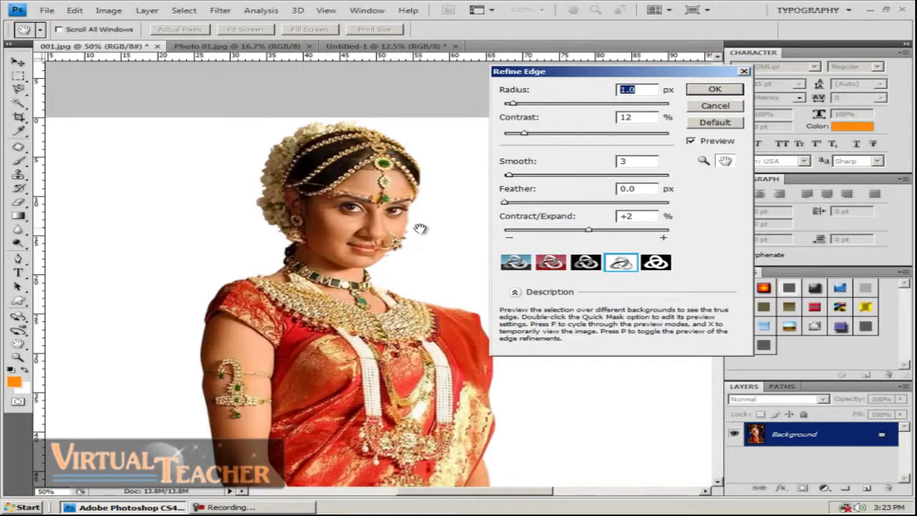
{"action": "key", "text": "ctrl+plus"}
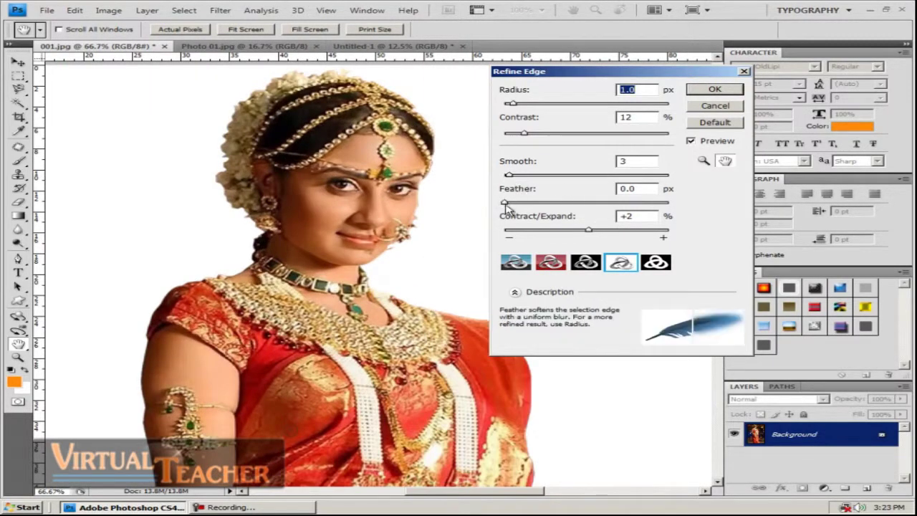
{"action": "left_click", "coordinate": [516, 105]}
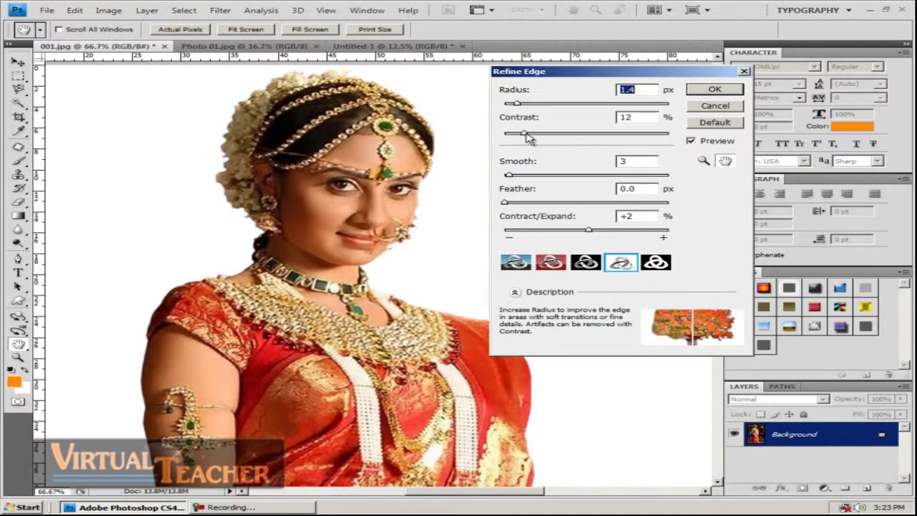
{"action": "left_click_drag", "start_coordinate": [526, 135], "coordinate": [531, 134]}
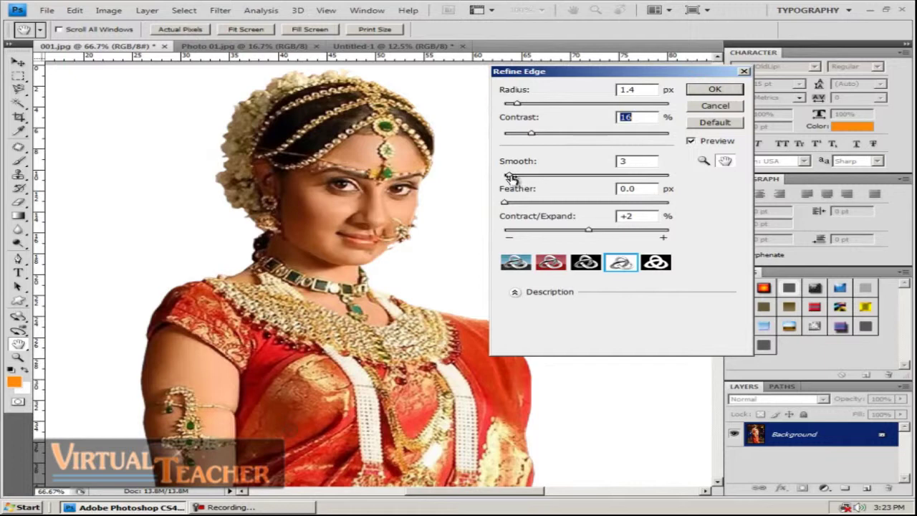
Set the edge refinement's Smooth to 4 and Feather to 0.7 px, and apply it to the selection
{"action": "mouse_move", "coordinate": [510, 177]}
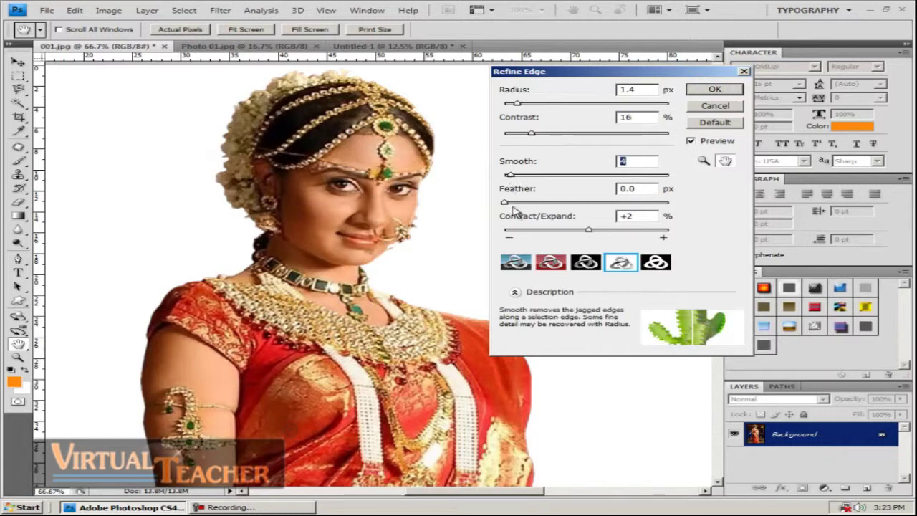
{"action": "left_click", "coordinate": [506, 203]}
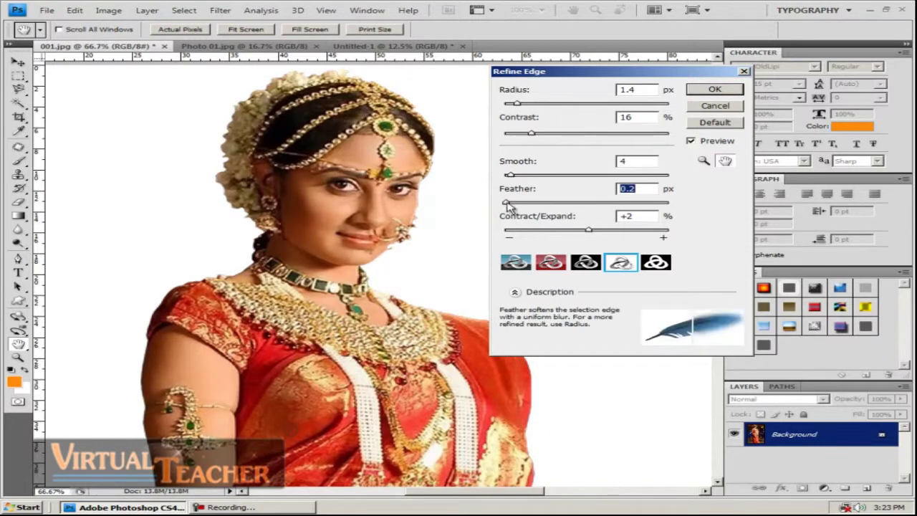
{"action": "left_click_drag", "start_coordinate": [506, 203], "coordinate": [510, 203]}
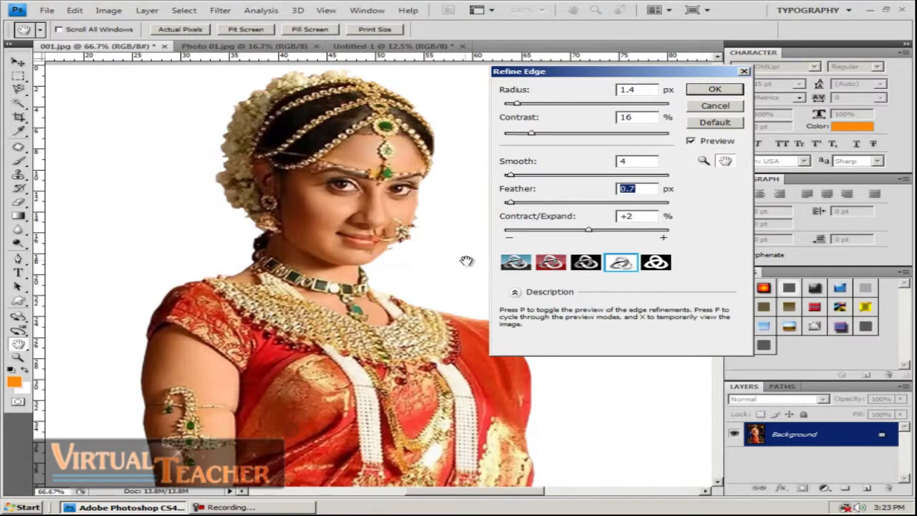
{"action": "left_click", "coordinate": [709, 89]}
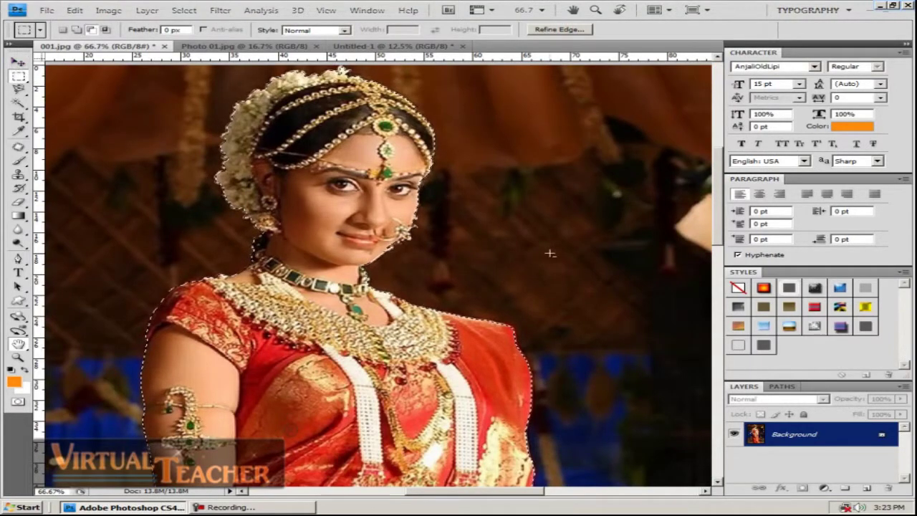
Copy the selected bride onto a new layer and hide the Background layer
{"action": "key", "text": "ctrl+minus"}
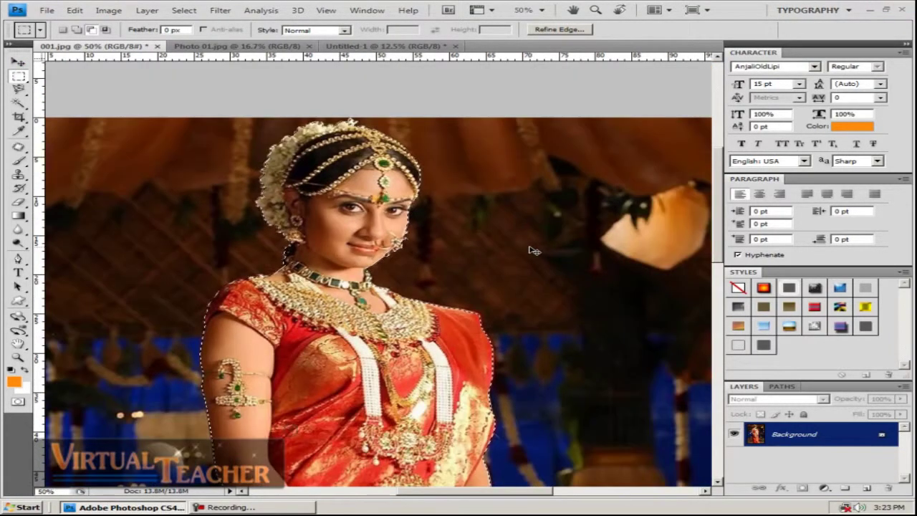
{"action": "key", "text": "ctrl+minus"}
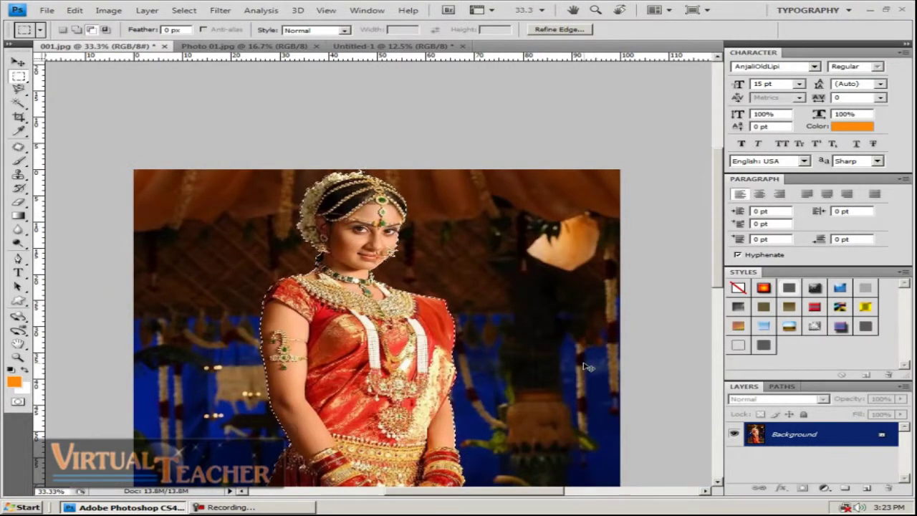
{"action": "key", "text": "ctrl+j"}
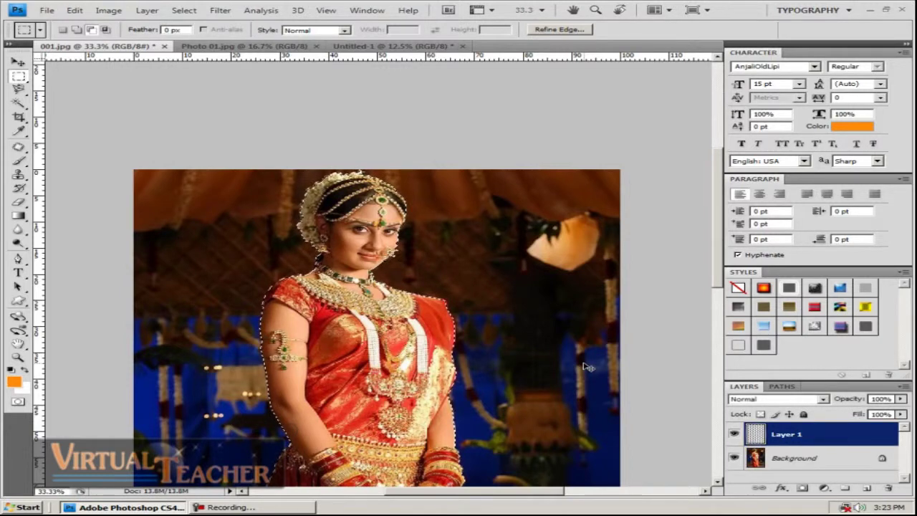
{"action": "key", "text": "v"}
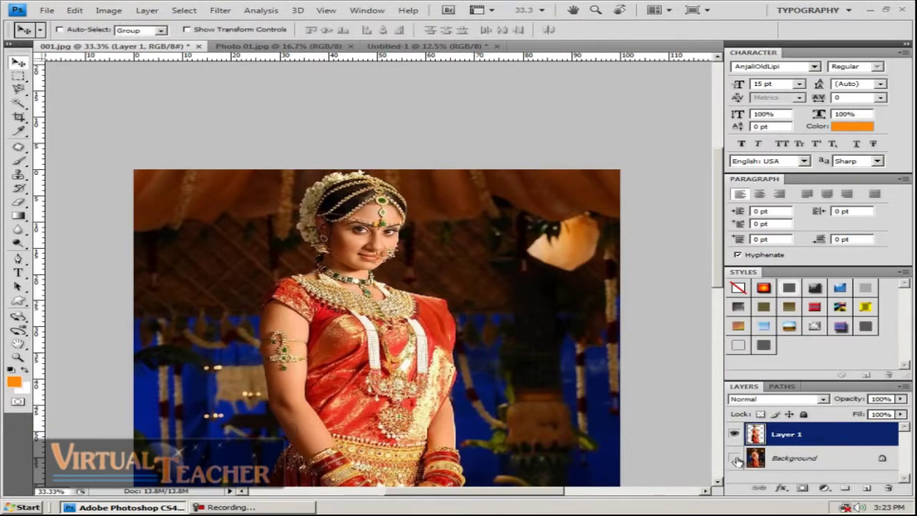
{"action": "left_click", "coordinate": [734, 458]}
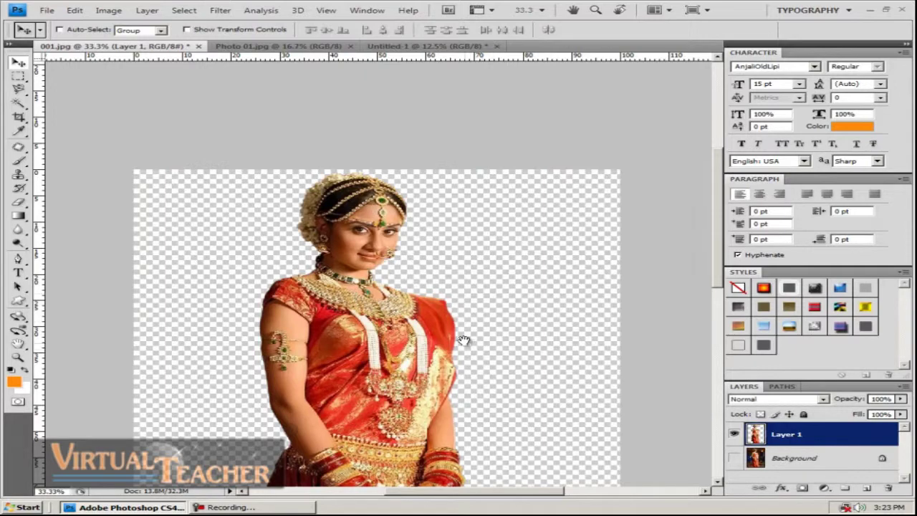
Compare the cut-out bride with the original photo by toggling the Background layer's visibility
{"action": "left_click_drag", "start_coordinate": [464, 341], "coordinate": [434, 337]}
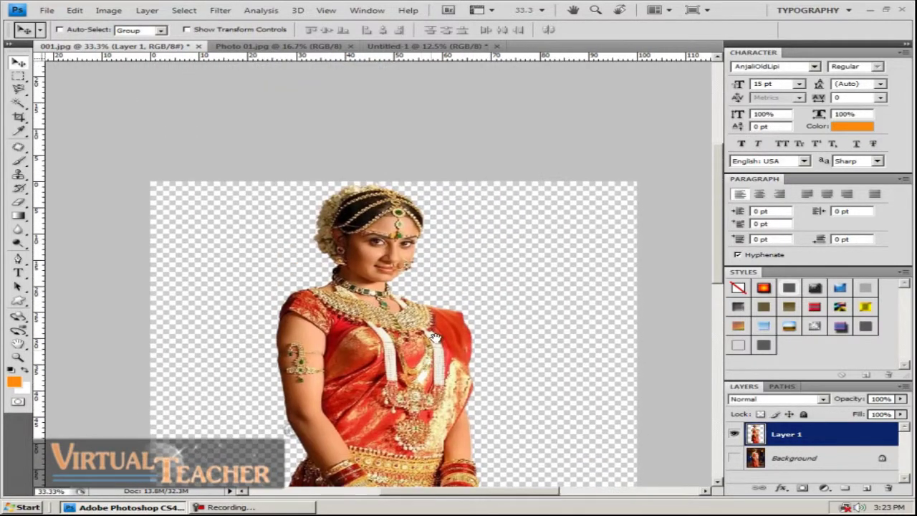
{"action": "left_click", "coordinate": [734, 457]}
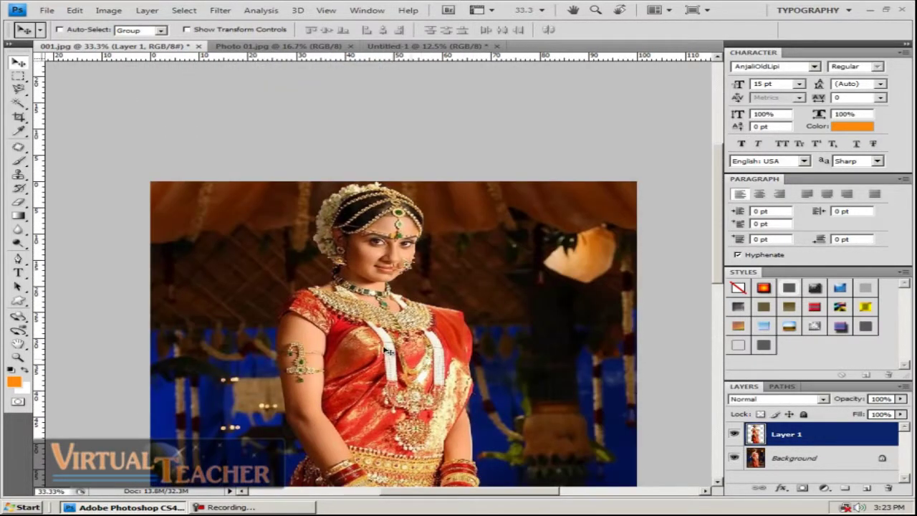
{"action": "left_click", "coordinate": [734, 458]}
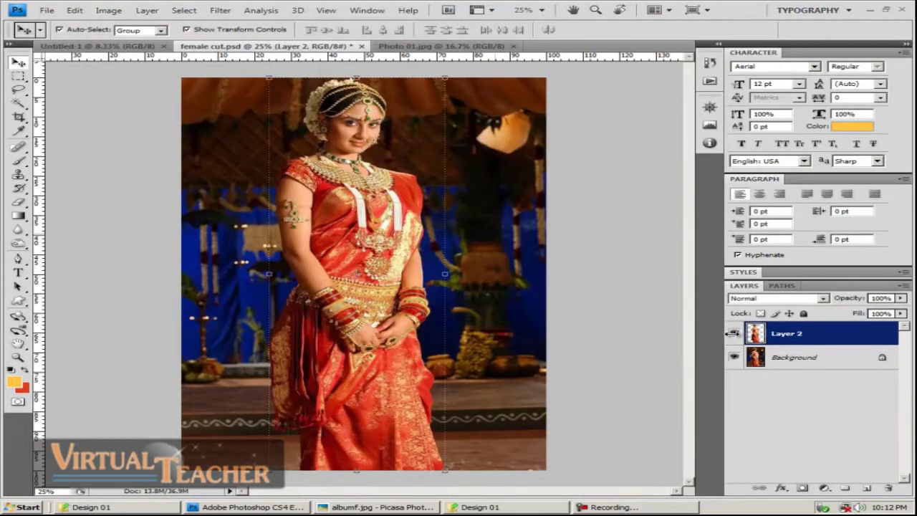
Check the cut-out in female cut.psd by toggling Layer 2's visibility, and leave Layer 2 selected
{"action": "left_click", "coordinate": [774, 357]}
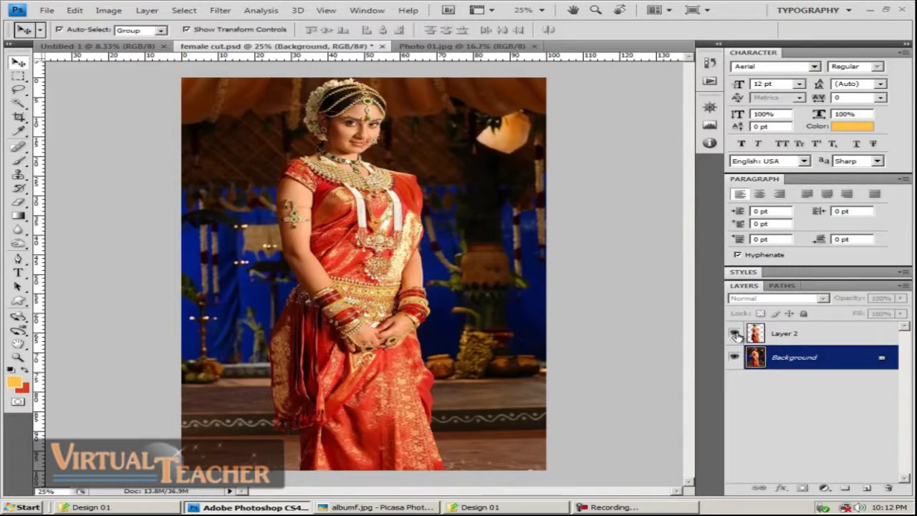
{"action": "left_click", "coordinate": [734, 334]}
{"action": "left_click", "coordinate": [735, 333]}
{"action": "left_click", "coordinate": [778, 334]}
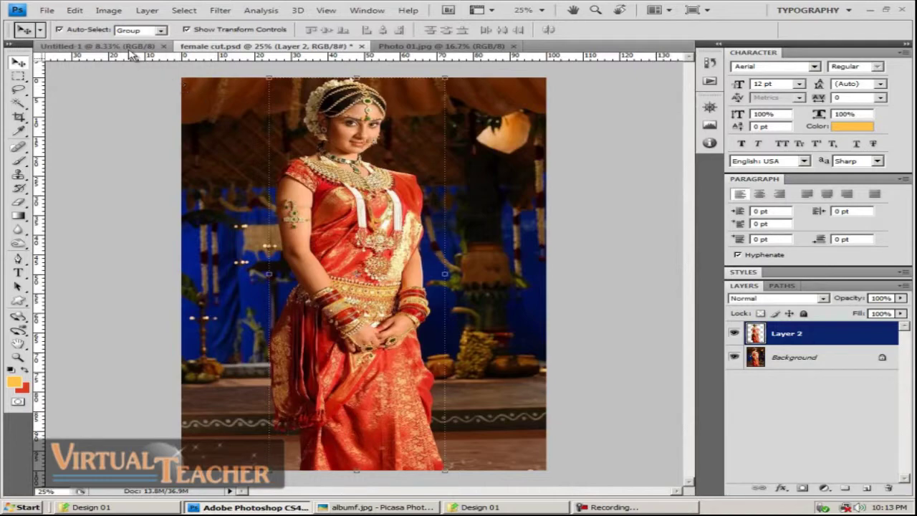
Switch to the blank Untitled-1 document and view the finished design albumf.jpg in Picasa Photo Viewer as a reference
{"action": "left_click", "coordinate": [98, 45]}
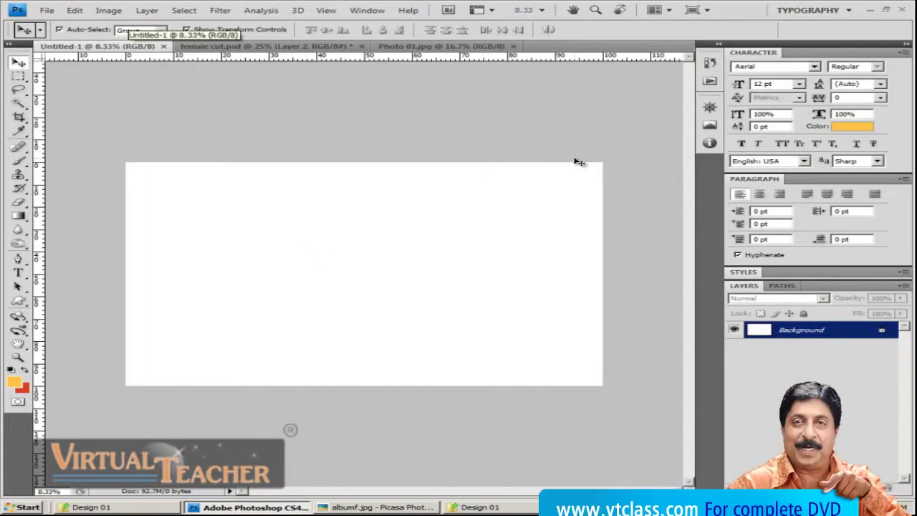
{"action": "left_click", "coordinate": [378, 507]}
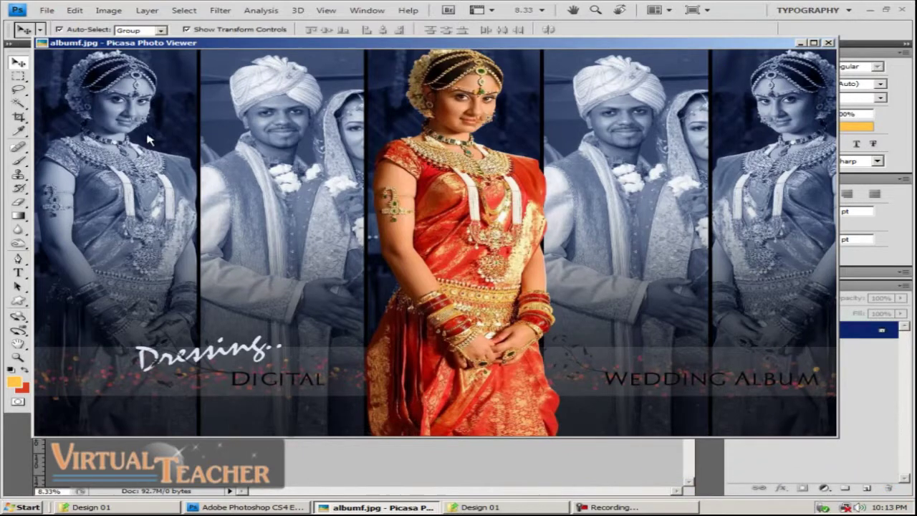
{"action": "left_click", "coordinate": [801, 43]}
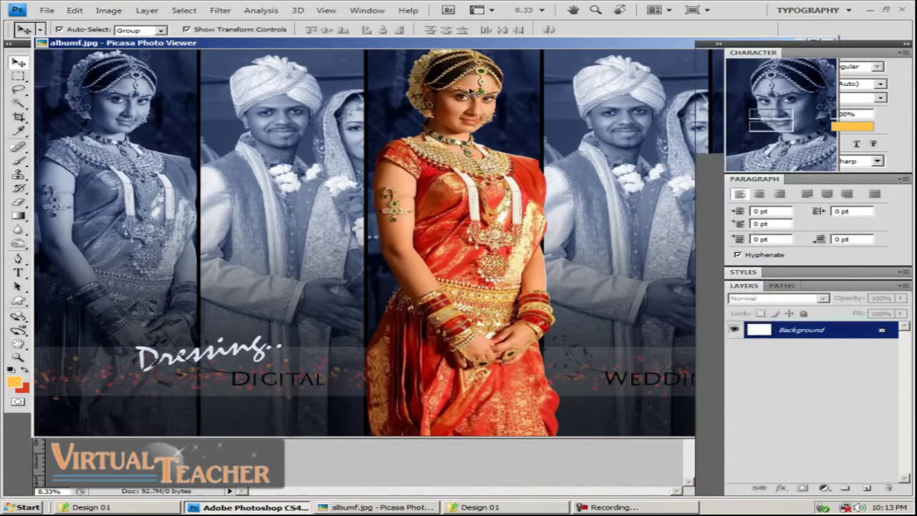
Hide Layer 2 in female cut.psd, duplicate its Background layer, and place the duplicated bride photo in Untitled-1
{"action": "left_click", "coordinate": [450, 47]}
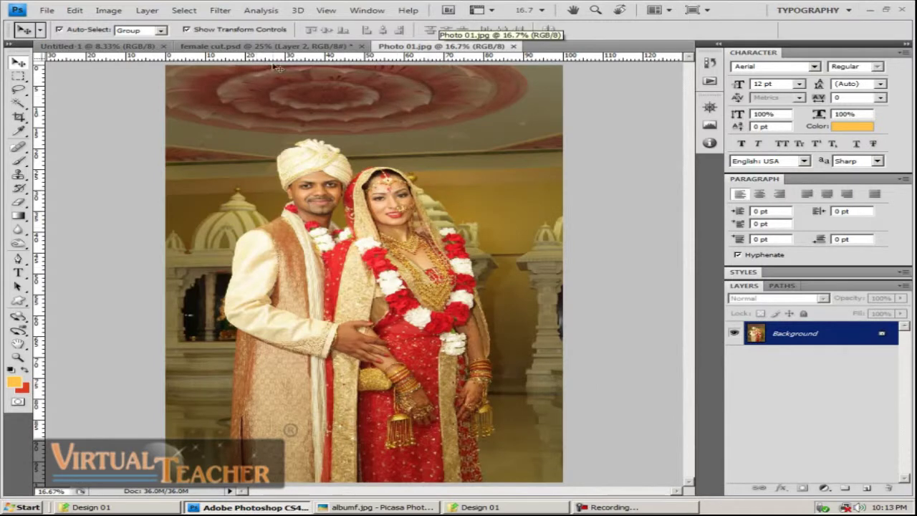
{"action": "left_click", "coordinate": [276, 46]}
{"action": "left_click", "coordinate": [735, 335]}
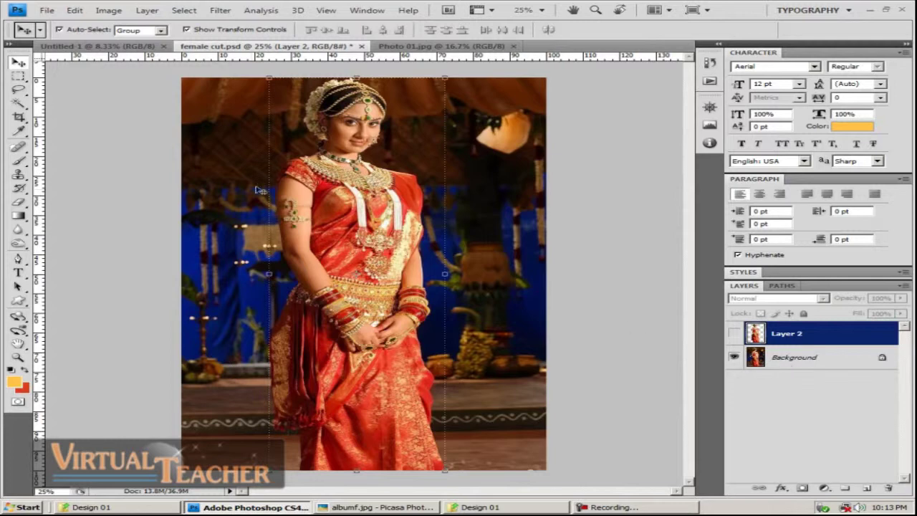
{"action": "left_click", "coordinate": [123, 47]}
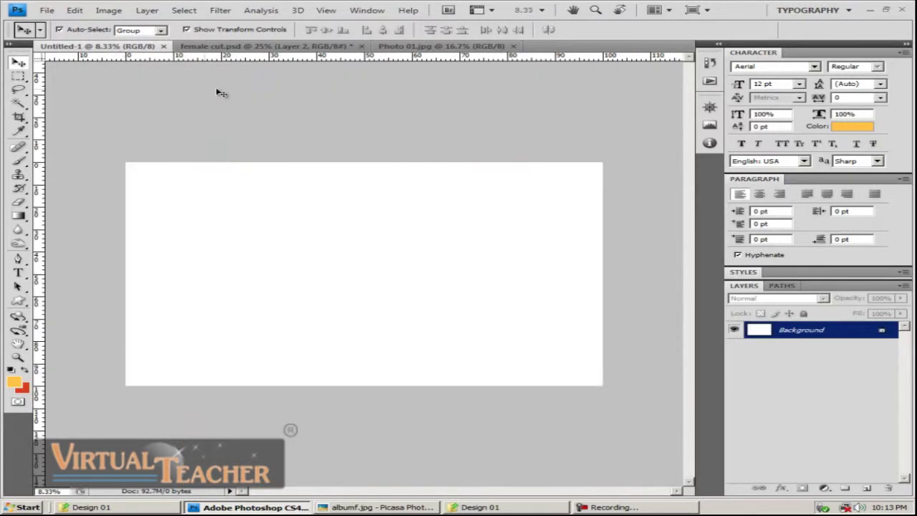
{"action": "left_click", "coordinate": [298, 48]}
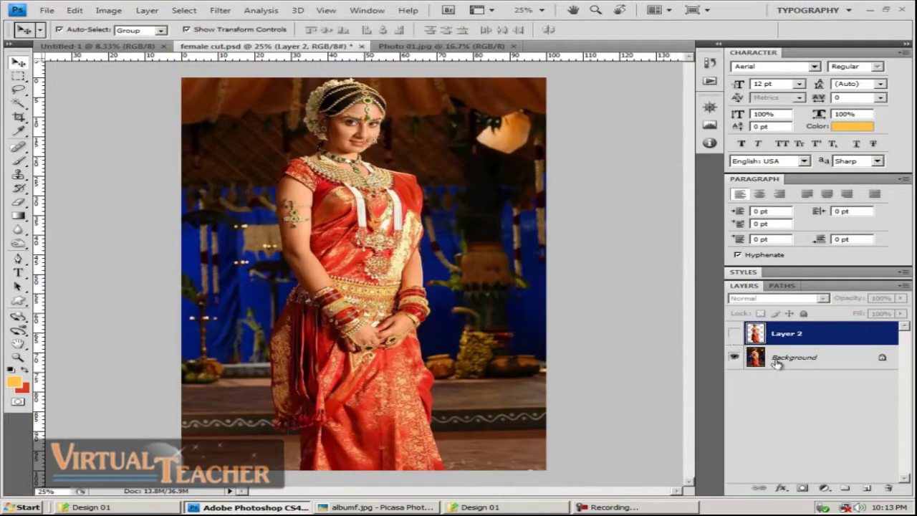
{"action": "left_click", "coordinate": [781, 359]}
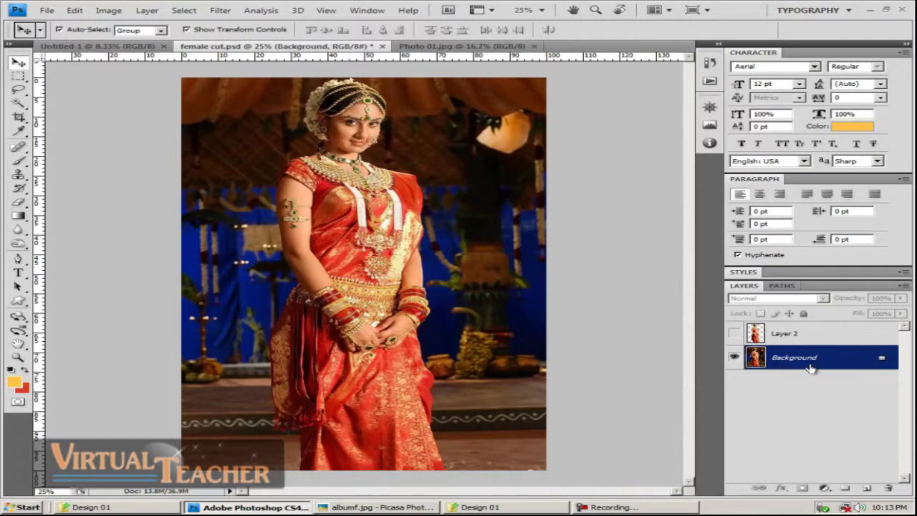
{"action": "key", "text": "ctrl+j"}
{"action": "left_click_drag", "start_coordinate": [273, 188], "coordinate": [359, 271]}
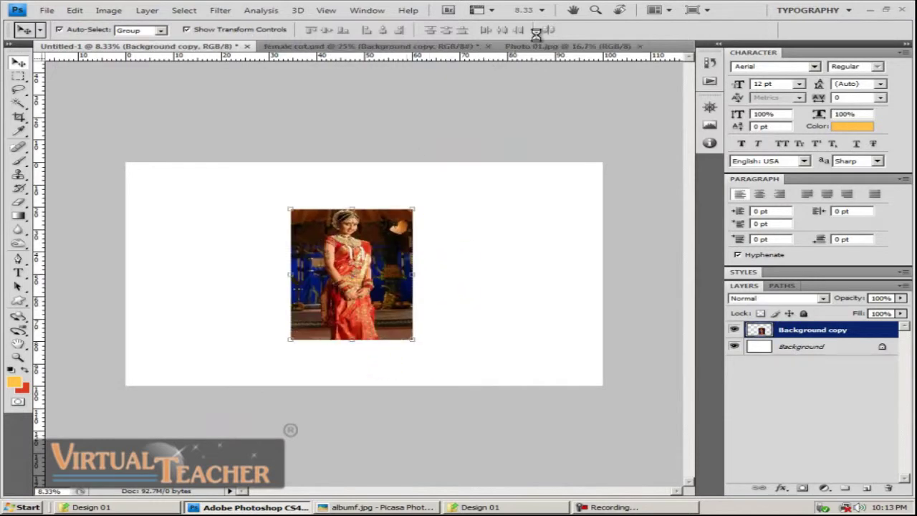
Place the couple photo from Photo 01.jpg on the right half of the Untitled-1 page and hide its layer
{"action": "left_click", "coordinate": [549, 47]}
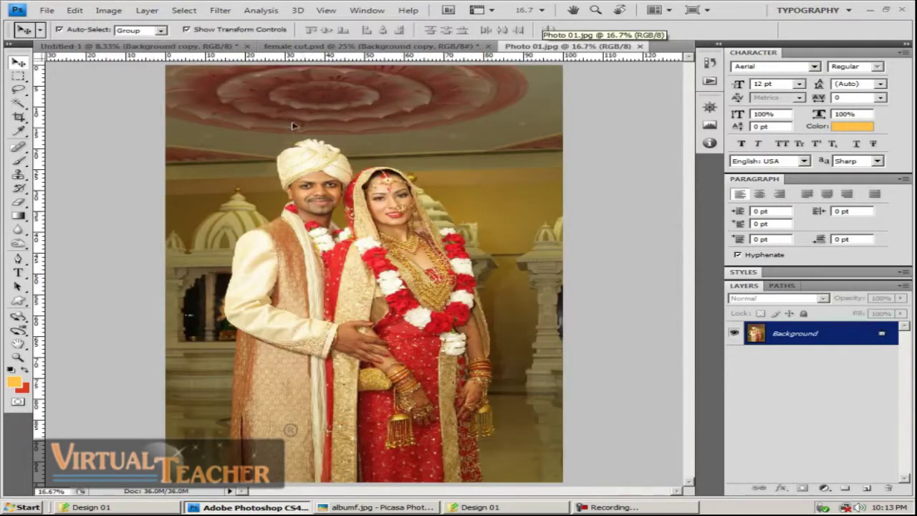
{"action": "left_click_drag", "start_coordinate": [162, 49], "coordinate": [499, 291]}
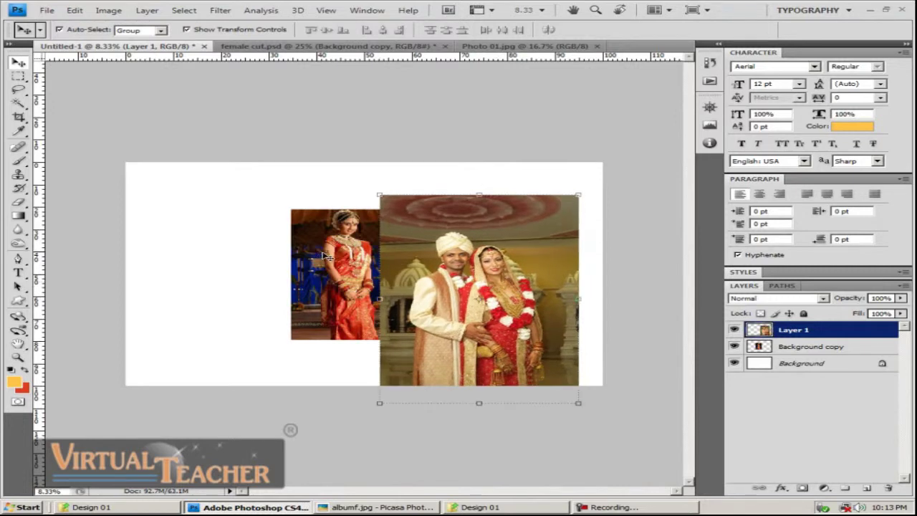
{"action": "left_click", "coordinate": [735, 330]}
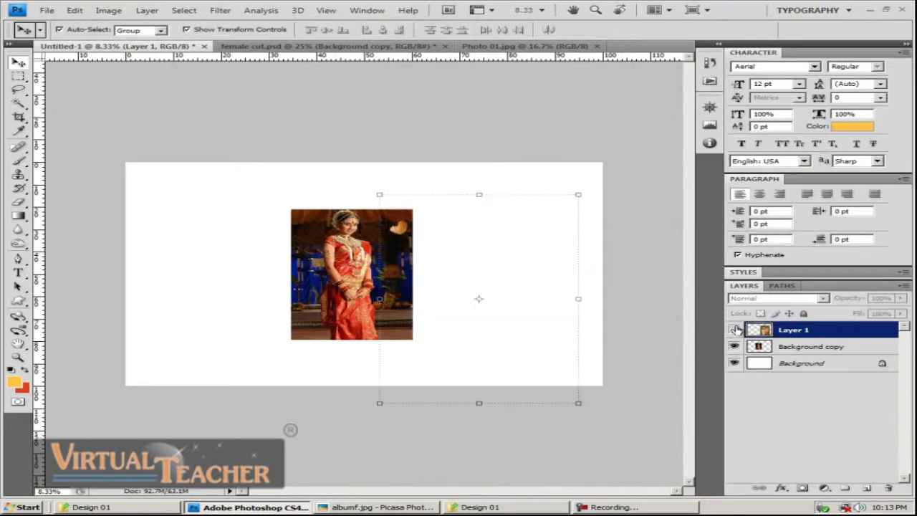
Shift the bride photo left and add four vertical guides at about 22, 44, 66 and 88 on the ruler
{"action": "left_click", "coordinate": [344, 263]}
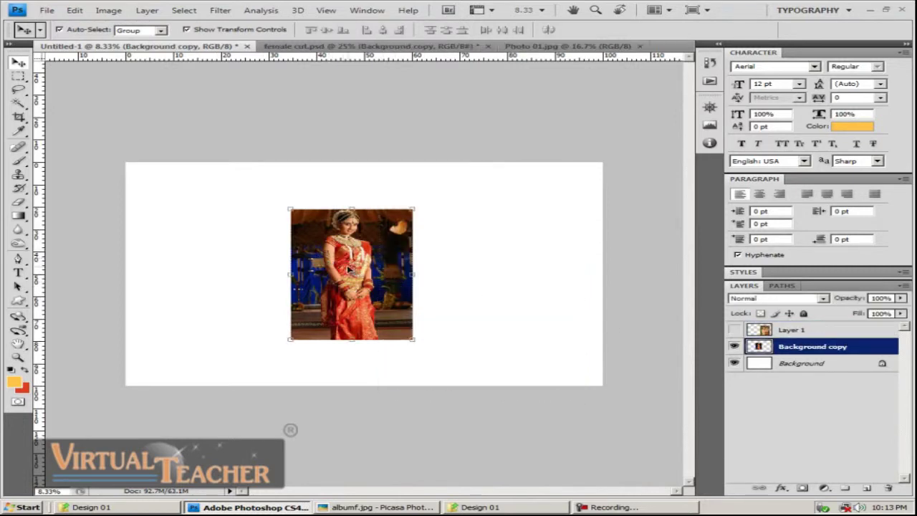
{"action": "left_click_drag", "start_coordinate": [344, 263], "coordinate": [278, 301]}
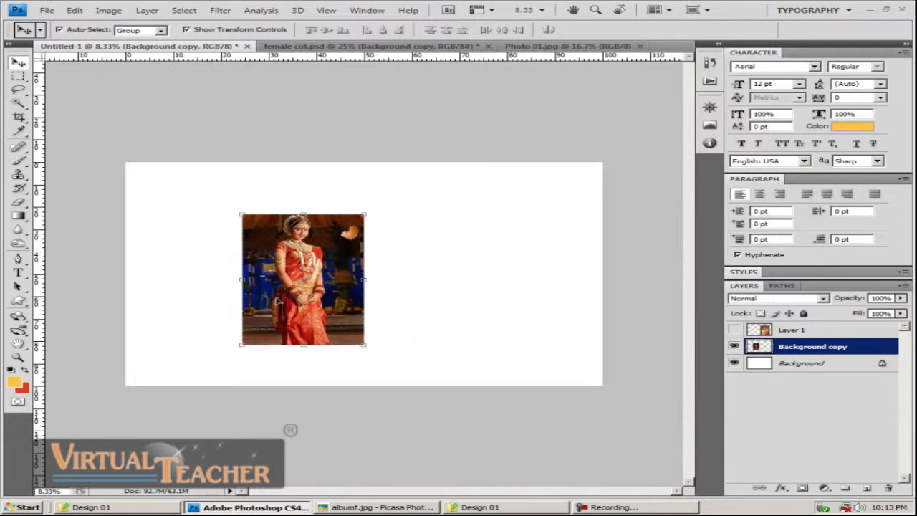
{"action": "left_click_drag", "start_coordinate": [42, 307], "coordinate": [231, 344]}
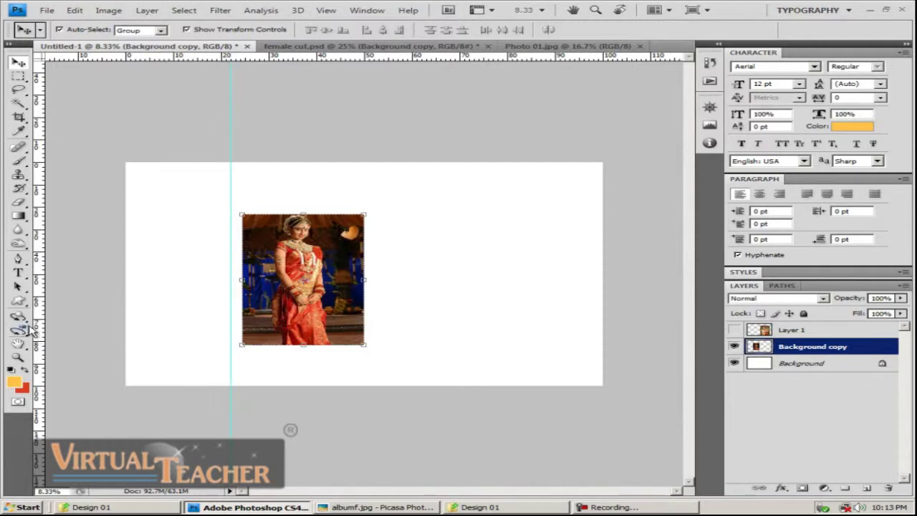
{"action": "left_click_drag", "start_coordinate": [42, 326], "coordinate": [334, 373]}
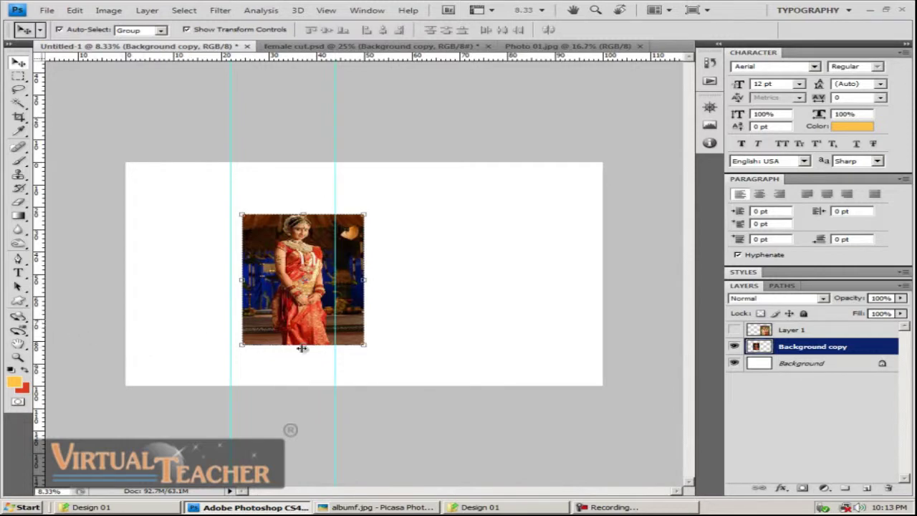
{"action": "left_click_drag", "start_coordinate": [302, 348], "coordinate": [444, 389]}
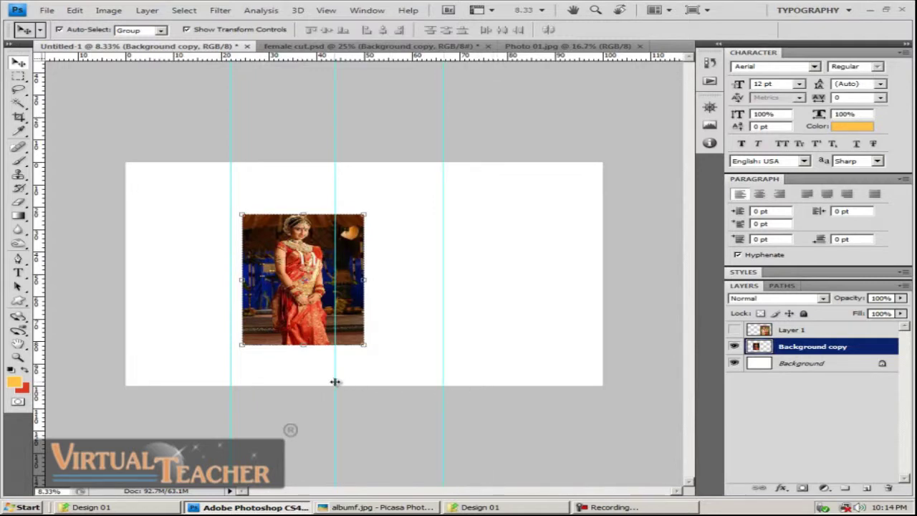
{"action": "mouse_move", "coordinate": [335, 382]}
{"action": "left_mouse_down"}
{"action": "mouse_move", "coordinate": [344, 383]}
{"action": "mouse_move", "coordinate": [338, 387]}
{"action": "left_mouse_up"}
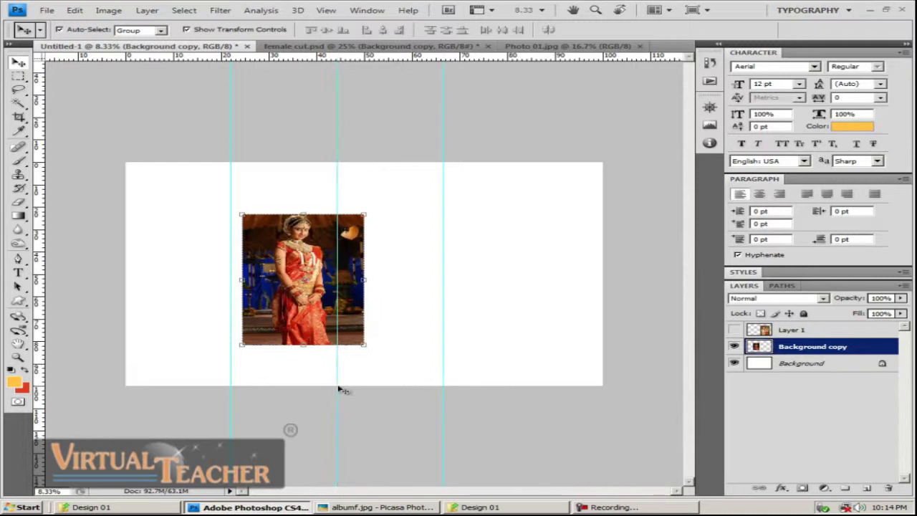
{"action": "left_click_drag", "start_coordinate": [45, 367], "coordinate": [547, 391]}
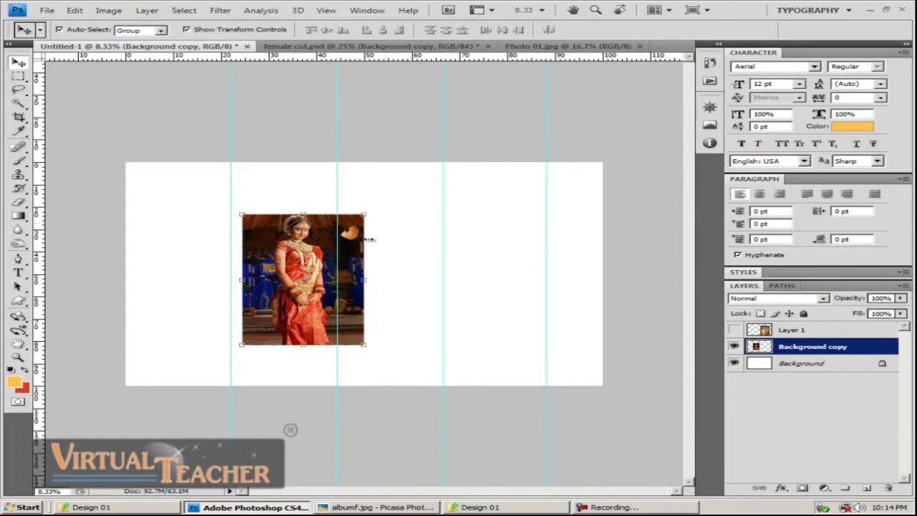
Move the bride photo to the page's upper-left corner and scale it to 156.4%, with the bride centred in the first column
{"action": "left_click_drag", "start_coordinate": [299, 252], "coordinate": [183, 235]}
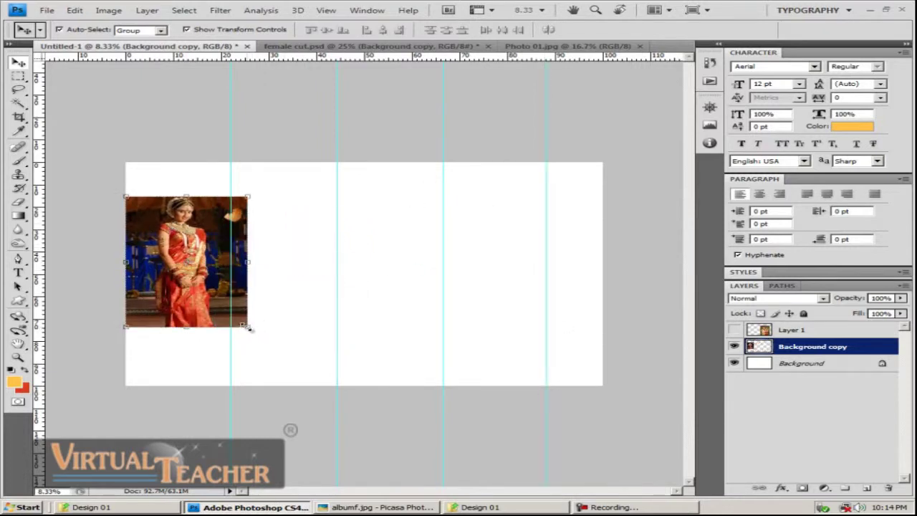
{"action": "left_click_drag", "start_coordinate": [247, 327], "coordinate": [283, 364]}
{"action": "left_click_drag", "start_coordinate": [176, 327], "coordinate": [178, 326]}
{"action": "key", "text": "Left"}
{"action": "key", "text": "Left"}
{"action": "key", "text": "Left"}
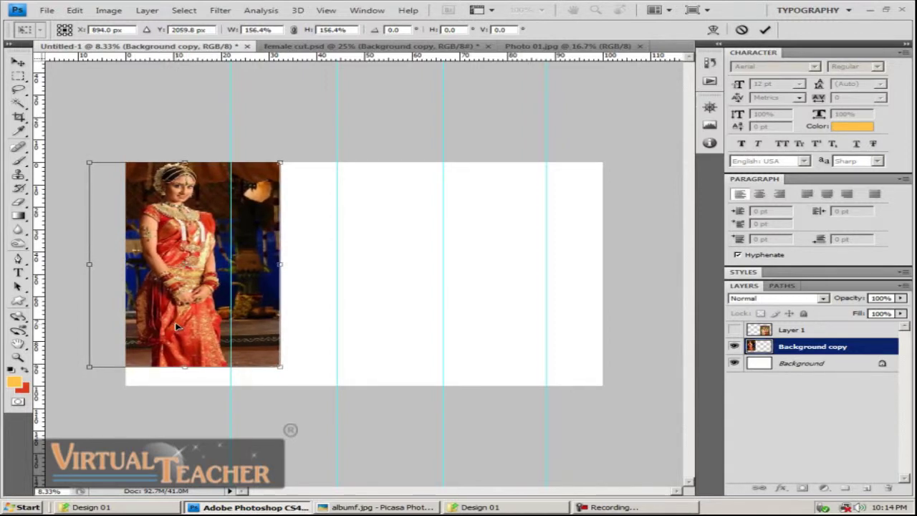
{"action": "key", "text": "Return"}
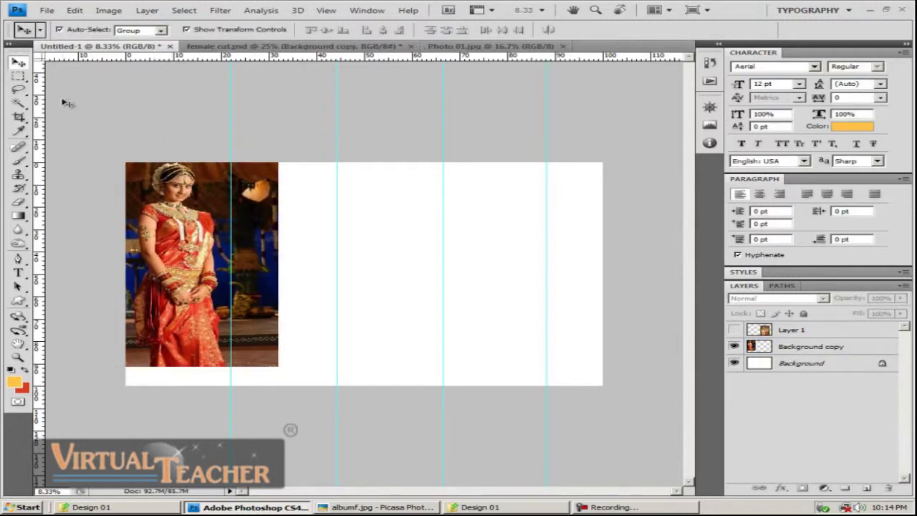
Copy the bride photo's area left of the first guide onto a new layer, and check it by toggling Background copy's visibility
{"action": "left_click", "coordinate": [18, 75]}
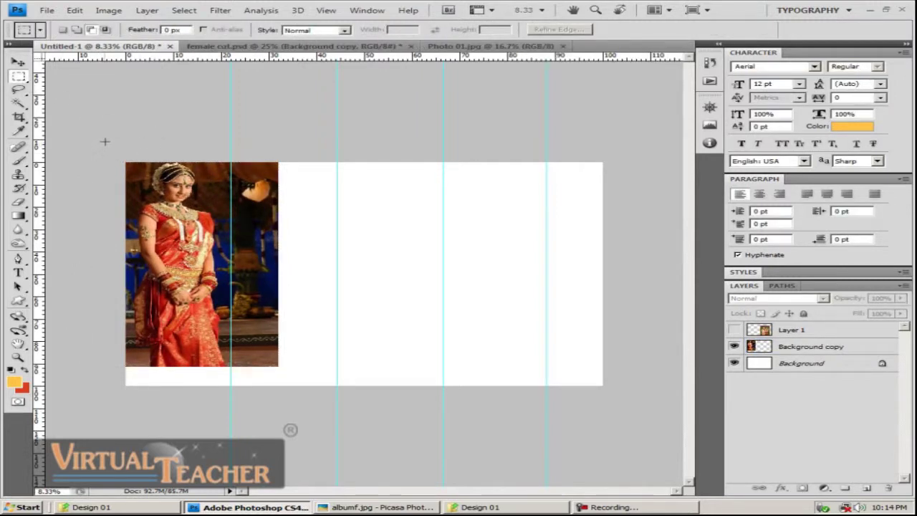
{"action": "left_click_drag", "start_coordinate": [226, 326], "coordinate": [234, 241]}
{"action": "left_click_drag", "start_coordinate": [230, 172], "coordinate": [232, 373]}
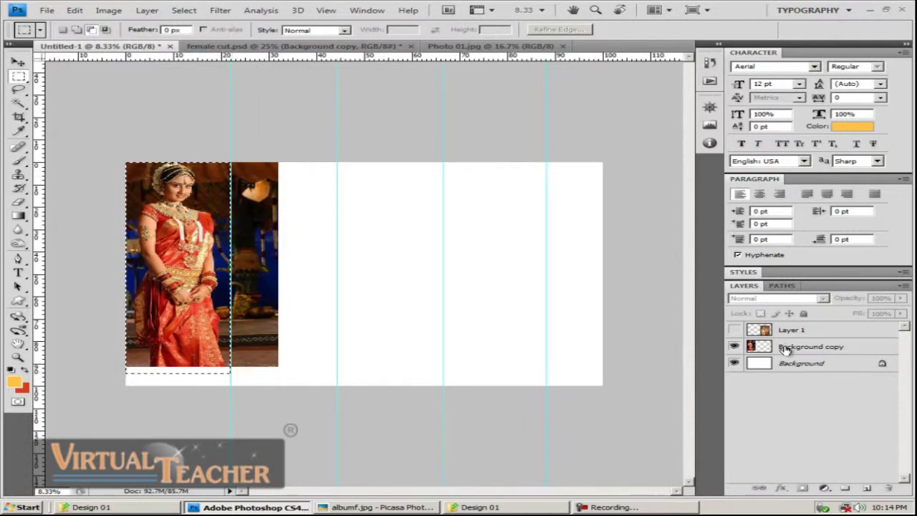
{"action": "left_click", "coordinate": [786, 347]}
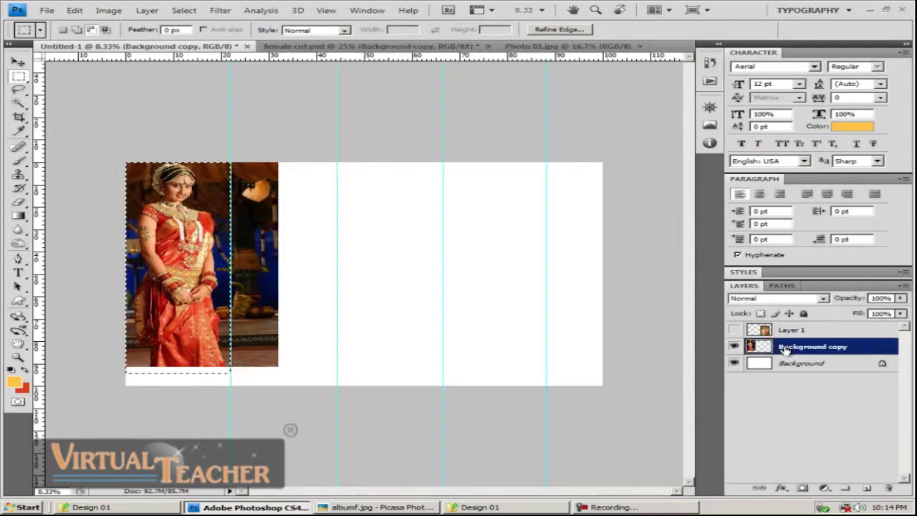
{"action": "key", "text": "ctrl+j"}
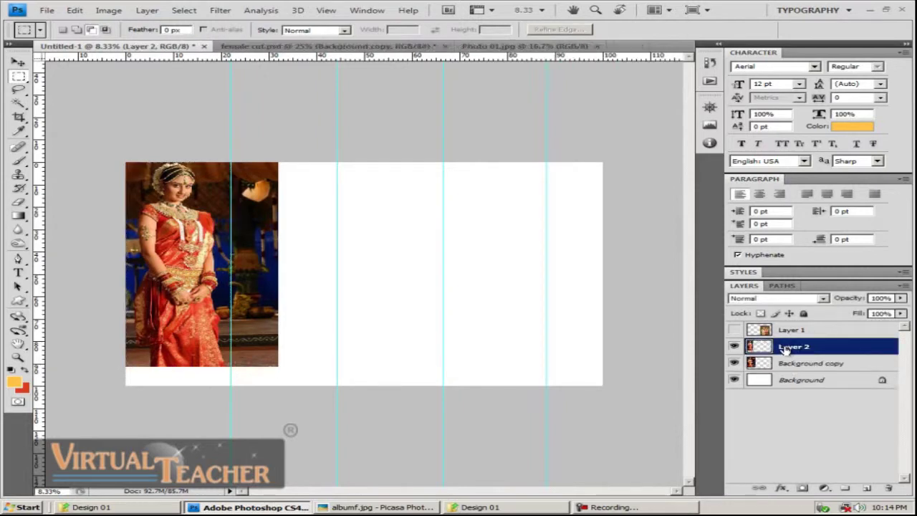
{"action": "left_click", "coordinate": [733, 363]}
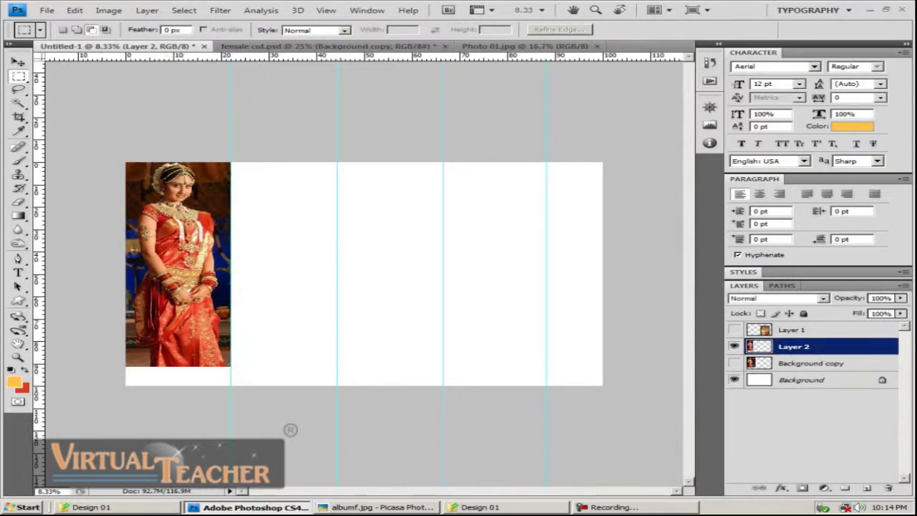
{"action": "left_click", "coordinate": [734, 363]}
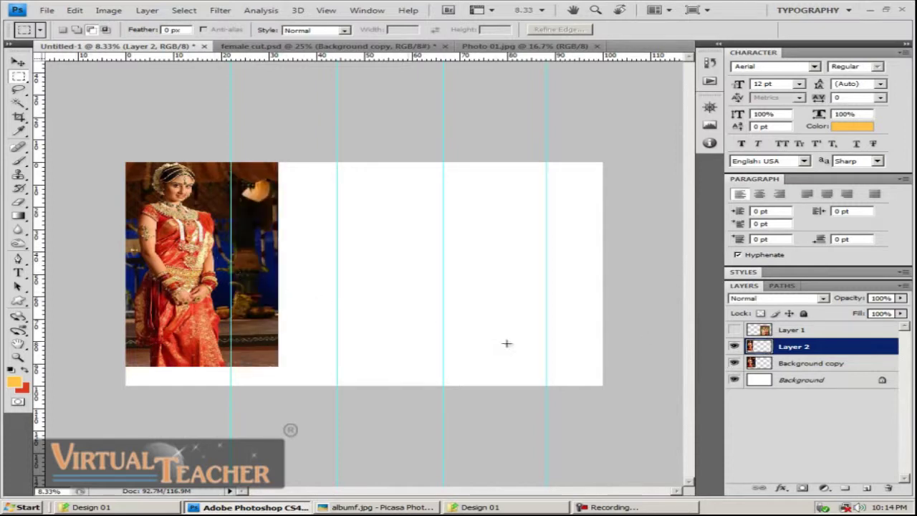
Show Layer 1, hide Background copy, and move the couple photo to overlap the bride strip on the page's left half
{"action": "key", "text": "v"}
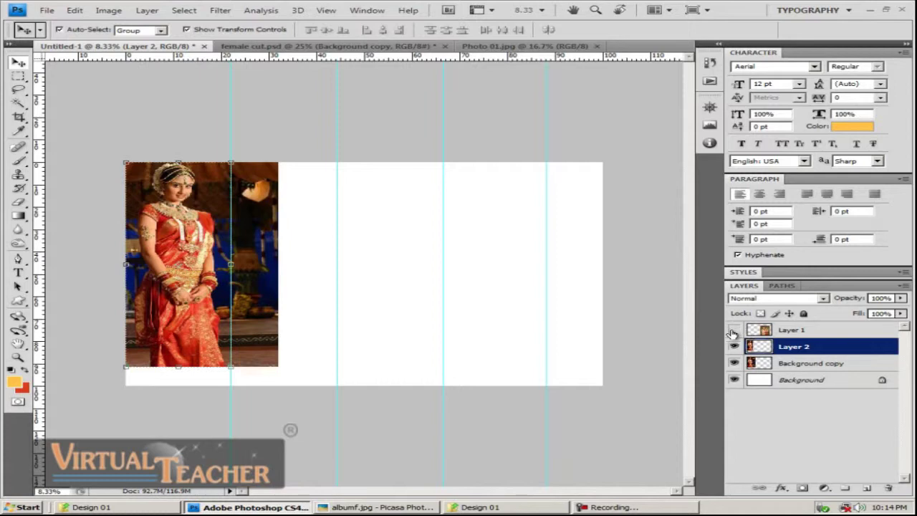
{"action": "left_click", "coordinate": [734, 330]}
{"action": "left_click", "coordinate": [733, 347]}
{"action": "left_click", "coordinate": [734, 363]}
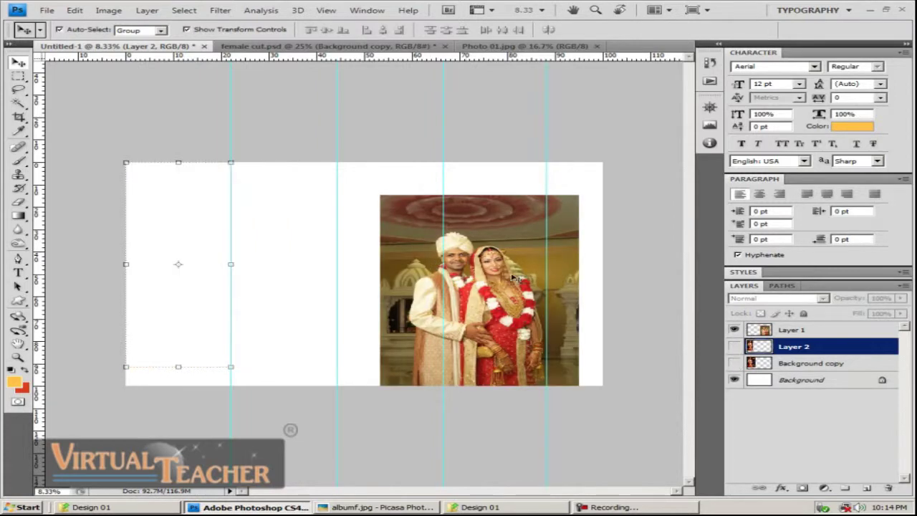
{"action": "left_click_drag", "start_coordinate": [513, 278], "coordinate": [309, 198]}
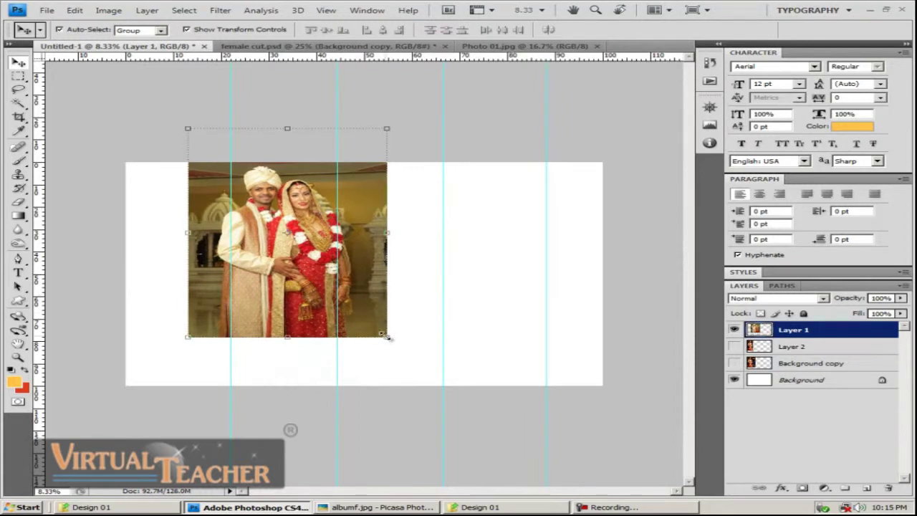
{"action": "left_click", "coordinate": [734, 348]}
{"action": "left_click_drag", "start_coordinate": [293, 274], "coordinate": [285, 286]}
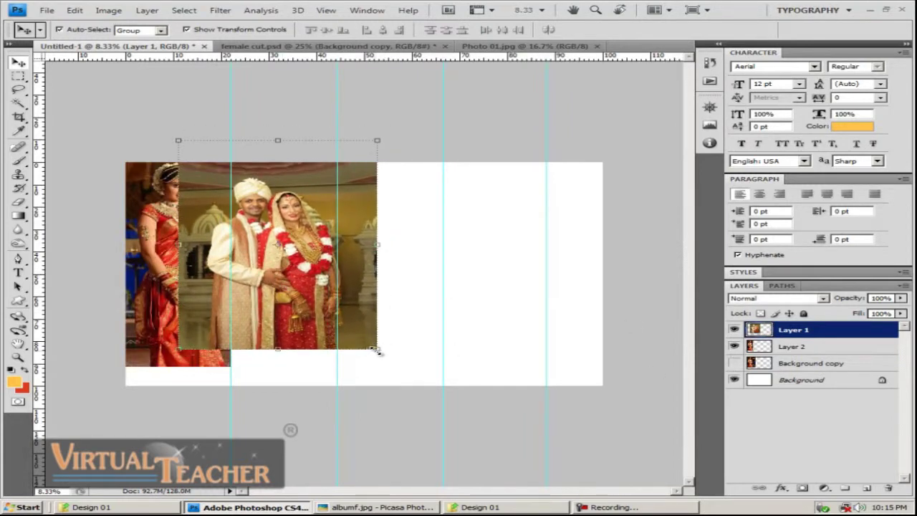
Scale the couple photo to 116.9% and shift it right so the groom stands between the first and second guides
{"action": "left_click_drag", "start_coordinate": [378, 351], "coordinate": [390, 369]}
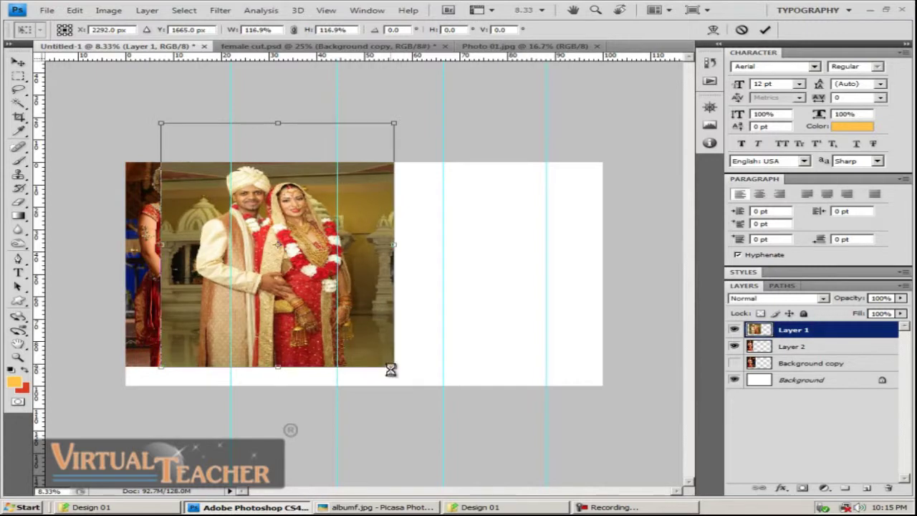
{"action": "key", "text": "Return"}
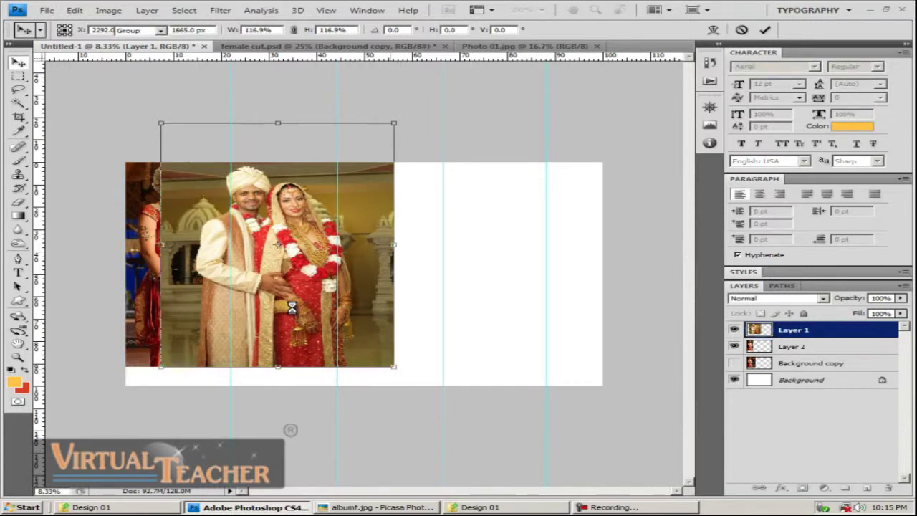
{"action": "left_click_drag", "start_coordinate": [292, 307], "coordinate": [337, 309]}
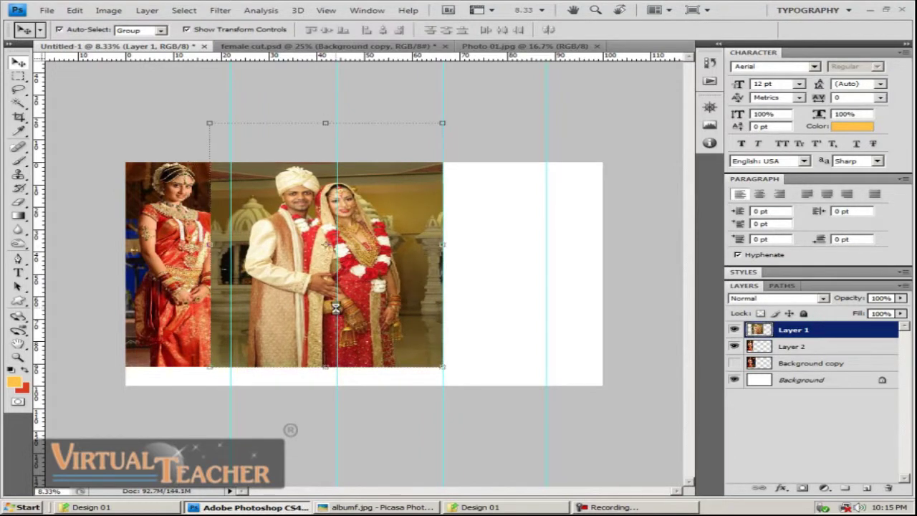
{"action": "key", "text": "shift+Left"}
{"action": "key", "text": "shift+Left"}
{"action": "key", "text": "shift+Left"}
Copy the couple photo's area between the first and second guides onto a new layer and hide Layer 1
{"action": "left_click", "coordinate": [131, 114]}
{"action": "key", "text": "m"}
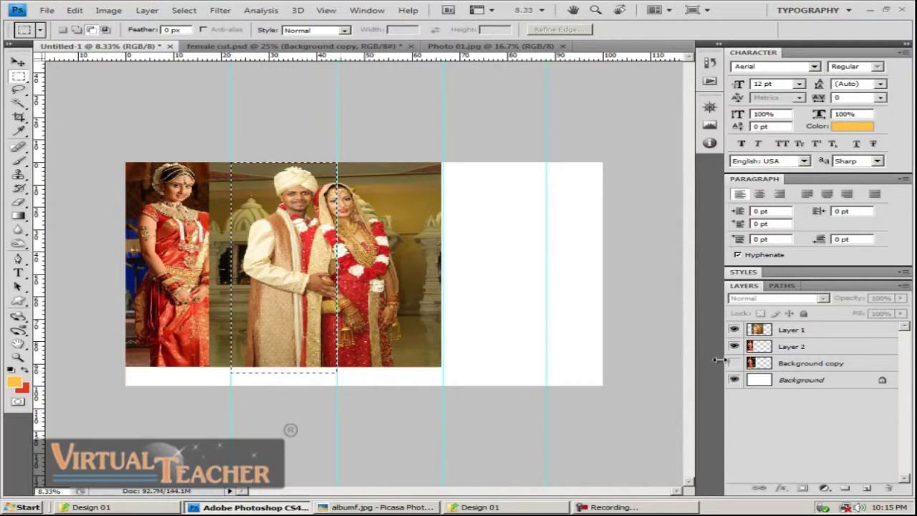
{"action": "left_click", "coordinate": [795, 334]}
{"action": "key", "text": "ctrl+j"}
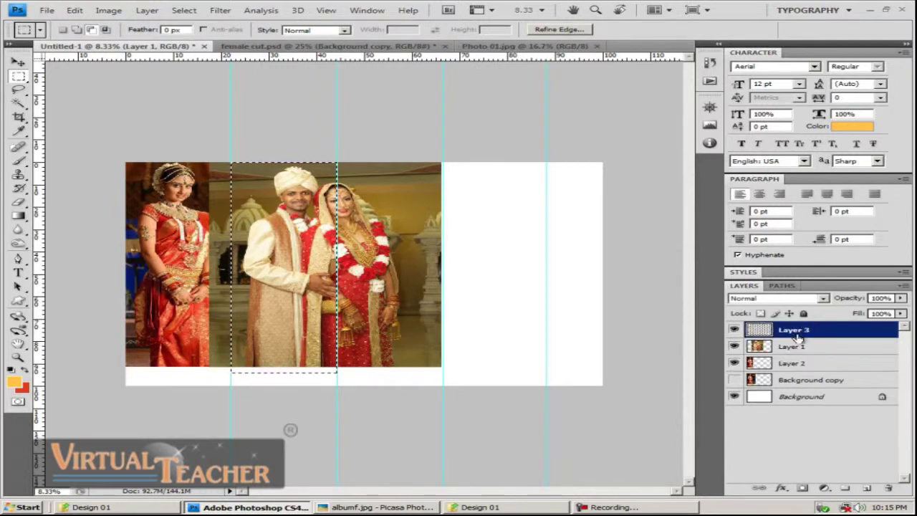
{"action": "left_click", "coordinate": [734, 347]}
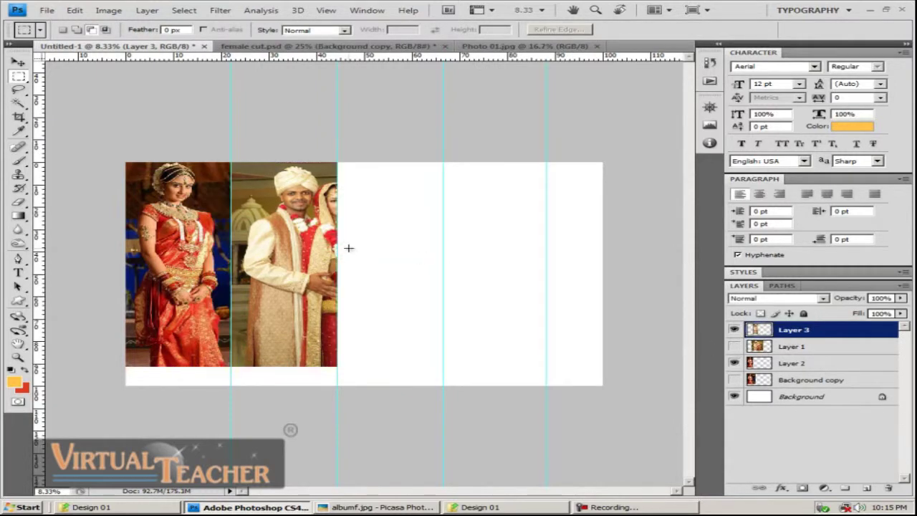
Place a copy of the bride strip between the second and third guides, leaving the original in place
{"action": "key", "text": "v"}
{"action": "left_click", "coordinate": [393, 136]}
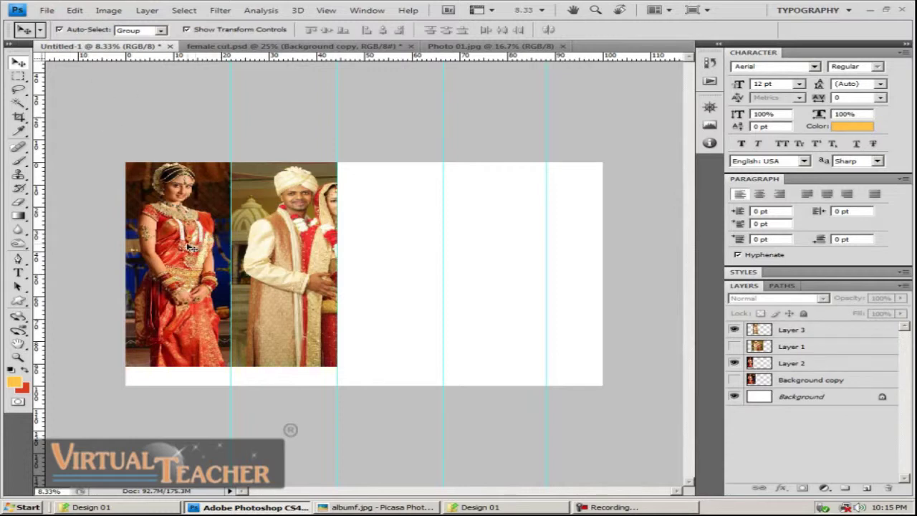
{"action": "left_click_drag", "start_coordinate": [189, 247], "coordinate": [402, 242]}
{"action": "key", "text": "ctrl+j"}
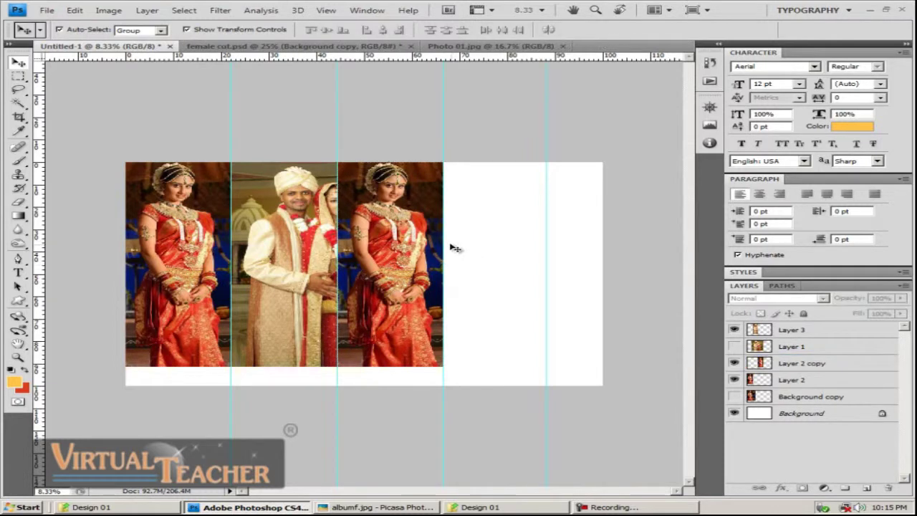
{"action": "left_click", "coordinate": [410, 207]}
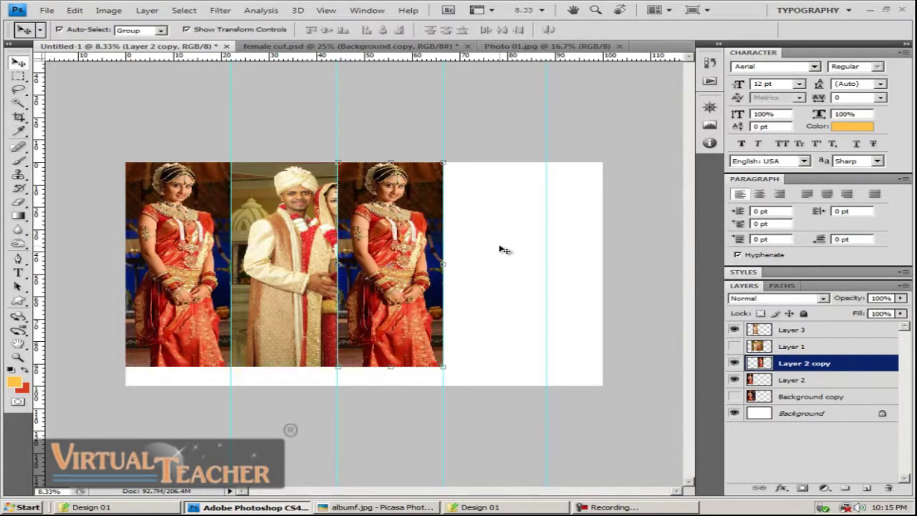
{"action": "left_click", "coordinate": [485, 146]}
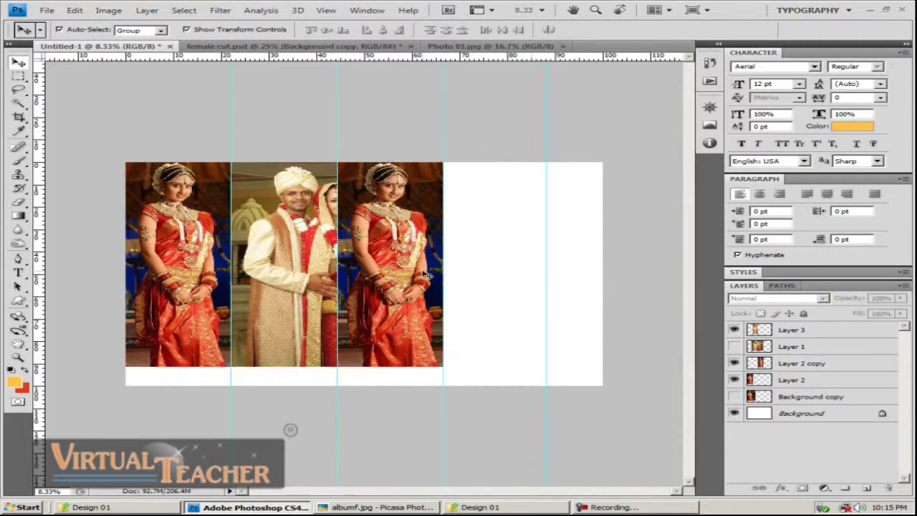
Place a horizontally flipped copy of the groom strip between the third and fourth guides, with its layer directly above Background
{"action": "left_click_drag", "start_coordinate": [306, 258], "coordinate": [505, 255]}
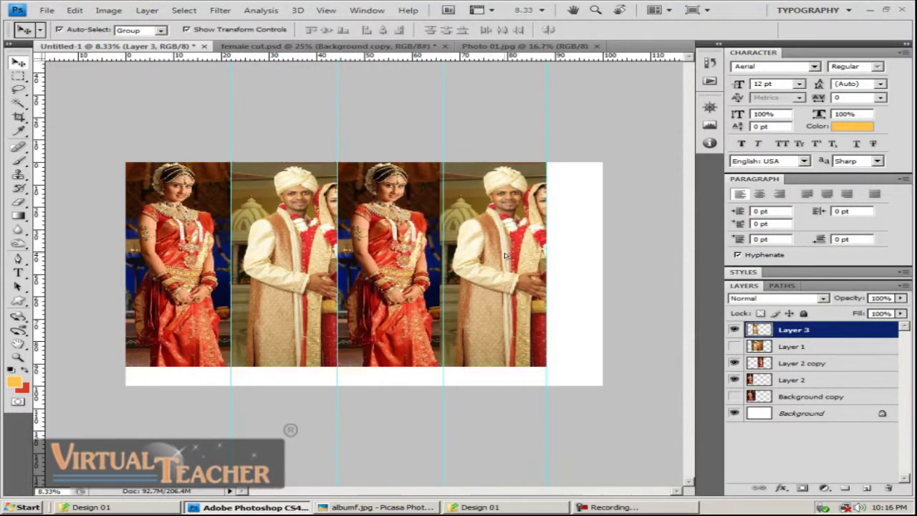
{"action": "key", "text": "ctrl+j"}
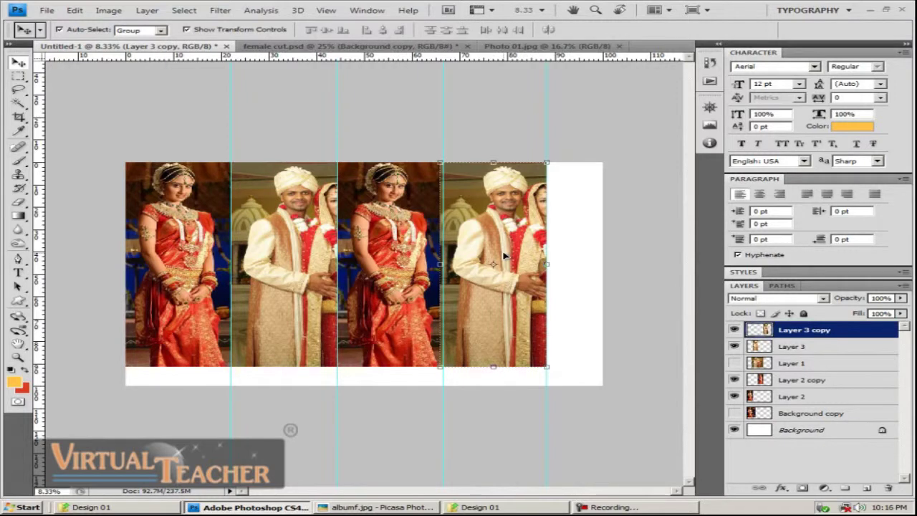
{"action": "key", "text": "ctrl+t"}
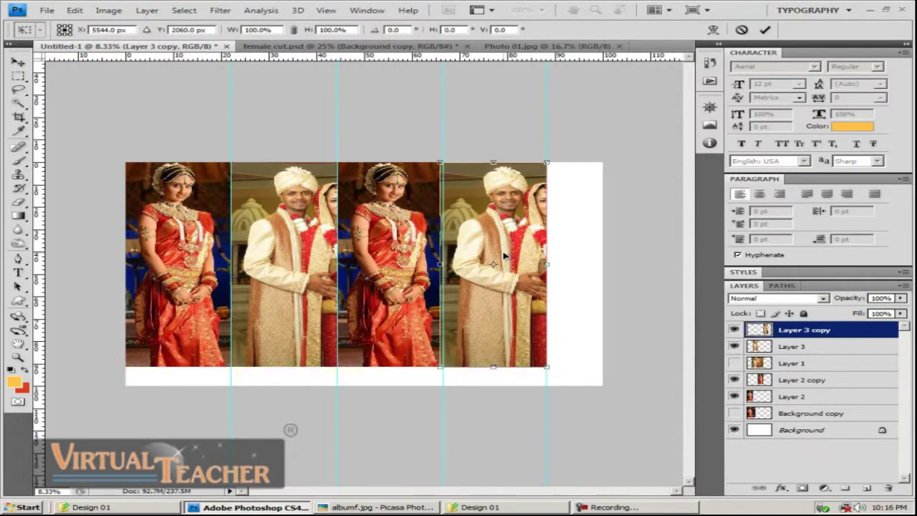
{"action": "right_click", "coordinate": [505, 254]}
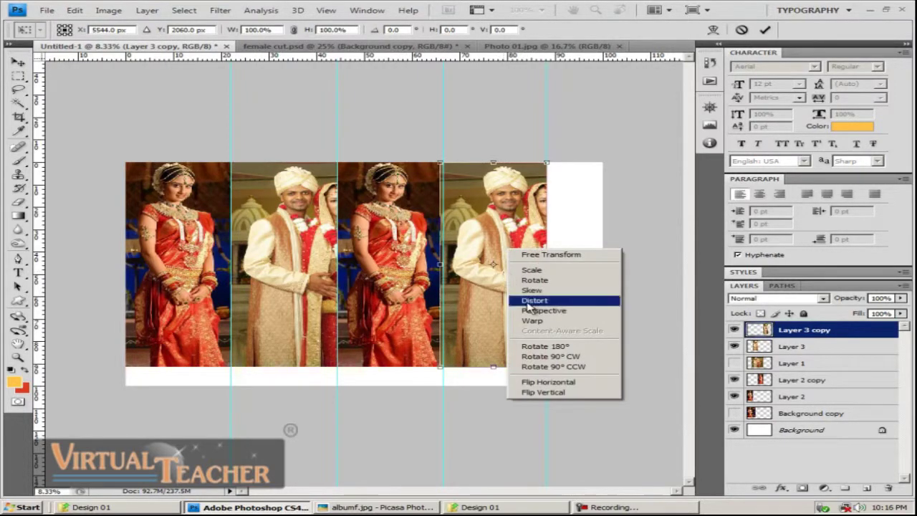
{"action": "left_click", "coordinate": [549, 382]}
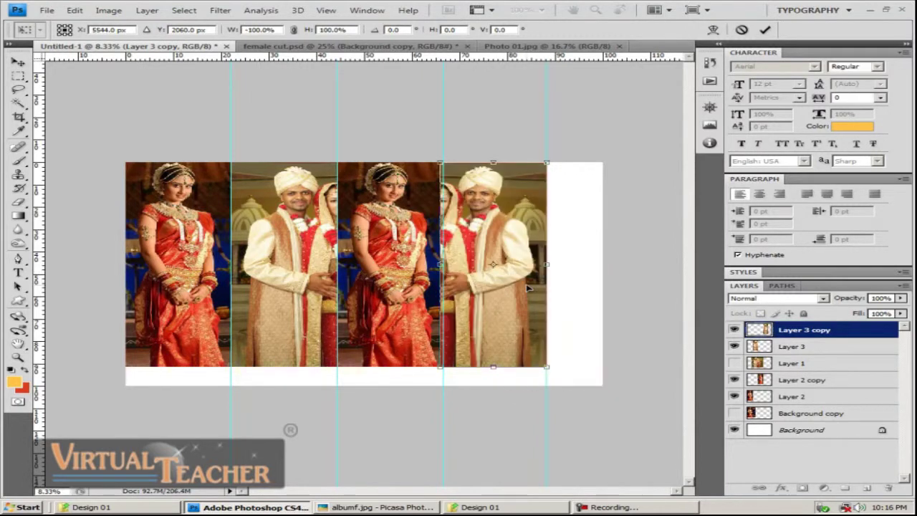
{"action": "key", "text": "Return"}
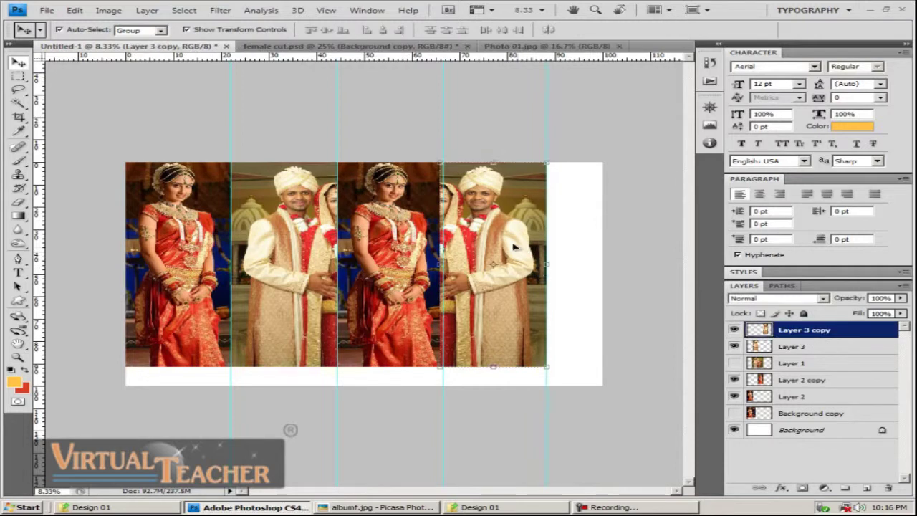
{"action": "left_click_drag", "start_coordinate": [796, 334], "coordinate": [797, 422]}
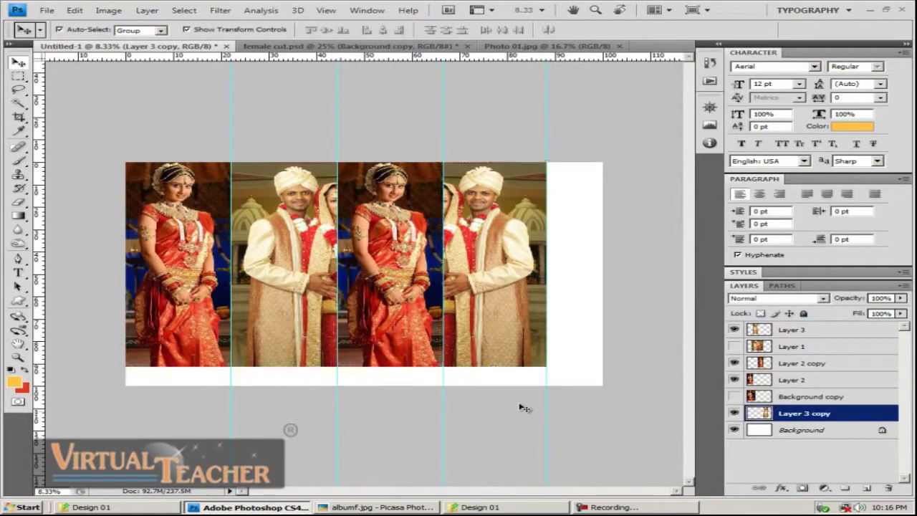
{"action": "left_click", "coordinate": [668, 341]}
Place another copy of the first bride strip to the right of the fourth guide, running past the page edge
{"action": "left_click_drag", "start_coordinate": [192, 276], "coordinate": [608, 274]}
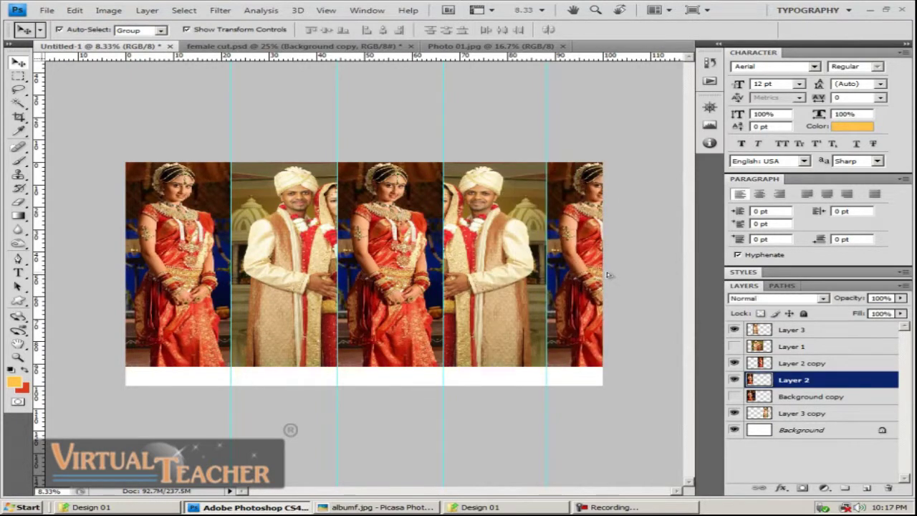
{"action": "key", "text": "ctrl+j"}
{"action": "left_click", "coordinate": [605, 420]}
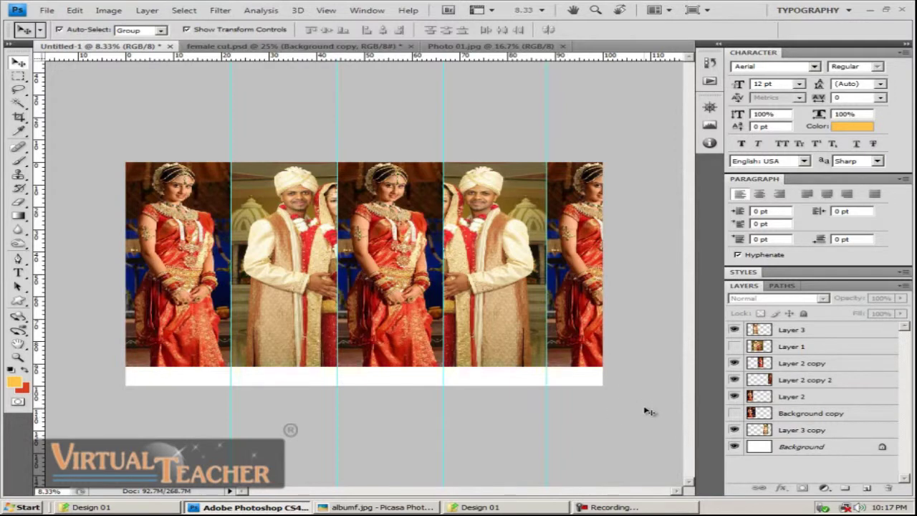
Merge all five photo strips into a single layer and check it by toggling its visibility
{"action": "left_click_drag", "start_coordinate": [649, 411], "coordinate": [111, 208]}
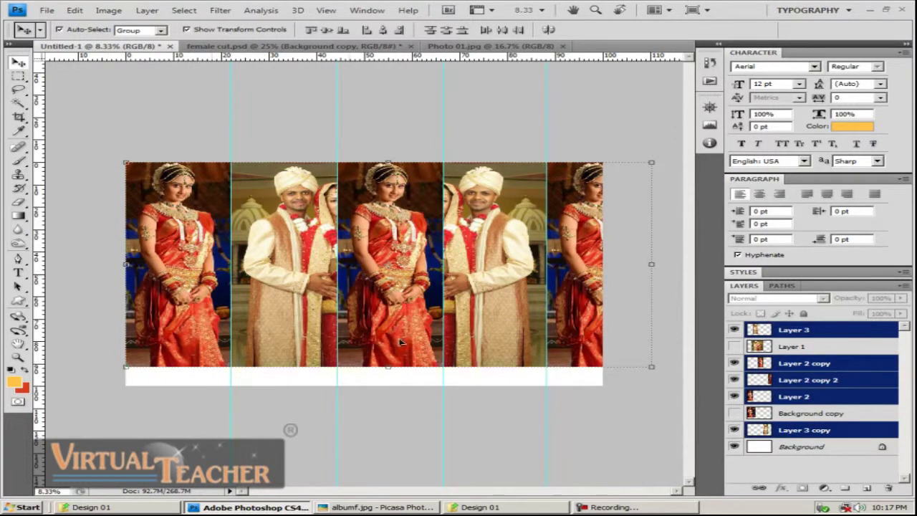
{"action": "mouse_move", "coordinate": [638, 417]}
{"action": "left_mouse_down"}
{"action": "mouse_move", "coordinate": [246, 349]}
{"action": "mouse_move", "coordinate": [103, 234]}
{"action": "left_mouse_up"}
{"action": "key", "text": "ctrl+e"}
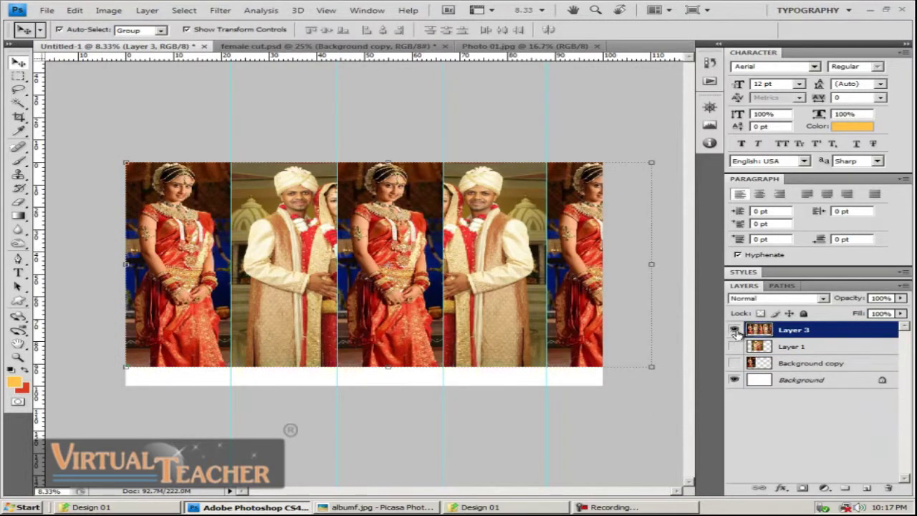
{"action": "left_click", "coordinate": [734, 330]}
{"action": "left_click", "coordinate": [735, 330]}
Delete the hidden Layer 1 and Background copy layers, and check Layer 3 by toggling its visibility
{"action": "left_click", "coordinate": [788, 365]}
{"action": "left_click", "coordinate": [793, 347]}
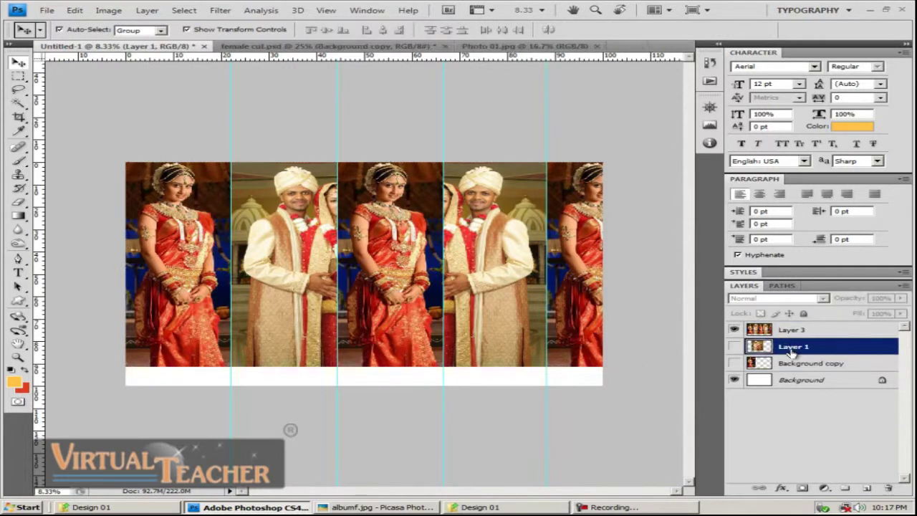
{"action": "key", "text": "Delete"}
{"action": "key", "text": "Delete"}
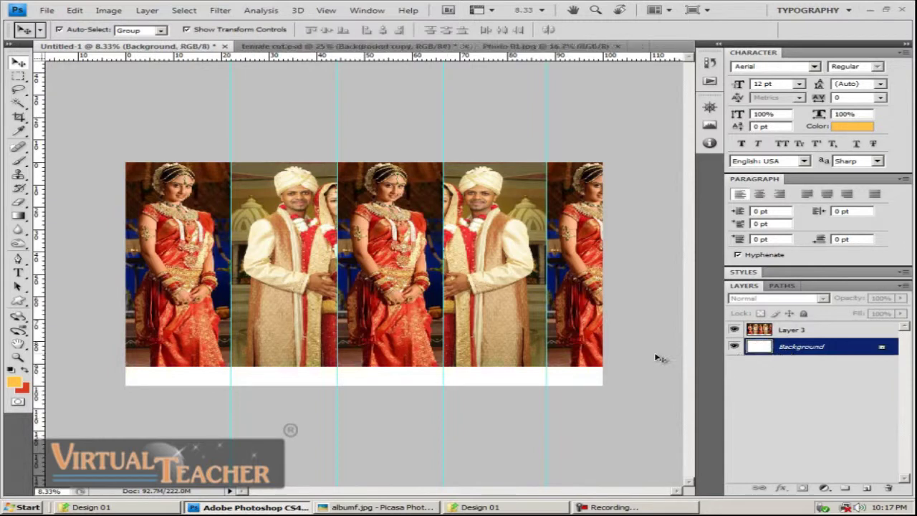
{"action": "left_click", "coordinate": [774, 331]}
{"action": "left_click", "coordinate": [734, 330]}
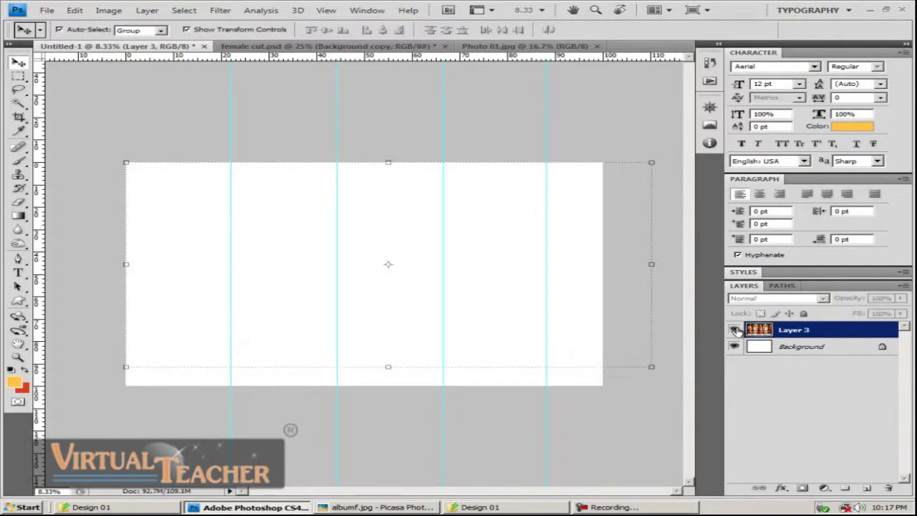
{"action": "left_click", "coordinate": [734, 330]}
{"action": "left_click", "coordinate": [641, 400]}
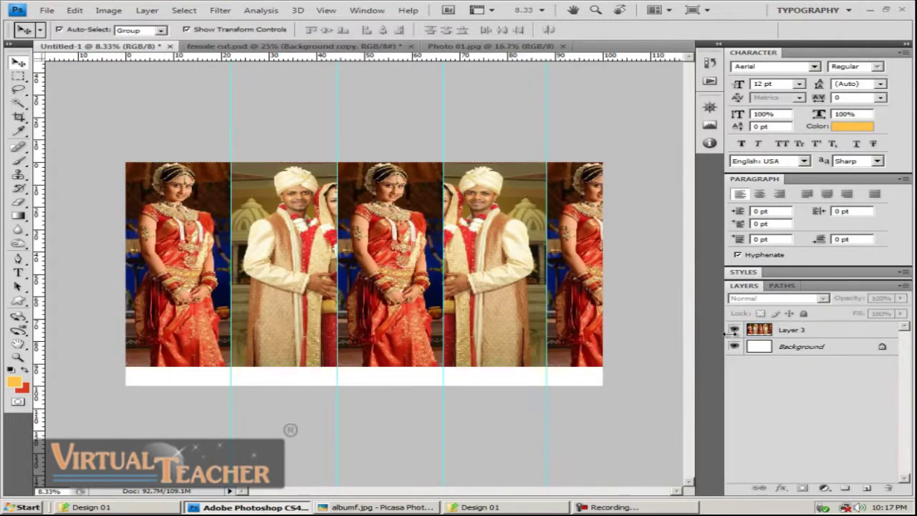
Desaturate the merged strips on Layer 3
{"action": "left_click", "coordinate": [793, 333]}
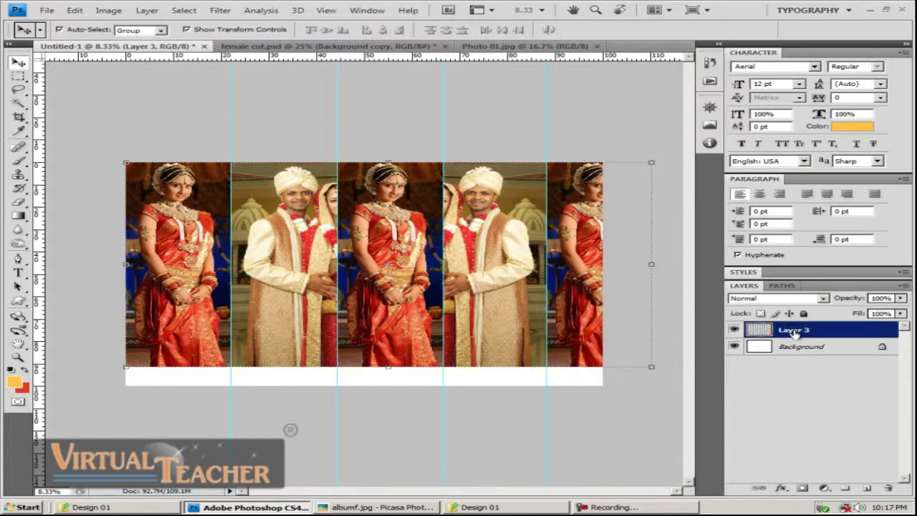
{"action": "key", "text": "ctrl+shift+u"}
{"action": "left_click", "coordinate": [629, 421]}
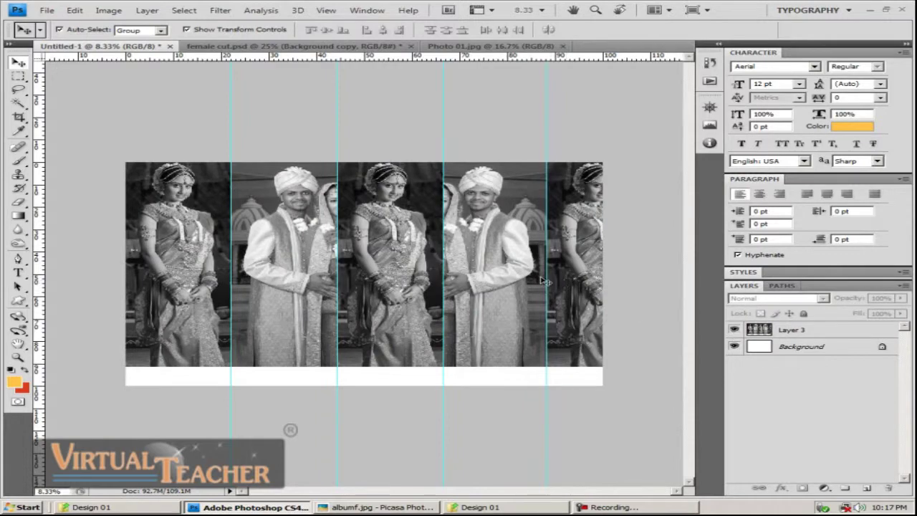
View the reference design albumf.jpg to compare its strip colouring, and return to the album page in Photoshop
{"action": "left_click", "coordinate": [786, 331]}
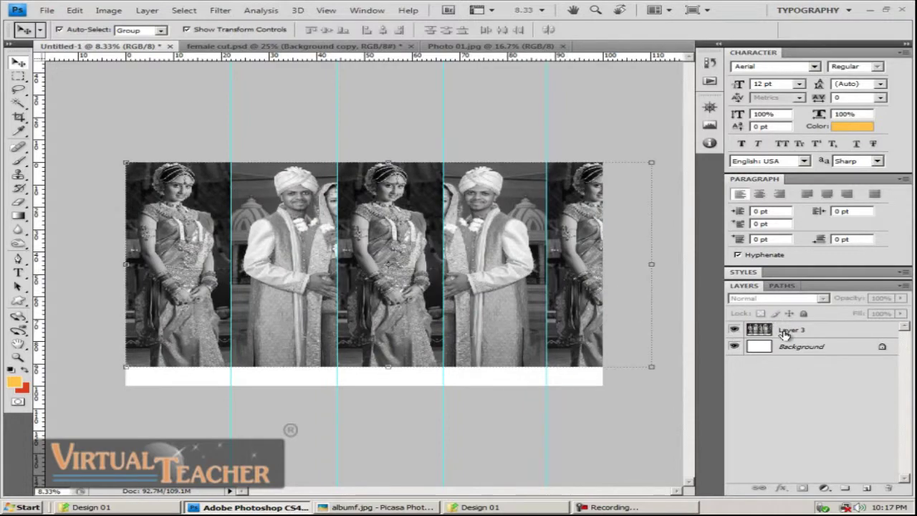
{"action": "left_click", "coordinate": [403, 508]}
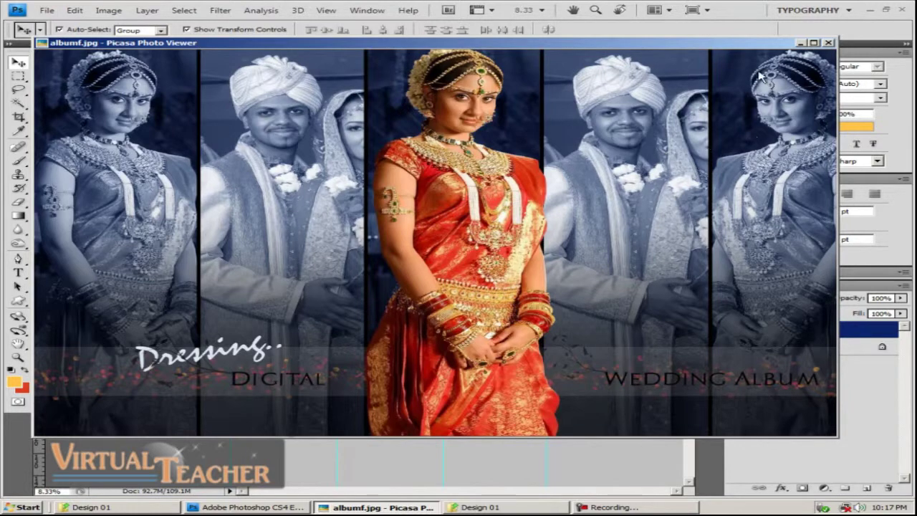
{"action": "left_click", "coordinate": [802, 43]}
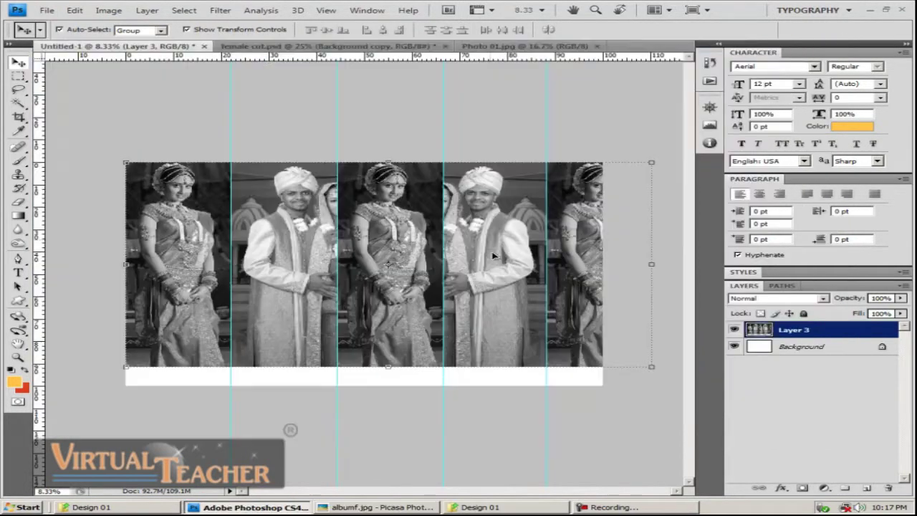
{"action": "left_click", "coordinate": [600, 113]}
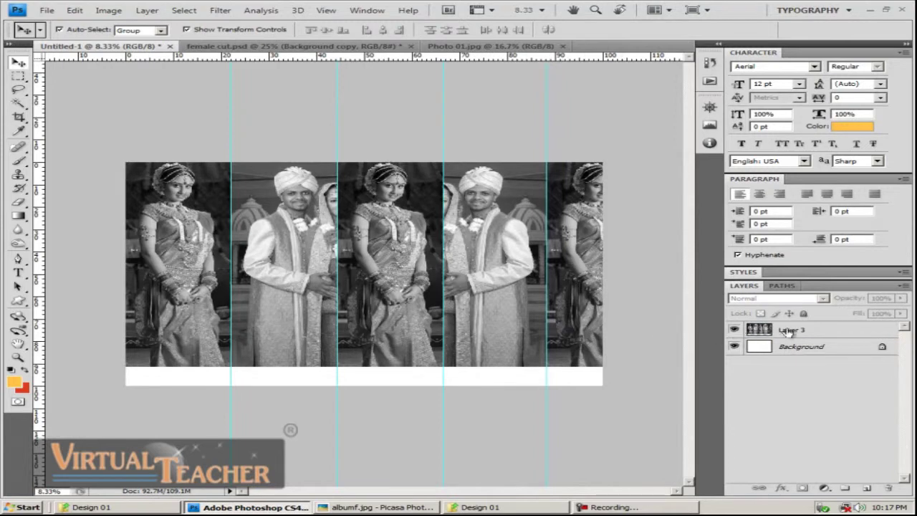
Tint Layer 3 blue using Color Balance on the midtones with levels of -23, 0 and +52
{"action": "left_click", "coordinate": [793, 328]}
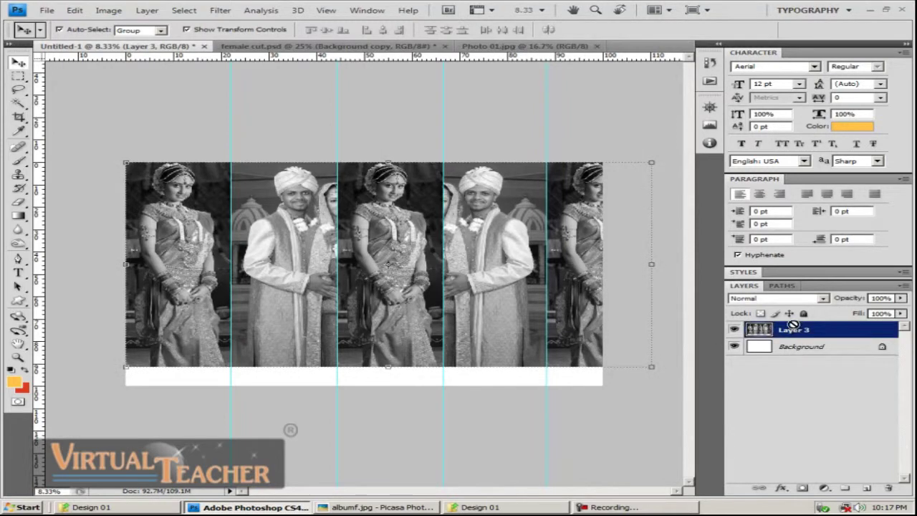
{"action": "key", "text": "ctrl+b"}
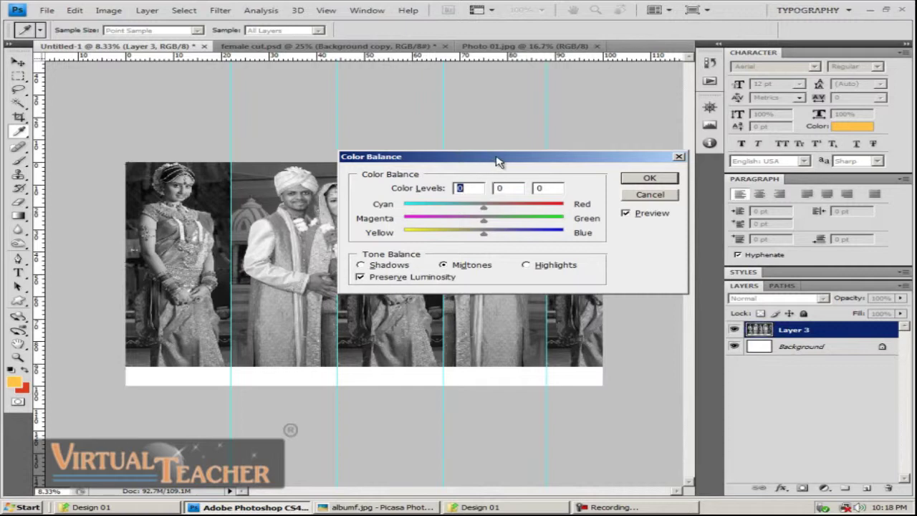
{"action": "left_click_drag", "start_coordinate": [498, 162], "coordinate": [463, 310]}
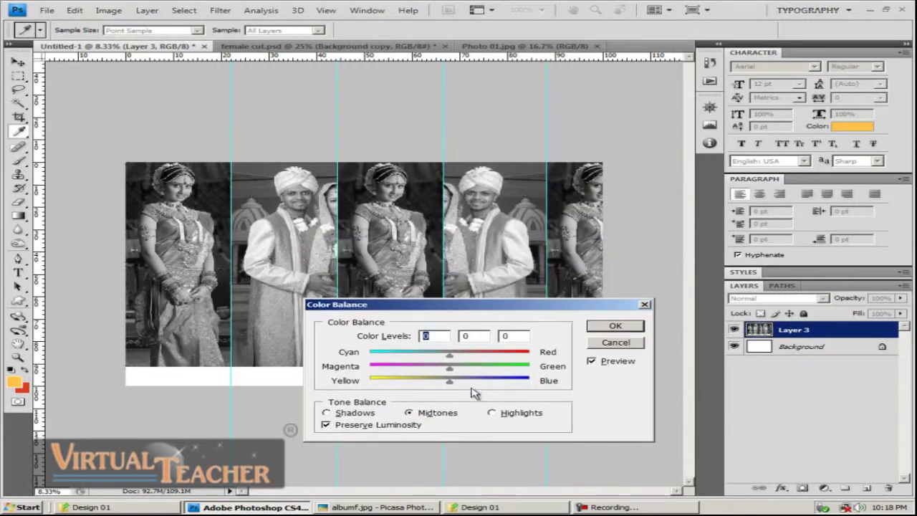
{"action": "left_click_drag", "start_coordinate": [455, 384], "coordinate": [489, 386]}
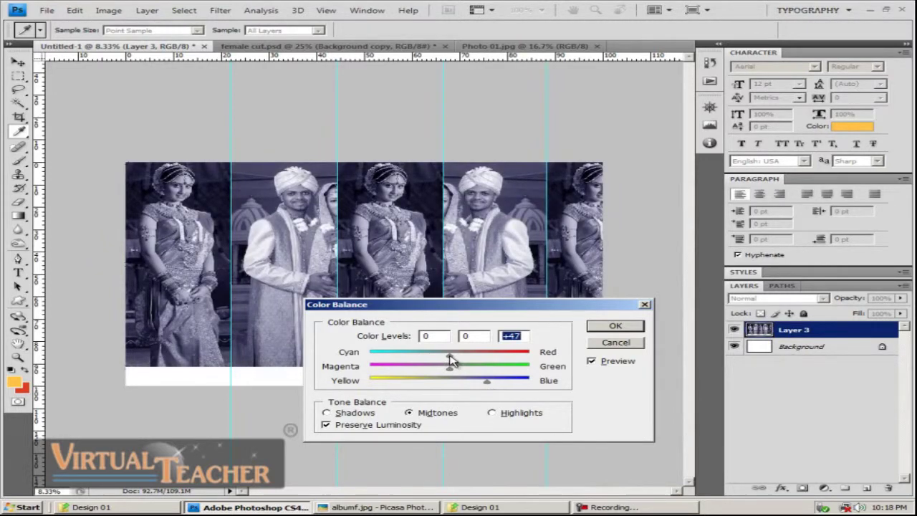
{"action": "left_click_drag", "start_coordinate": [452, 360], "coordinate": [430, 362]}
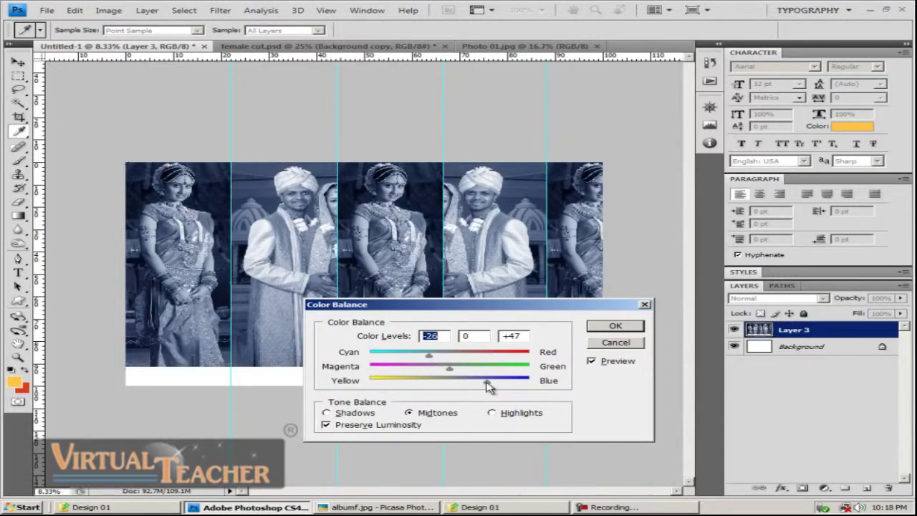
{"action": "left_click_drag", "start_coordinate": [487, 382], "coordinate": [490, 382]}
{"action": "left_click", "coordinate": [492, 383]}
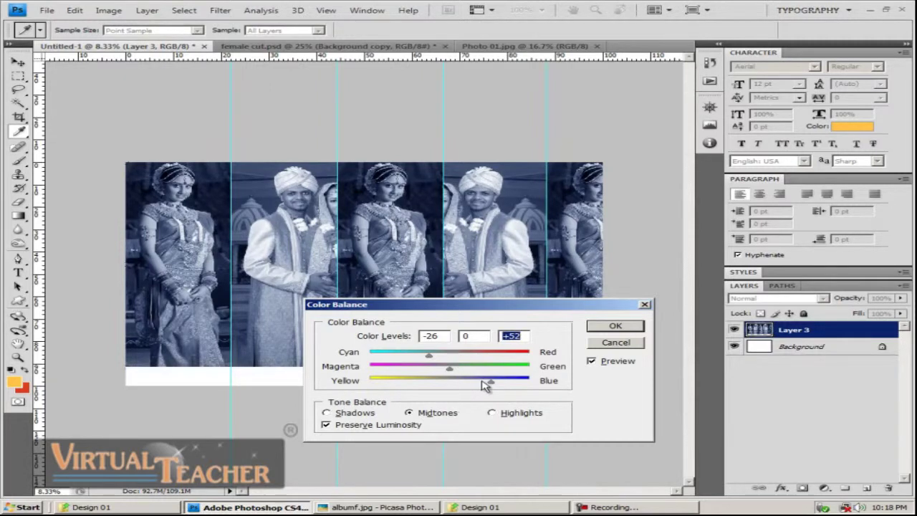
{"action": "left_click_drag", "start_coordinate": [430, 358], "coordinate": [435, 357]}
{"action": "left_click", "coordinate": [616, 326]}
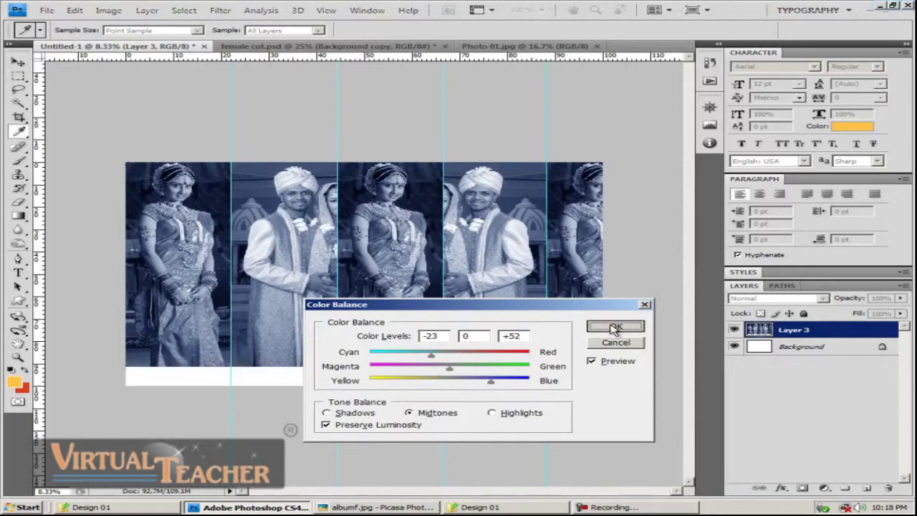
{"action": "key", "text": "v"}
{"action": "left_click", "coordinate": [385, 132]}
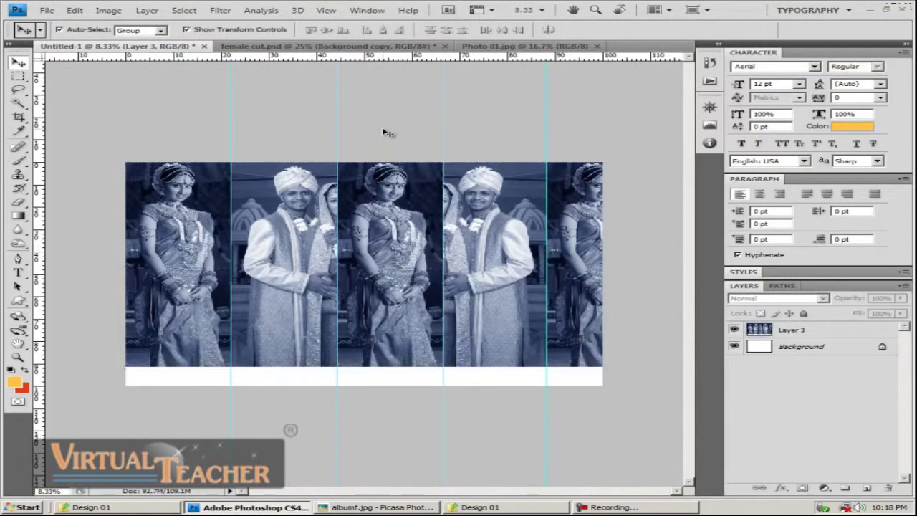
Check the tinted strips by toggling Layer 3's visibility off and on
{"action": "left_click", "coordinate": [792, 332]}
{"action": "left_click", "coordinate": [735, 331]}
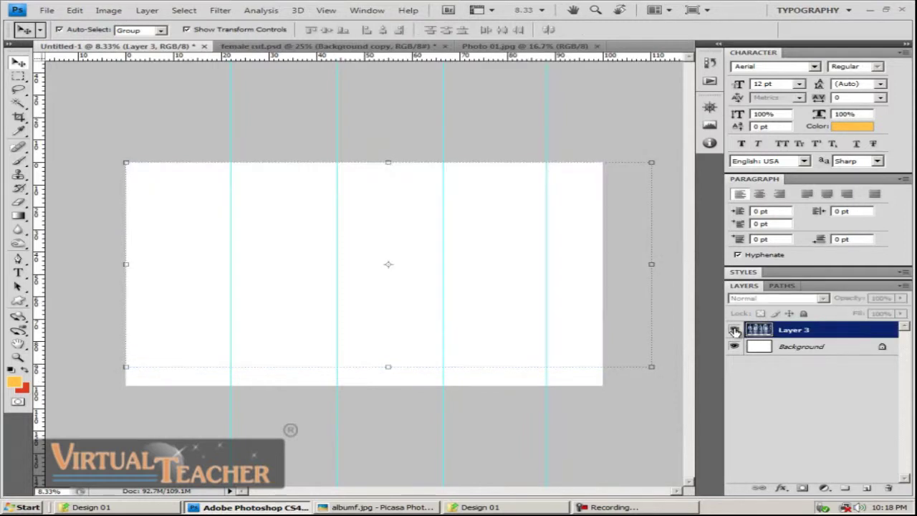
{"action": "left_click", "coordinate": [735, 330]}
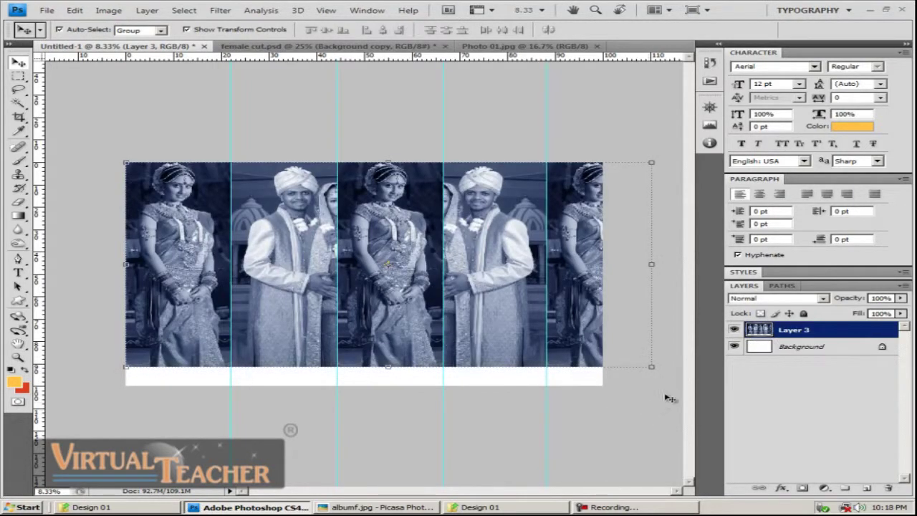
Select the Background layer and set the foreground color to black (#000000)
{"action": "left_click", "coordinate": [807, 349]}
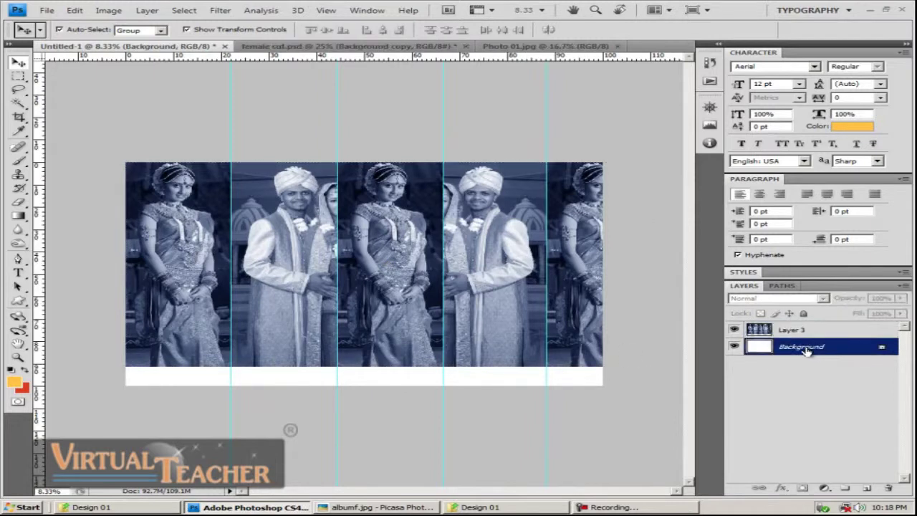
{"action": "left_click", "coordinate": [14, 382]}
{"action": "left_click_drag", "start_coordinate": [410, 245], "coordinate": [306, 351]}
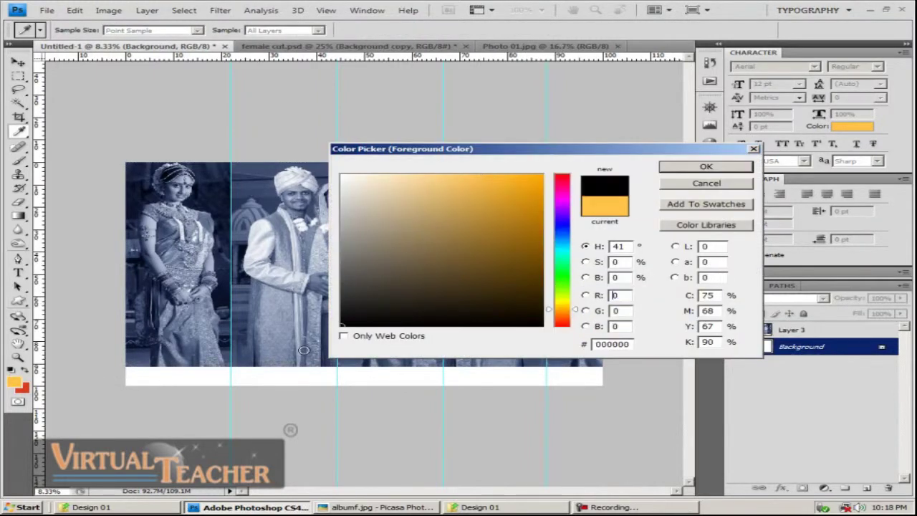
{"action": "left_click", "coordinate": [683, 166]}
{"action": "left_click", "coordinate": [684, 167]}
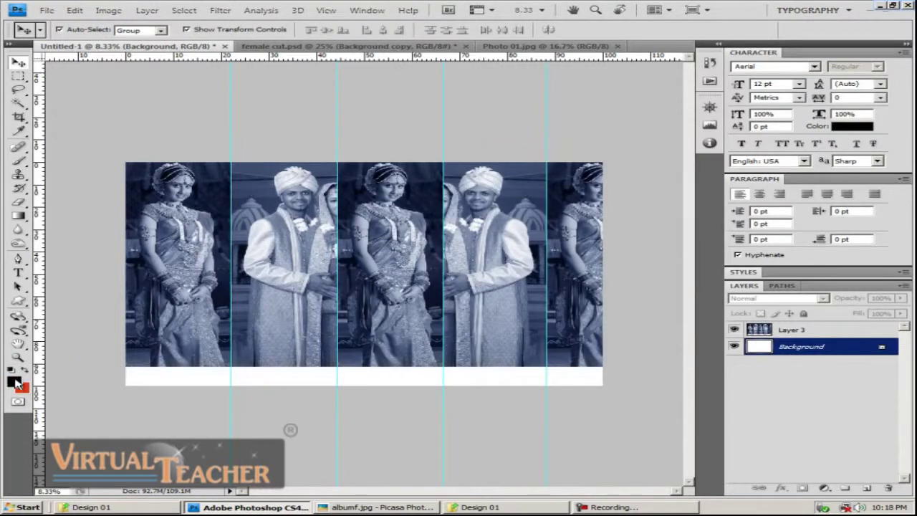
Fill the Background layer with black as the foreground color
{"action": "left_click", "coordinate": [14, 382]}
{"action": "left_click", "coordinate": [680, 169]}
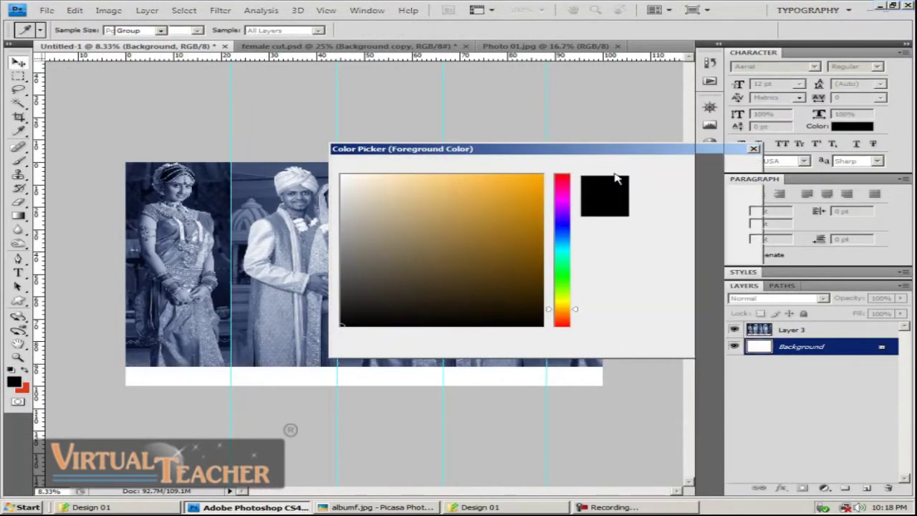
{"action": "key", "text": "v"}
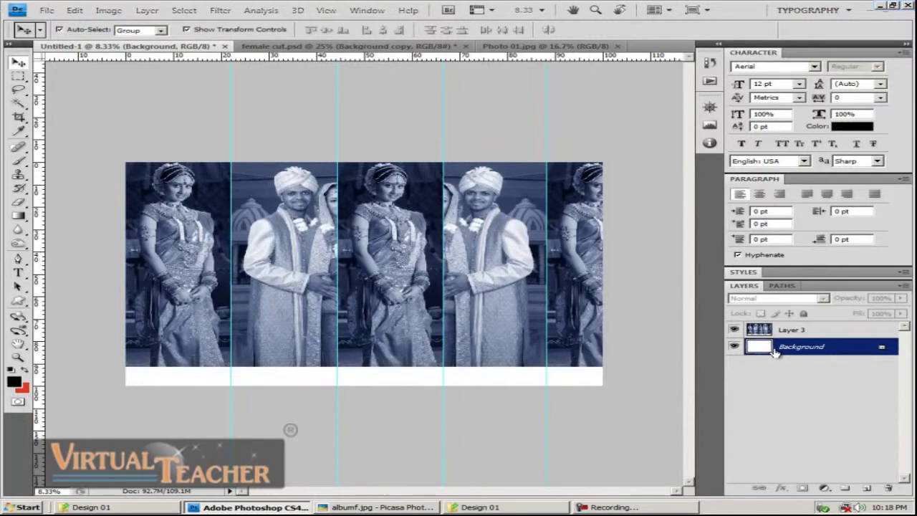
{"action": "key", "text": "alt+BackSpace"}
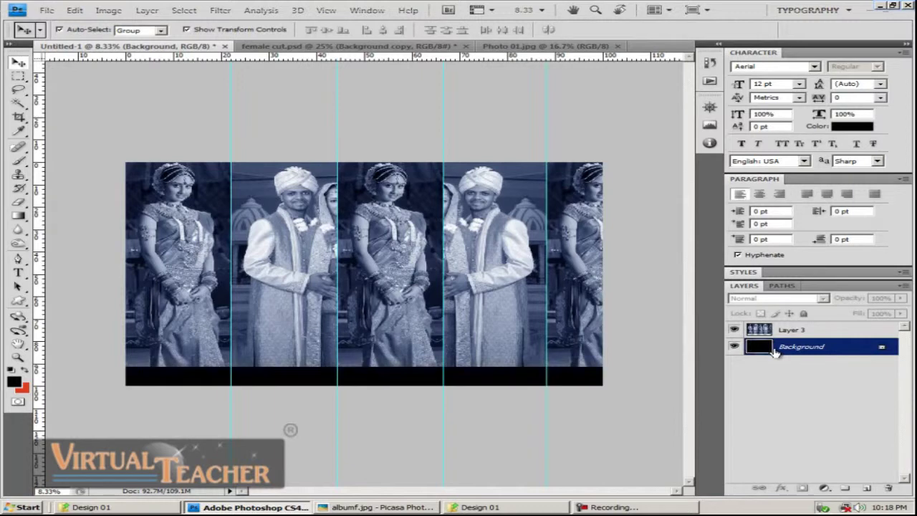
{"action": "left_click", "coordinate": [623, 278]}
{"action": "left_click", "coordinate": [736, 346]}
{"action": "left_click", "coordinate": [735, 347]}
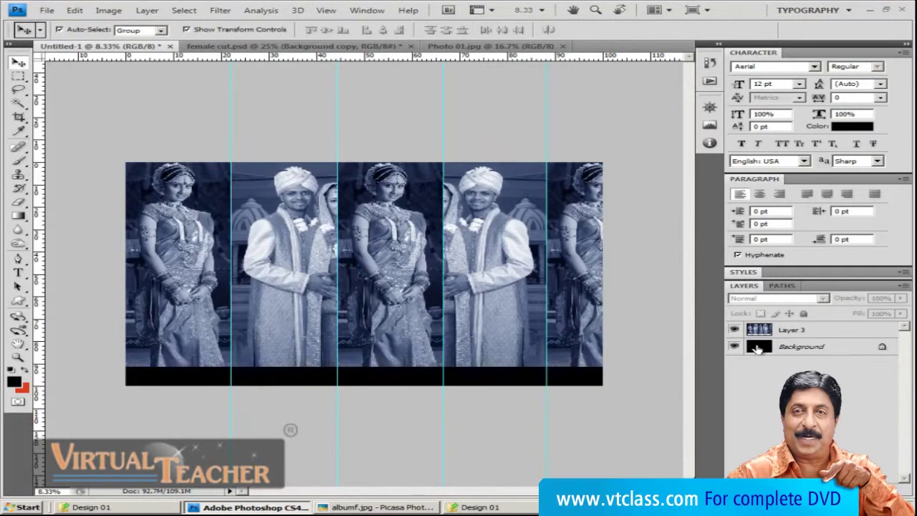
Target Layer 3 and set up the Eraser with a soft brush enlarged to 1700 px
{"action": "left_click", "coordinate": [787, 347]}
{"action": "left_click", "coordinate": [797, 331]}
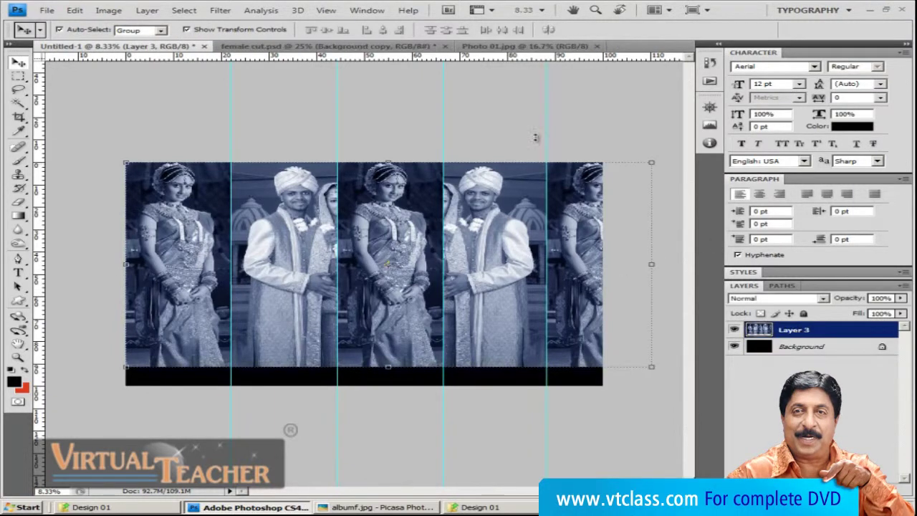
{"action": "left_click", "coordinate": [792, 331], "text": "ctrl"}
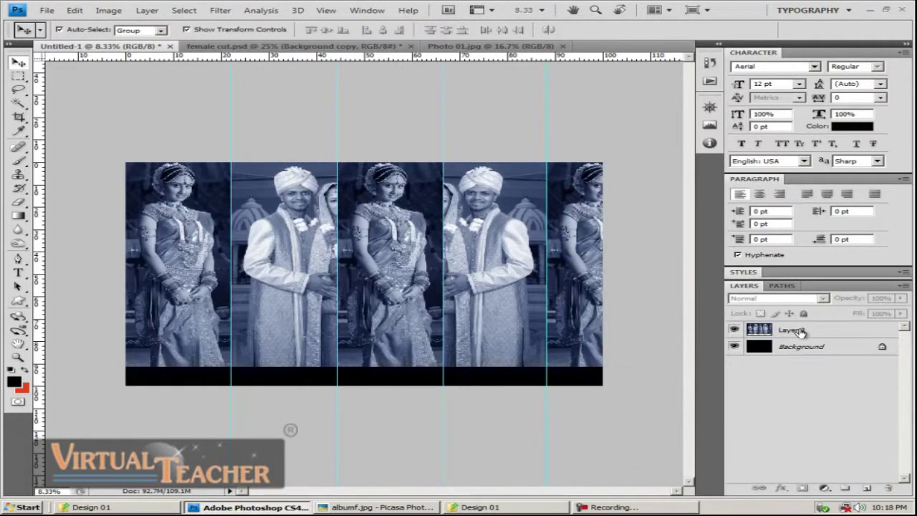
{"action": "left_click", "coordinate": [801, 332]}
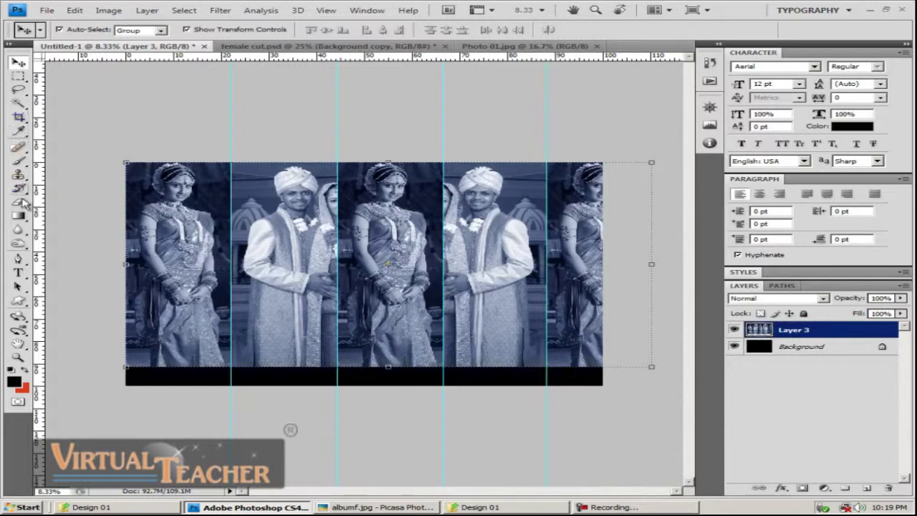
{"action": "left_click_drag", "start_coordinate": [18, 203], "coordinate": [83, 203]}
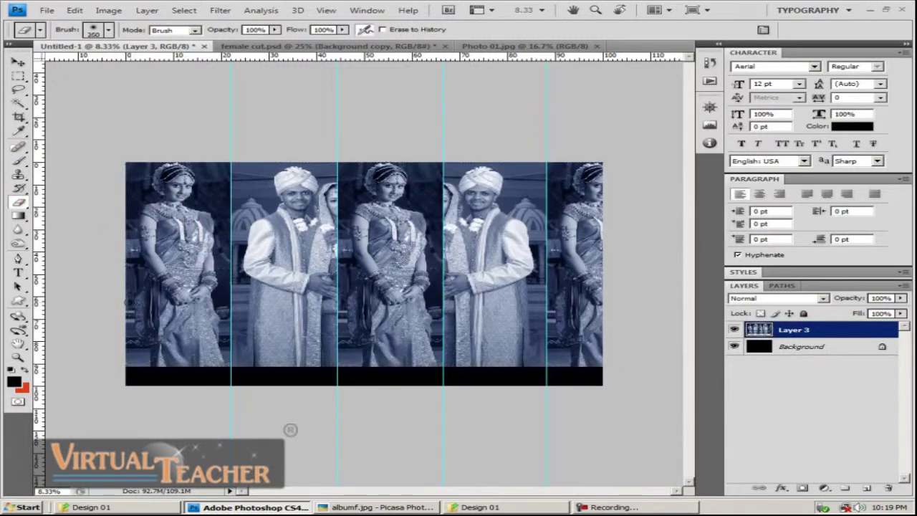
{"action": "key", "text": "bracketright"}
{"action": "key", "text": "bracketright"}
{"action": "key", "text": "bracketright"}
{"action": "key", "text": "bracketright"}
{"action": "key", "text": "bracketright"}
{"action": "key", "text": "bracketright"}
{"action": "key", "text": "bracketright"}
{"action": "key", "text": "bracketright"}
{"action": "key", "text": "bracketright"}
{"action": "key", "text": "bracketright"}
{"action": "key", "text": "bracketright"}
{"action": "key", "text": "bracketright"}
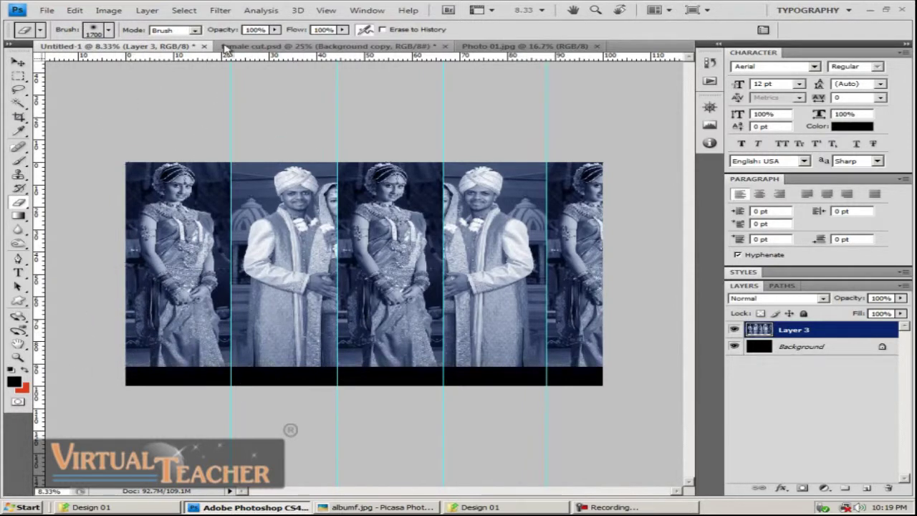
Fade the bottom edge of Layer 3 with the Eraser at 29% opacity, using a 2200 px brush across the full width
{"action": "mouse_move", "coordinate": [233, 30]}
{"action": "left_mouse_down"}
{"action": "mouse_move", "coordinate": [201, 41]}
{"action": "mouse_move", "coordinate": [172, 71]}
{"action": "left_mouse_up"}
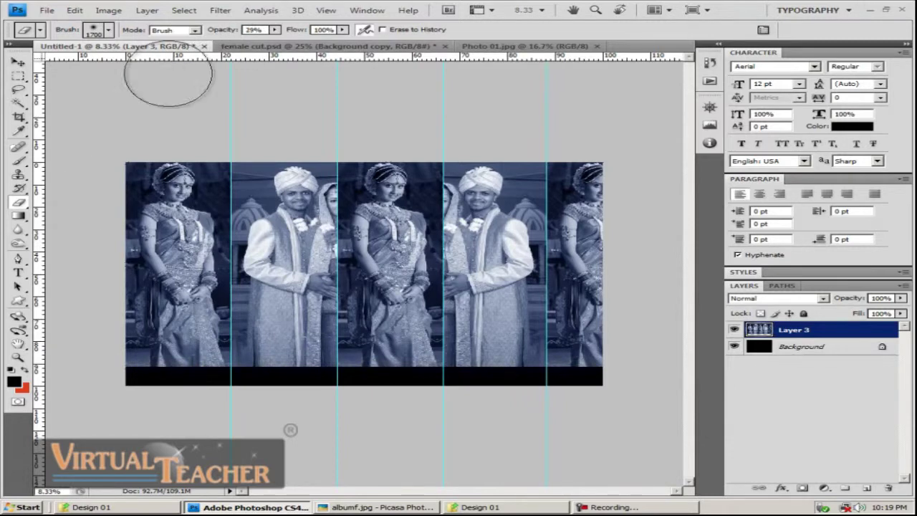
{"action": "key", "text": "bracketright"}
{"action": "key", "text": "bracketright"}
{"action": "key", "text": "bracketright"}
{"action": "key", "text": "bracketright"}
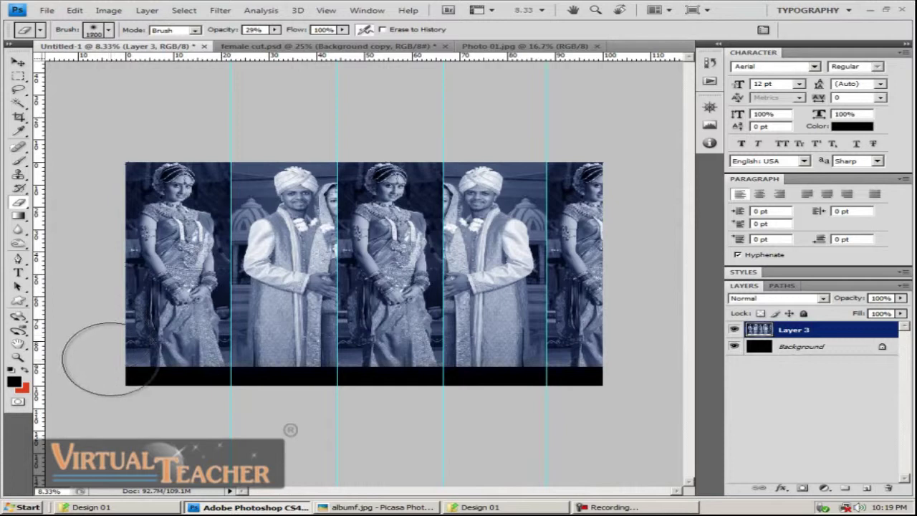
{"action": "key", "text": "bracketright"}
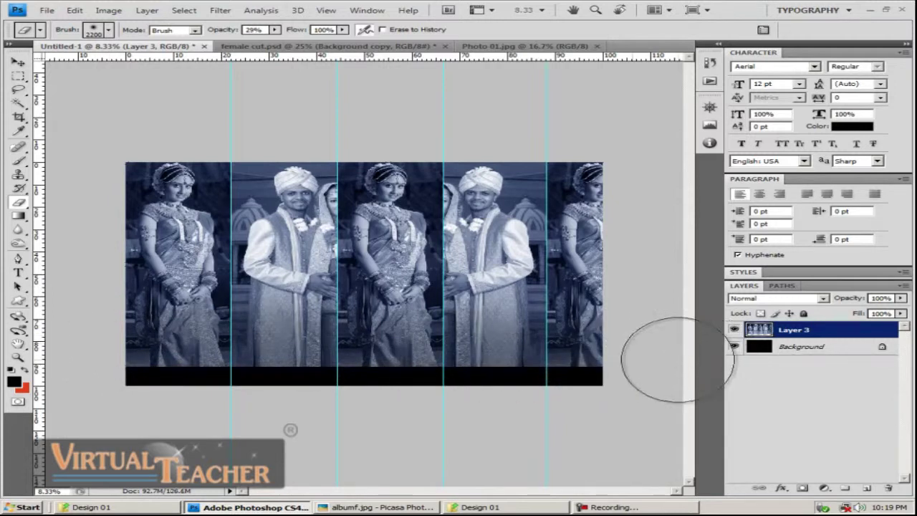
{"action": "left_click_drag", "start_coordinate": [674, 352], "coordinate": [40, 345]}
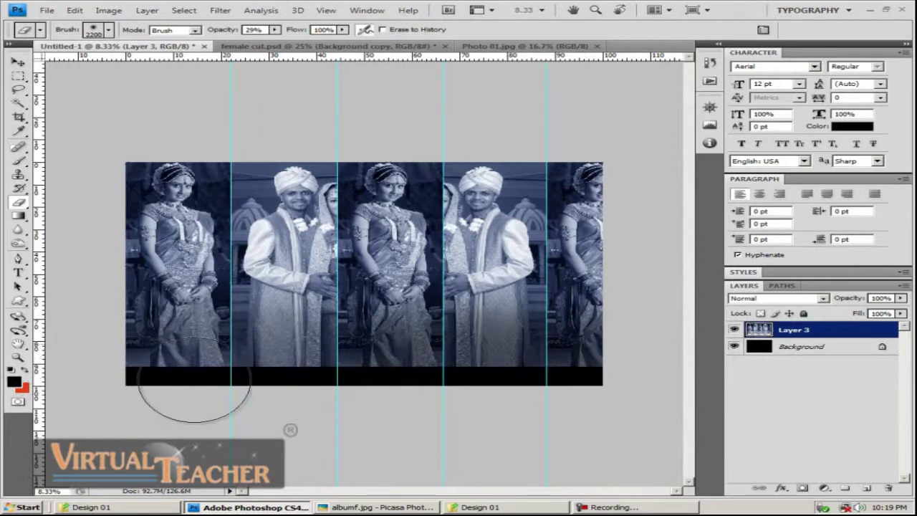
Fade Layer 3's bottom edge further into the black with the Eraser at 66% opacity, reducing the brush size for the final pass
{"action": "left_click_drag", "start_coordinate": [232, 37], "coordinate": [256, 46]}
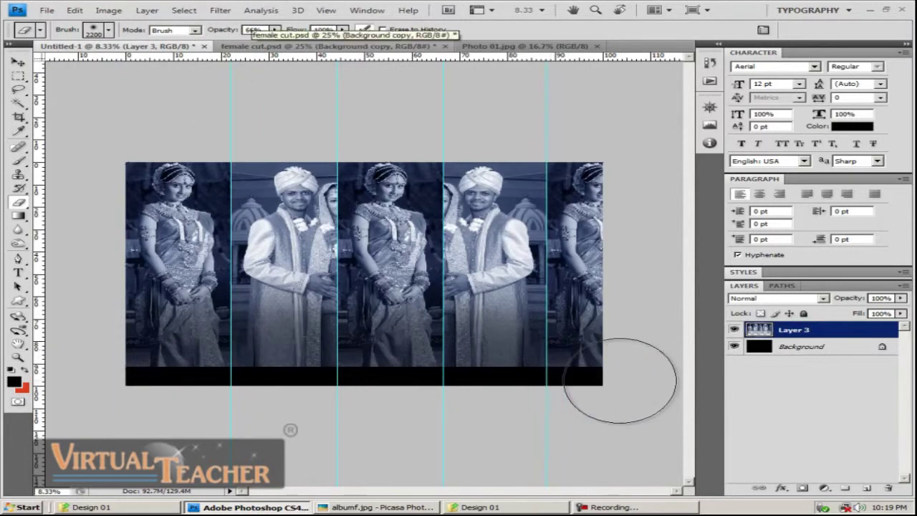
{"action": "left_click_drag", "start_coordinate": [620, 381], "coordinate": [56, 391]}
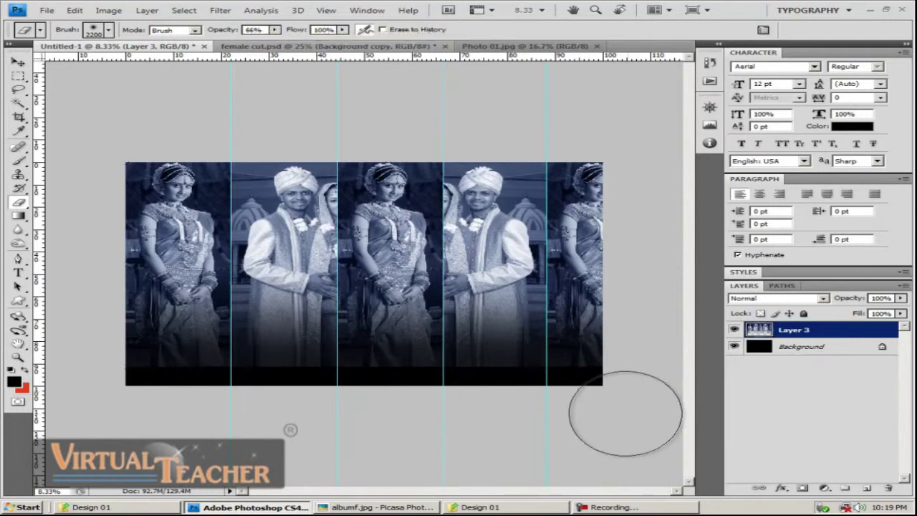
{"action": "key", "text": "bracketleft"}
{"action": "key", "text": "bracketleft"}
{"action": "key", "text": "bracketleft"}
{"action": "key", "text": "bracketleft"}
{"action": "key", "text": "bracketleft"}
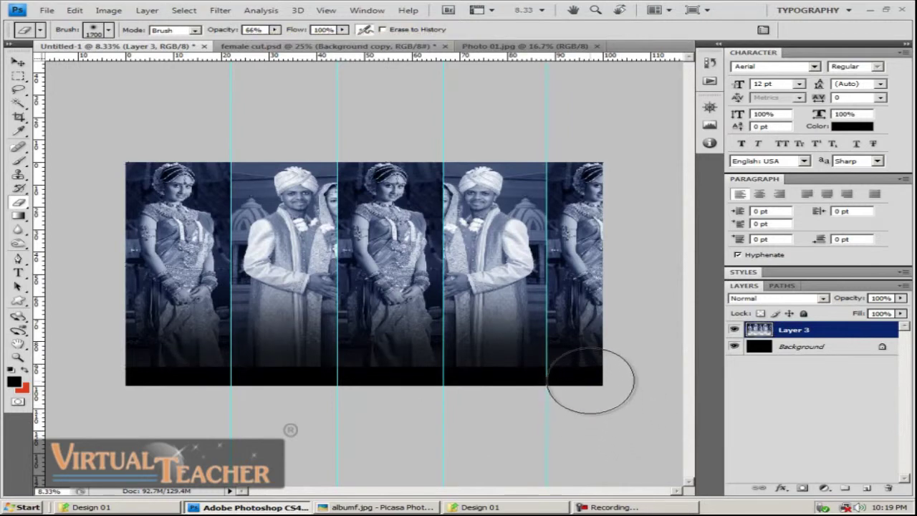
{"action": "key", "text": "bracketleft"}
{"action": "key", "text": "bracketleft"}
{"action": "left_click_drag", "start_coordinate": [604, 374], "coordinate": [69, 373]}
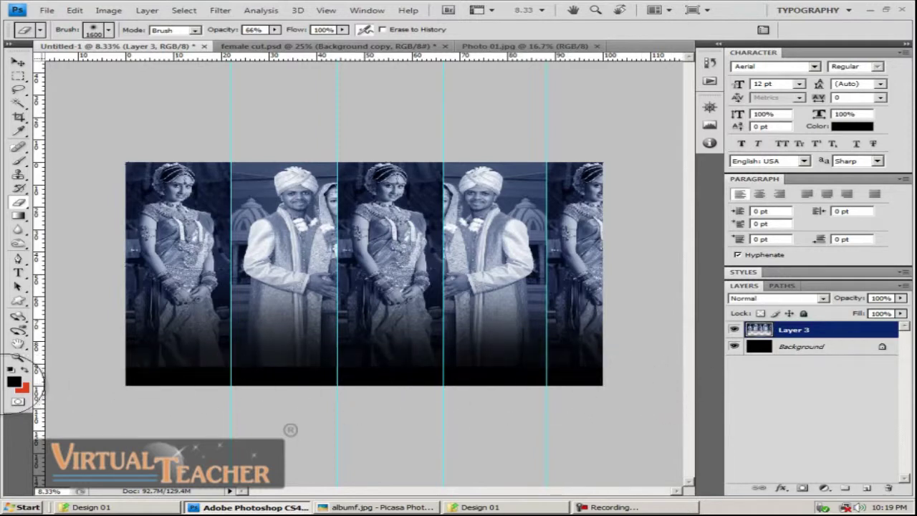
{"action": "key", "text": "bracketright"}
{"action": "left_click", "coordinate": [18, 61]}
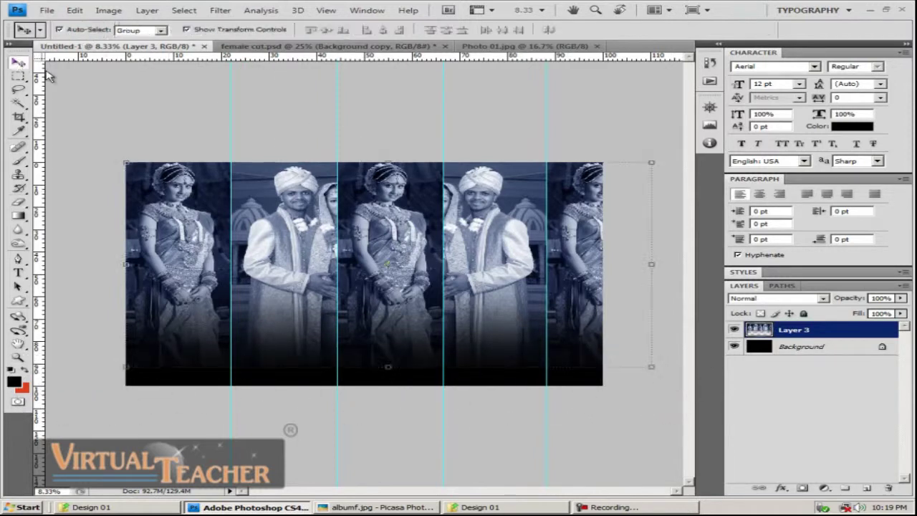
{"action": "left_click", "coordinate": [139, 100]}
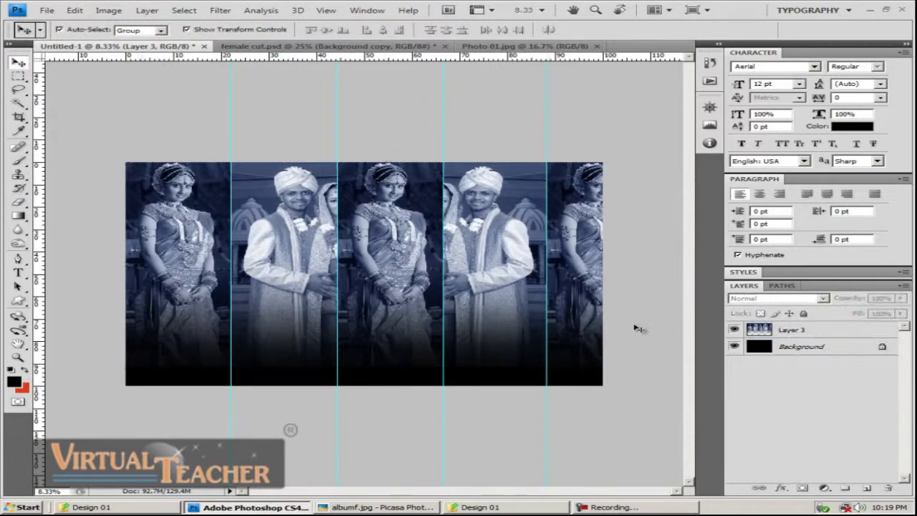
Toggle Layer 3's visibility to check the faded photo strip against the black background
{"action": "left_click", "coordinate": [791, 331]}
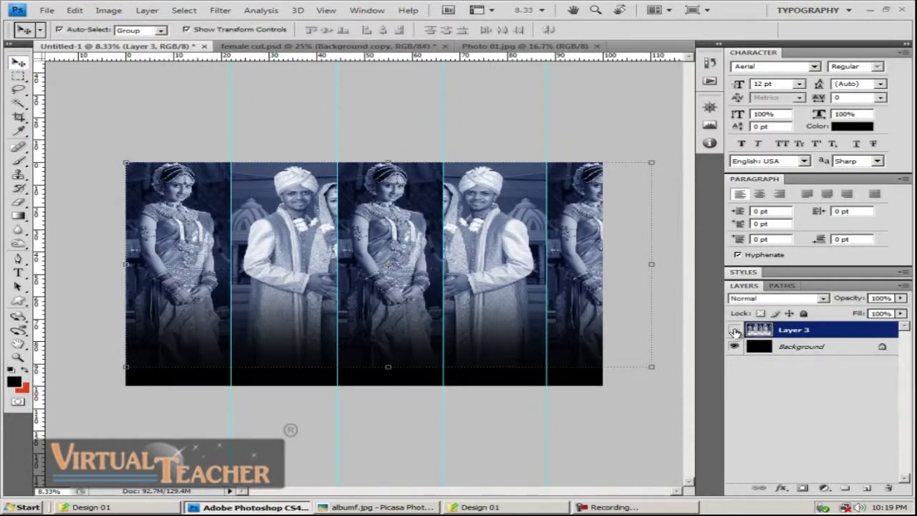
{"action": "left_click", "coordinate": [734, 331]}
{"action": "left_click", "coordinate": [734, 330]}
{"action": "left_click", "coordinate": [511, 406]}
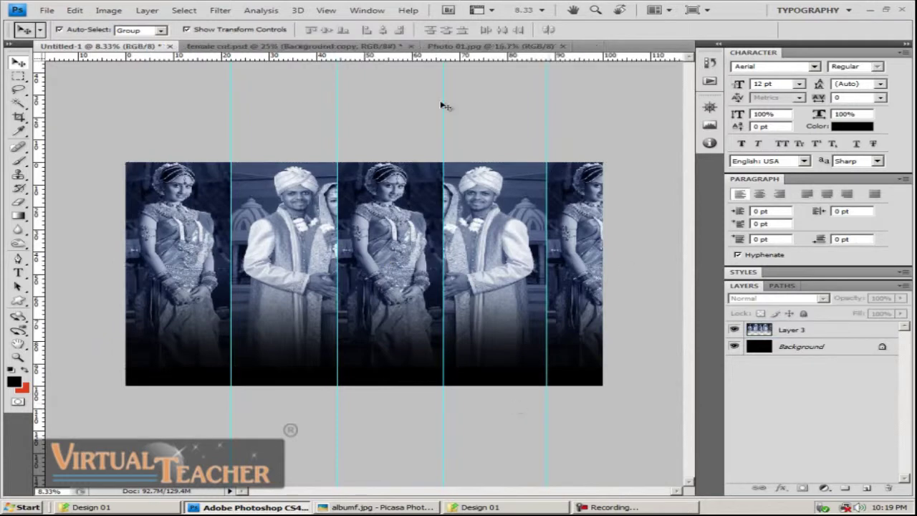
{"action": "left_click", "coordinate": [309, 48]}
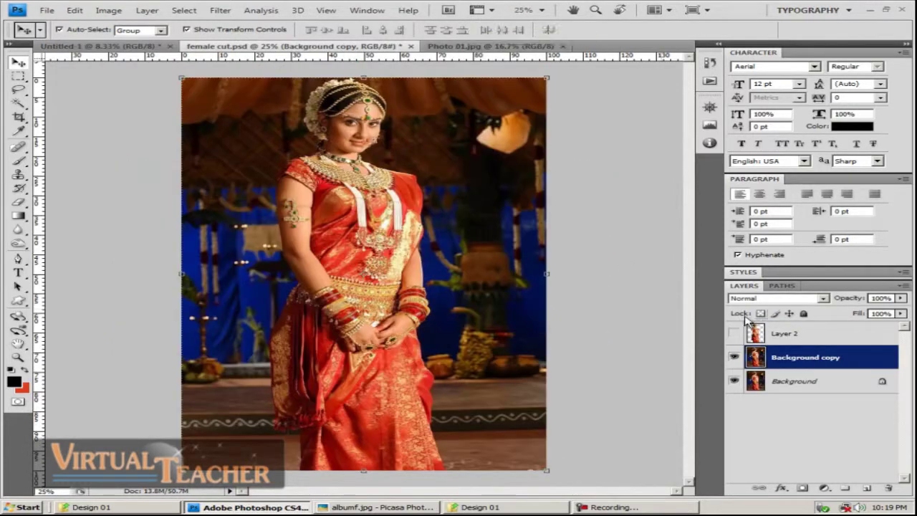
{"action": "left_click", "coordinate": [734, 332]}
{"action": "left_click", "coordinate": [734, 333]}
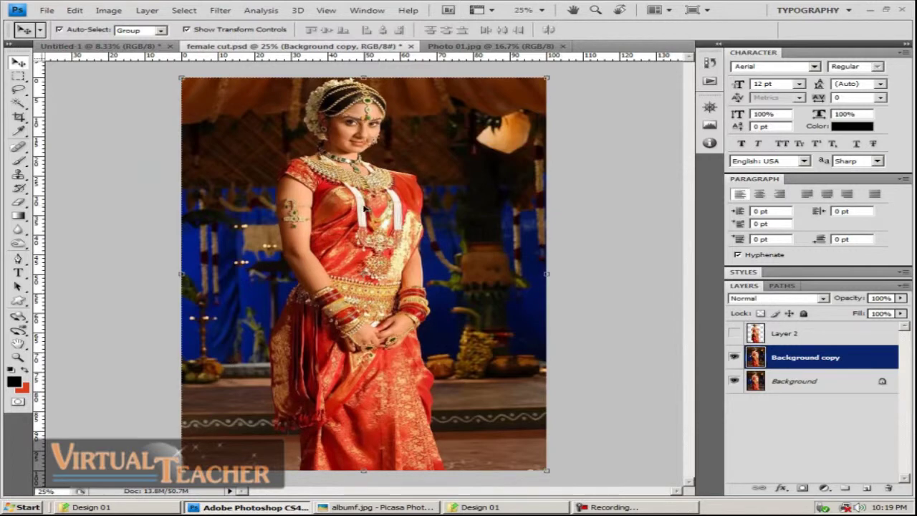
{"action": "left_click_drag", "start_coordinate": [360, 213], "coordinate": [416, 275]}
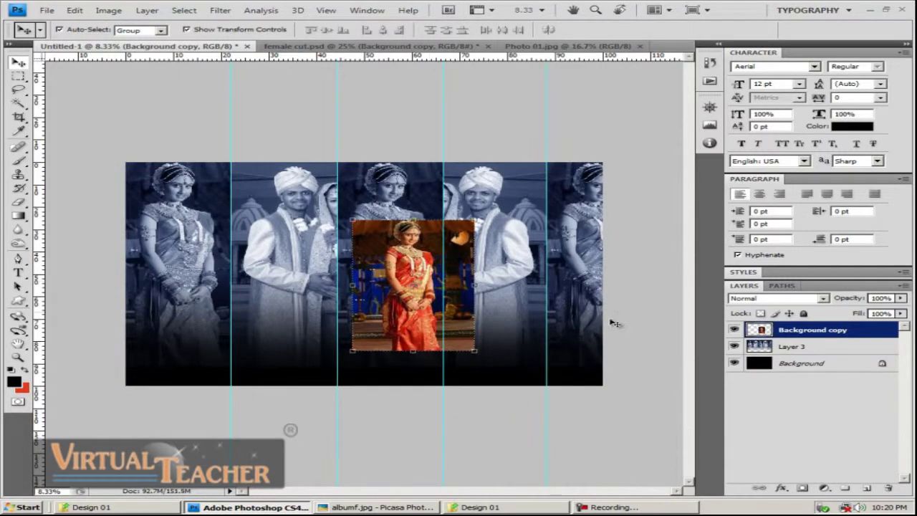
{"action": "left_click", "coordinate": [888, 488]}
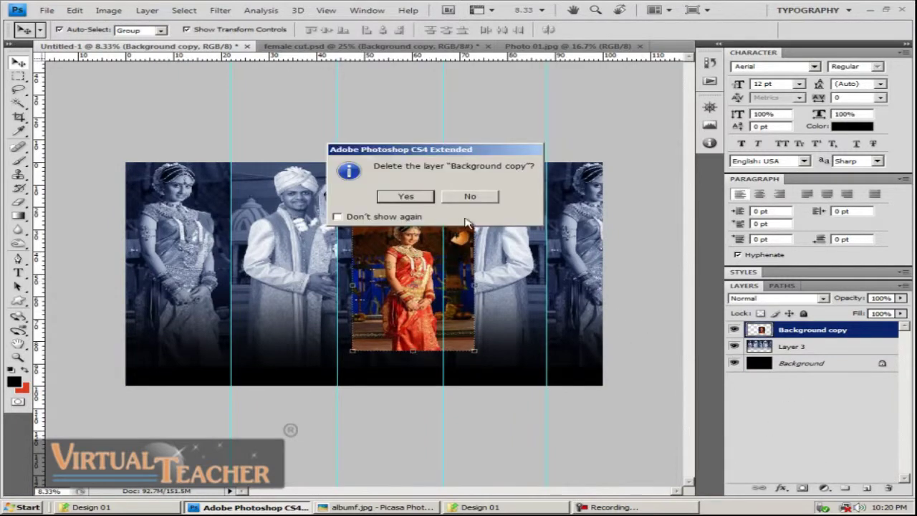
{"action": "left_click", "coordinate": [413, 198]}
Copy the bride cutout on Layer 2 of female cut.psd into Untitled-1, over the middle bride photo
{"action": "left_click", "coordinate": [348, 49]}
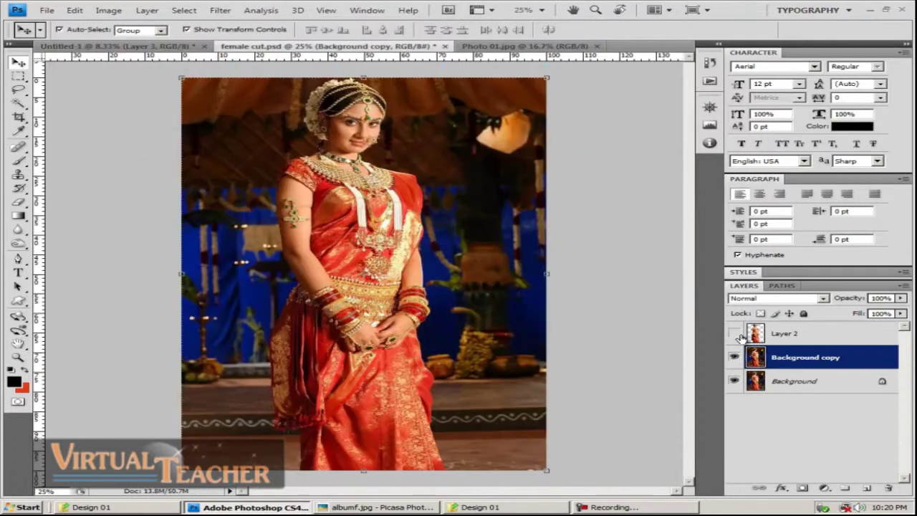
{"action": "left_click", "coordinate": [810, 334]}
{"action": "left_click_drag", "start_coordinate": [326, 141], "coordinate": [428, 334]}
{"action": "left_click_drag", "start_coordinate": [395, 272], "coordinate": [403, 262]}
Scale the bride cutout to about 175.4% with Free Transform and fit it between the two center guides
{"action": "key", "text": "ctrl+t"}
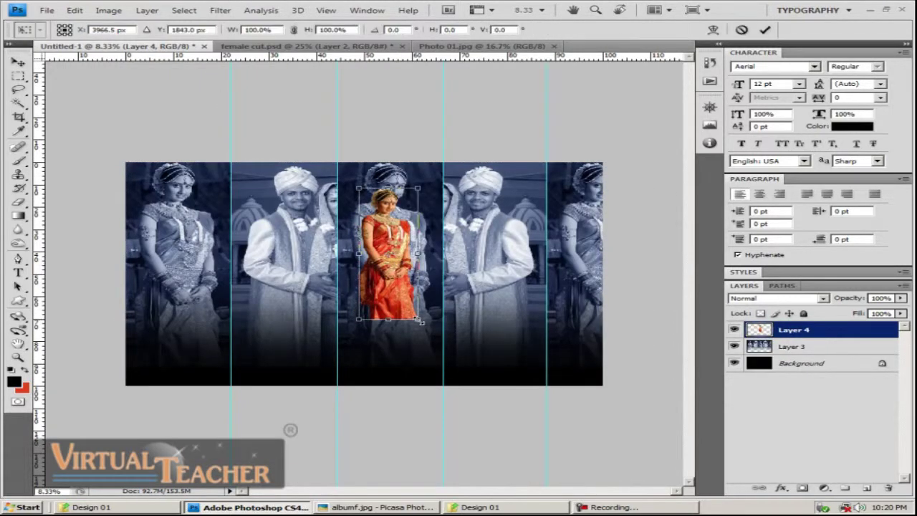
{"action": "left_click_drag", "start_coordinate": [421, 322], "coordinate": [449, 380]}
{"action": "left_click_drag", "start_coordinate": [387, 305], "coordinate": [391, 331]}
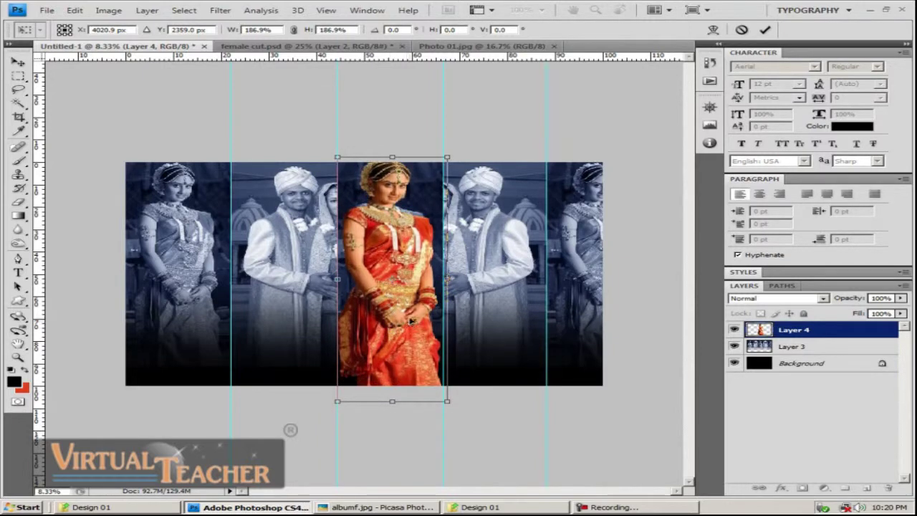
{"action": "left_click_drag", "start_coordinate": [451, 399], "coordinate": [450, 394]}
{"action": "left_click_drag", "start_coordinate": [401, 347], "coordinate": [400, 339]}
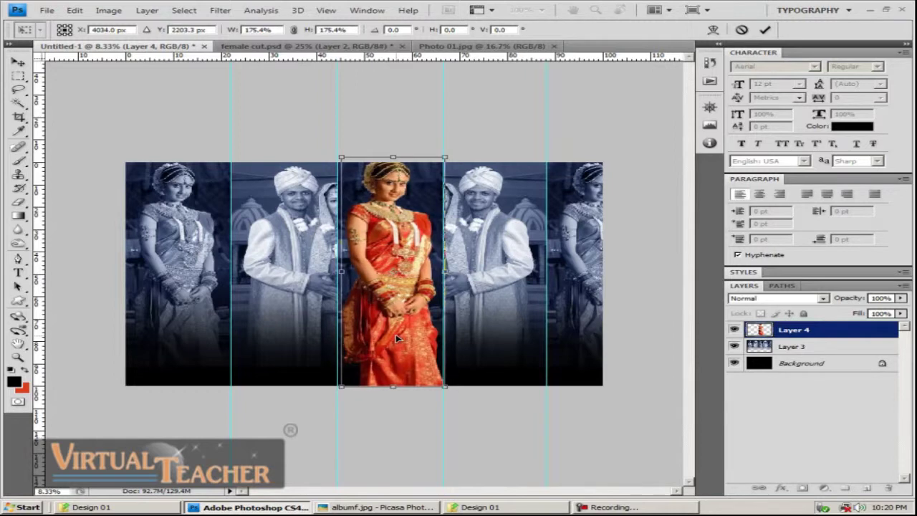
{"action": "key", "text": "Return"}
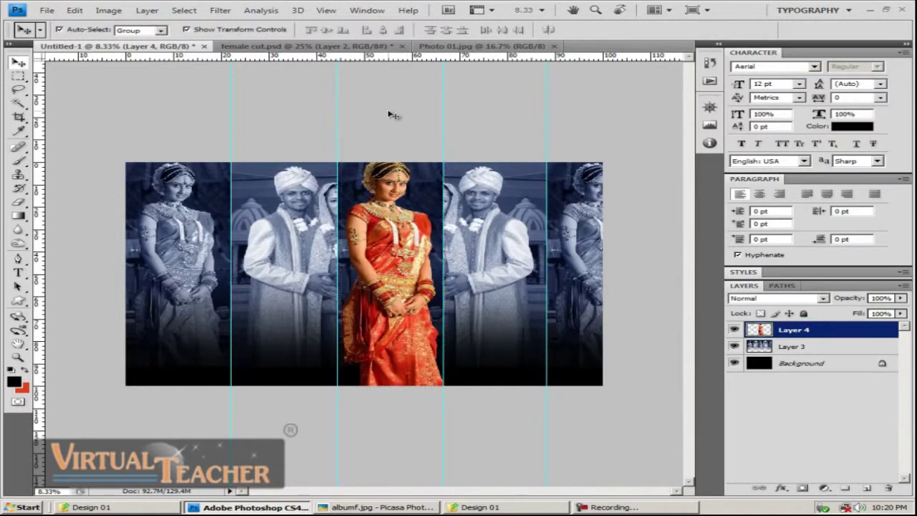
{"action": "left_click", "coordinate": [389, 114]}
Move the bride cutout slightly down so her whole head sits inside the canvas's top edge
{"action": "key", "text": "ctrl+plus"}
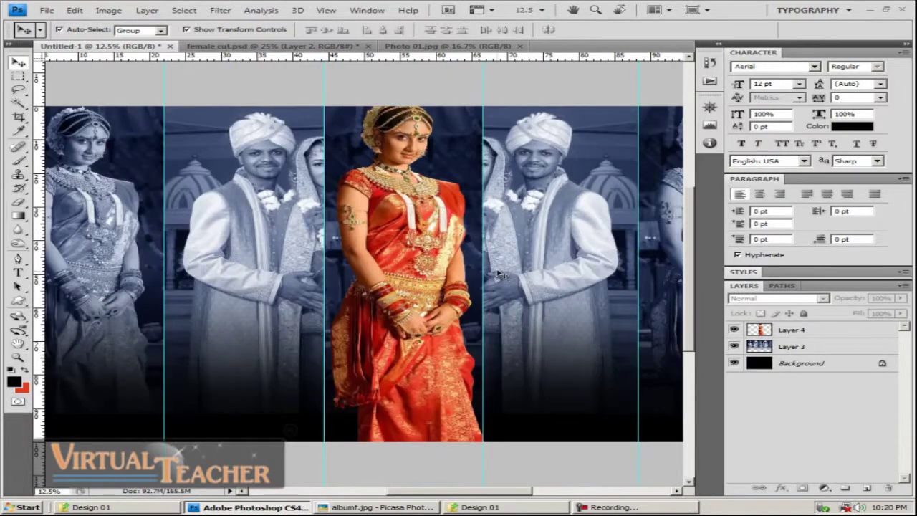
{"action": "key", "text": "ctrl+plus"}
{"action": "left_click_drag", "start_coordinate": [482, 246], "coordinate": [290, 256]}
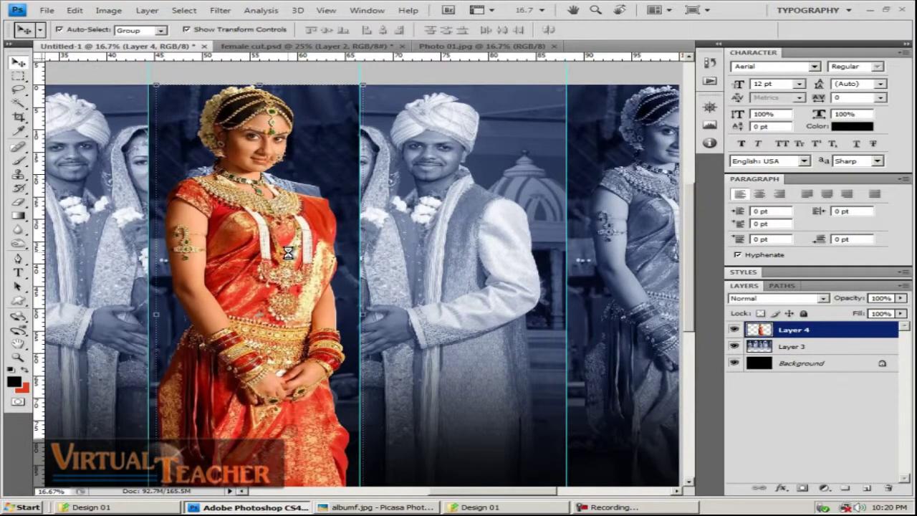
{"action": "left_click", "coordinate": [414, 72]}
Toggle Layer 4's visibility to compare the color cutout with the blue bride photo behind it
{"action": "left_click_drag", "start_coordinate": [374, 168], "coordinate": [413, 164]}
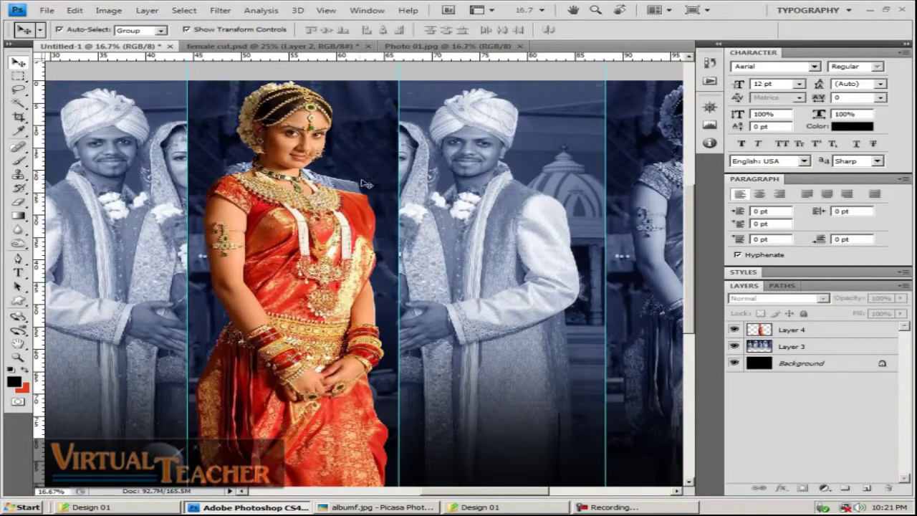
{"action": "left_click", "coordinate": [733, 330]}
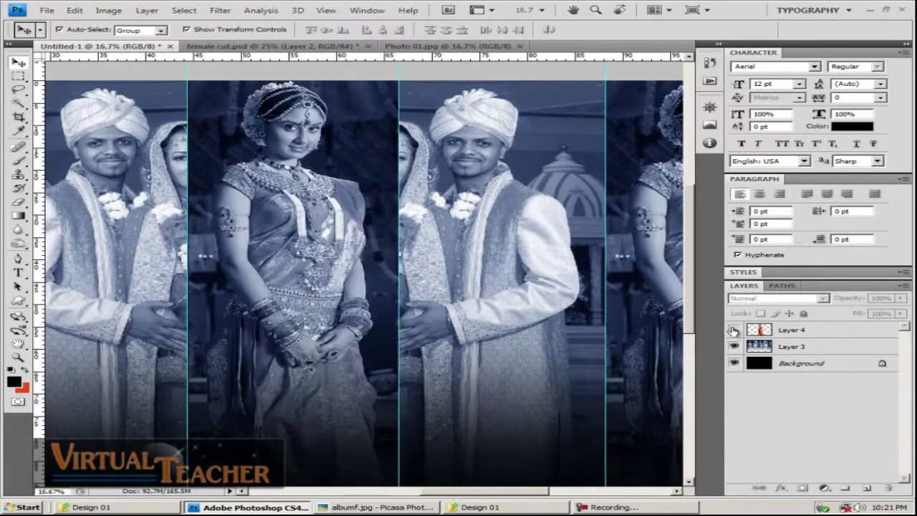
{"action": "left_click", "coordinate": [733, 330]}
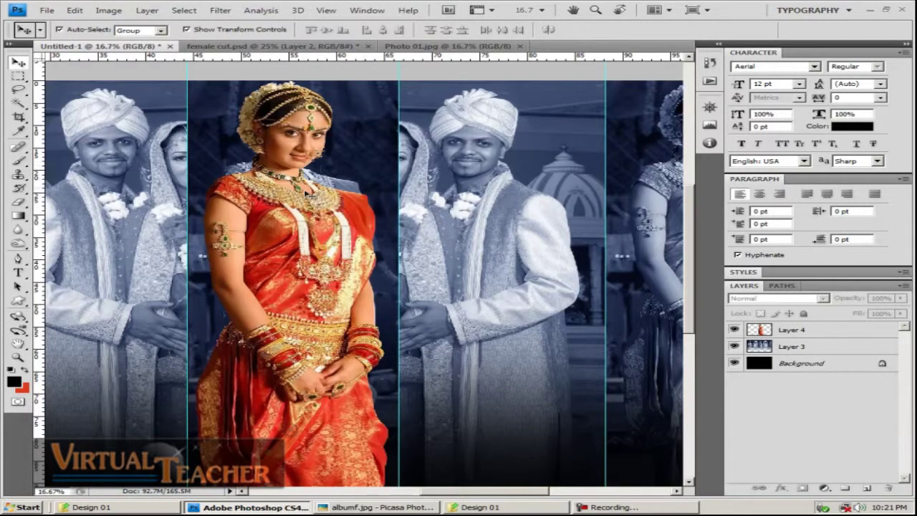
Hide Layer 4 and set up the Clone Stamp tool with a 400 px brush for retouching Layer 3
{"action": "left_click", "coordinate": [734, 330]}
{"action": "left_click", "coordinate": [794, 348]}
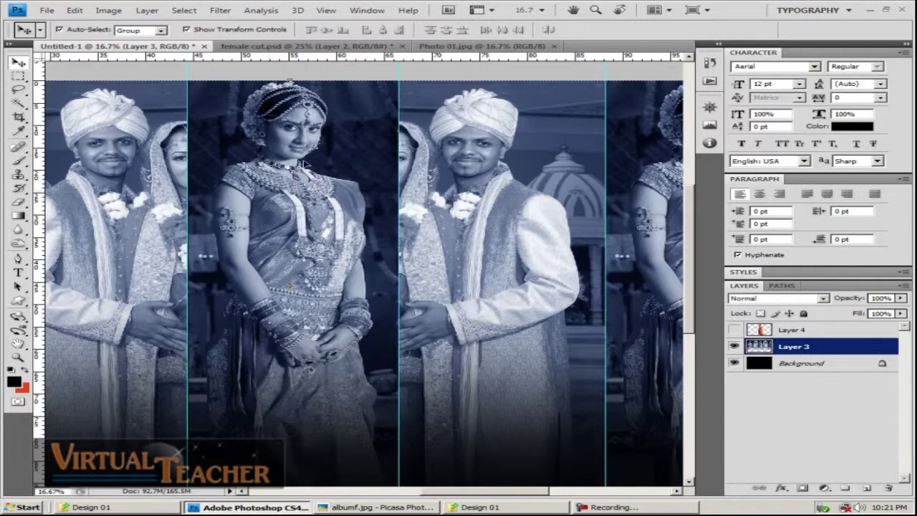
{"action": "left_click", "coordinate": [18, 174]}
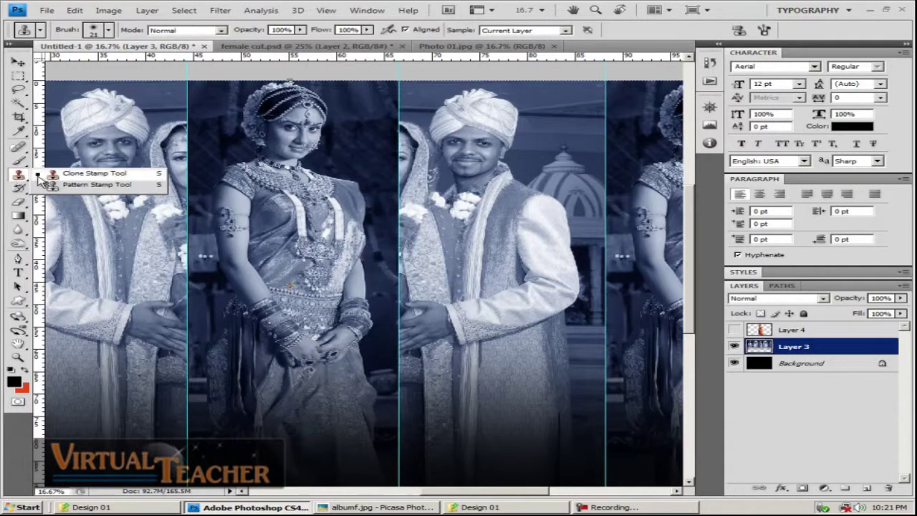
{"action": "left_click", "coordinate": [85, 175]}
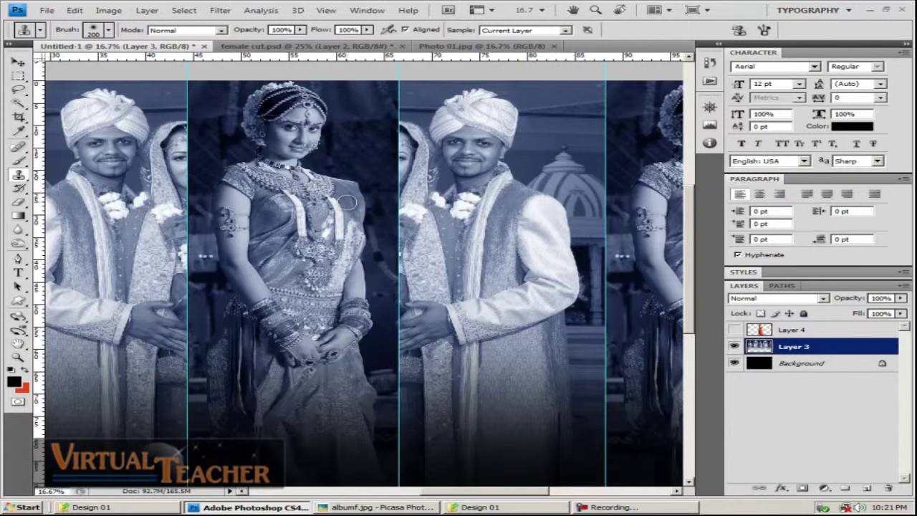
{"action": "key", "text": "bracketright"}
{"action": "key", "text": "bracketright"}
{"action": "key", "text": "bracketright"}
{"action": "key", "text": "bracketright"}
{"action": "key", "text": "bracketright"}
{"action": "key", "text": "bracketright"}
Clone dark background over the middle blue bride's shoulders, hair and face edges on Layer 3, and show Layer 4 to check the outline
{"action": "mouse_move", "coordinate": [347, 184]}
{"action": "left_mouse_down"}
{"action": "mouse_move", "coordinate": [355, 198]}
{"action": "mouse_move", "coordinate": [319, 173]}
{"action": "mouse_move", "coordinate": [352, 170]}
{"action": "mouse_move", "coordinate": [362, 180]}
{"action": "left_mouse_up"}
{"action": "key", "text": "ctrl+z"}
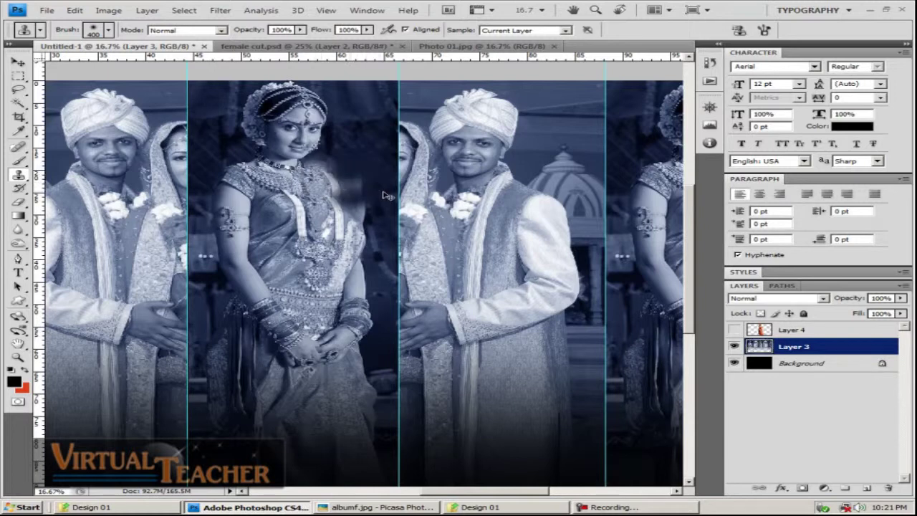
{"action": "key", "text": "ctrl+alt+z"}
{"action": "key", "text": "ctrl+alt+z"}
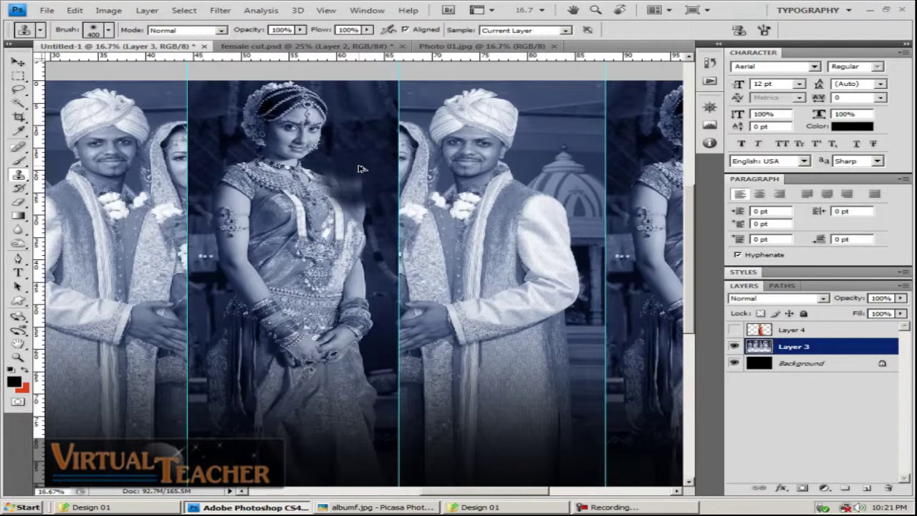
{"action": "mouse_move", "coordinate": [362, 169]}
{"action": "left_mouse_down"}
{"action": "mouse_move", "coordinate": [322, 183]}
{"action": "mouse_move", "coordinate": [337, 167]}
{"action": "mouse_move", "coordinate": [358, 189]}
{"action": "mouse_move", "coordinate": [356, 217]}
{"action": "mouse_move", "coordinate": [326, 215]}
{"action": "left_mouse_up"}
{"action": "mouse_move", "coordinate": [244, 163]}
{"action": "left_mouse_down"}
{"action": "mouse_move", "coordinate": [237, 185]}
{"action": "mouse_move", "coordinate": [224, 158]}
{"action": "mouse_move", "coordinate": [227, 203]}
{"action": "mouse_move", "coordinate": [236, 200]}
{"action": "mouse_move", "coordinate": [220, 171]}
{"action": "mouse_move", "coordinate": [270, 169]}
{"action": "mouse_move", "coordinate": [246, 160]}
{"action": "mouse_move", "coordinate": [256, 107]}
{"action": "mouse_move", "coordinate": [247, 158]}
{"action": "mouse_move", "coordinate": [314, 139]}
{"action": "mouse_move", "coordinate": [306, 154]}
{"action": "mouse_move", "coordinate": [352, 199]}
{"action": "left_mouse_up"}
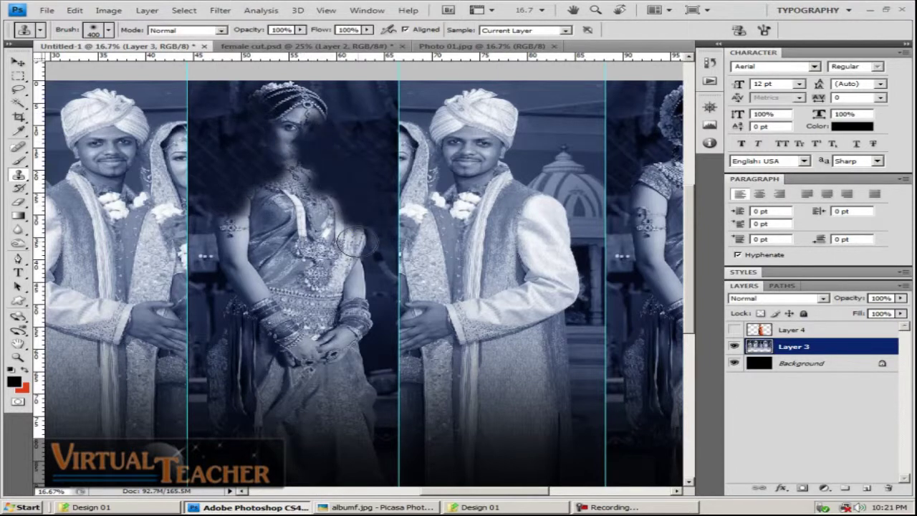
{"action": "left_click", "coordinate": [734, 330]}
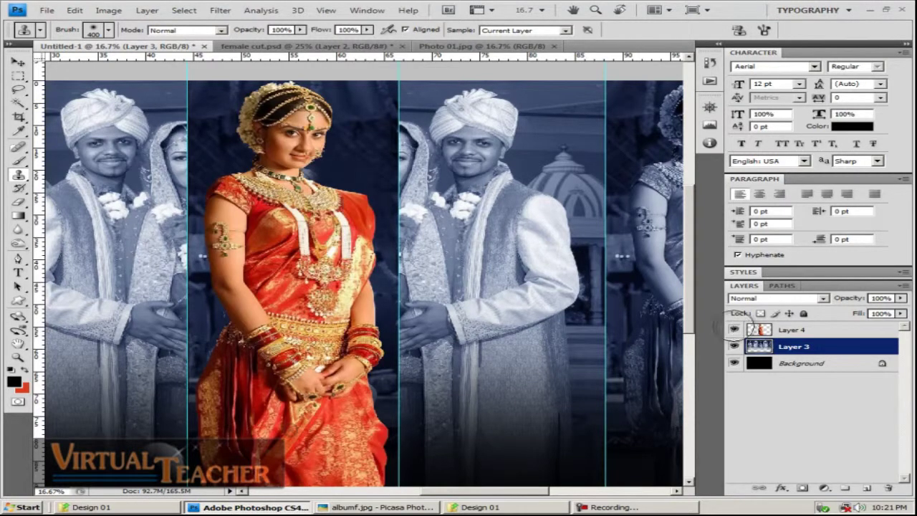
Hide Layer 4, clone background over the remains around the blue bride's neck on Layer 3, and show Layer 4 again
{"action": "left_click", "coordinate": [734, 330]}
{"action": "left_click_drag", "start_coordinate": [309, 175], "coordinate": [304, 165]}
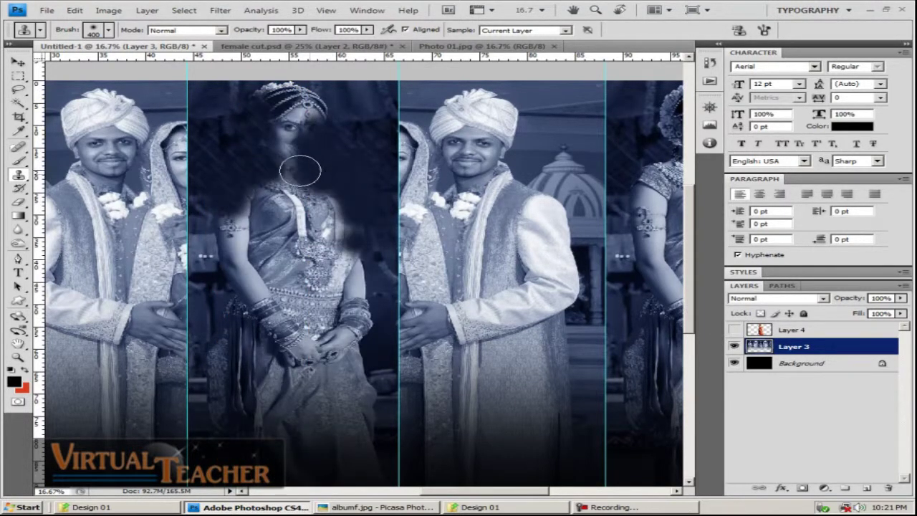
{"action": "left_click", "coordinate": [734, 329]}
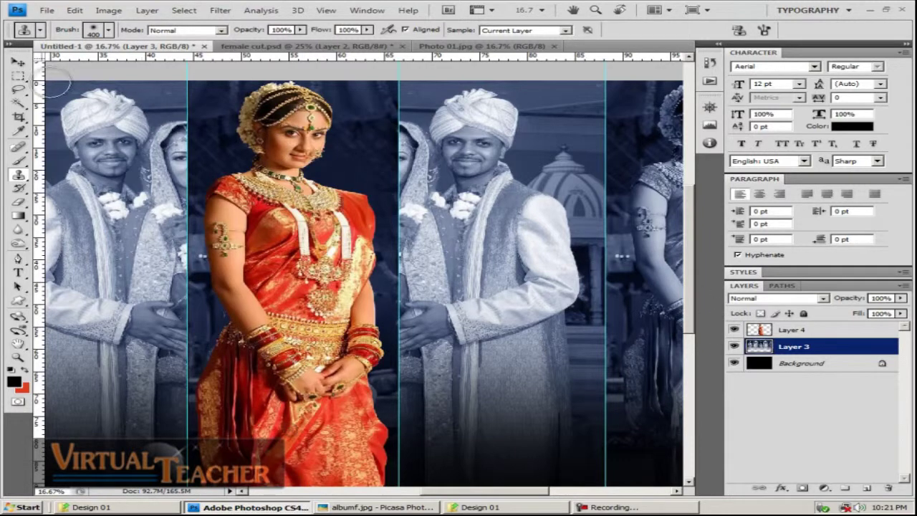
Compare the whole album spread with the finished reference albumf.jpg in Picasa Photo Viewer, and return to Photoshop
{"action": "left_click", "coordinate": [17, 62]}
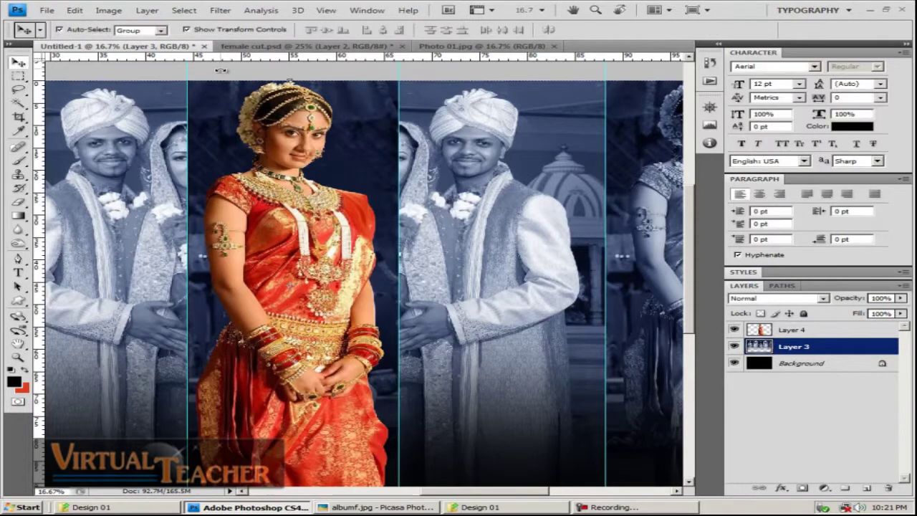
{"action": "key", "text": "ctrl+minus"}
{"action": "key", "text": "ctrl+minus"}
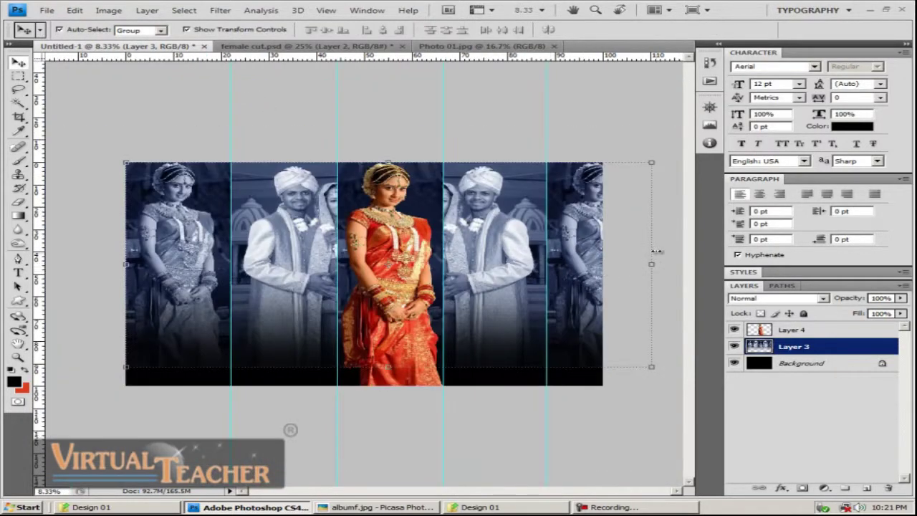
{"action": "left_click", "coordinate": [559, 125]}
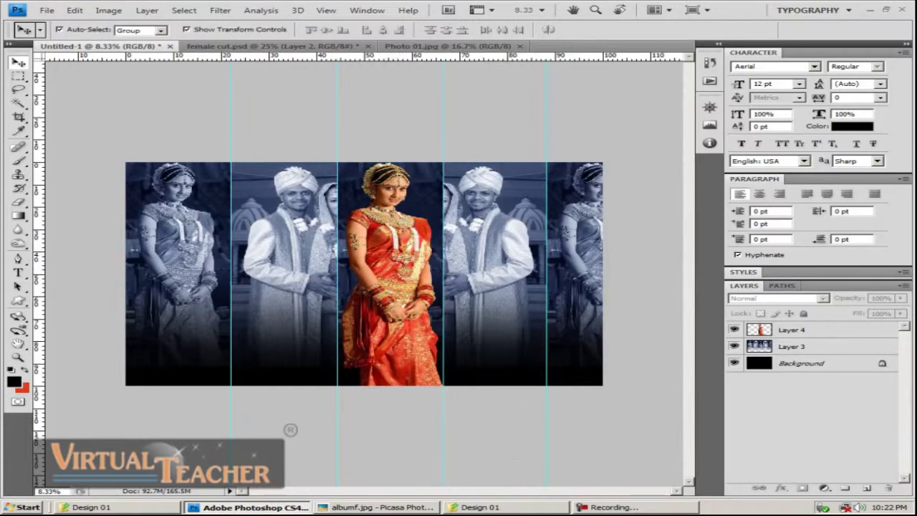
{"action": "left_click", "coordinate": [378, 507]}
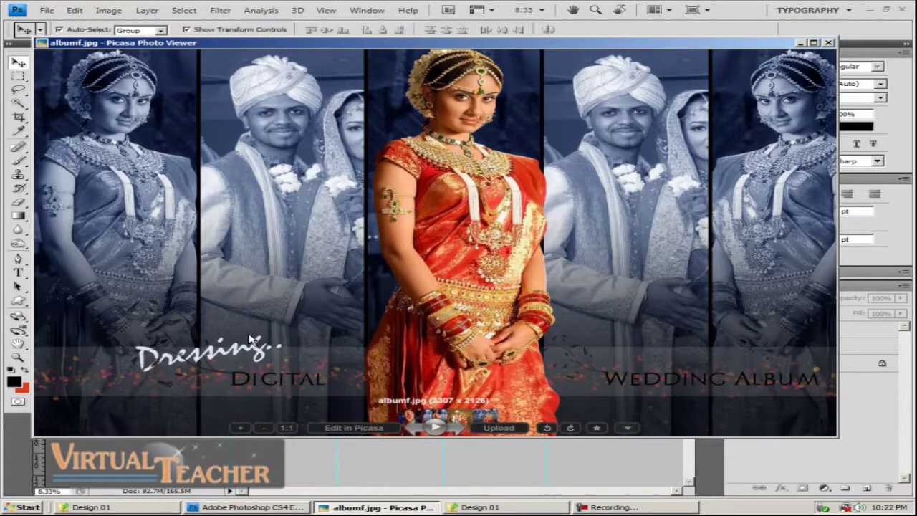
{"action": "left_click", "coordinate": [801, 43]}
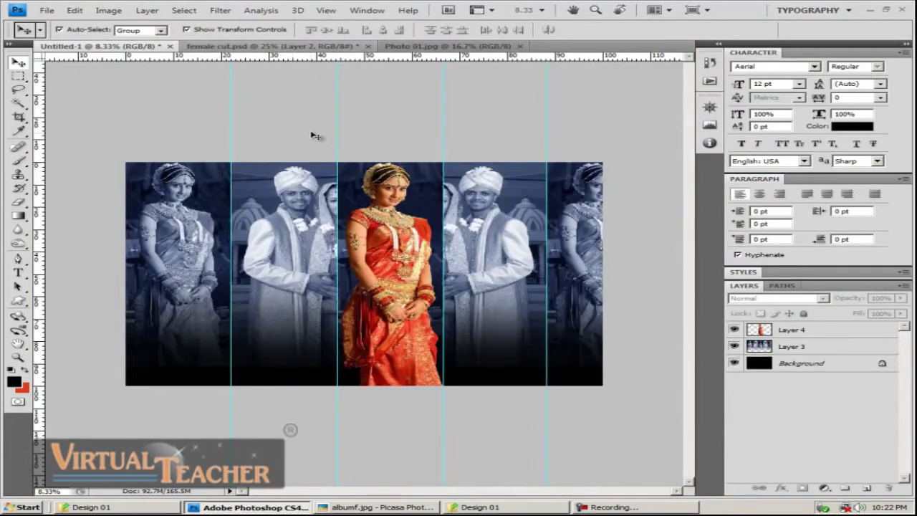
Select a full-width horizontal strip ending at the blue photos' lower edge and add a new layer above Layer 3
{"action": "left_click", "coordinate": [18, 76]}
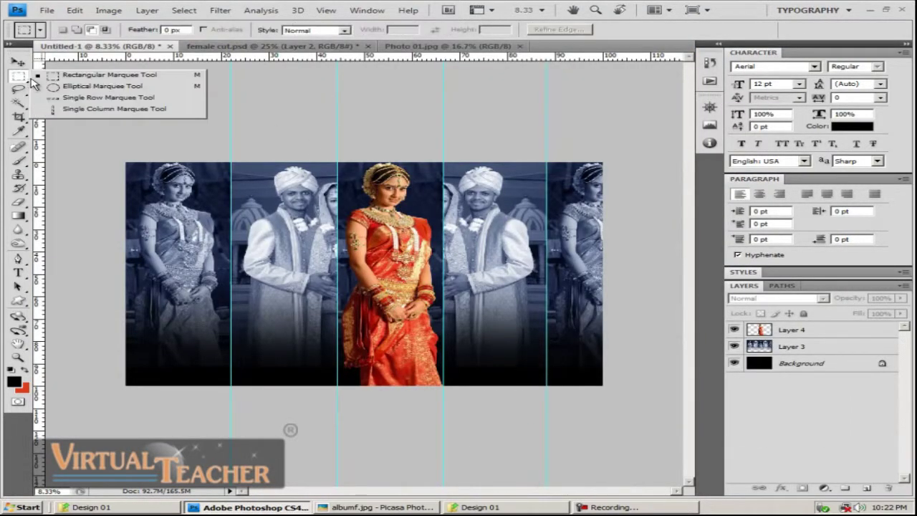
{"action": "left_click", "coordinate": [119, 77]}
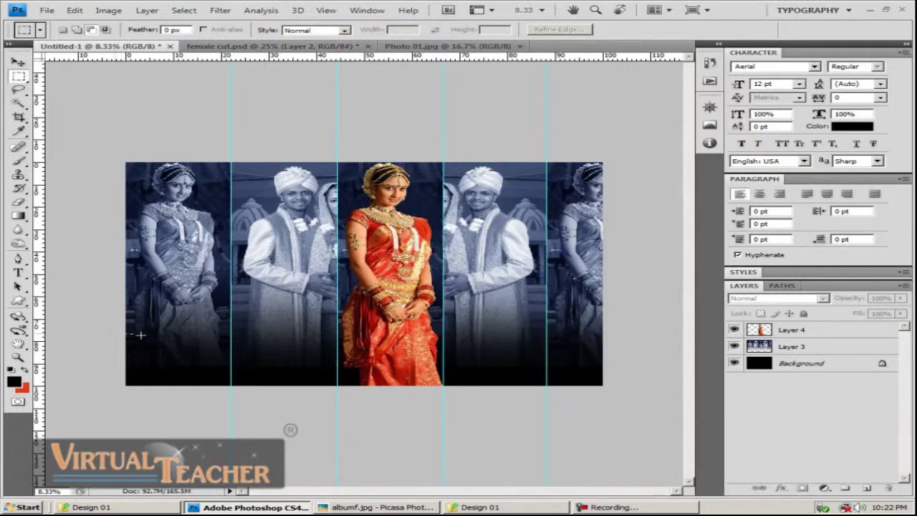
{"action": "left_click_drag", "start_coordinate": [358, 363], "coordinate": [630, 367]}
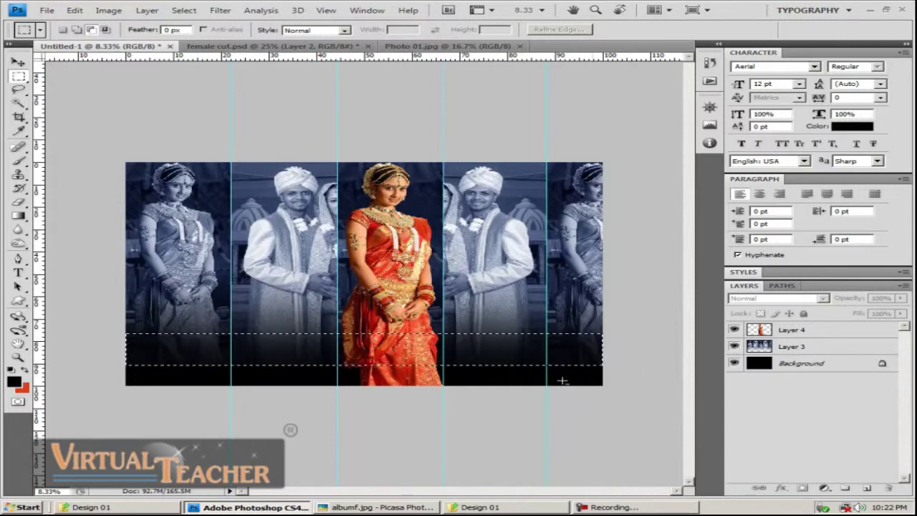
{"action": "left_click", "coordinate": [791, 348]}
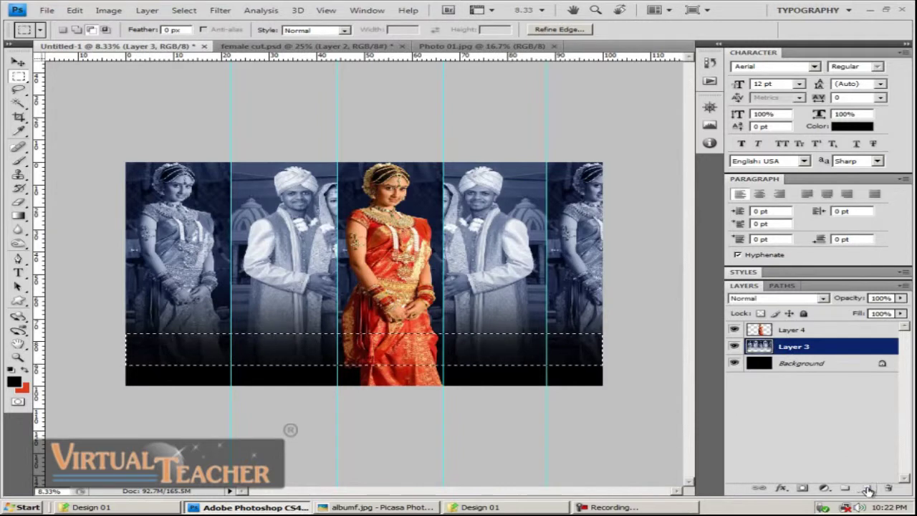
{"action": "left_click", "coordinate": [867, 489]}
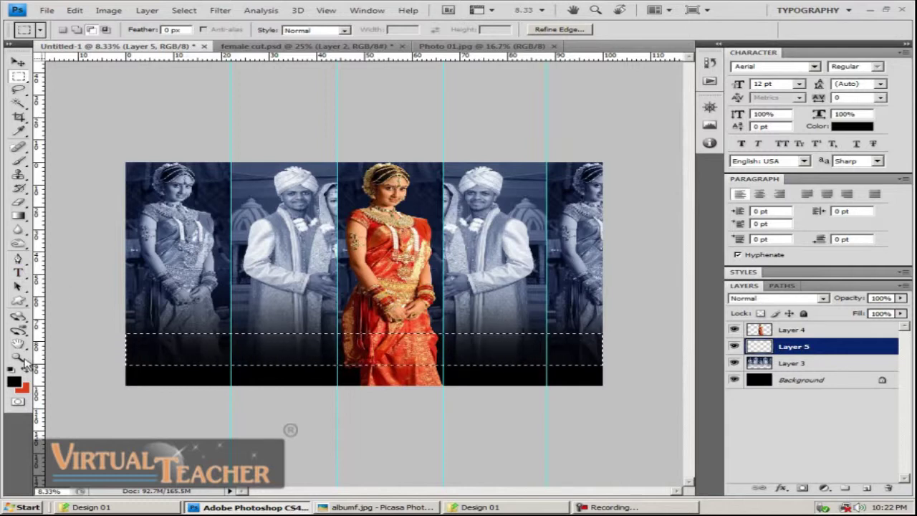
Set the foreground color to f0f0f0 and fill the strip selection on Layer 5 with it
{"action": "left_click", "coordinate": [14, 384]}
{"action": "left_click_drag", "start_coordinate": [435, 251], "coordinate": [336, 183]}
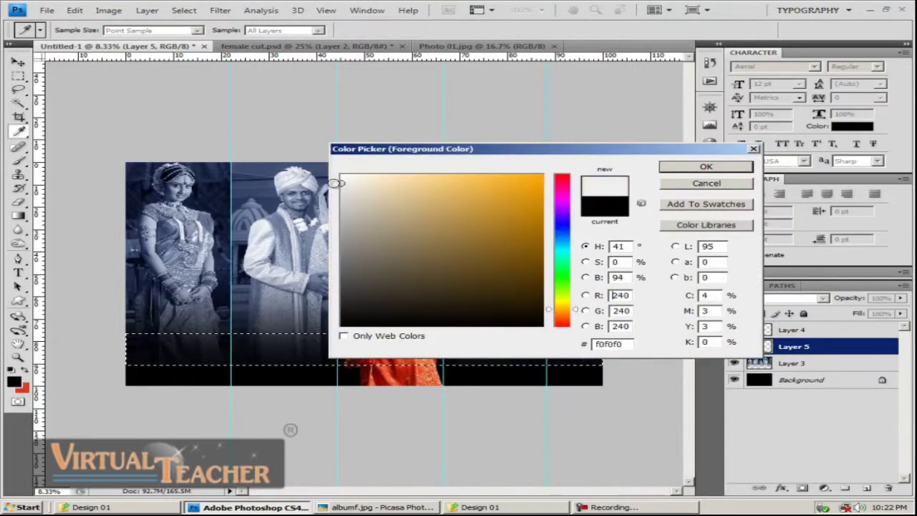
{"action": "left_click", "coordinate": [704, 166]}
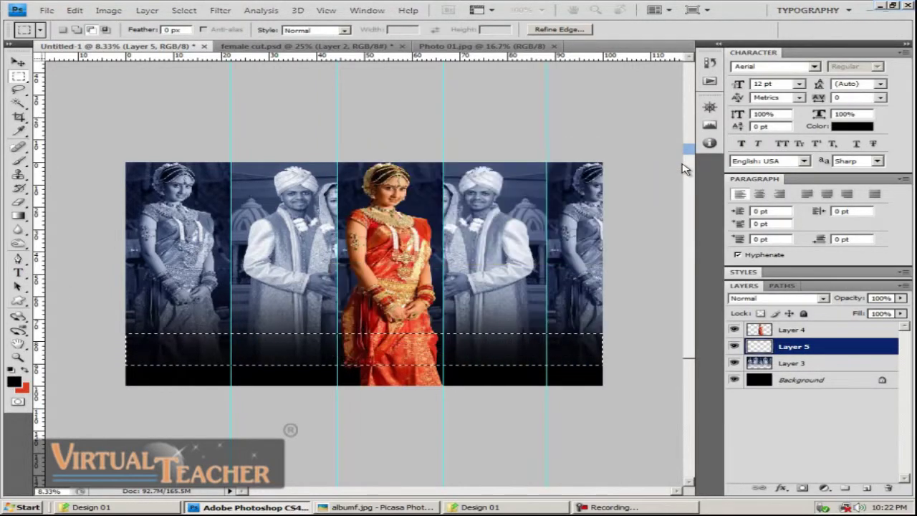
{"action": "key", "text": "alt+BackSpace"}
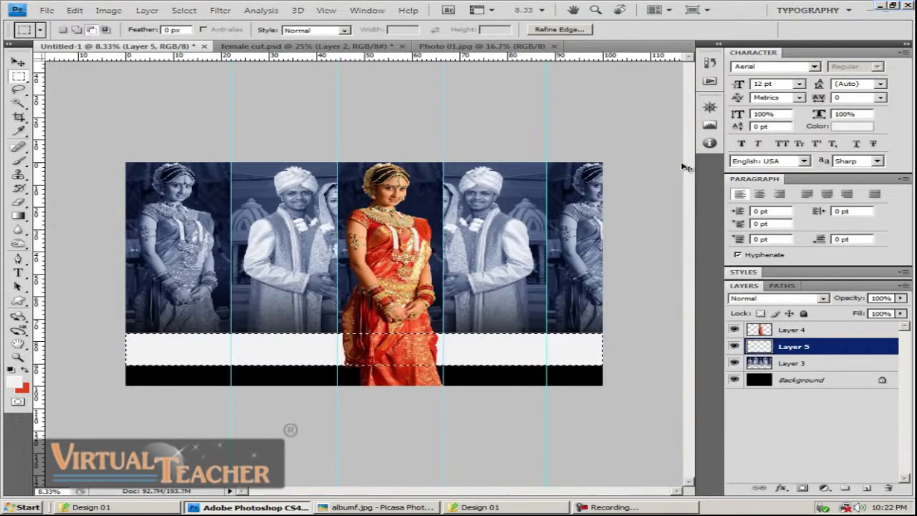
Lower the light strip on Layer 5 to 25% opacity and deselect the layer
{"action": "key", "text": "v"}
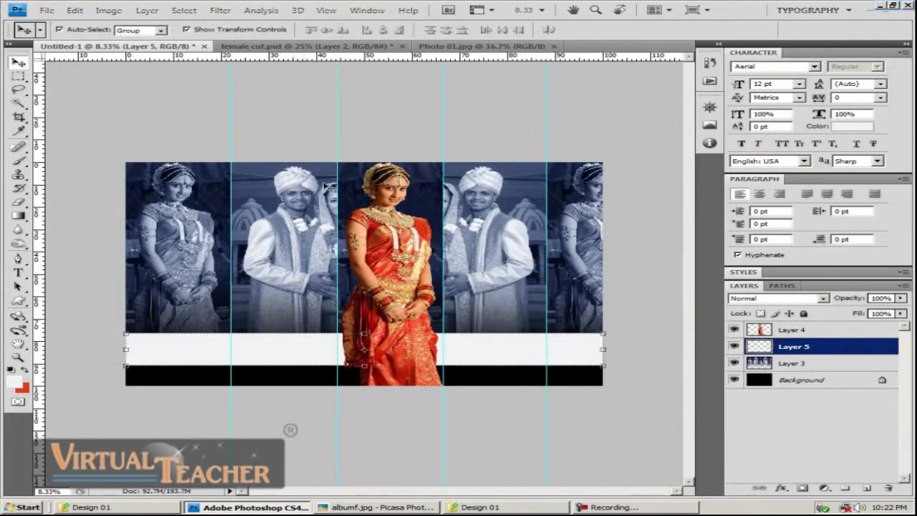
{"action": "left_click", "coordinate": [393, 115]}
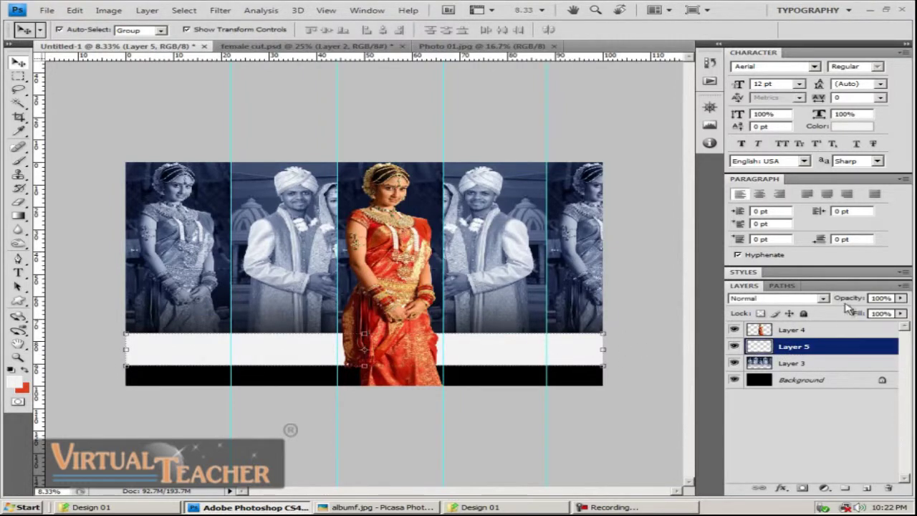
{"action": "left_click_drag", "start_coordinate": [855, 300], "coordinate": [797, 318]}
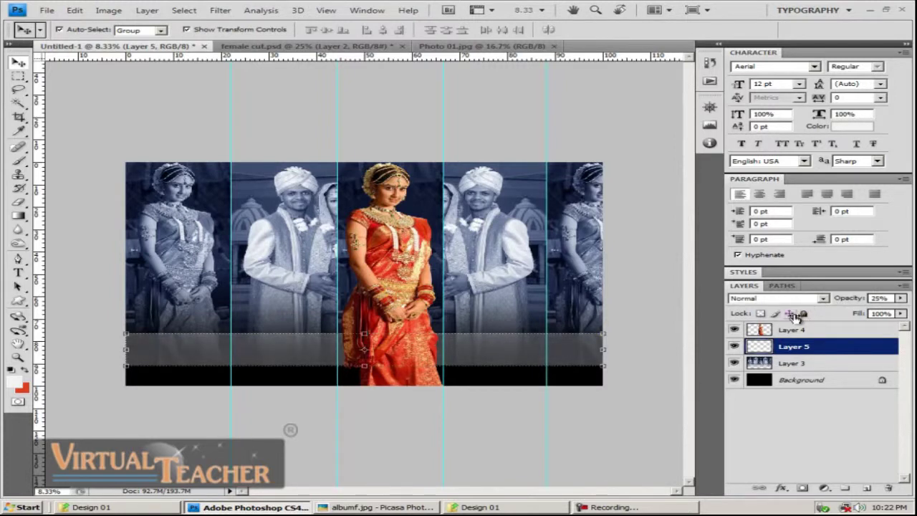
{"action": "left_click", "coordinate": [602, 411]}
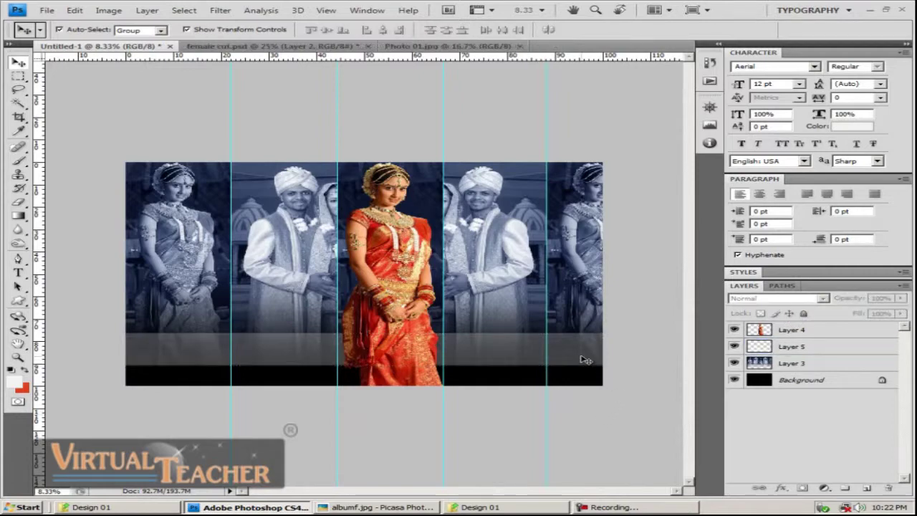
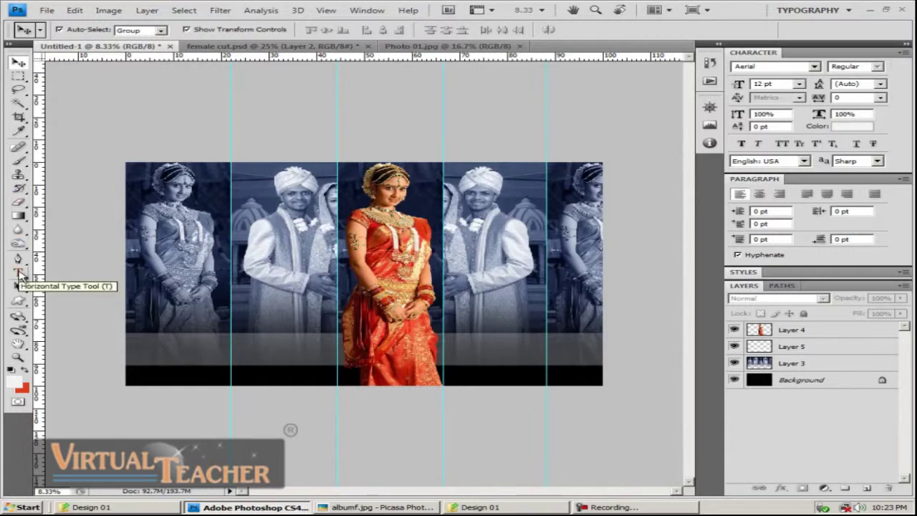
Add the text "Dressing..." on the translucent strip below the first bride photo
{"action": "left_click", "coordinate": [20, 273]}
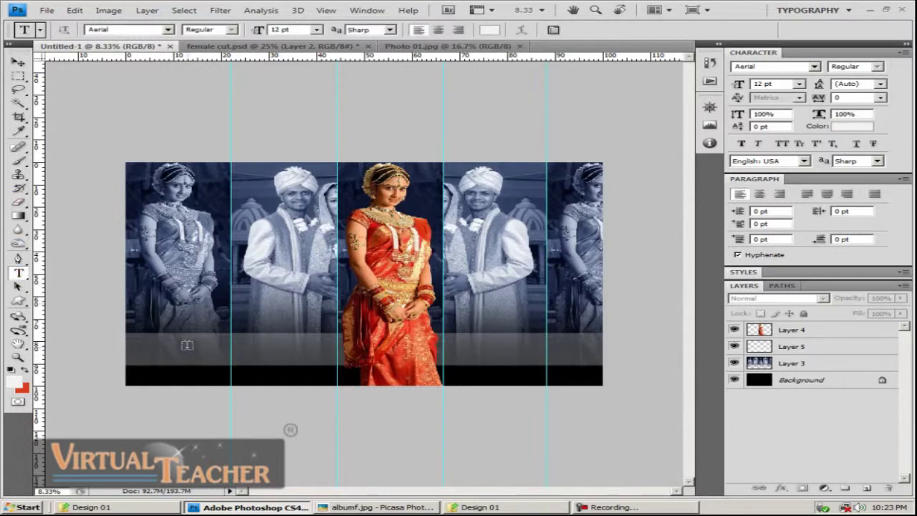
{"action": "left_click", "coordinate": [186, 345]}
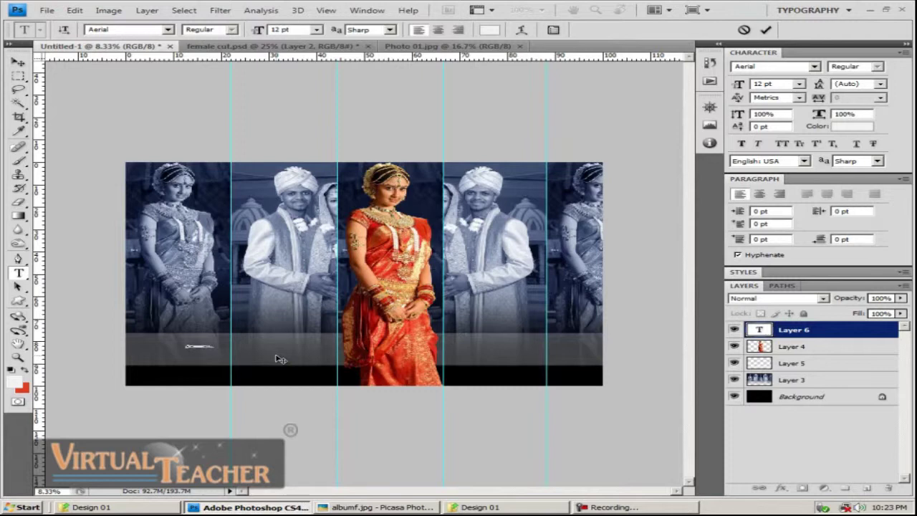
{"action": "key", "text": "ctrl+Return"}
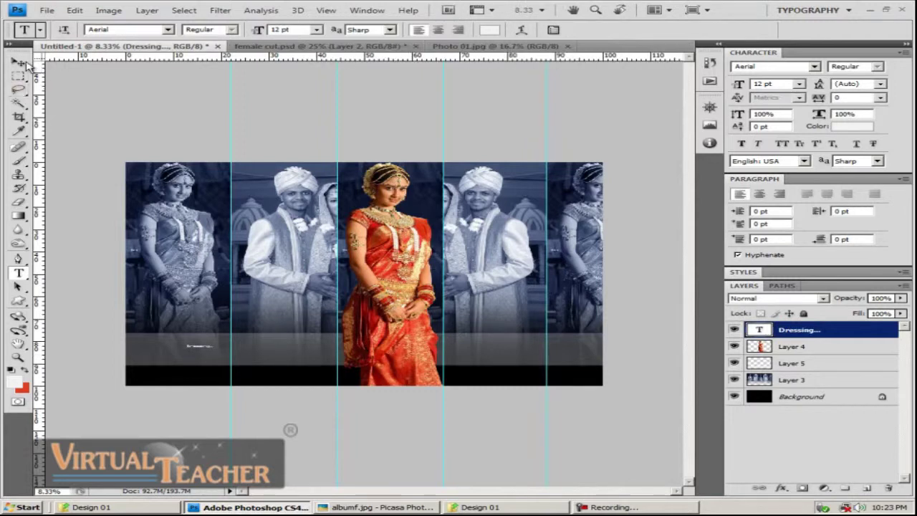
Change the "Dressing..." text to the Jellyka, Saint-Andrew's Queen font at 75 pt
{"action": "left_click", "coordinate": [18, 61]}
{"action": "left_click_drag", "start_coordinate": [733, 91], "coordinate": [754, 94]}
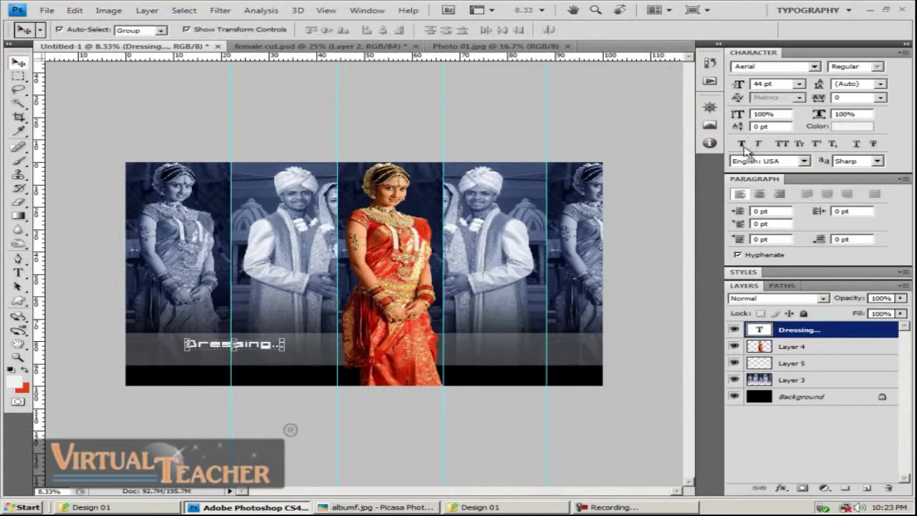
{"action": "left_click", "coordinate": [815, 66]}
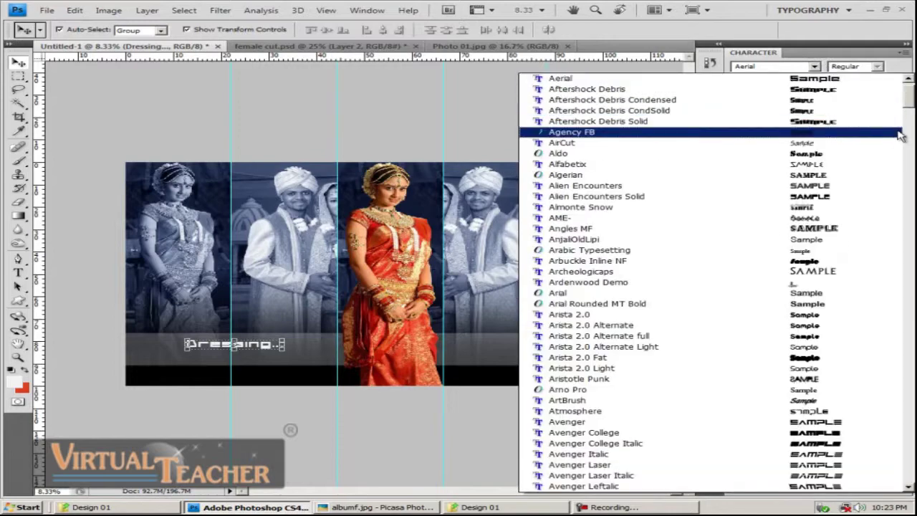
{"action": "left_click_drag", "start_coordinate": [908, 99], "coordinate": [908, 223]}
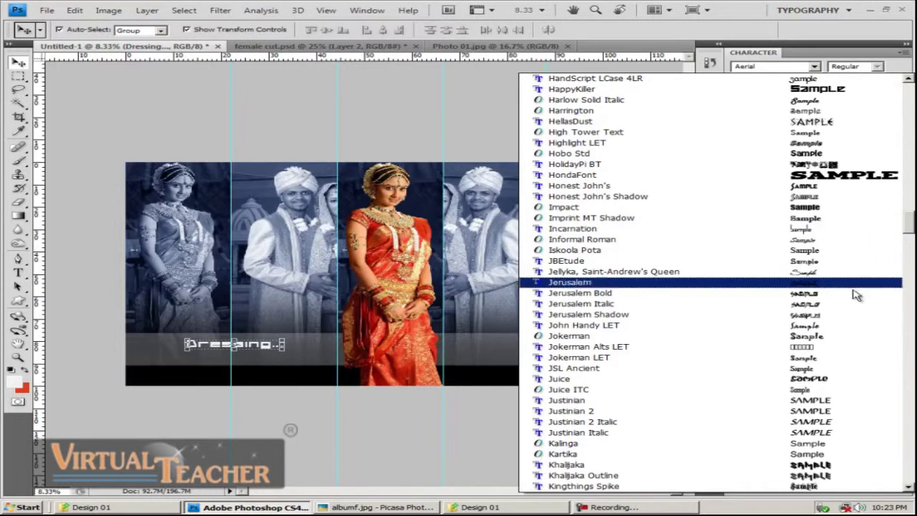
{"action": "left_click", "coordinate": [831, 272]}
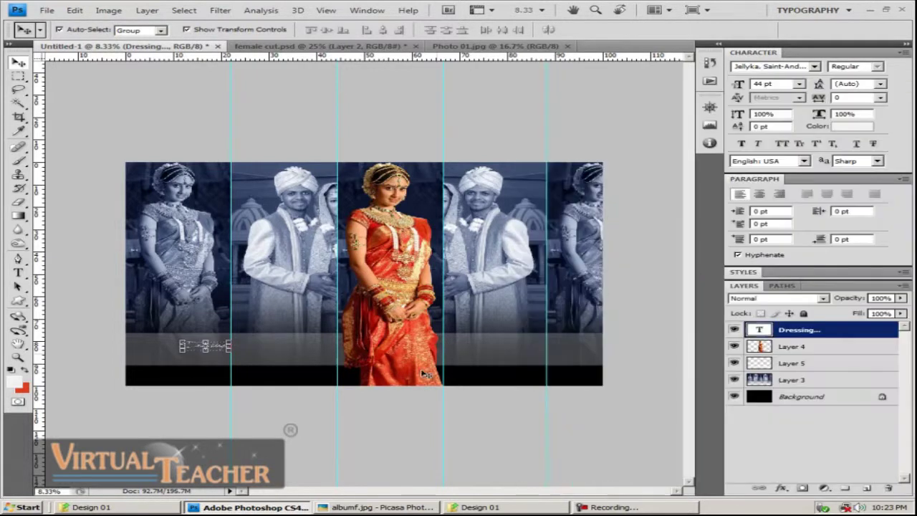
{"action": "mouse_move", "coordinate": [738, 90]}
{"action": "left_mouse_down"}
{"action": "mouse_move", "coordinate": [777, 106]}
{"action": "mouse_move", "coordinate": [740, 93]}
{"action": "left_mouse_up"}
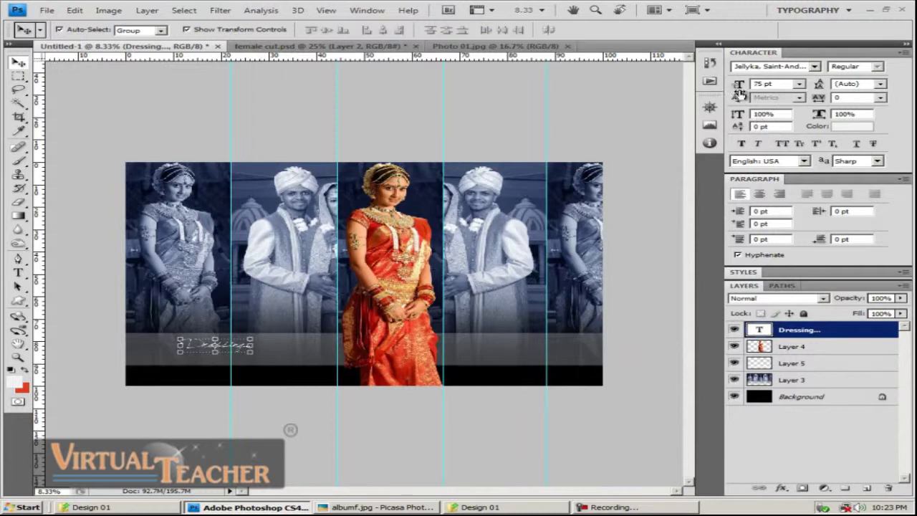
Shift the "Dressing..." text along the strip toward the central bride and change it to Vladimir Script at 89 pt
{"action": "left_click", "coordinate": [290, 429]}
{"action": "left_click_drag", "start_coordinate": [244, 347], "coordinate": [299, 352]}
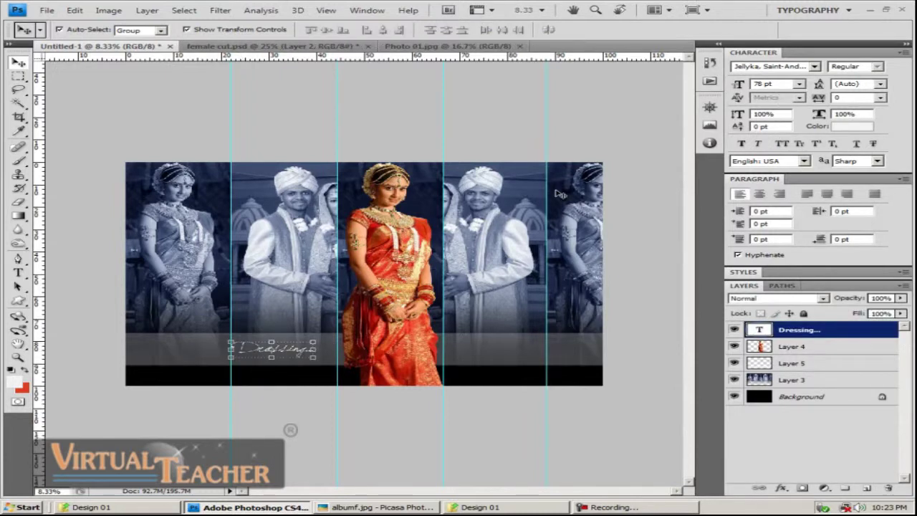
{"action": "left_click", "coordinate": [815, 66]}
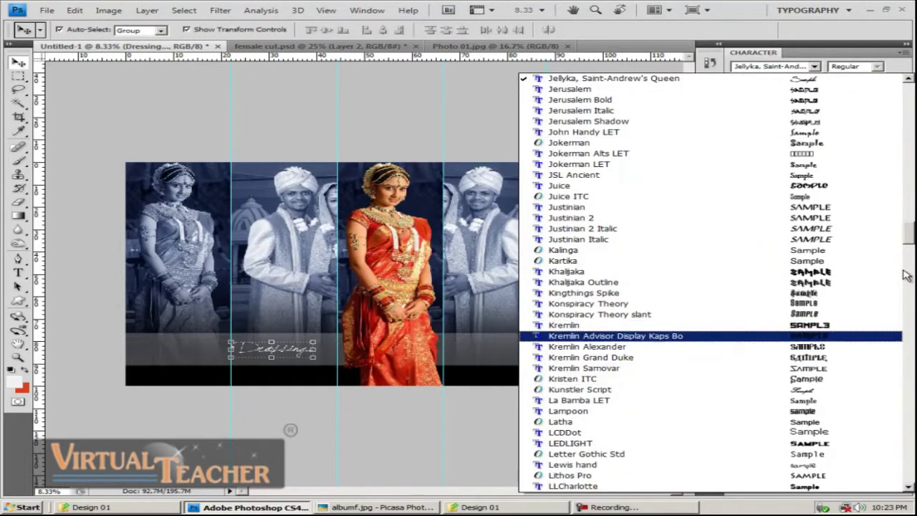
{"action": "left_click_drag", "start_coordinate": [909, 238], "coordinate": [891, 413]}
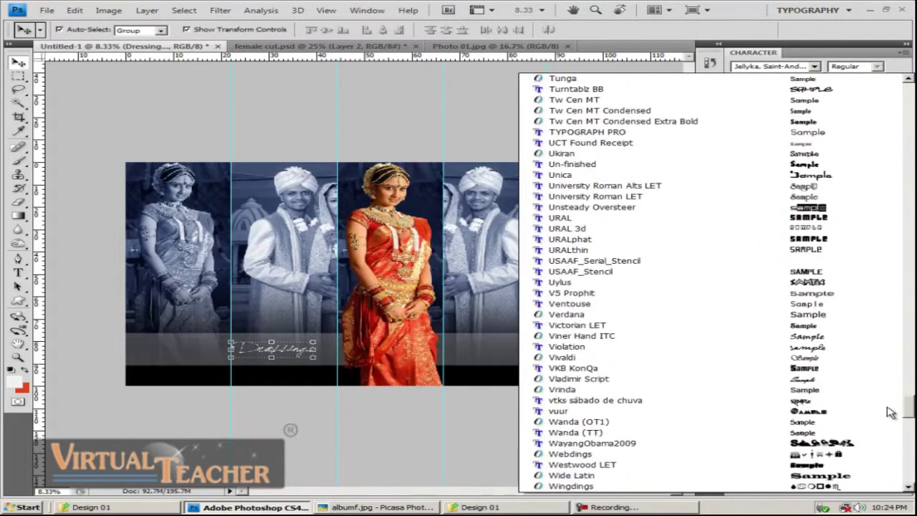
{"action": "left_click", "coordinate": [840, 379]}
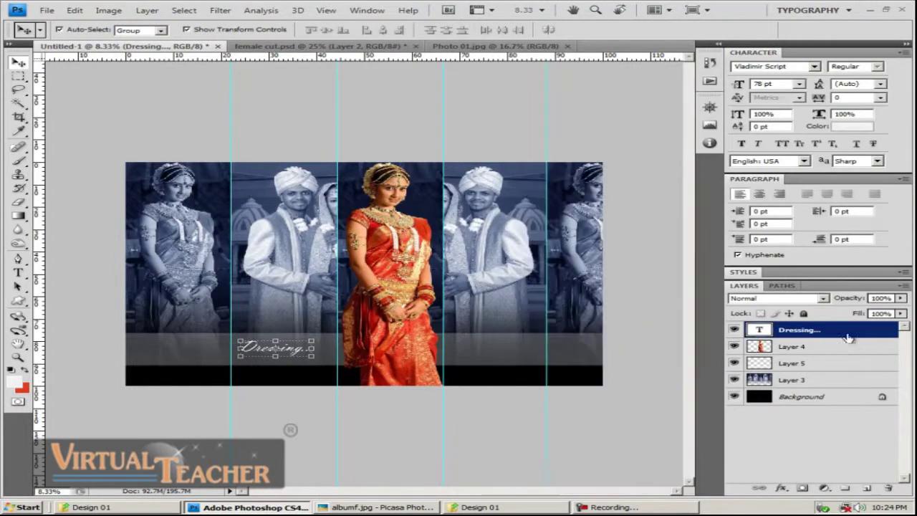
{"action": "left_click_drag", "start_coordinate": [734, 84], "coordinate": [742, 85]}
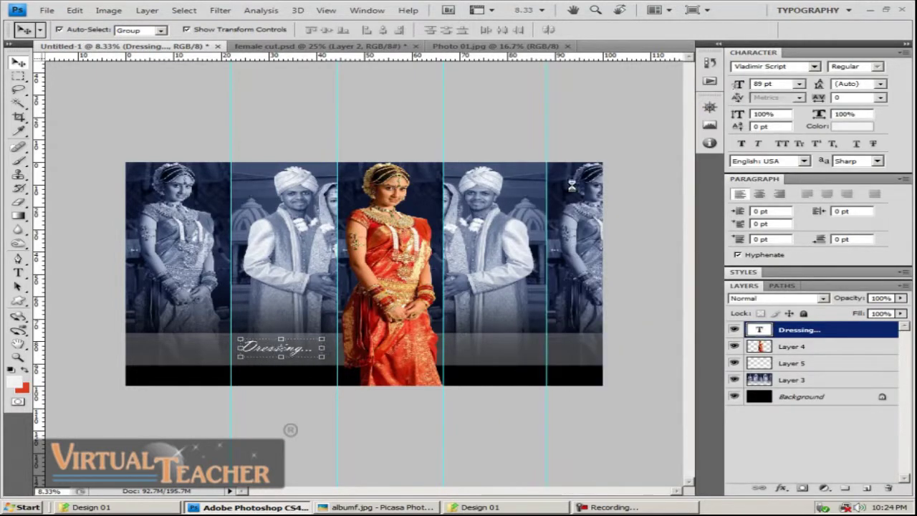
{"action": "left_click", "coordinate": [313, 411]}
Tilt the "Dressing..." text upward across the strip's upper edge, left of the central bride, and enlarge it to 99 pt
{"action": "left_click_drag", "start_coordinate": [276, 347], "coordinate": [267, 324]}
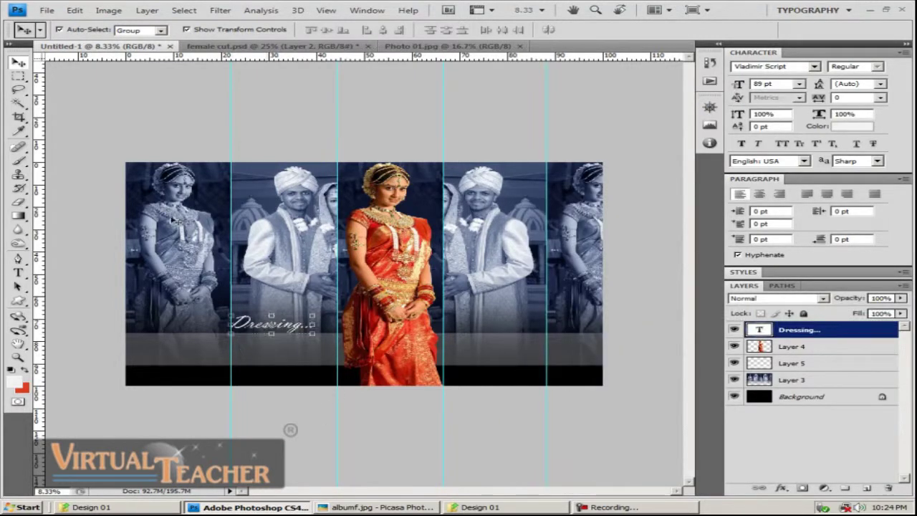
{"action": "left_click_drag", "start_coordinate": [321, 341], "coordinate": [245, 332]}
{"action": "key", "text": "Return"}
{"action": "left_click", "coordinate": [295, 414]}
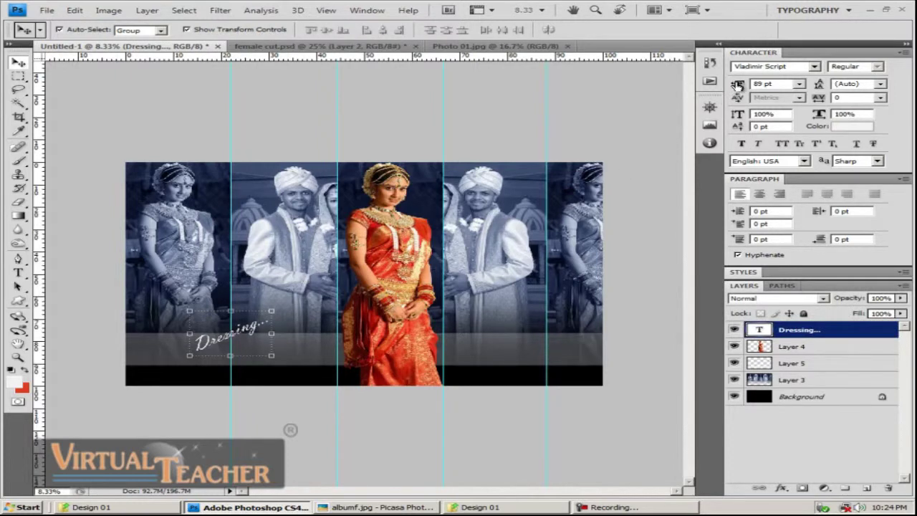
{"action": "left_click", "coordinate": [300, 438]}
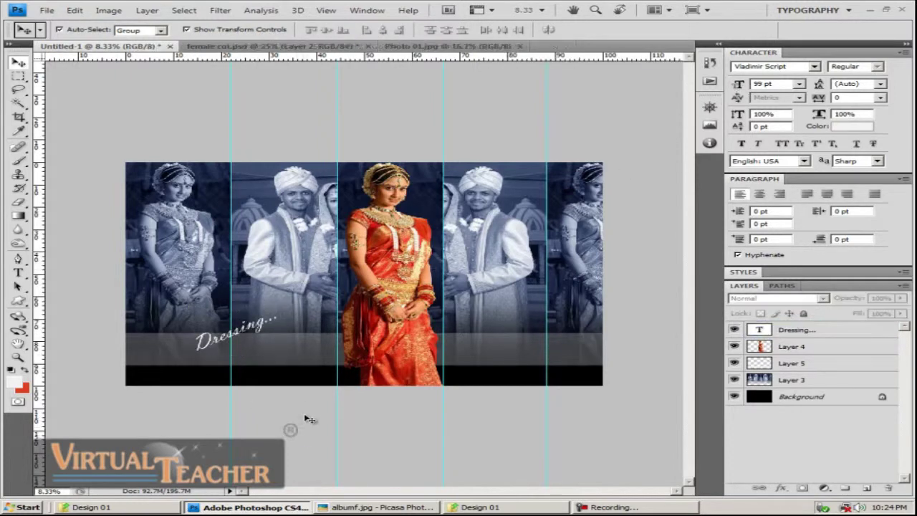
Flatten the tilt of the "Dressing..." text slightly and reposition it across the strip's upper edge
{"action": "key", "text": "ctrl+plus"}
{"action": "left_click_drag", "start_coordinate": [340, 341], "coordinate": [454, 325]}
{"action": "left_click_drag", "start_coordinate": [302, 341], "coordinate": [316, 332]}
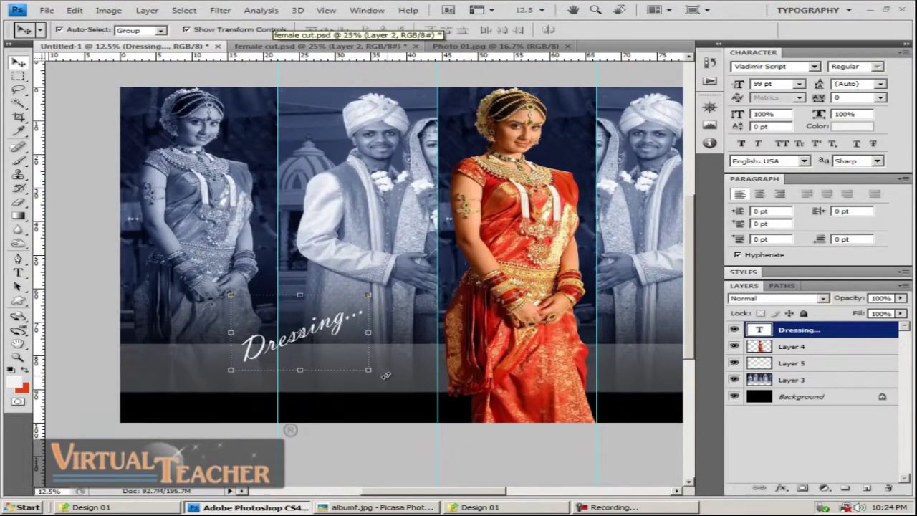
{"action": "left_click_drag", "start_coordinate": [384, 375], "coordinate": [382, 394]}
{"action": "key", "text": "Return"}
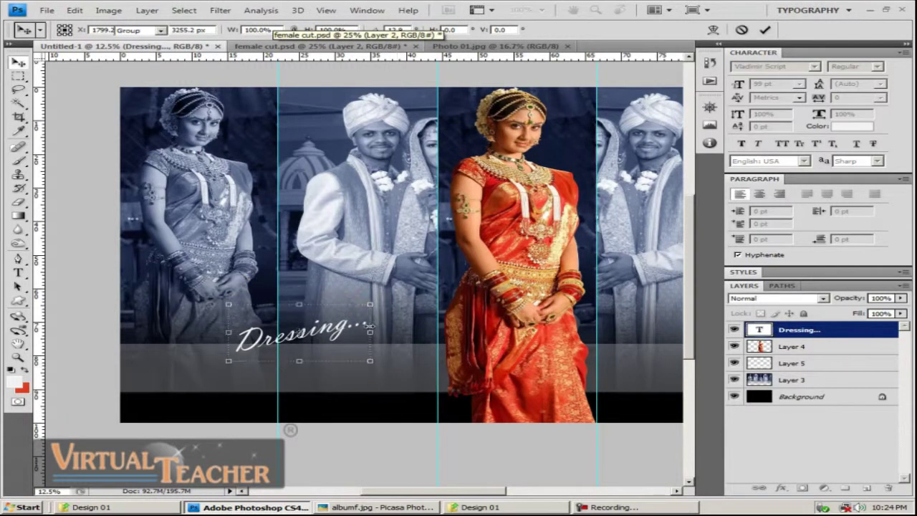
{"action": "left_click", "coordinate": [308, 81]}
{"action": "left_click_drag", "start_coordinate": [297, 343], "coordinate": [290, 351]}
Check the reference design albumf.jpg in Picasa Photo Viewer, return to Photoshop and apply Faux Bold to the "Dressing..." text
{"action": "left_click", "coordinate": [406, 508]}
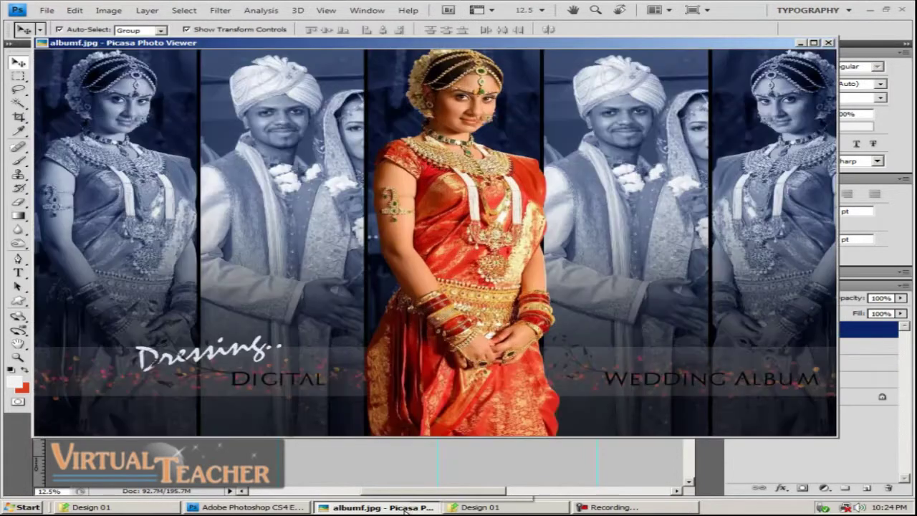
{"action": "left_click", "coordinate": [406, 507]}
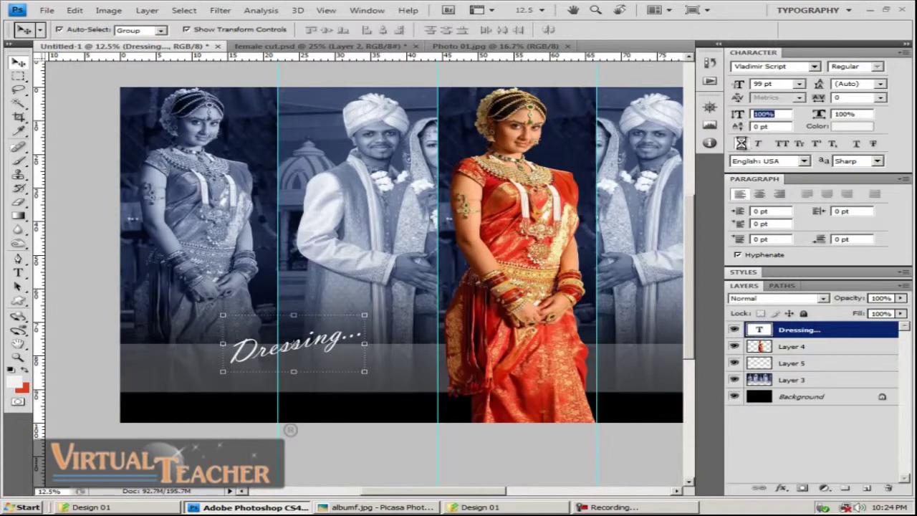
{"action": "left_click", "coordinate": [743, 144]}
{"action": "left_click", "coordinate": [361, 433]}
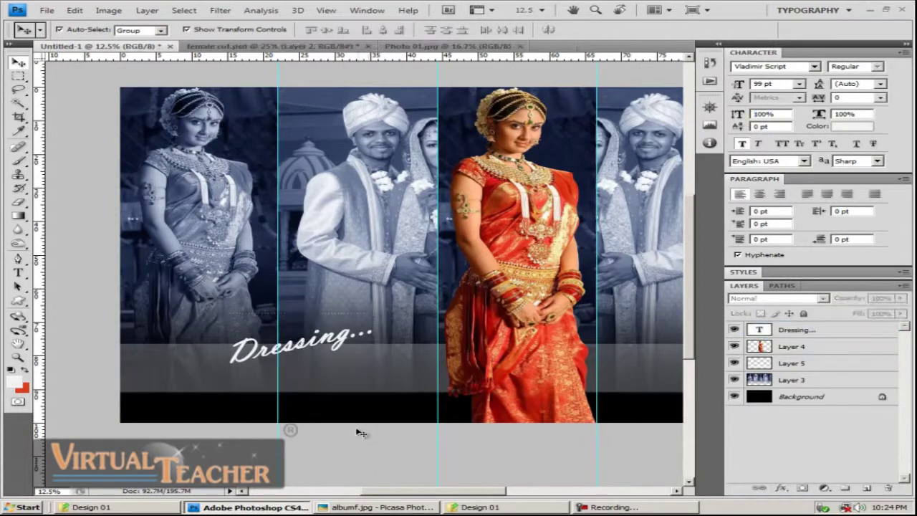
Move the bold "Dressing..." text slightly left over the translucent strip and deselect it
{"action": "left_click_drag", "start_coordinate": [439, 379], "coordinate": [367, 375]}
{"action": "left_click", "coordinate": [238, 337]}
{"action": "left_click_drag", "start_coordinate": [239, 336], "coordinate": [216, 337]}
{"action": "left_click_drag", "start_coordinate": [362, 370], "coordinate": [433, 346]}
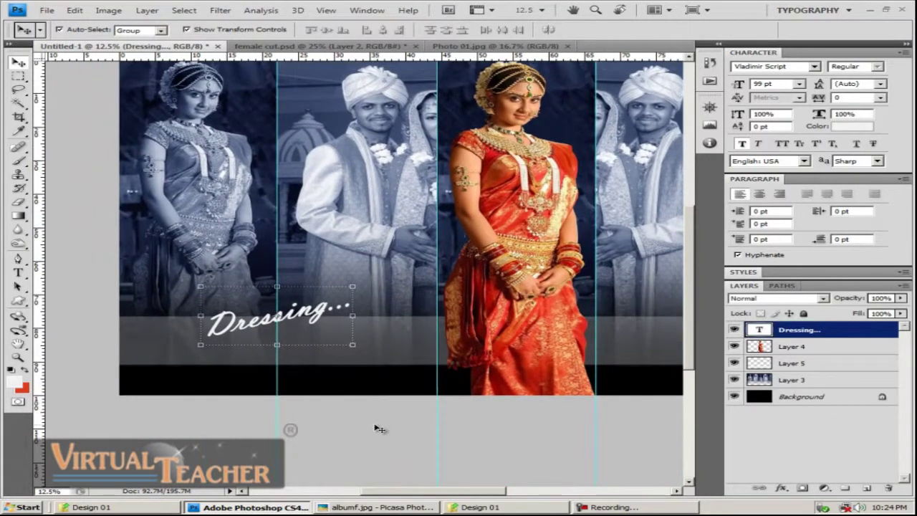
{"action": "left_click", "coordinate": [376, 428]}
Add the text "DIGITAL WEDDING ALBUM" on the translucent strip below "Dressing..."
{"action": "key", "text": "t"}
{"action": "left_click", "coordinate": [260, 349]}
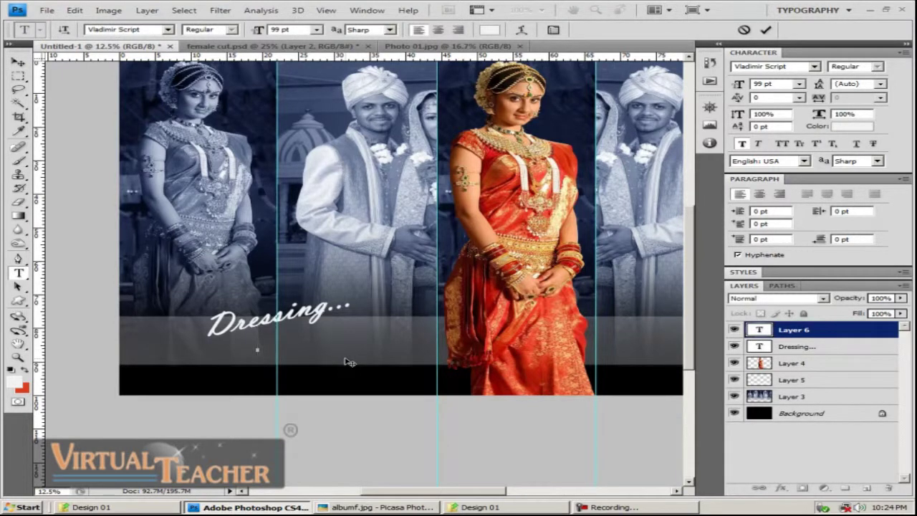
{"action": "type", "text": "DIG"}
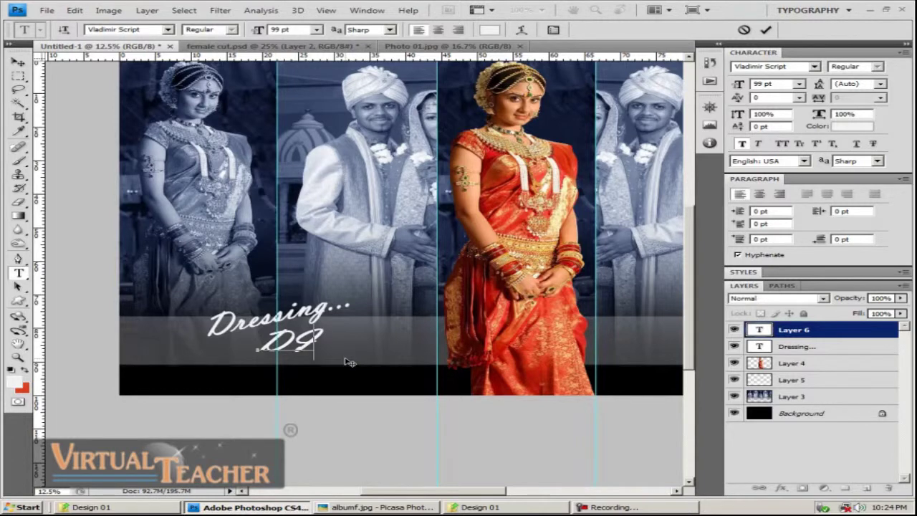
{"action": "type", "text": "GITAL"}
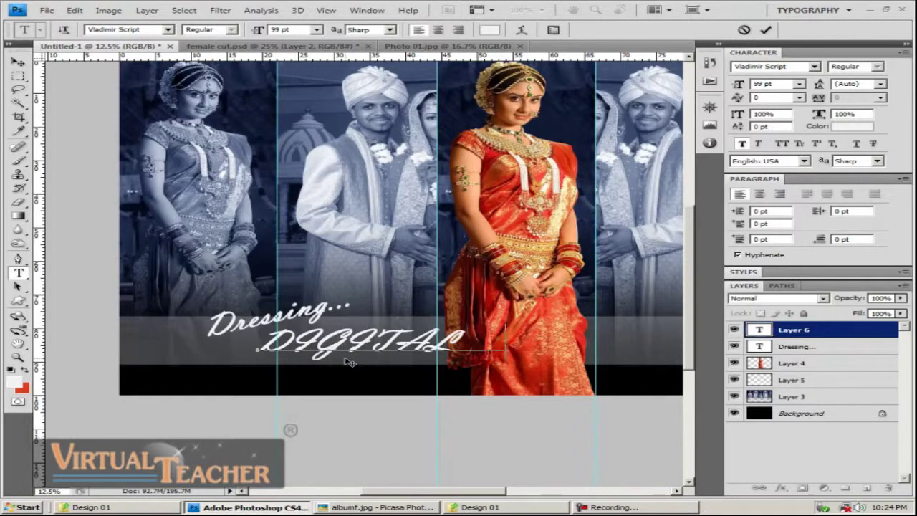
{"action": "type", "text": " WEDDING"}
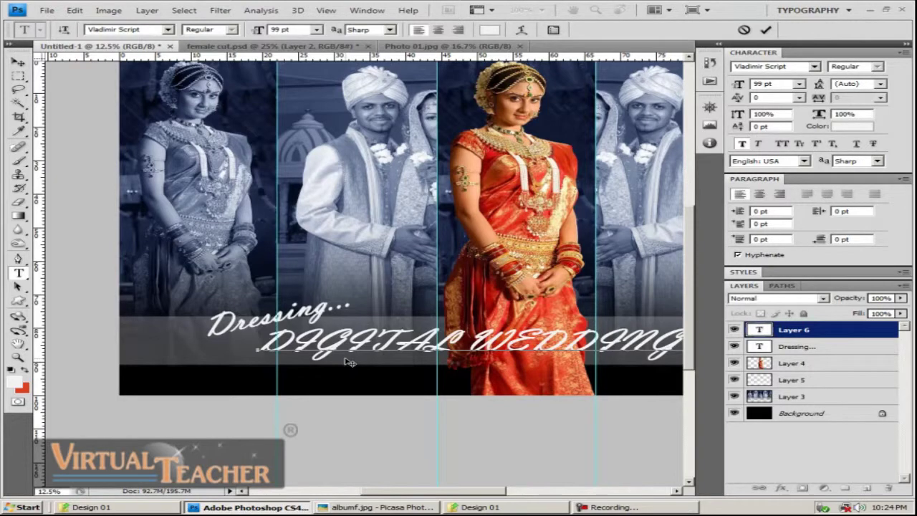
{"action": "key", "text": "ctrl+Return"}
{"action": "key", "text": "v"}
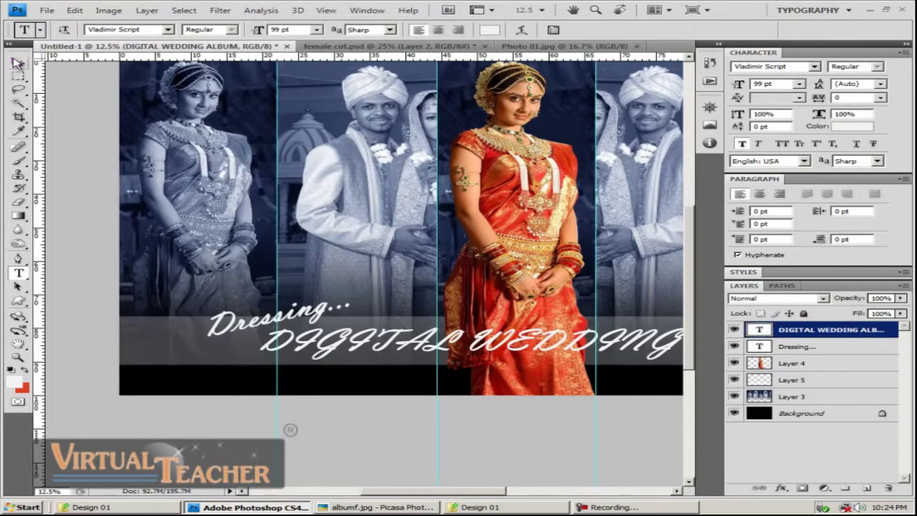
Change the "DIGITAL WEDDING ALBUM" text to the Archeologicaps font
{"action": "left_click_drag", "start_coordinate": [520, 357], "coordinate": [332, 318]}
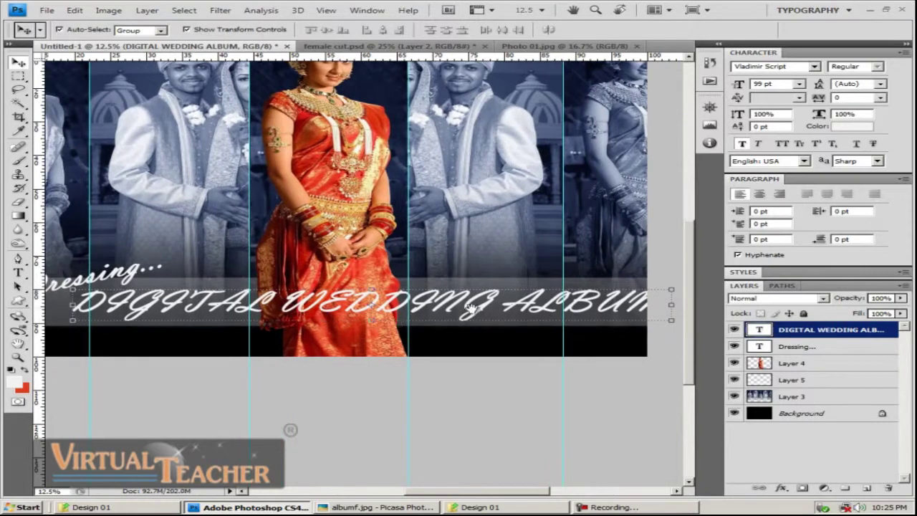
{"action": "left_click_drag", "start_coordinate": [409, 309], "coordinate": [471, 320]}
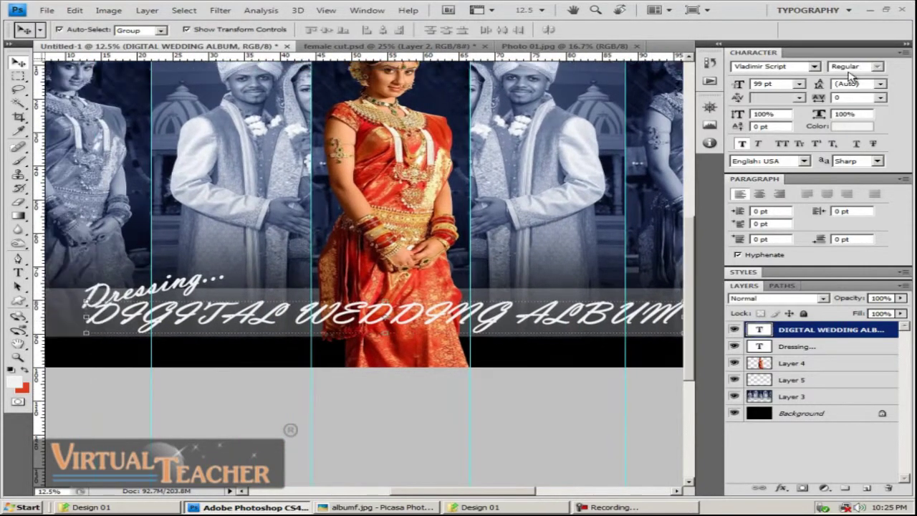
{"action": "left_click", "coordinate": [816, 66]}
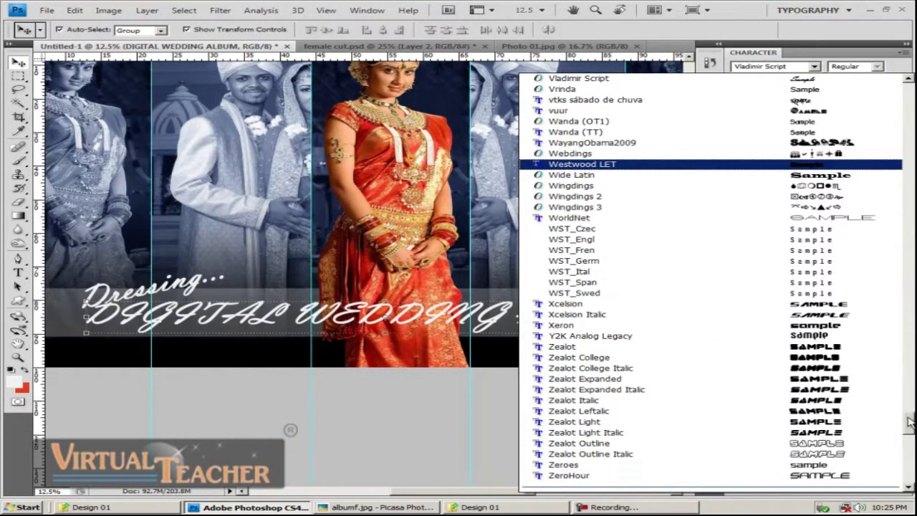
{"action": "left_click_drag", "start_coordinate": [910, 423], "coordinate": [911, 86]}
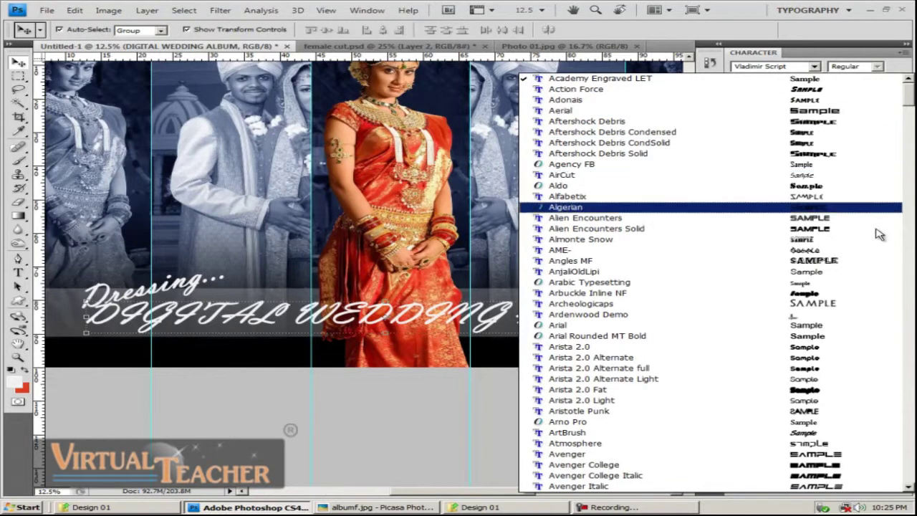
{"action": "left_click", "coordinate": [581, 304]}
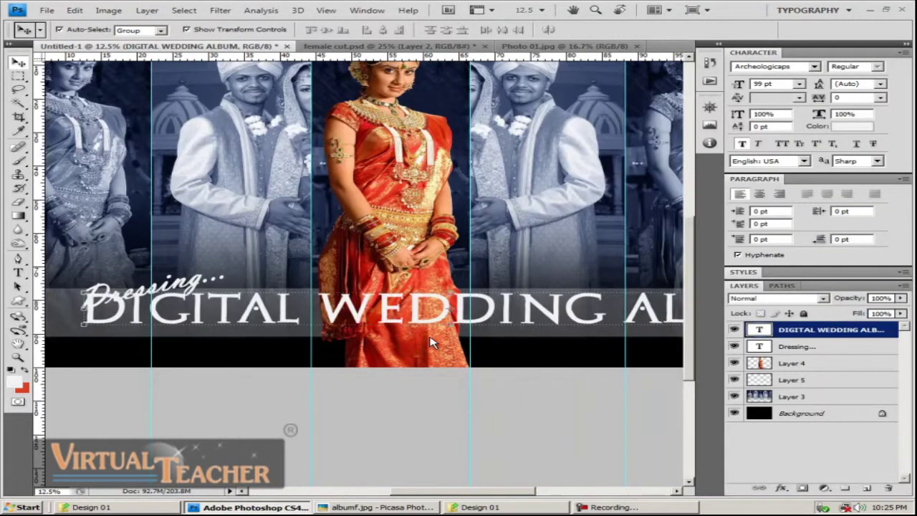
Remove Faux Bold from the "DIGITAL WEDDING ALBUM" text and reduce its size to 40 pt
{"action": "left_click_drag", "start_coordinate": [737, 84], "coordinate": [728, 99]}
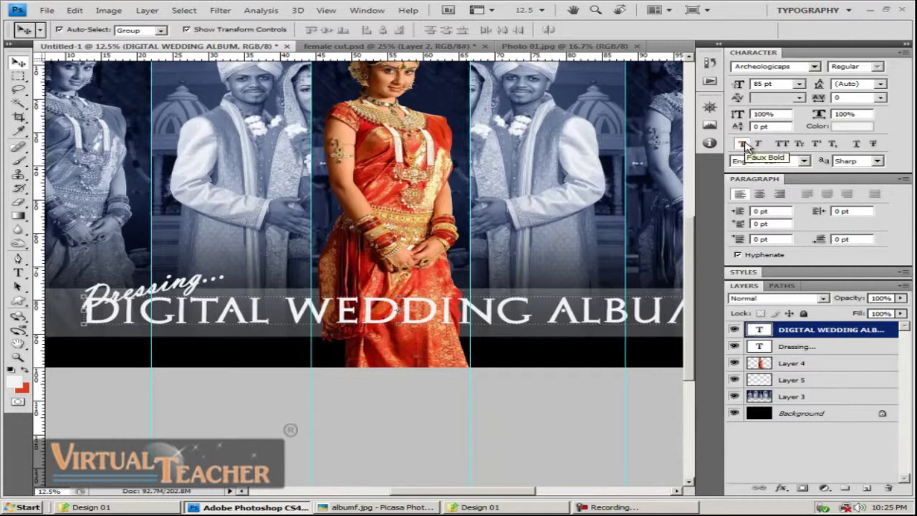
{"action": "left_click", "coordinate": [744, 144]}
{"action": "mouse_move", "coordinate": [742, 91]}
{"action": "left_mouse_down"}
{"action": "mouse_move", "coordinate": [710, 104]}
{"action": "mouse_move", "coordinate": [738, 89]}
{"action": "mouse_move", "coordinate": [725, 96]}
{"action": "mouse_move", "coordinate": [735, 98]}
{"action": "left_mouse_up"}
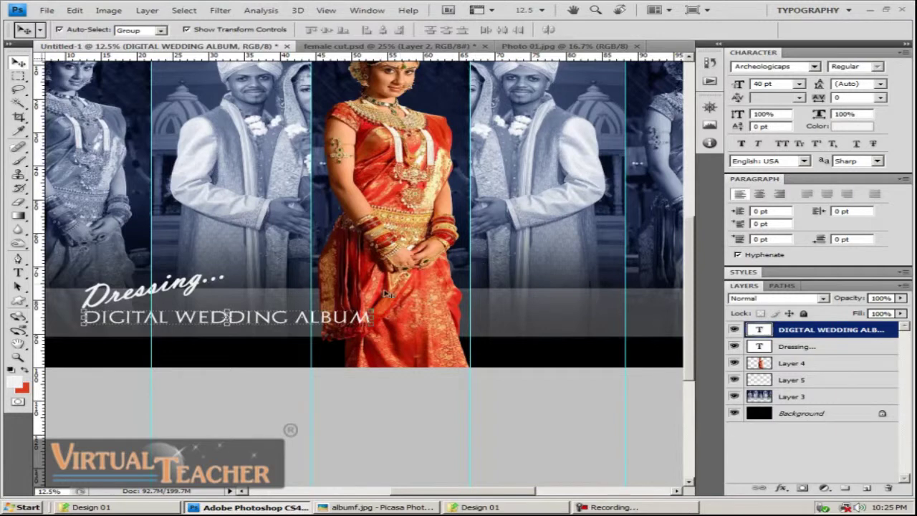
Insert spaces before "ALBUM" to place it beyond the central bride, and set the whole text's tracking to 100
{"action": "key", "text": "t"}
{"action": "left_click", "coordinate": [294, 320]}
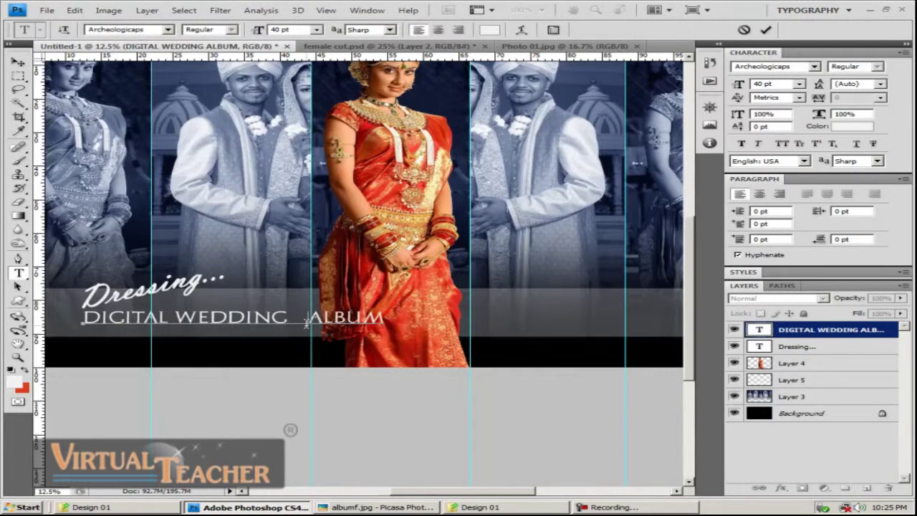
{"action": "left_click", "coordinate": [17, 63]}
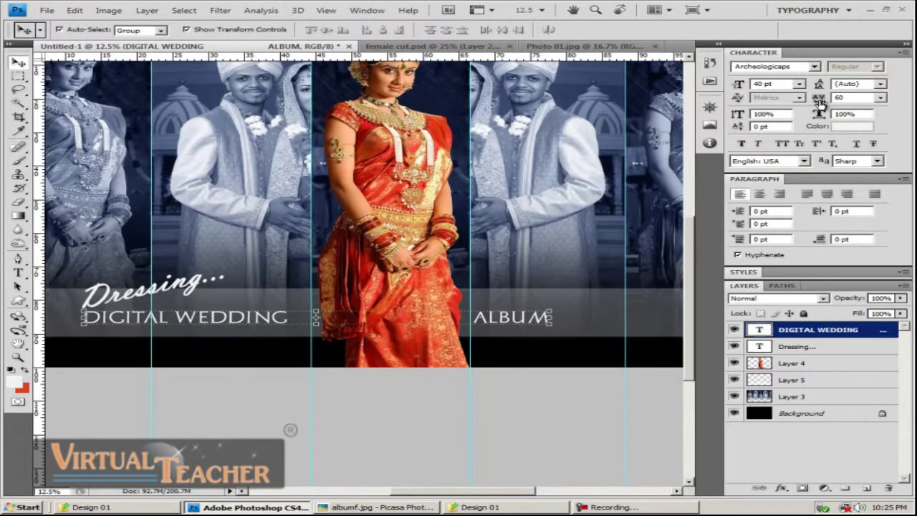
{"action": "left_click_drag", "start_coordinate": [820, 104], "coordinate": [823, 105]}
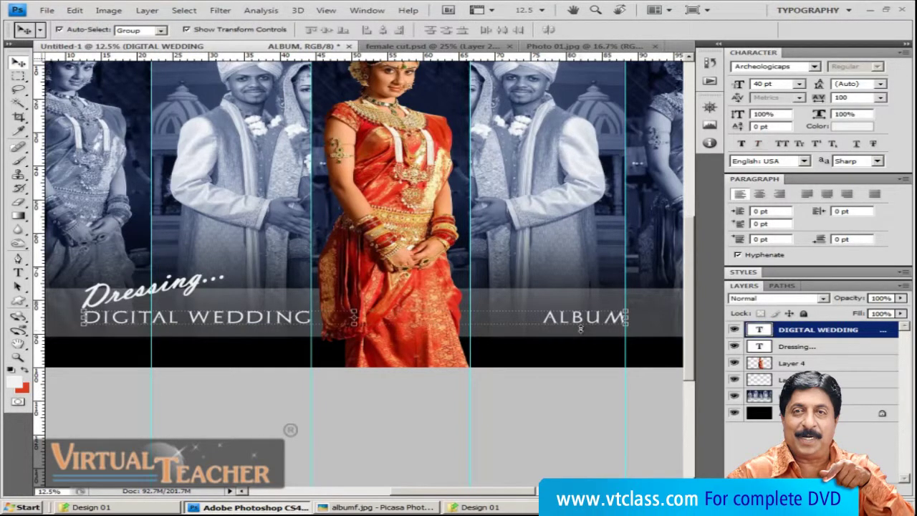
{"action": "mouse_move", "coordinate": [581, 328]}
{"action": "left_mouse_down"}
{"action": "mouse_move", "coordinate": [542, 327]}
{"action": "mouse_move", "coordinate": [574, 321]}
{"action": "left_mouse_up"}
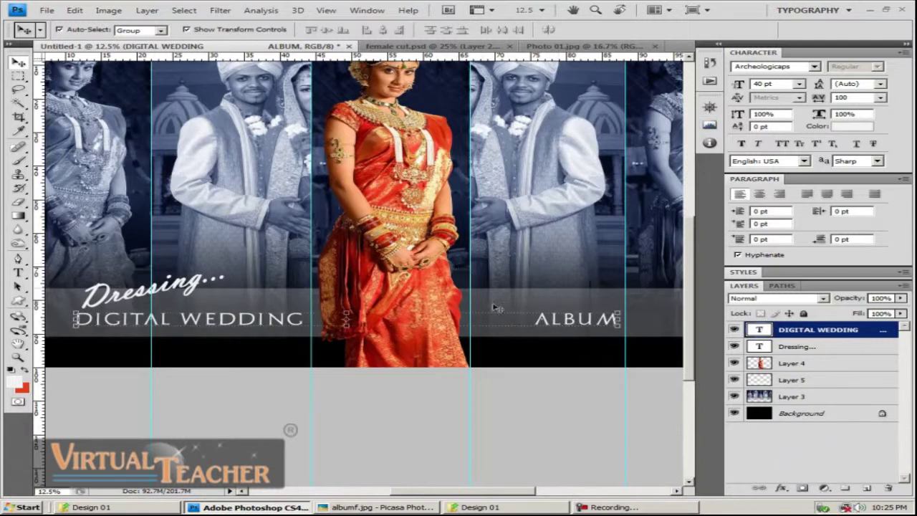
Delete several spaces before "ALBUM" to bring the word closer to the central bride
{"action": "key", "text": "t"}
{"action": "left_click", "coordinate": [529, 321]}
{"action": "key", "text": "BackSpace"}
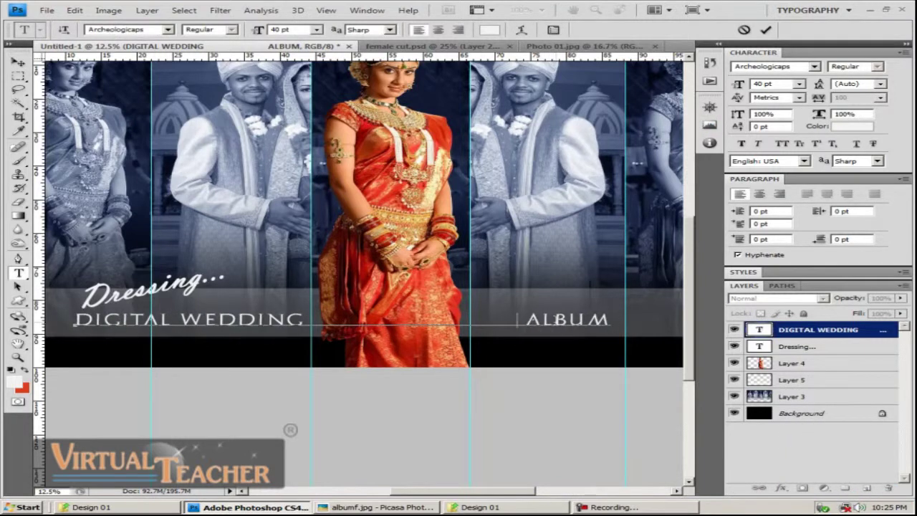
{"action": "key", "text": "BackSpace"}
{"action": "key", "text": "BackSpace"}
{"action": "key", "text": "BackSpace"}
{"action": "key", "text": "BackSpace"}
{"action": "key", "text": "BackSpace"}
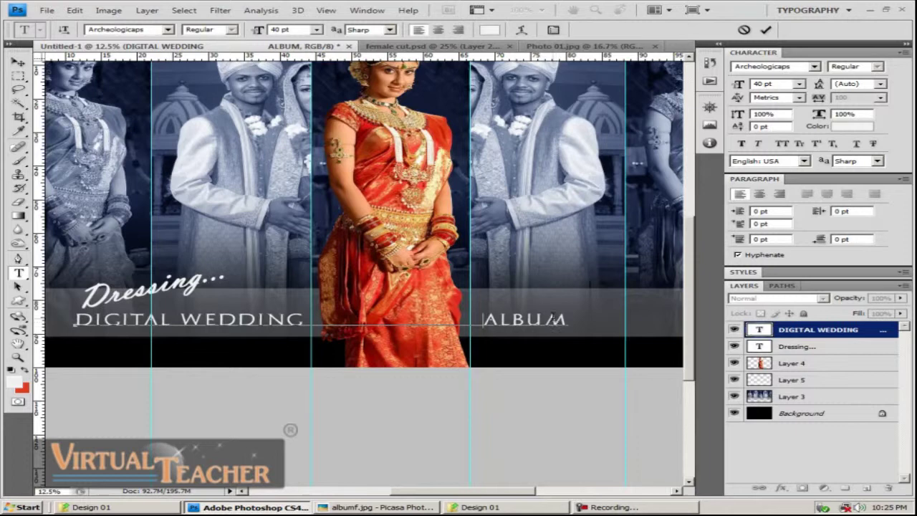
Move the "DIGITAL WEDDING ALBUM" text slightly right and down on the strip, then deselect it
{"action": "left_click", "coordinate": [17, 63]}
{"action": "left_click_drag", "start_coordinate": [534, 321], "coordinate": [542, 324]}
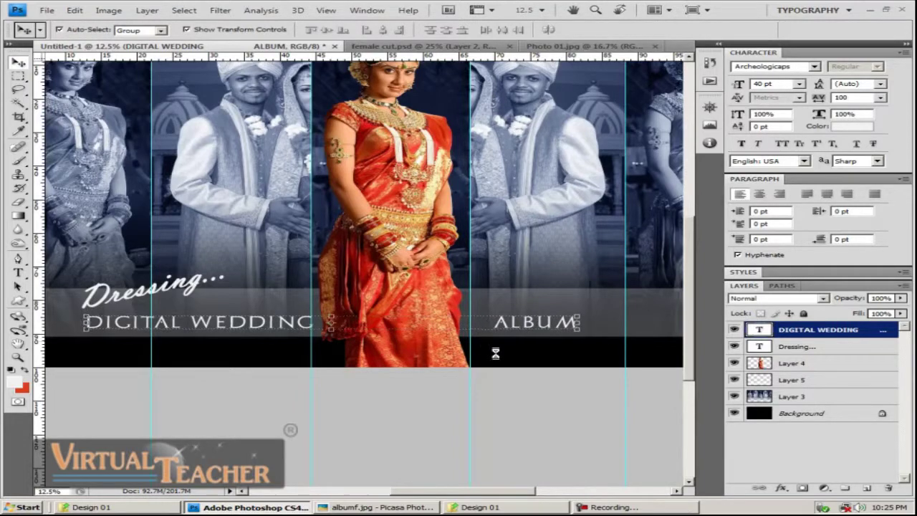
{"action": "key", "text": "Left"}
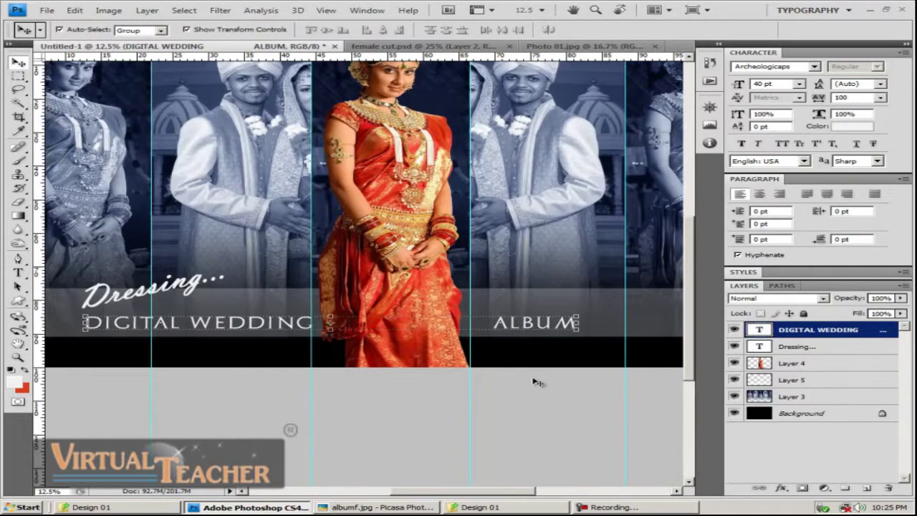
{"action": "key", "text": "ctrl+minus"}
{"action": "left_click", "coordinate": [566, 414]}
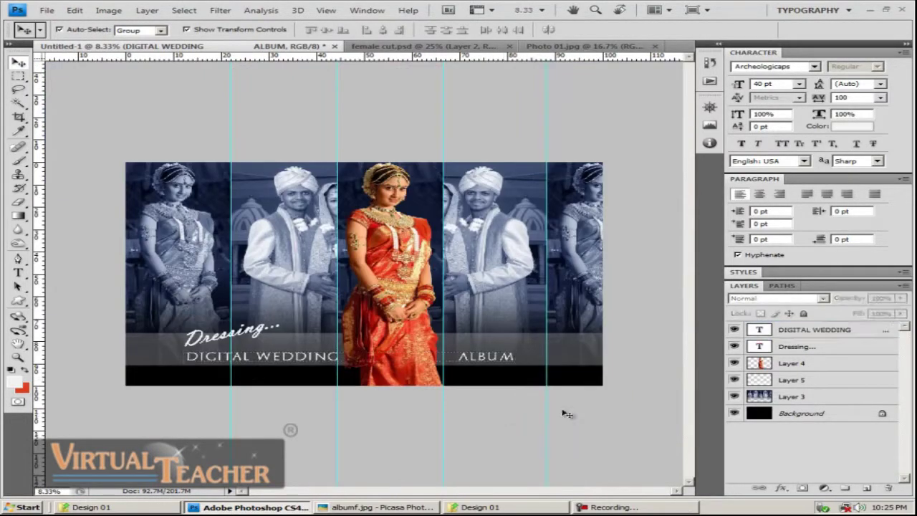
Recolor the "DIGITAL WEDDING ALBUM" text black, lower its layer opacity to 94%, and deselect it
{"action": "left_click", "coordinate": [486, 361]}
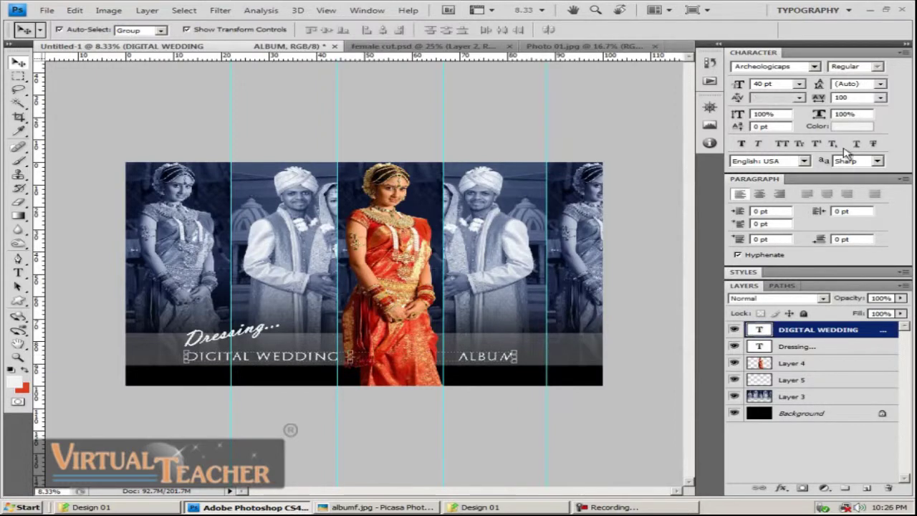
{"action": "left_click", "coordinate": [853, 126]}
{"action": "left_click_drag", "start_coordinate": [598, 151], "coordinate": [632, 113]}
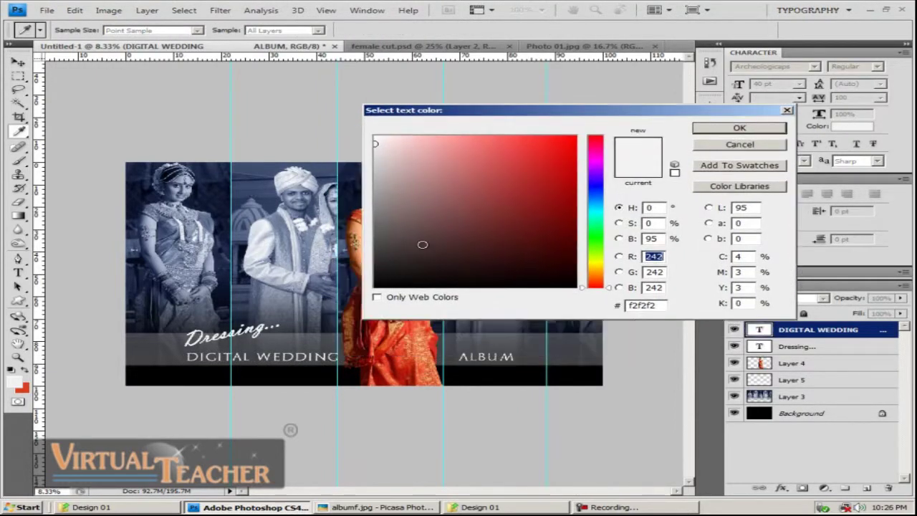
{"action": "left_click", "coordinate": [375, 286]}
{"action": "left_click", "coordinate": [738, 129]}
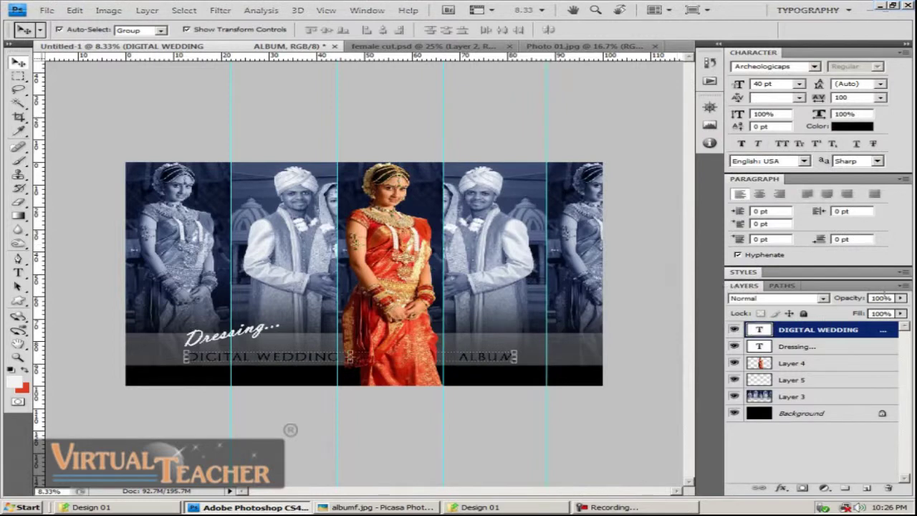
{"action": "left_click_drag", "start_coordinate": [854, 302], "coordinate": [850, 304]}
{"action": "left_click", "coordinate": [611, 399]}
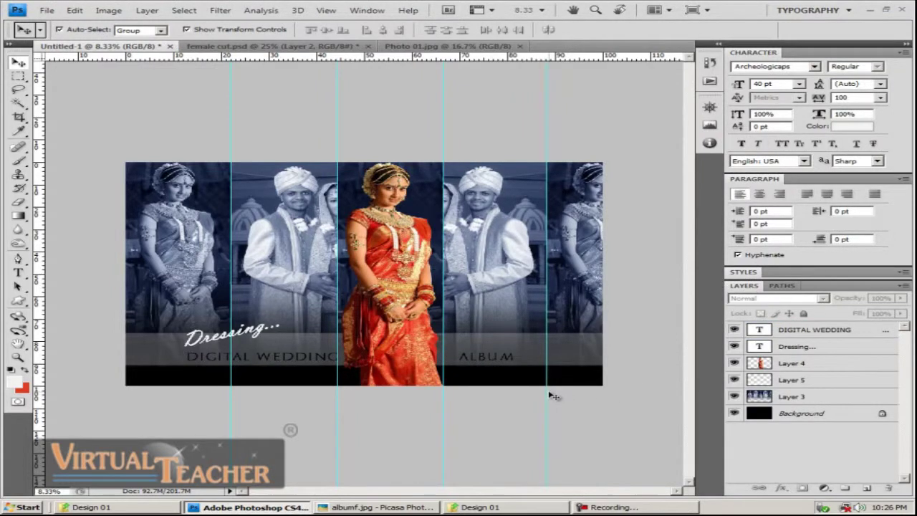
Check the albumf.jpg reference, then add spaces between "DIGITAL" and "WEDDING" to place "WEDDING" beyond the central bride
{"action": "left_click", "coordinate": [367, 507]}
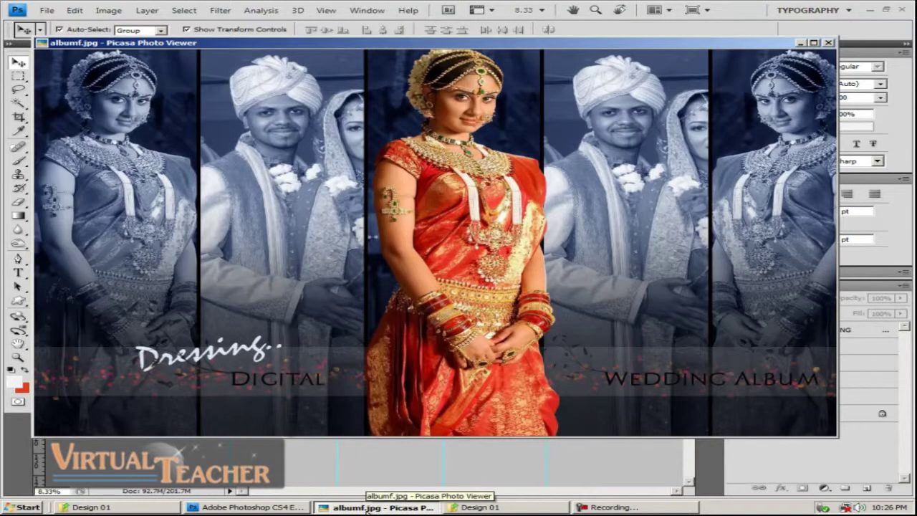
{"action": "left_click", "coordinate": [367, 510]}
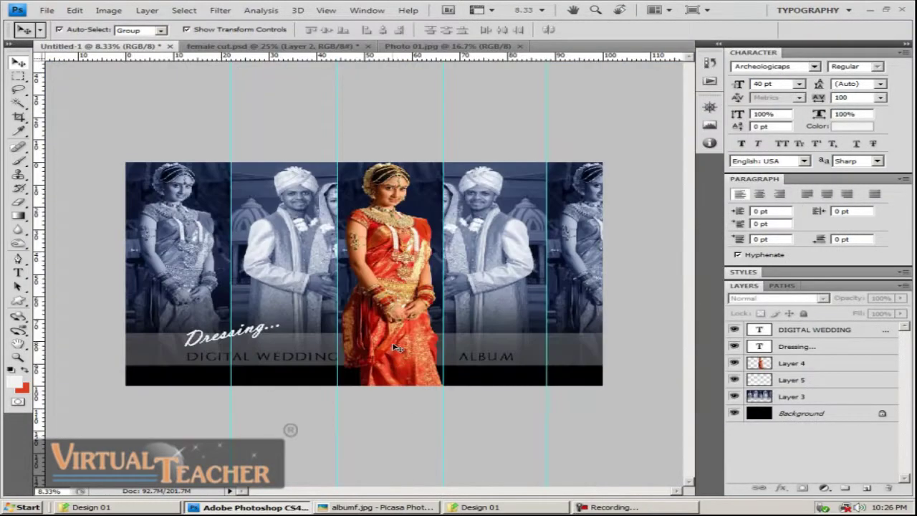
{"action": "key", "text": "ctrl+plus"}
{"action": "left_click_drag", "start_coordinate": [398, 379], "coordinate": [371, 318]}
{"action": "key", "text": "t"}
{"action": "left_click", "coordinate": [188, 355]}
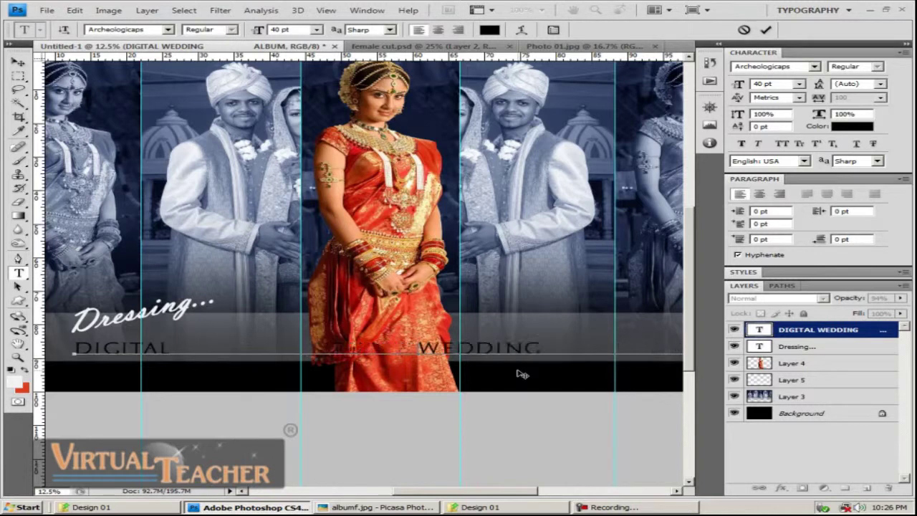
{"action": "key", "text": "Return"}
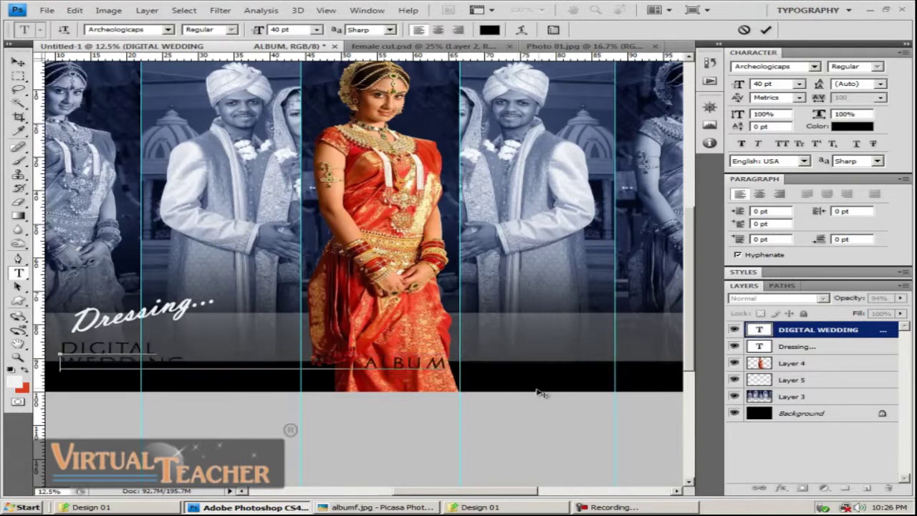
{"action": "key", "text": "ctrl+z"}
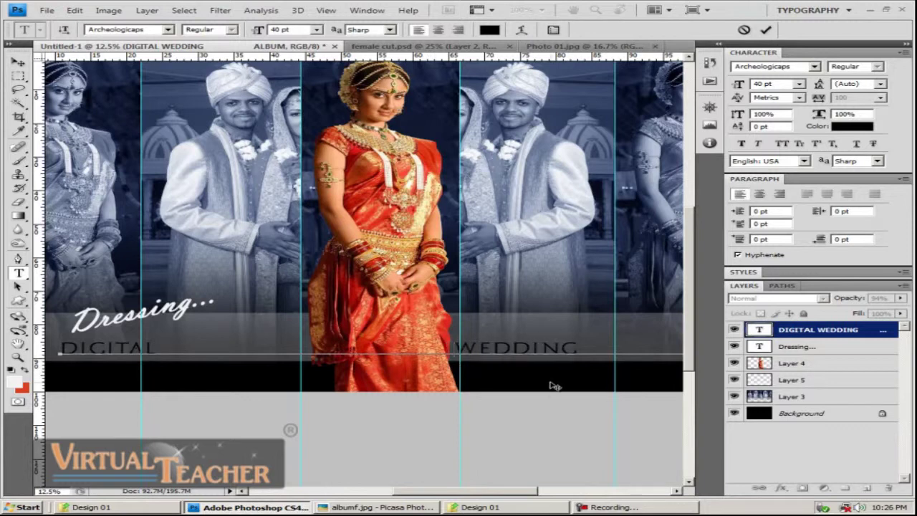
{"action": "key", "text": "BackSpace"}
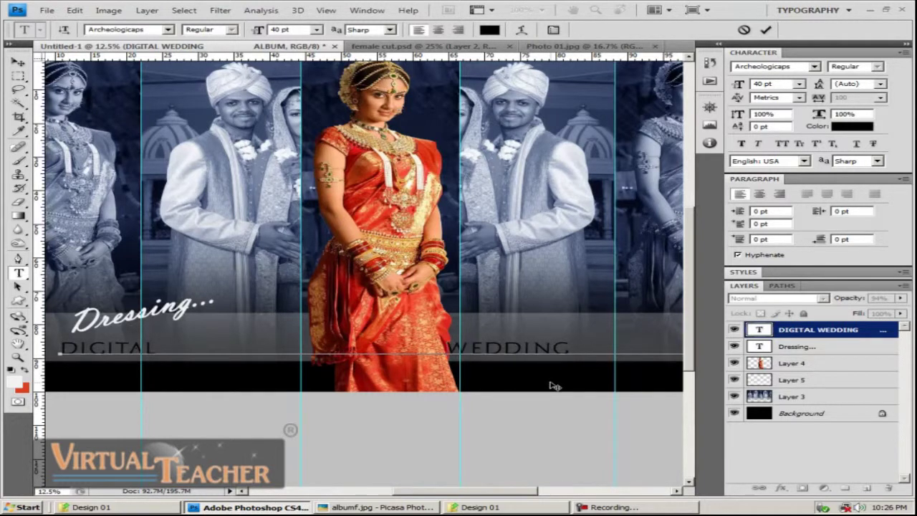
{"action": "key", "text": "BackSpace"}
{"action": "key", "text": "BackSpace"}
{"action": "key", "text": "ctrl+Return"}
{"action": "left_click_drag", "start_coordinate": [559, 385], "coordinate": [362, 389]}
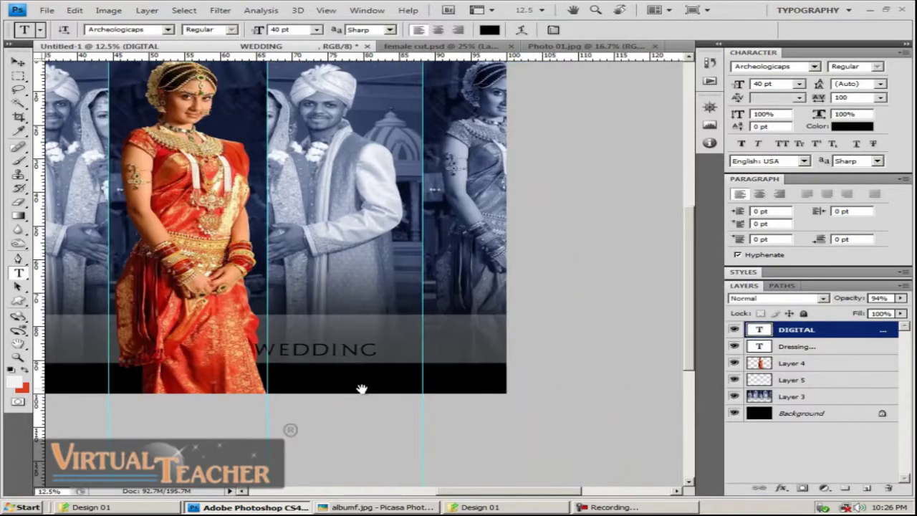
{"action": "left_click", "coordinate": [379, 354]}
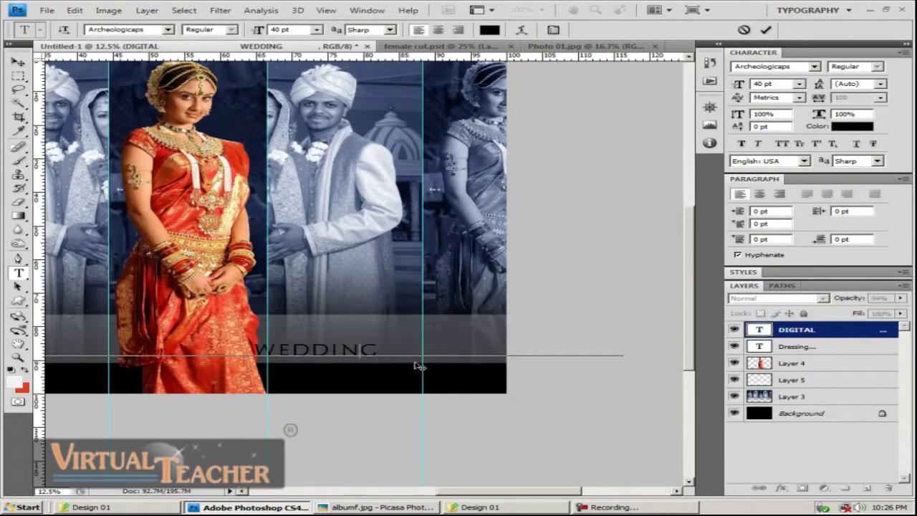
{"action": "key", "text": "BackSpace"}
{"action": "key", "text": "BackSpace"}
{"action": "key", "text": "BackSpace"}
{"action": "key", "text": "BackSpace"}
{"action": "key", "text": "BackSpace"}
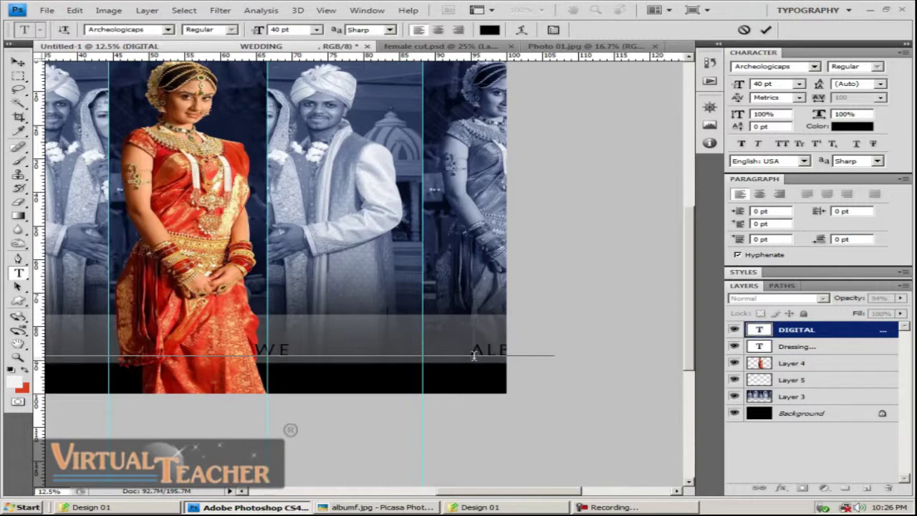
{"action": "key", "text": "BackSpace"}
{"action": "key", "text": "BackSpace"}
{"action": "key", "text": "BackSpace"}
{"action": "key", "text": "BackSpace"}
{"action": "key", "text": "BackSpace"}
{"action": "key", "text": "BackSpace"}
{"action": "key", "text": "BackSpace"}
{"action": "key", "text": "BackSpace"}
{"action": "key", "text": "BackSpace"}
{"action": "key", "text": "BackSpace"}
{"action": "key", "text": "BackSpace"}
{"action": "key", "text": "BackSpace"}
{"action": "key", "text": "BackSpace"}
{"action": "key", "text": "BackSpace"}
{"action": "key", "text": "BackSpace"}
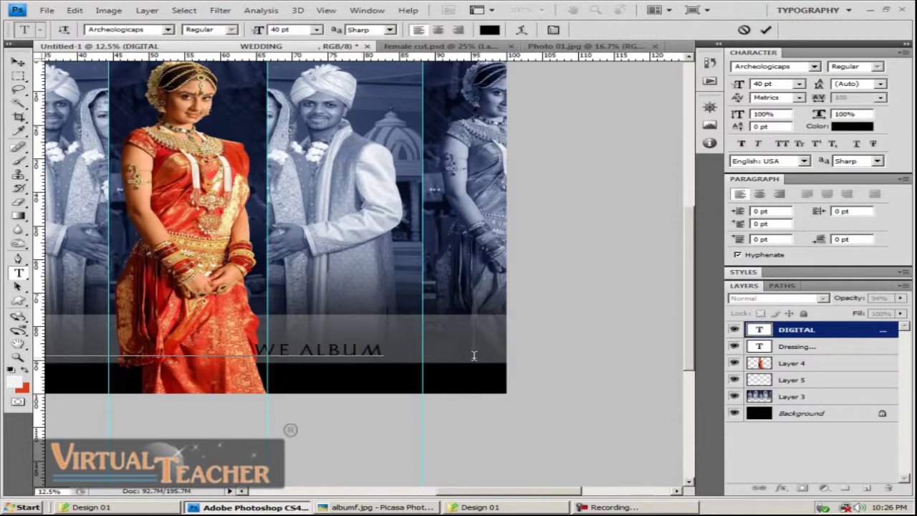
{"action": "left_click", "coordinate": [17, 61]}
{"action": "left_click_drag", "start_coordinate": [343, 350], "coordinate": [448, 360]}
{"action": "key", "text": "ctrl+z"}
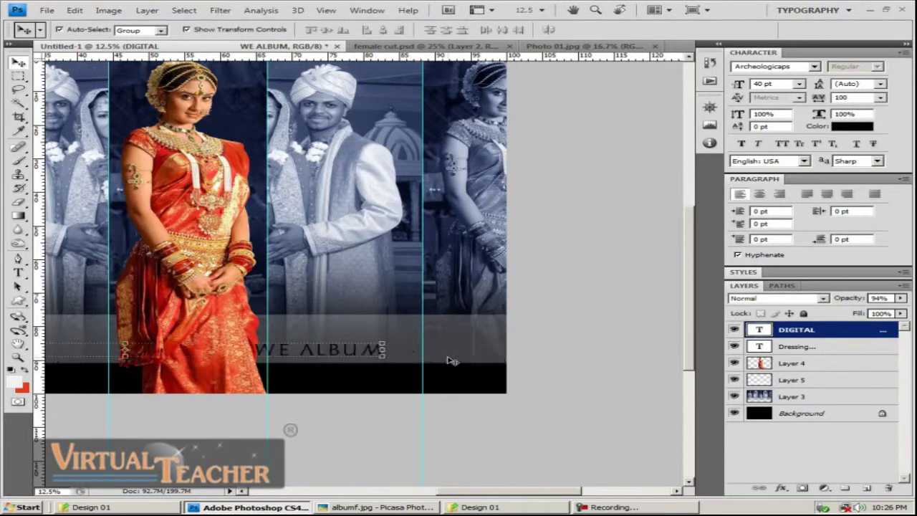
{"action": "key", "text": "ctrl+z"}
{"action": "key", "text": "ctrl+z"}
{"action": "key", "text": "ctrl+z"}
{"action": "key", "text": "ctrl+z"}
{"action": "key", "text": "ctrl+alt+z"}
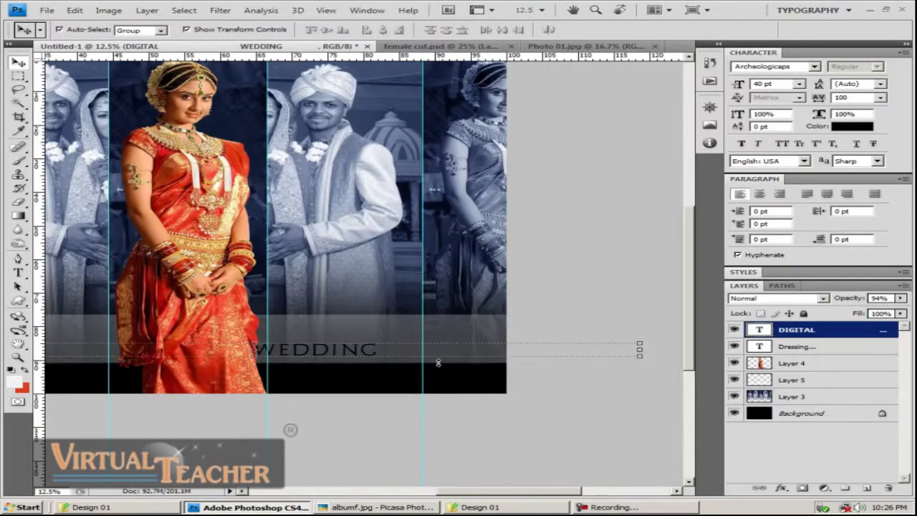
Delete the extra spaces between "WEDDING" and "ALBUM" so only a normal word gap separates them
{"action": "key", "text": "t"}
{"action": "left_click", "coordinate": [488, 353]}
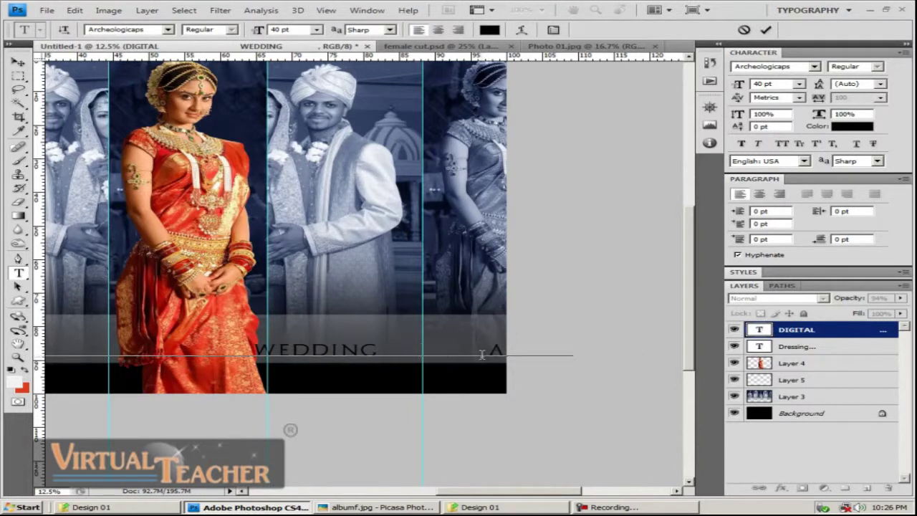
{"action": "type", "text": "ALBUM"}
{"action": "left_click", "coordinate": [405, 354]}
{"action": "key", "text": "BackSpace"}
{"action": "key", "text": "BackSpace"}
{"action": "key", "text": "BackSpace"}
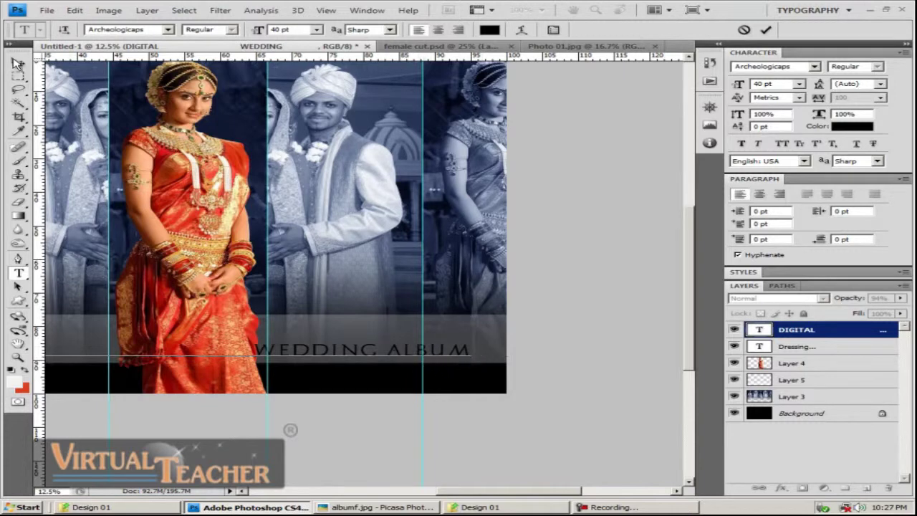
{"action": "left_click", "coordinate": [17, 62]}
Nudge the "DIGITAL WEDDING ALBUM" text slightly up on the translucent strip and deselect it
{"action": "left_click_drag", "start_coordinate": [334, 376], "coordinate": [399, 349]}
{"action": "left_click", "coordinate": [402, 346]}
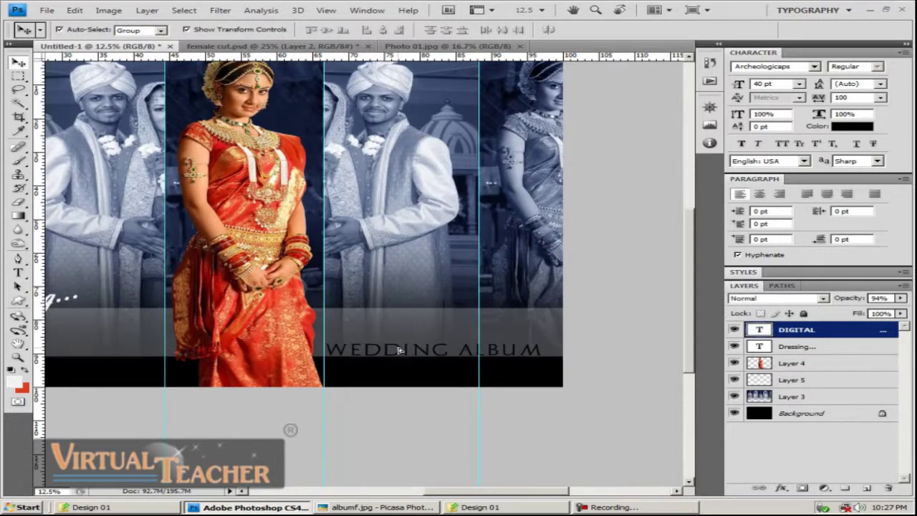
{"action": "key", "text": "shift+Up"}
{"action": "key", "text": "shift+Up"}
{"action": "key", "text": "shift+Up"}
{"action": "key", "text": "shift+Up"}
{"action": "key", "text": "shift+Up"}
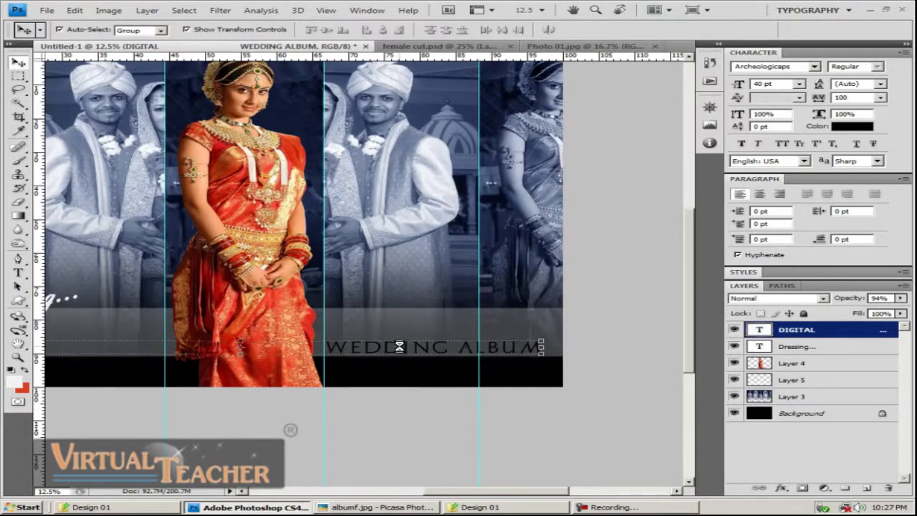
{"action": "left_click", "coordinate": [405, 447]}
Add spaces before "DIGITAL" to bring it up against the bride, and delete spaces before "WEDDING" to keep it just beyond her
{"action": "left_click_drag", "start_coordinate": [336, 345], "coordinate": [524, 344]}
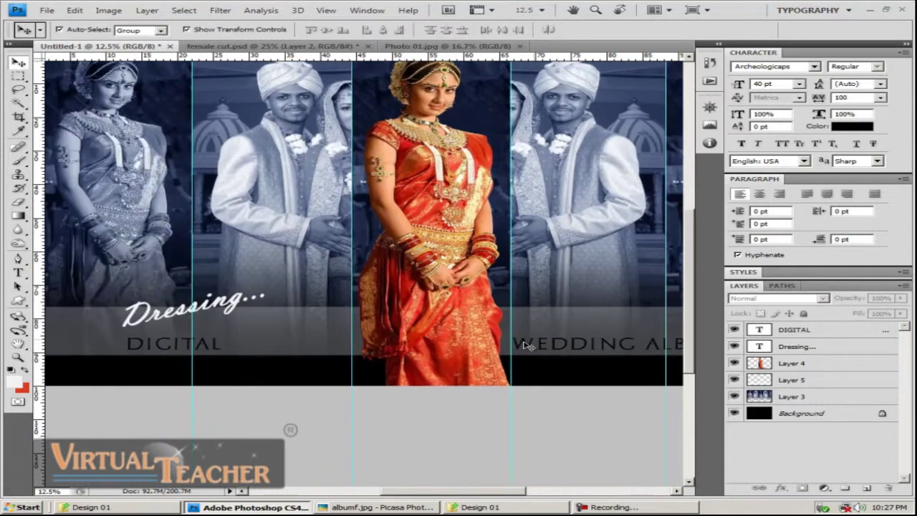
{"action": "key", "text": "t"}
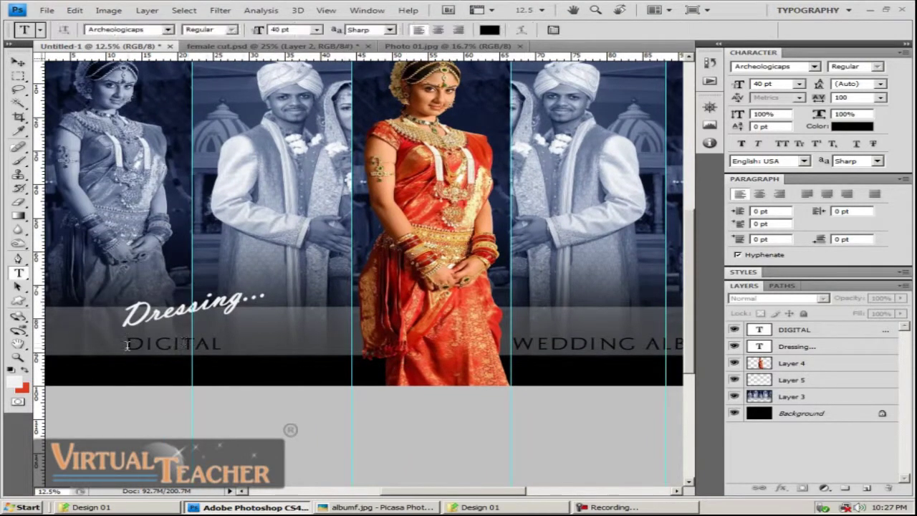
{"action": "left_click", "coordinate": [126, 347]}
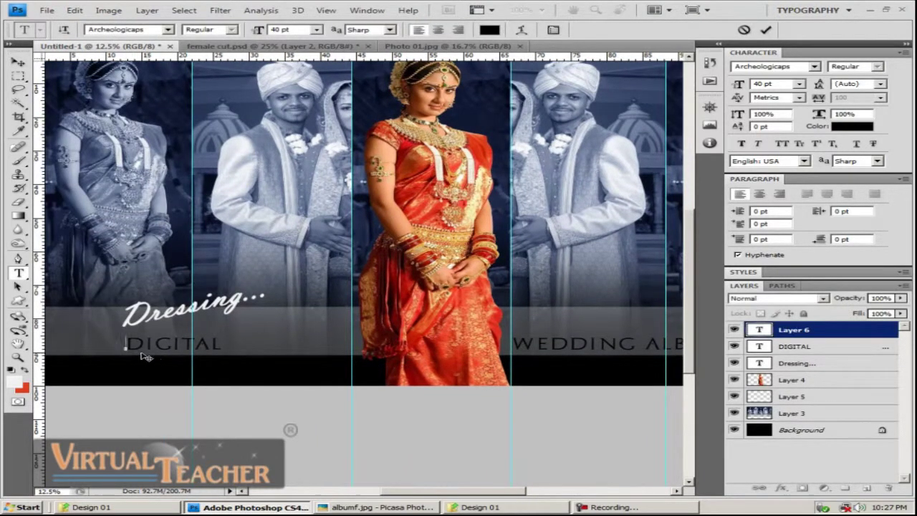
{"action": "key", "text": "Escape"}
{"action": "left_click", "coordinate": [127, 347]}
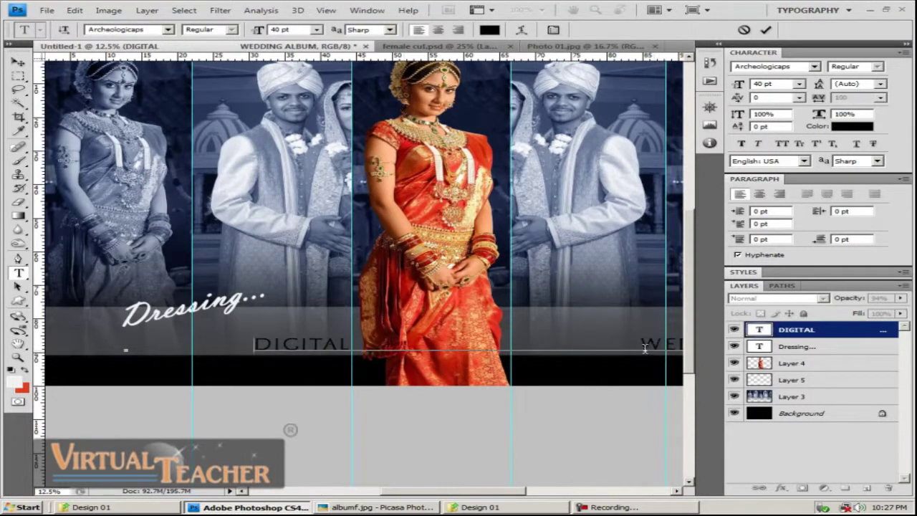
{"action": "key", "text": "BackSpace"}
{"action": "key", "text": "BackSpace"}
{"action": "key", "text": "BackSpace"}
{"action": "key", "text": "BackSpace"}
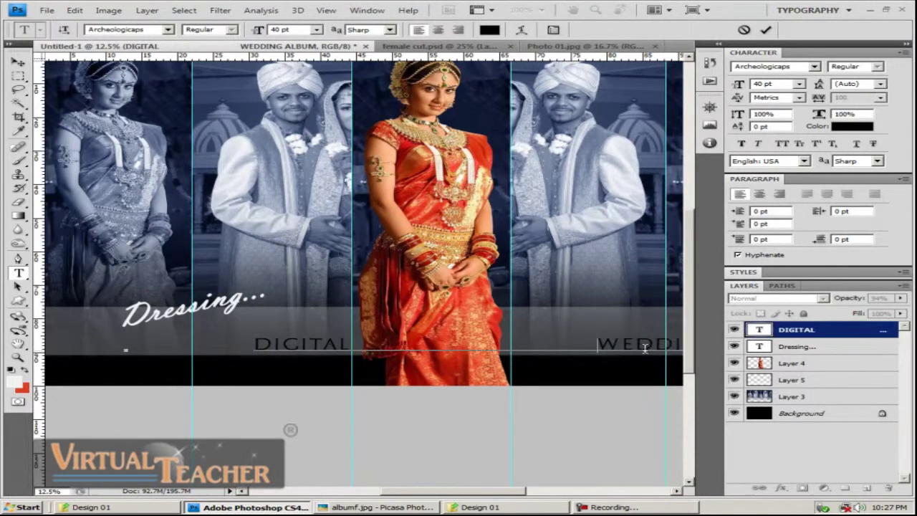
{"action": "key", "text": "BackSpace"}
{"action": "key", "text": "BackSpace"}
{"action": "key", "text": "BackSpace"}
{"action": "key", "text": "BackSpace"}
{"action": "key", "text": "BackSpace"}
{"action": "key", "text": "BackSpace"}
{"action": "key", "text": "BackSpace"}
{"action": "key", "text": "BackSpace"}
{"action": "key", "text": "BackSpace"}
{"action": "key", "text": "BackSpace"}
{"action": "key", "text": "BackSpace"}
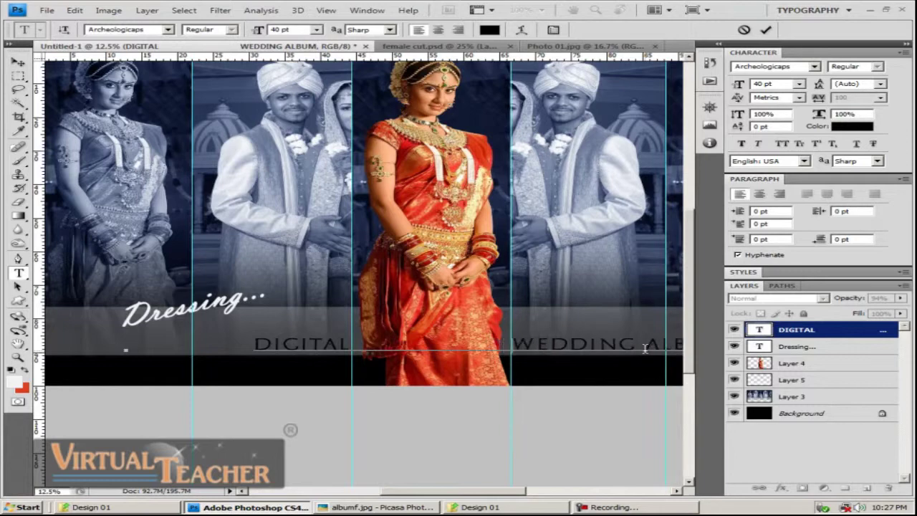
{"action": "left_click", "coordinate": [17, 62]}
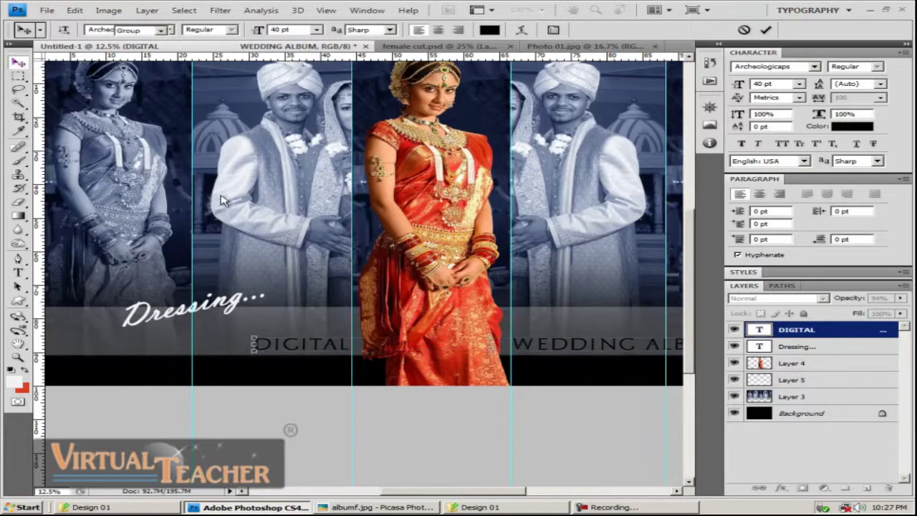
{"action": "left_click", "coordinate": [492, 440]}
{"action": "left_click_drag", "start_coordinate": [502, 262], "coordinate": [447, 286]}
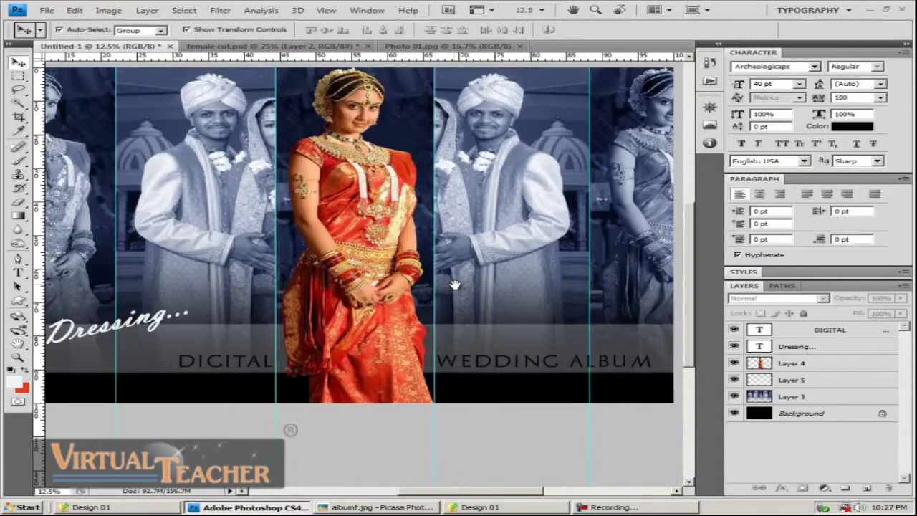
{"action": "key", "text": "ctrl+minus"}
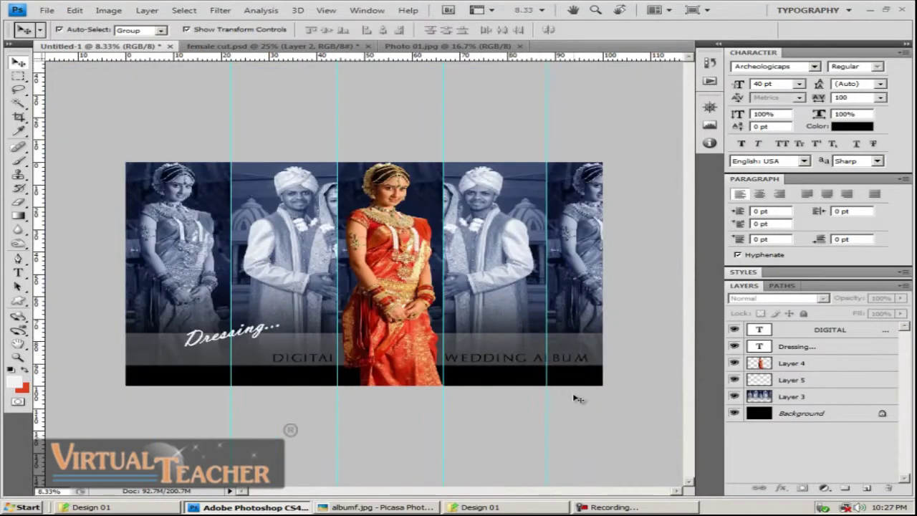
Set up the Brush tool with the 21 px shaded round preset in Multiply mode
{"action": "key", "text": "ctrl+plus"}
{"action": "left_click_drag", "start_coordinate": [528, 358], "coordinate": [520, 322]}
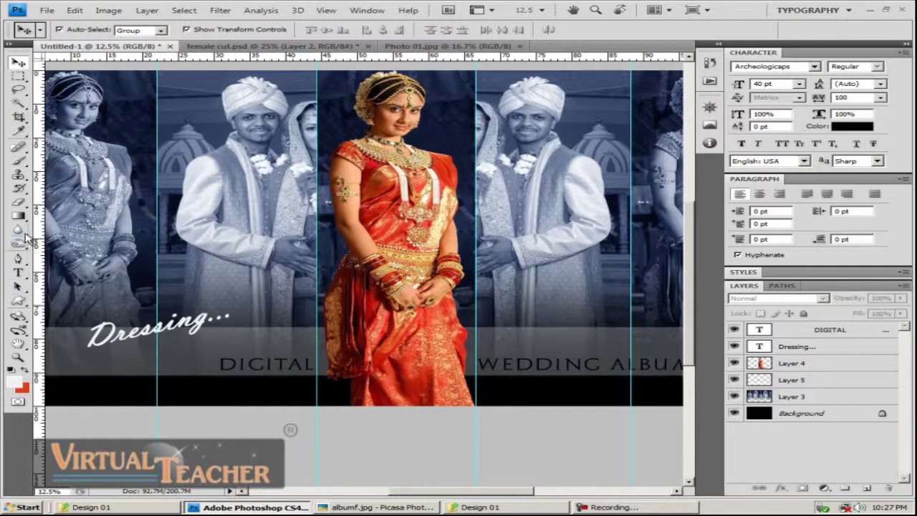
{"action": "key", "text": "b"}
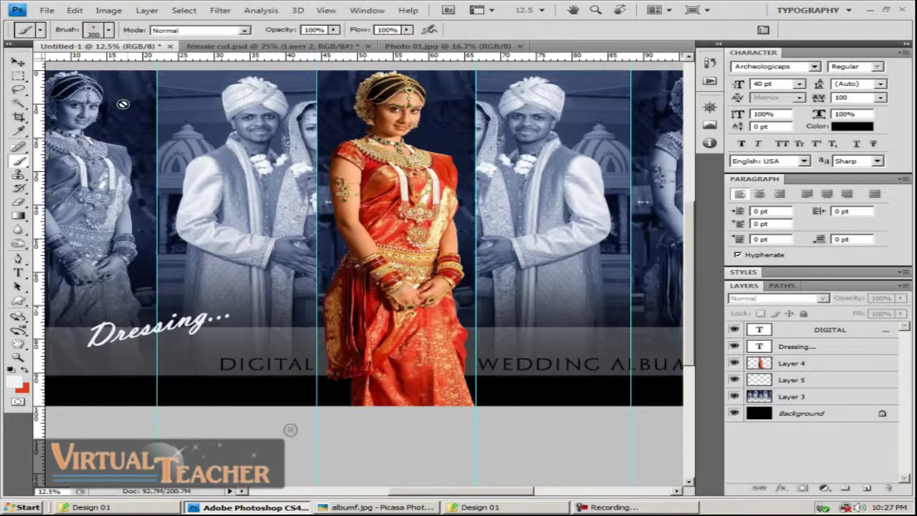
{"action": "left_click", "coordinate": [109, 30]}
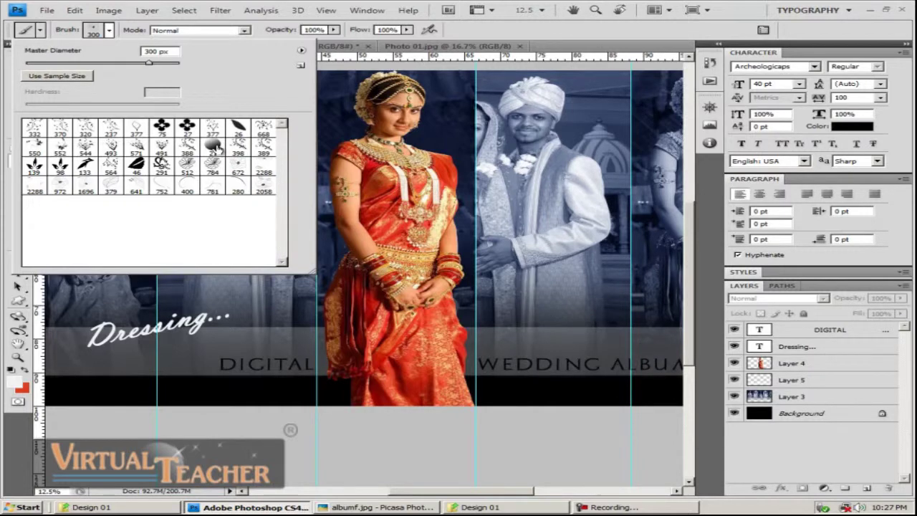
{"action": "double_click", "coordinate": [215, 147]}
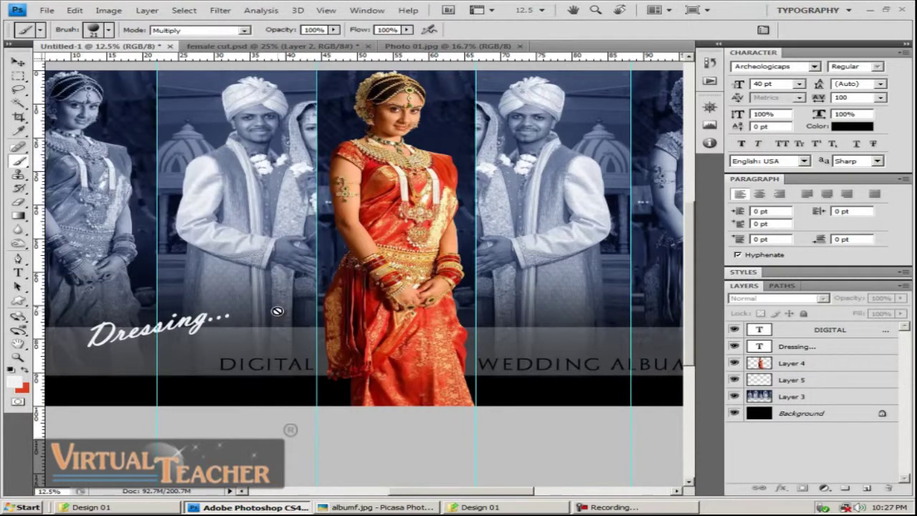
Add a new empty layer directly above the central bride's Layer 4
{"action": "left_click", "coordinate": [788, 365]}
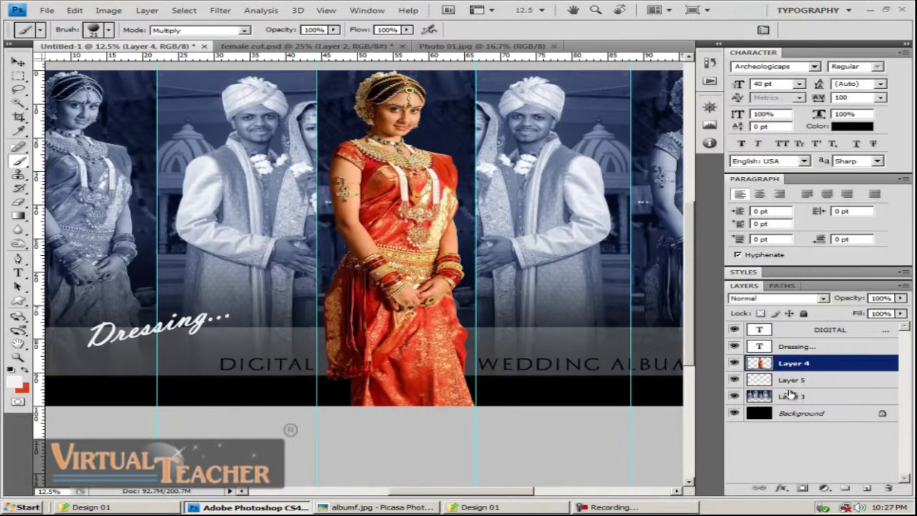
{"action": "left_click", "coordinate": [867, 488]}
{"action": "key", "text": "ctrl+minus"}
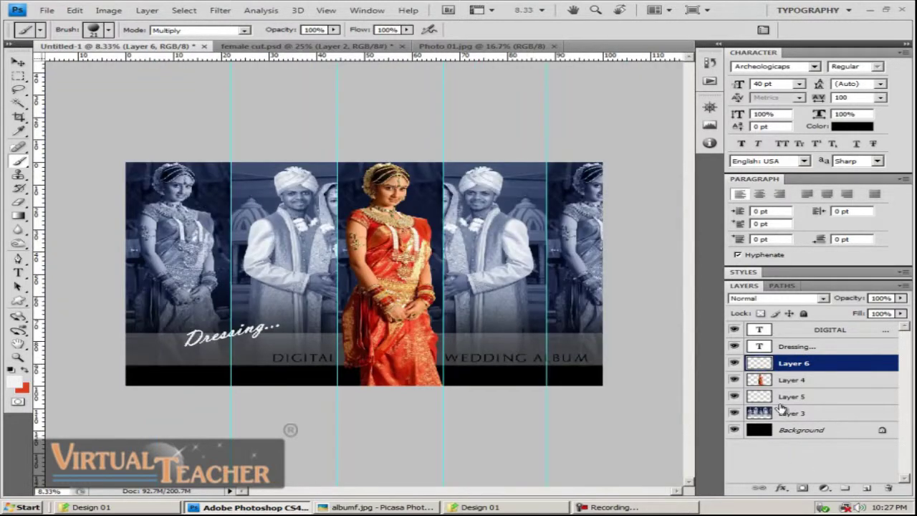
Move the "DIGITAL WEDDING ALBUM" text layer below the central bride's Layer 4, and toggle the bride's visibility to check the stacking
{"action": "left_click", "coordinate": [798, 347]}
{"action": "left_click_drag", "start_coordinate": [831, 330], "coordinate": [836, 387]}
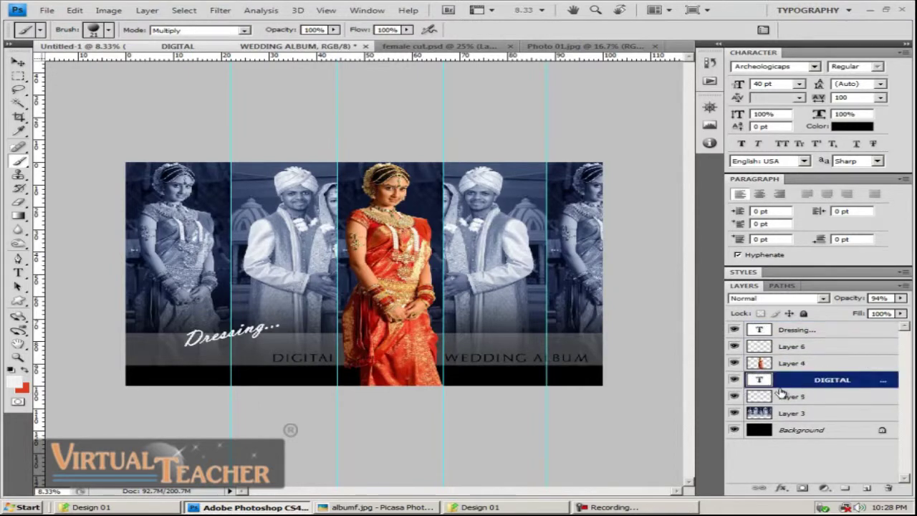
{"action": "left_click", "coordinate": [735, 364]}
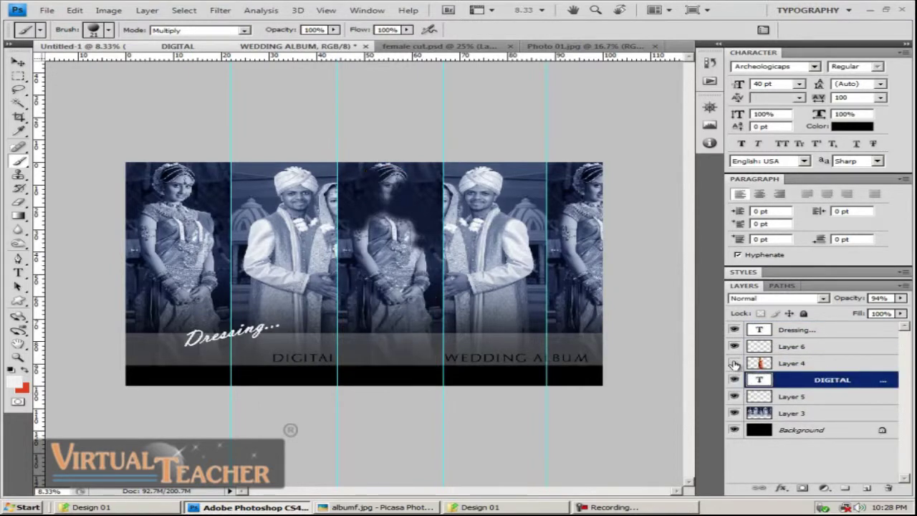
{"action": "left_click", "coordinate": [735, 363]}
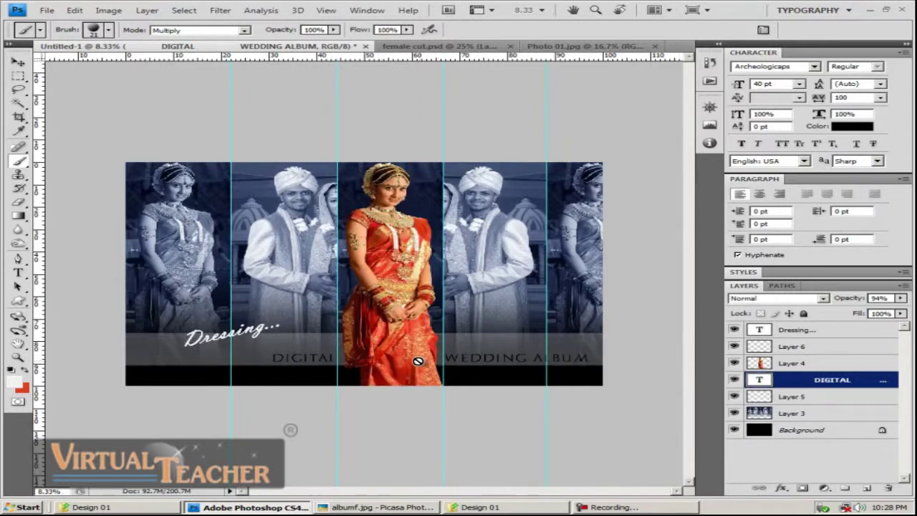
Add a new layer above Layer 5 and scatter red specks along the "DIGITAL WEDDING ALBUM" text with the 35 px brush
{"action": "left_click", "coordinate": [789, 397]}
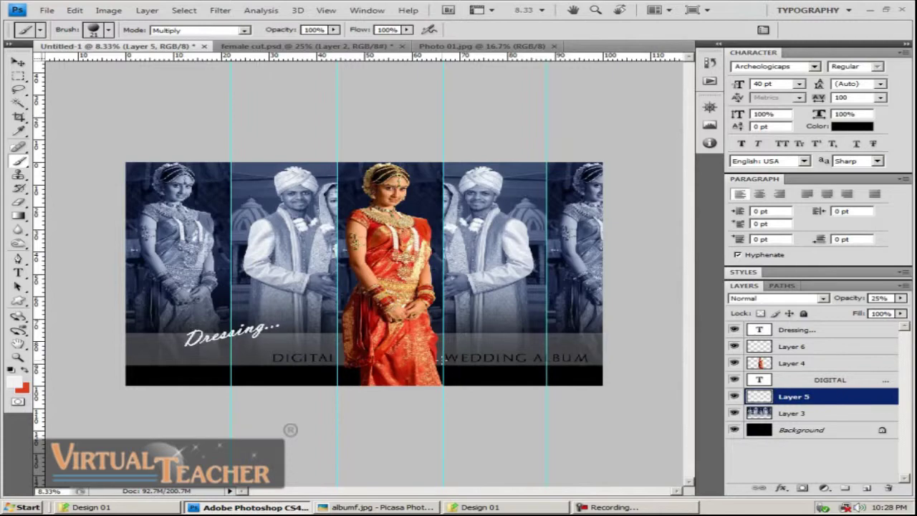
{"action": "scroll", "coordinate": [427, 354], "scroll_direction": "up", "scroll_amount": 1}
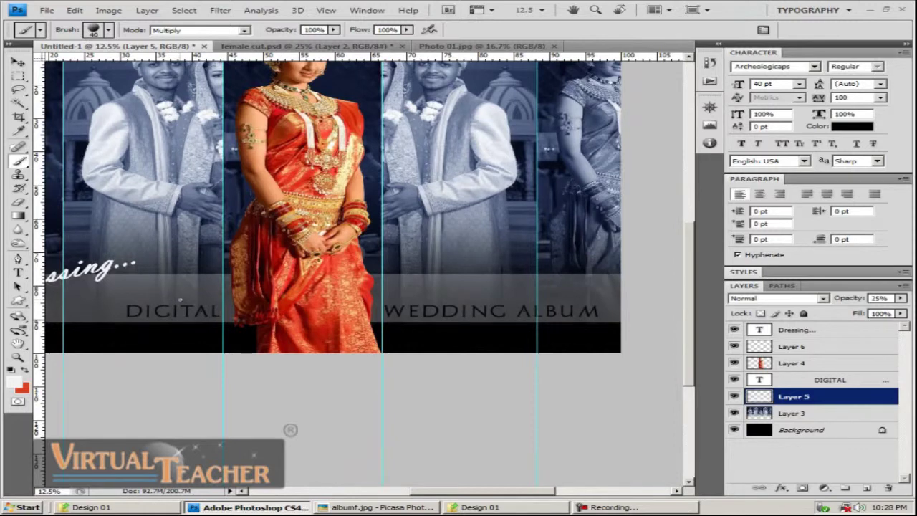
{"action": "left_click", "coordinate": [25, 370]}
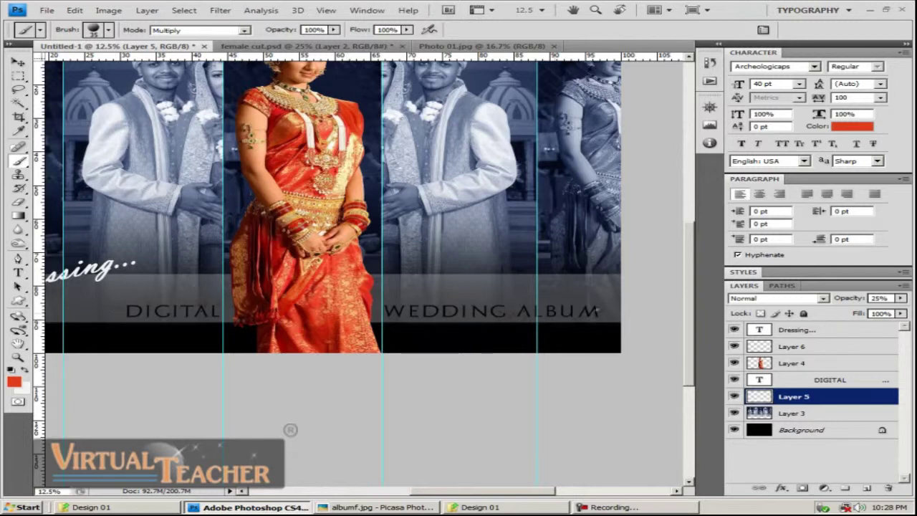
{"action": "key", "text": "ctrl+shift+alt+n"}
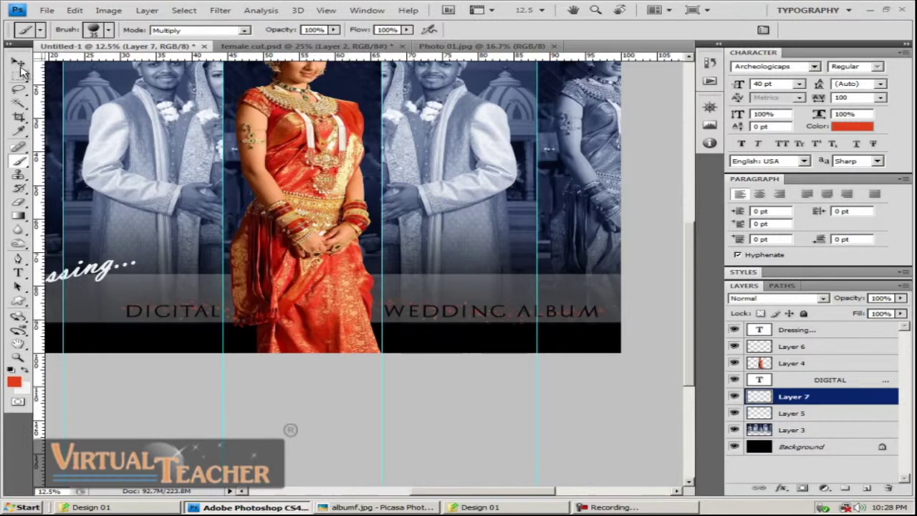
Examine the red specks on the strip and compare the spread with the reference image albumf.jpg
{"action": "left_click", "coordinate": [17, 63]}
{"action": "left_click_drag", "start_coordinate": [445, 381], "coordinate": [508, 389]}
{"action": "left_click", "coordinate": [531, 403]}
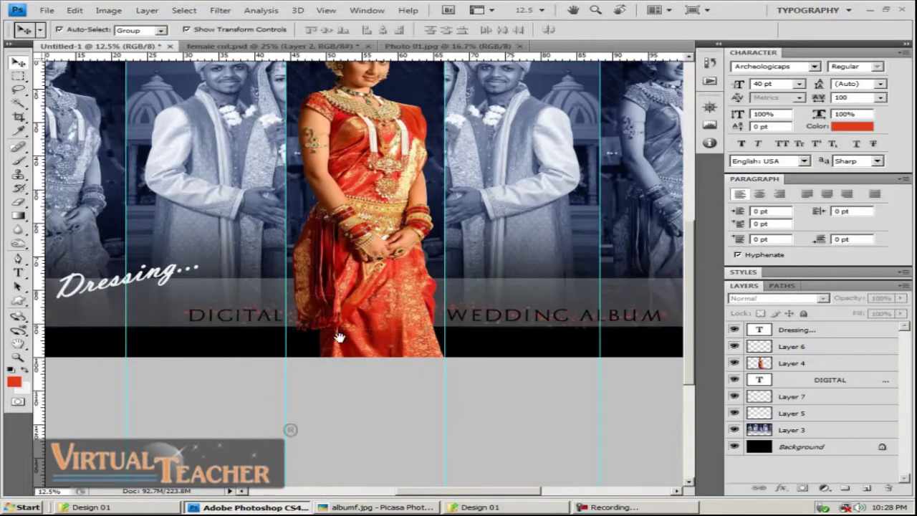
{"action": "left_click_drag", "start_coordinate": [310, 328], "coordinate": [348, 341]}
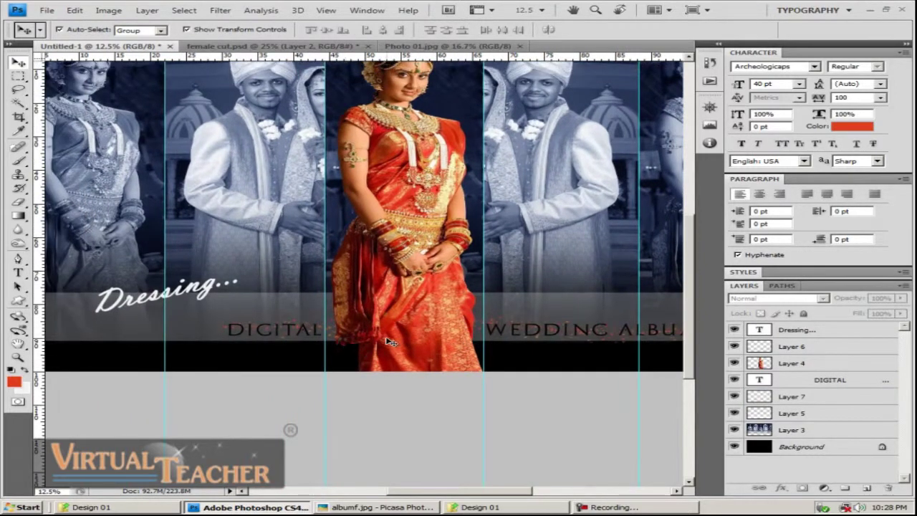
{"action": "key", "text": "ctrl+minus"}
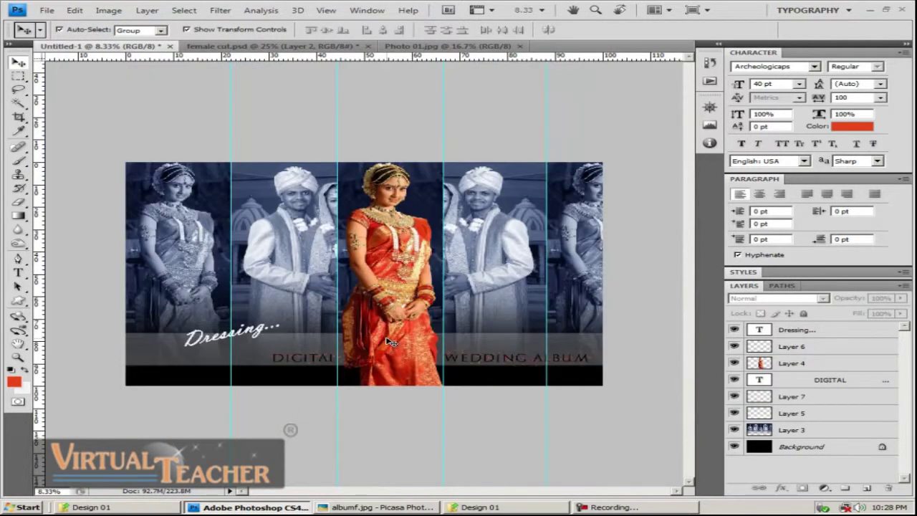
{"action": "key", "text": "ctrl+plus"}
{"action": "left_click_drag", "start_coordinate": [414, 358], "coordinate": [414, 310]}
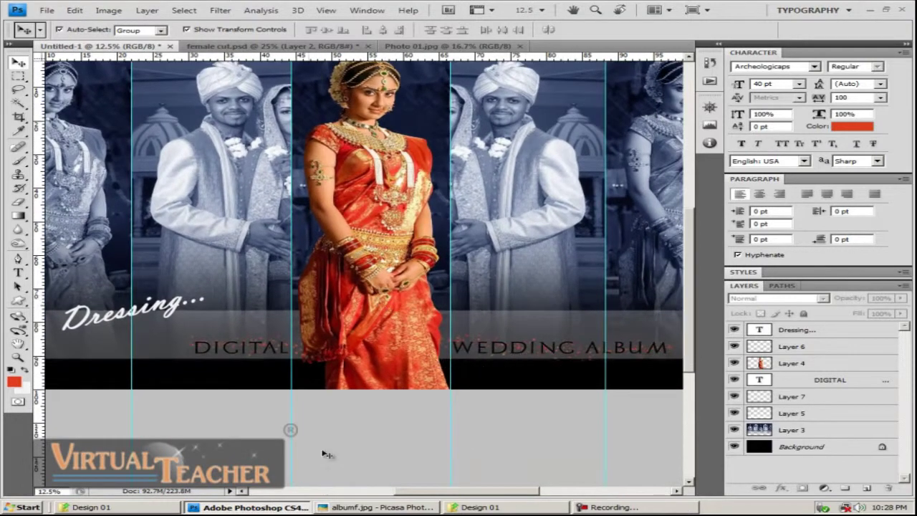
{"action": "left_click", "coordinate": [374, 507]}
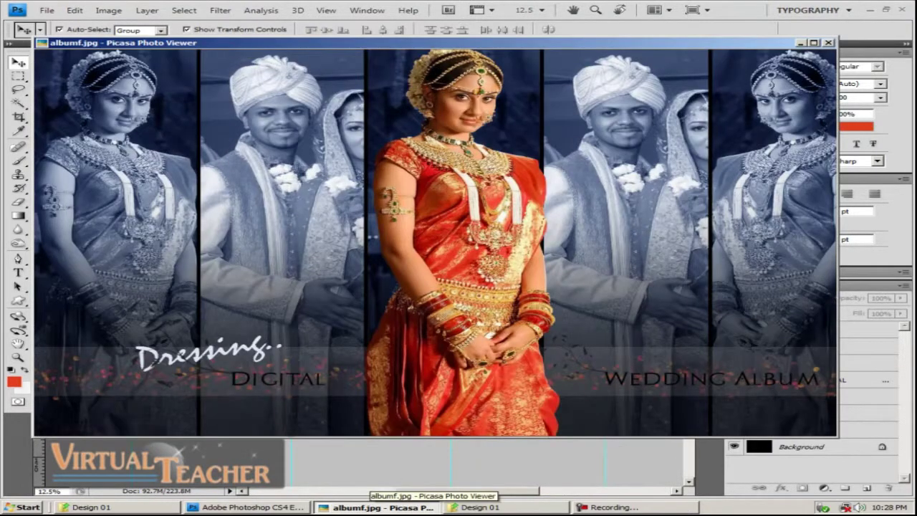
{"action": "left_click", "coordinate": [374, 507]}
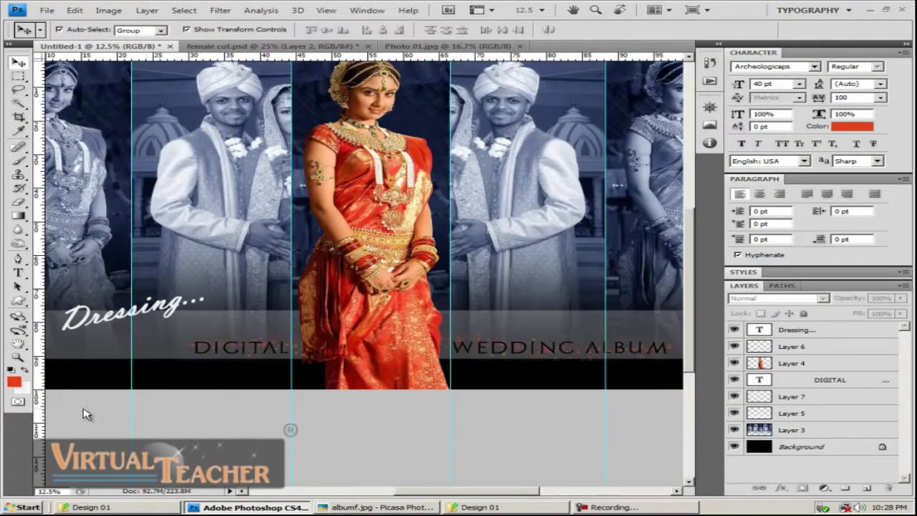
Select the 398 px floral brush preset and stamp it in red on Layer 7, just before and above "DIGITAL"
{"action": "key", "text": "b"}
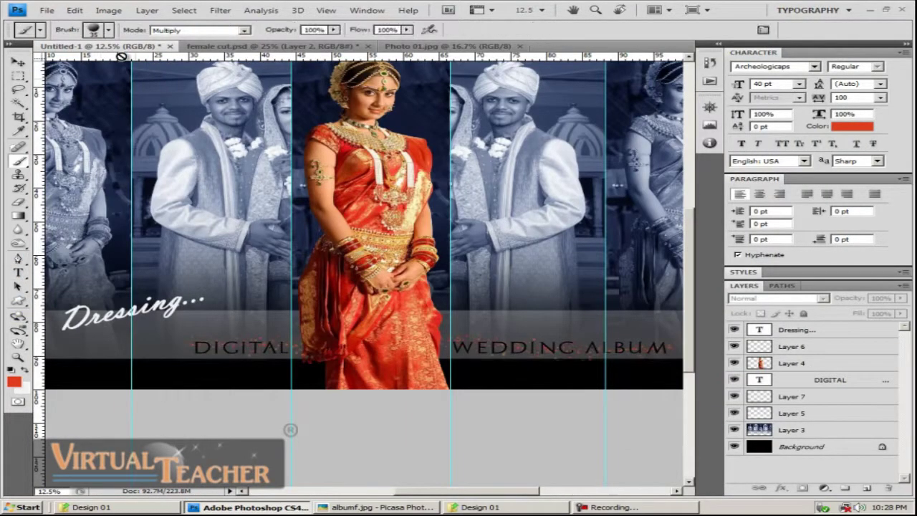
{"action": "left_click", "coordinate": [109, 30]}
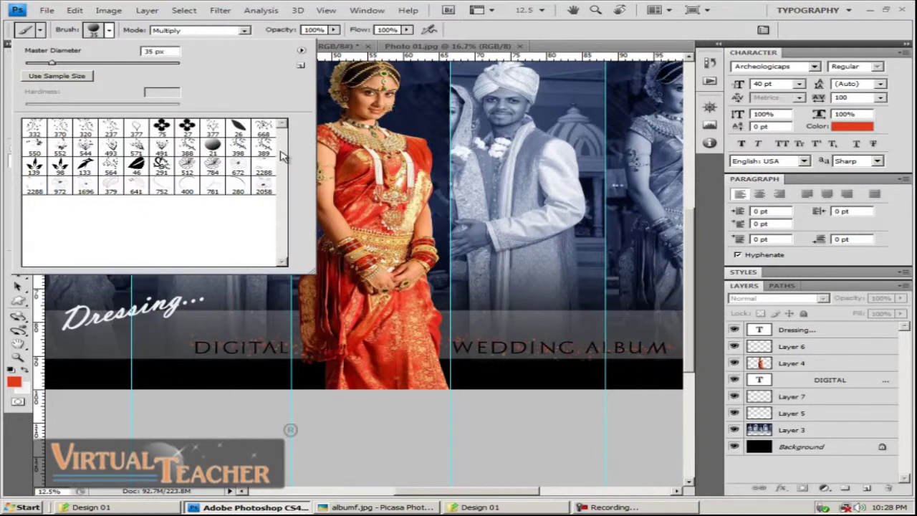
{"action": "double_click", "coordinate": [238, 147]}
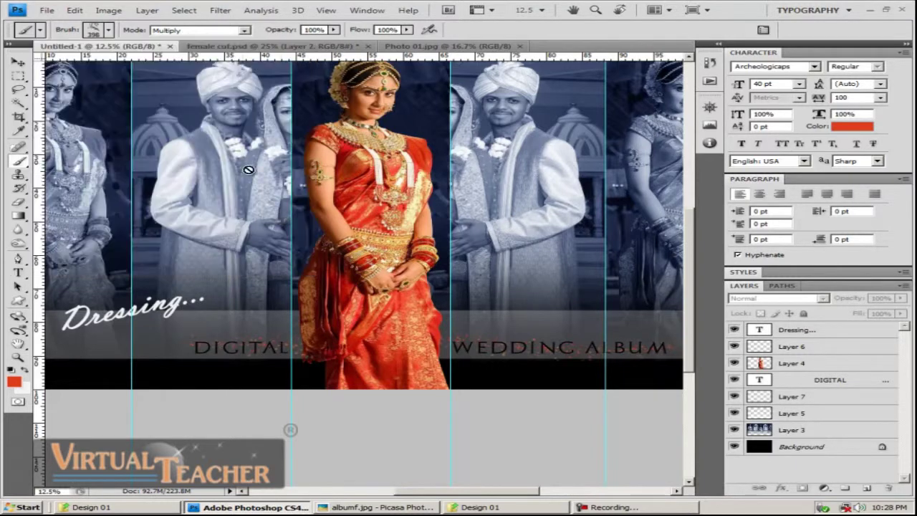
{"action": "left_click", "coordinate": [783, 396]}
{"action": "left_click", "coordinate": [176, 328]}
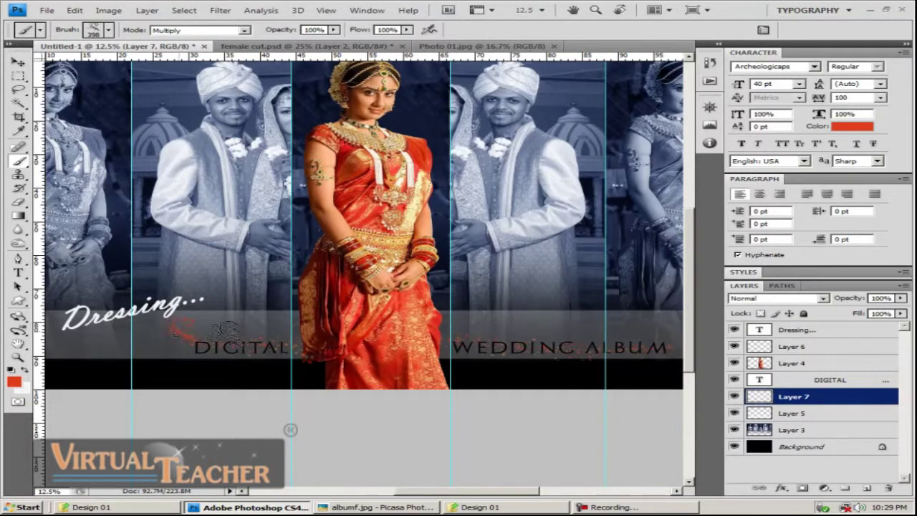
Set the foreground color to black and stamp the floral brush at 250 px just above "ALBUM"
{"action": "key", "text": "space"}
{"action": "left_click_drag", "start_coordinate": [479, 323], "coordinate": [435, 287]}
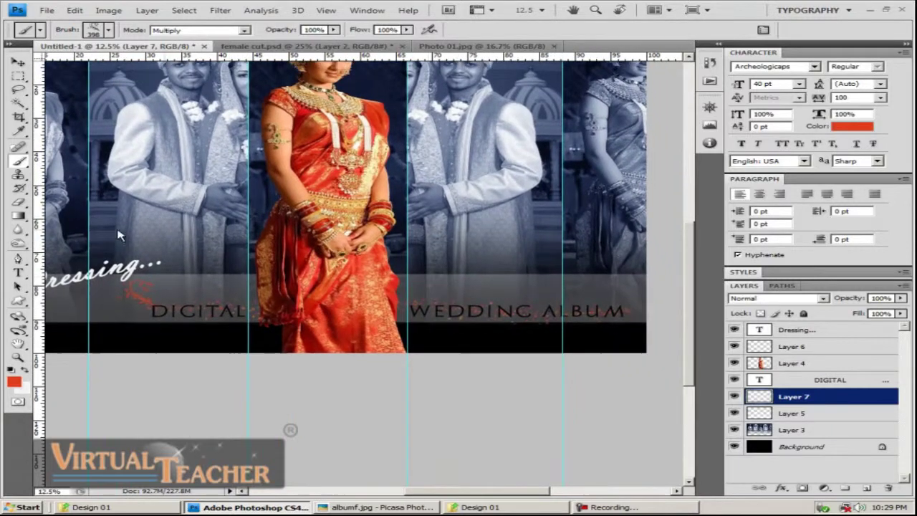
{"action": "left_click", "coordinate": [15, 381]}
{"action": "left_click_drag", "start_coordinate": [387, 254], "coordinate": [374, 288]}
{"action": "left_click", "coordinate": [739, 129]}
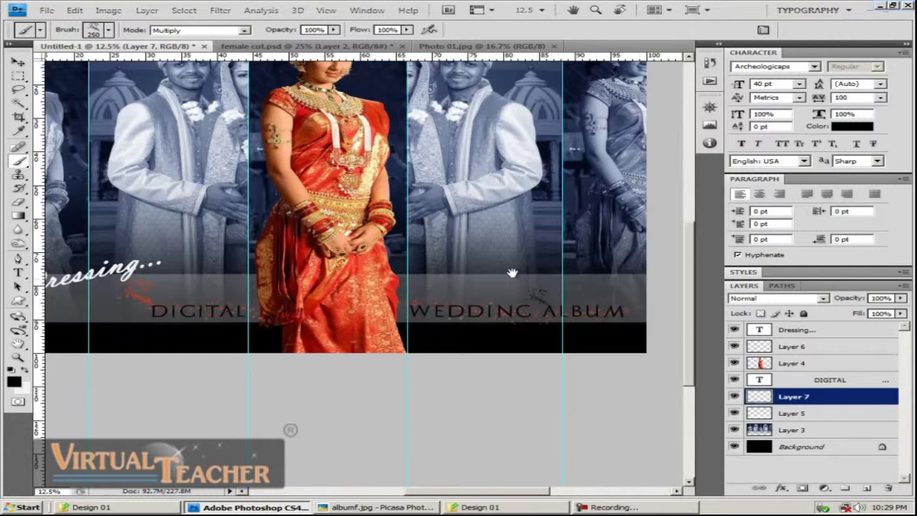
Select the 493 px floral brush preset and enlarge it to 1300 px
{"action": "left_click_drag", "start_coordinate": [430, 245], "coordinate": [447, 227]}
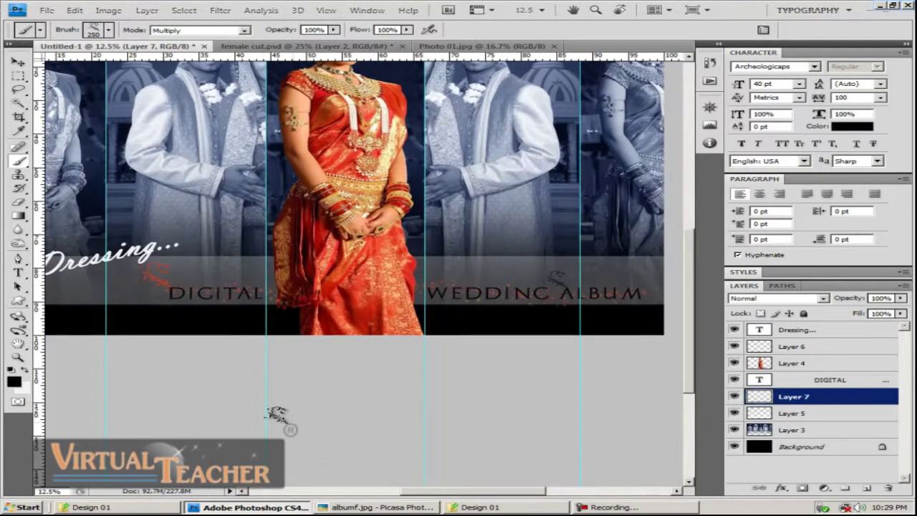
{"action": "left_click", "coordinate": [109, 30]}
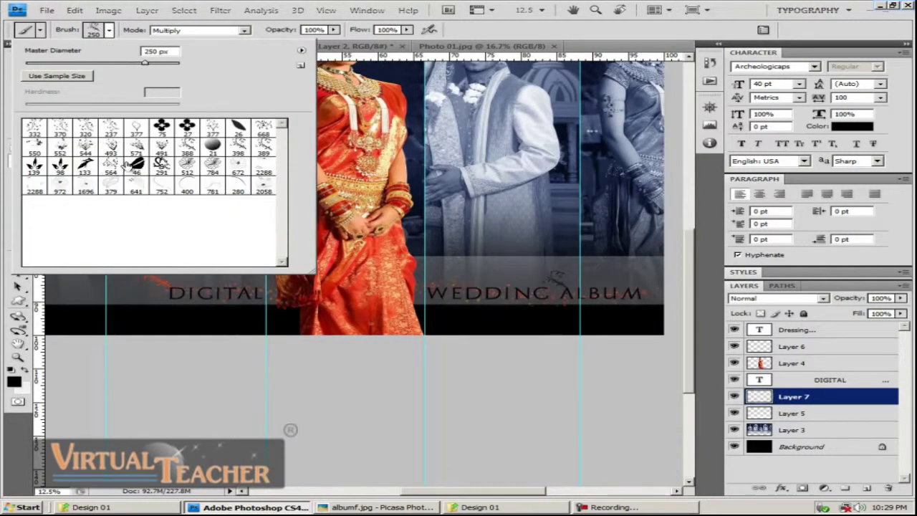
{"action": "double_click", "coordinate": [111, 147]}
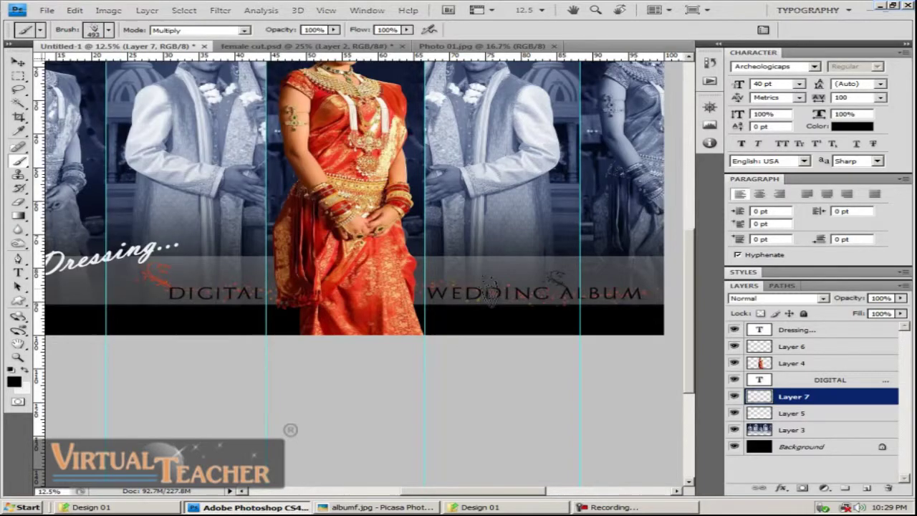
{"action": "key", "text": "]"}
{"action": "key", "text": "]"}
{"action": "key", "text": "]"}
{"action": "key", "text": "]"}
{"action": "key", "text": "]"}
{"action": "key", "text": "]"}
{"action": "key", "text": "]"}
{"action": "key", "text": "]"}
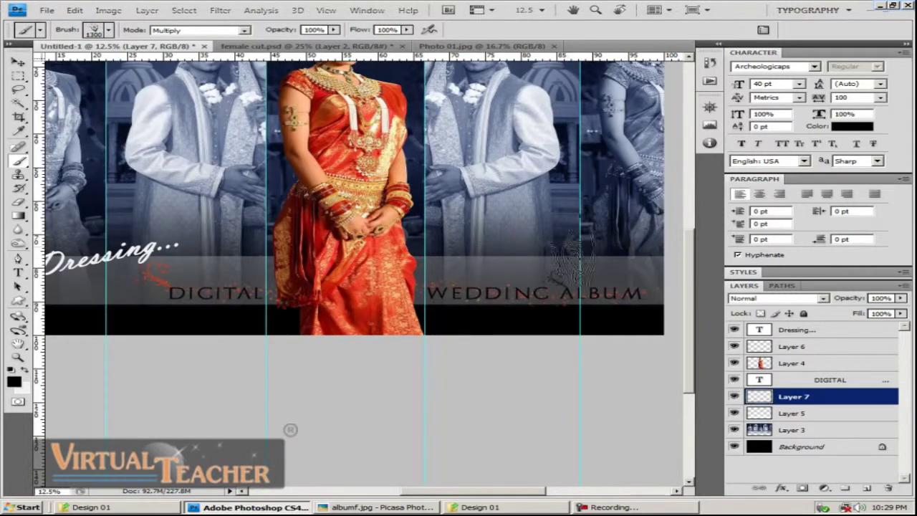
Rotate the brush tip to -72° and stamp the black floral at the left end of the translucent strip
{"action": "key", "text": "space"}
{"action": "left_click_drag", "start_coordinate": [305, 247], "coordinate": [390, 297]}
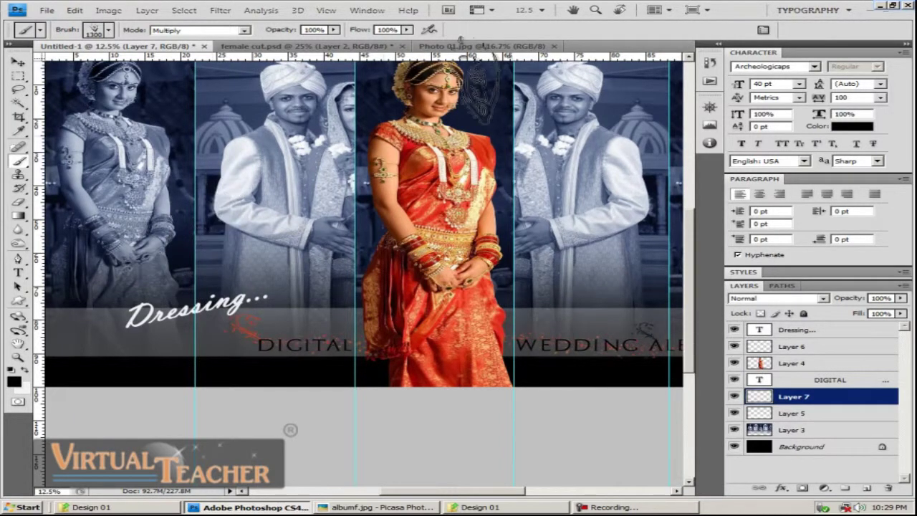
{"action": "left_click", "coordinate": [763, 30]}
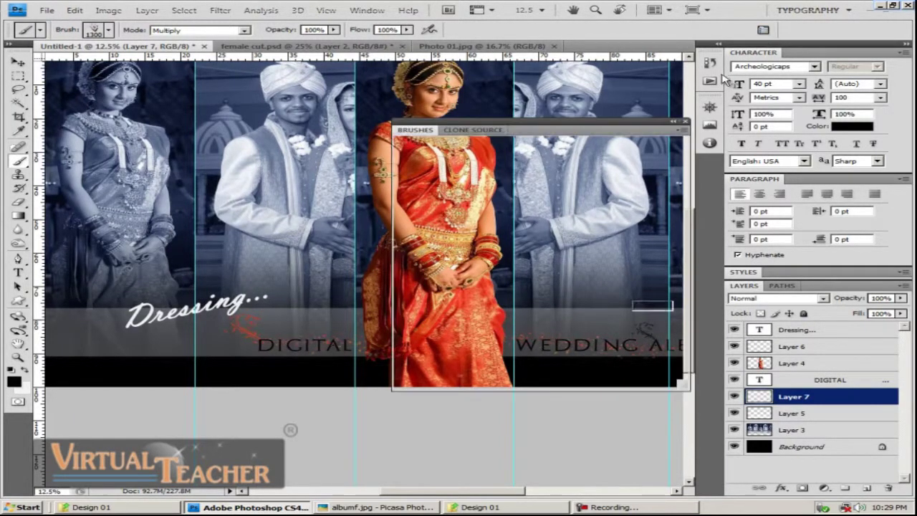
{"action": "left_click", "coordinate": [450, 159]}
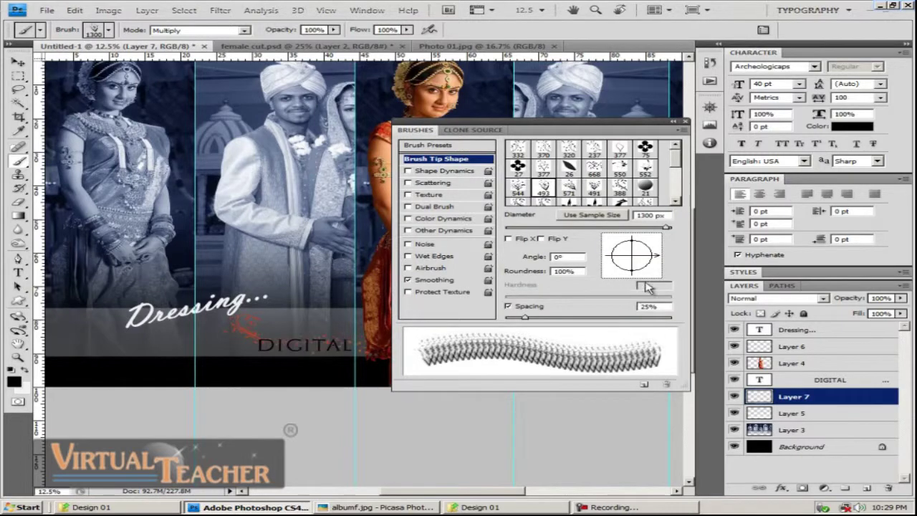
{"action": "mouse_move", "coordinate": [649, 288]}
{"action": "left_mouse_down"}
{"action": "mouse_move", "coordinate": [653, 271]}
{"action": "mouse_move", "coordinate": [639, 288]}
{"action": "mouse_move", "coordinate": [649, 283]}
{"action": "left_mouse_up"}
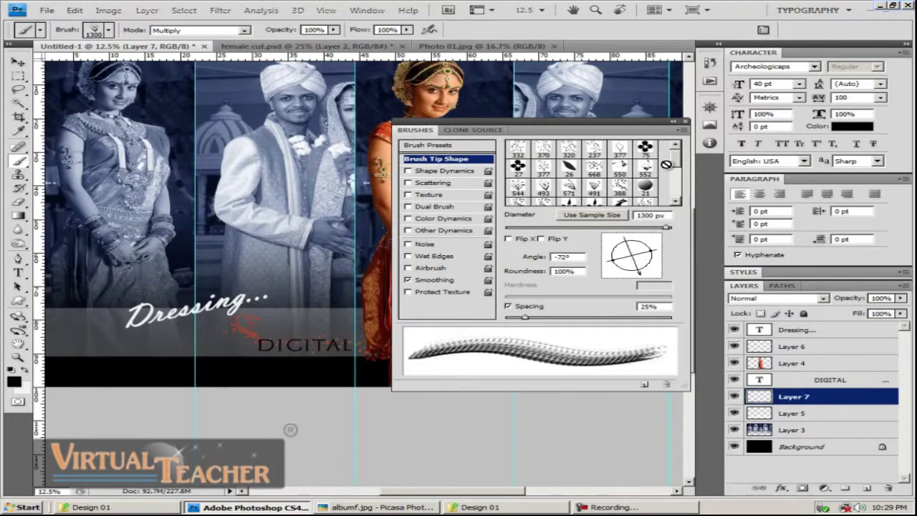
{"action": "left_click", "coordinate": [684, 122]}
{"action": "left_click_drag", "start_coordinate": [246, 305], "coordinate": [378, 280]}
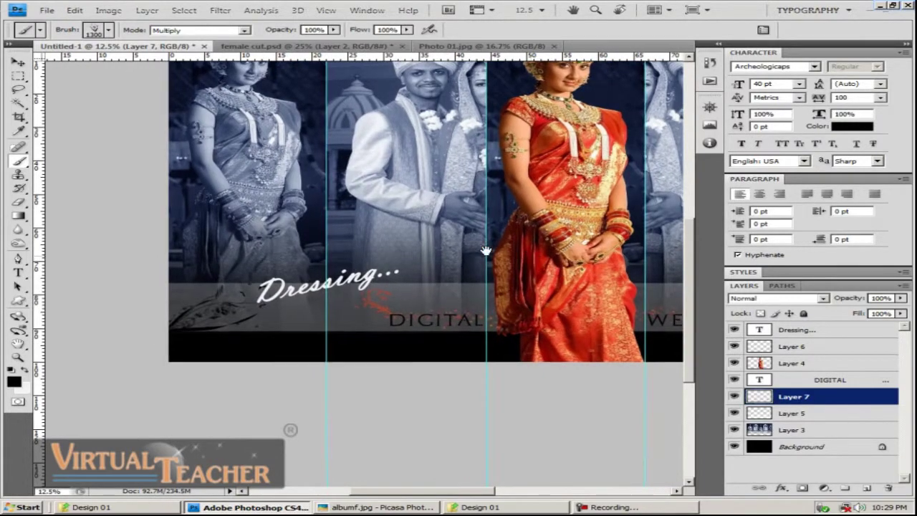
Stamp the same black floral over the right end of the strip beside "ALBUM", partly off the spread's edge
{"action": "left_click_drag", "start_coordinate": [524, 256], "coordinate": [236, 233]}
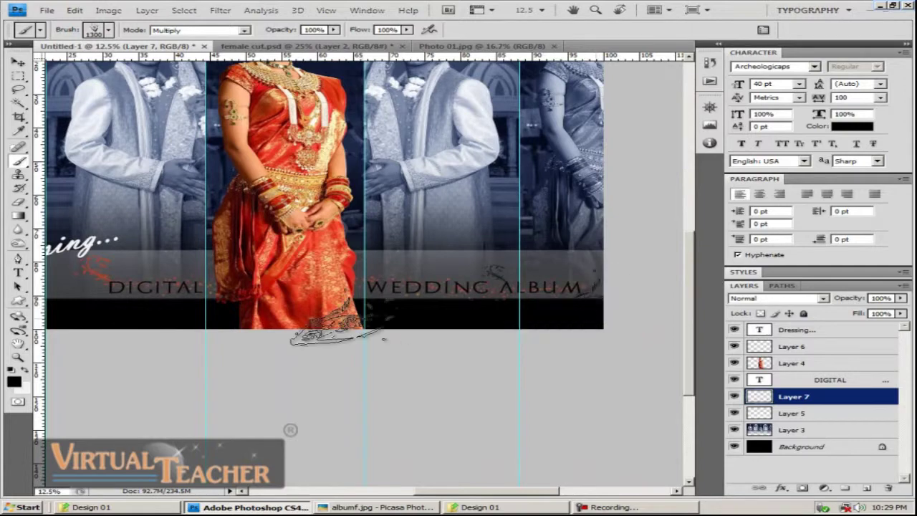
{"action": "mouse_move", "coordinate": [371, 265]}
{"action": "left_mouse_down"}
{"action": "mouse_move", "coordinate": [553, 287]}
{"action": "mouse_move", "coordinate": [455, 266]}
{"action": "mouse_move", "coordinate": [352, 291]}
{"action": "mouse_move", "coordinate": [463, 317]}
{"action": "left_mouse_up"}
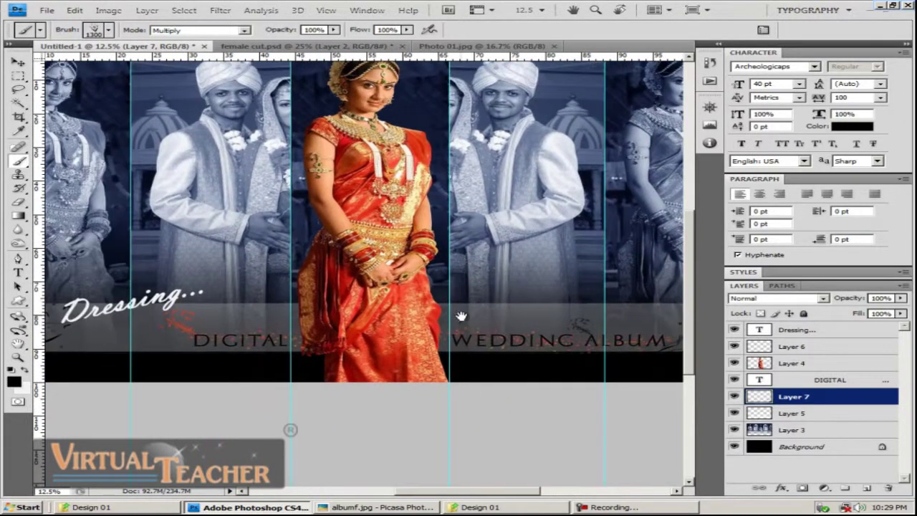
{"action": "mouse_move", "coordinate": [440, 281]}
{"action": "left_mouse_down"}
{"action": "mouse_move", "coordinate": [451, 328]}
{"action": "mouse_move", "coordinate": [481, 317]}
{"action": "left_mouse_up"}
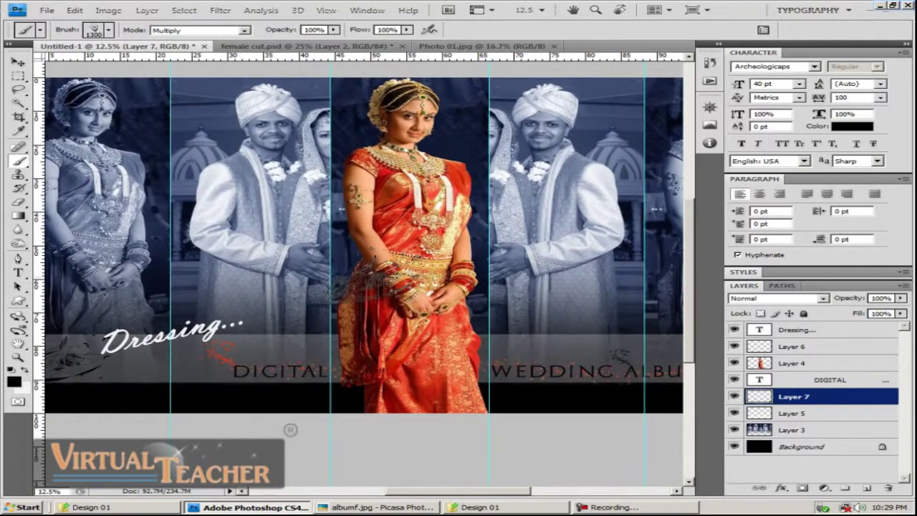
{"action": "key", "text": "ctrl+minus"}
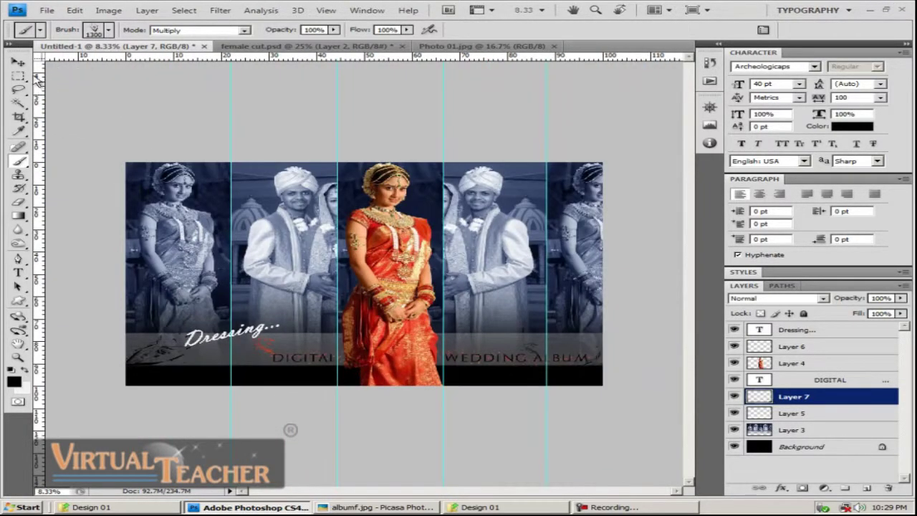
Compare the whole spread with the reference image albumf.jpg, and return to the Brush tool on Layer 7
{"action": "left_click", "coordinate": [18, 62]}
{"action": "left_click", "coordinate": [47, 76]}
{"action": "left_click", "coordinate": [434, 508]}
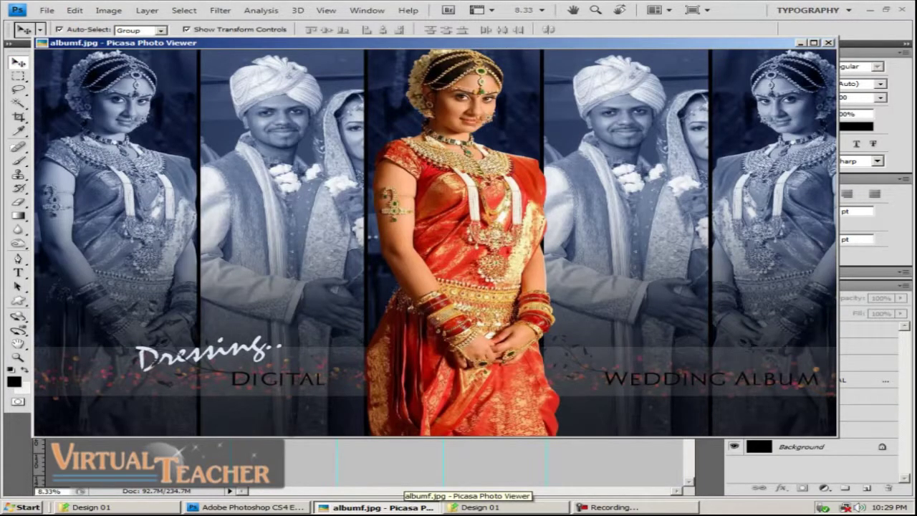
{"action": "left_click", "coordinate": [430, 507]}
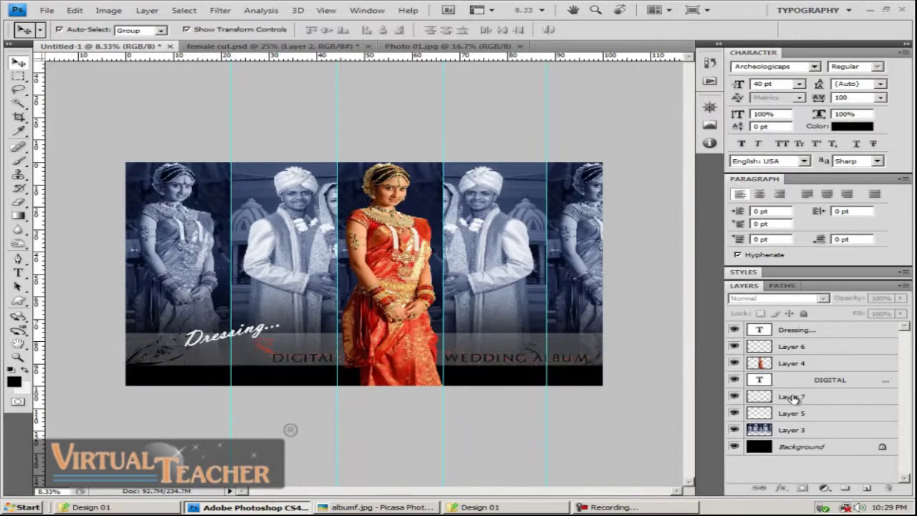
{"action": "left_click", "coordinate": [789, 396]}
{"action": "key", "text": "b"}
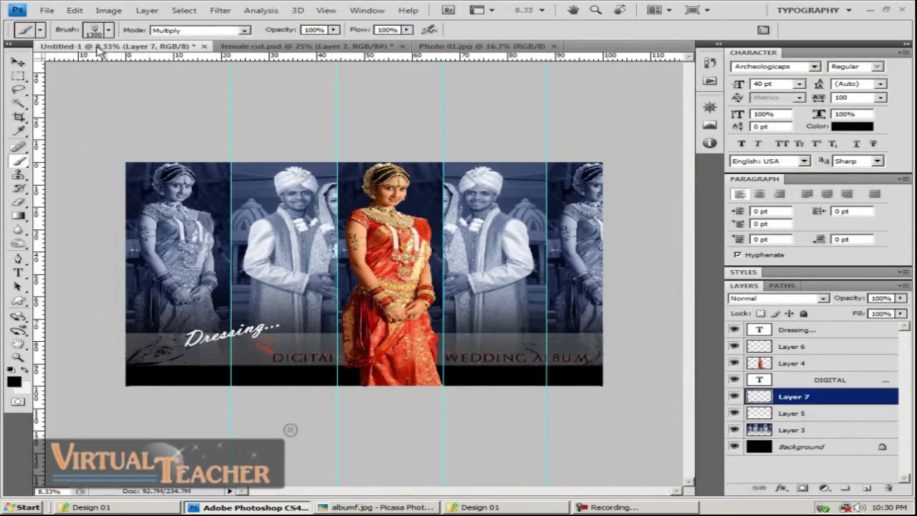
Choose another brush preset and sample an orange-red from the central bride's sari as the foreground color
{"action": "left_click", "coordinate": [109, 30]}
{"action": "double_click", "coordinate": [212, 145]}
{"action": "left_click", "coordinate": [14, 382]}
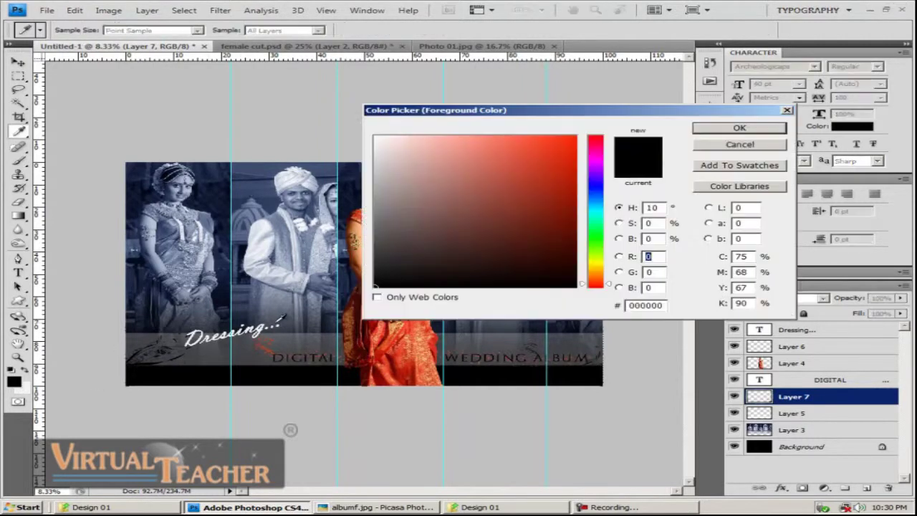
{"action": "left_click", "coordinate": [388, 343]}
{"action": "left_click", "coordinate": [727, 127]}
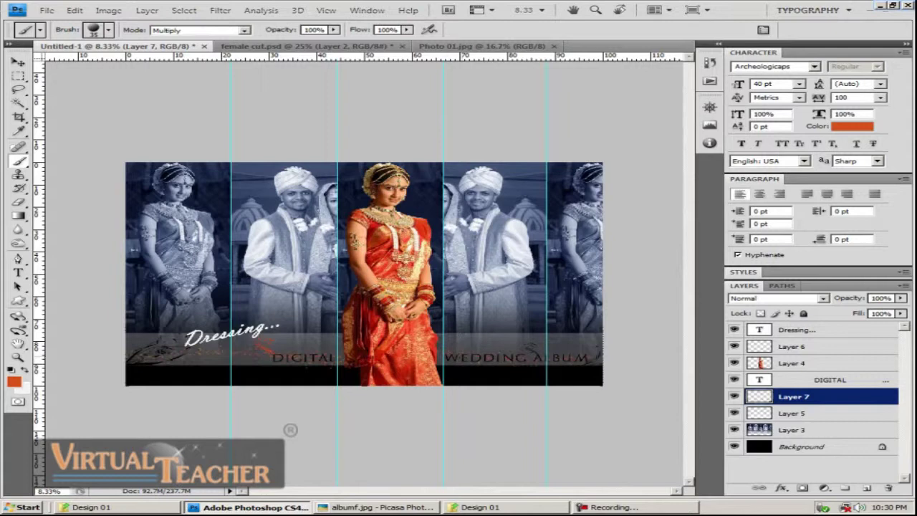
Remove the vertical guides from the spread, keeping only the one at the first photo boundary
{"action": "left_click", "coordinate": [18, 62]}
{"action": "left_click", "coordinate": [152, 125]}
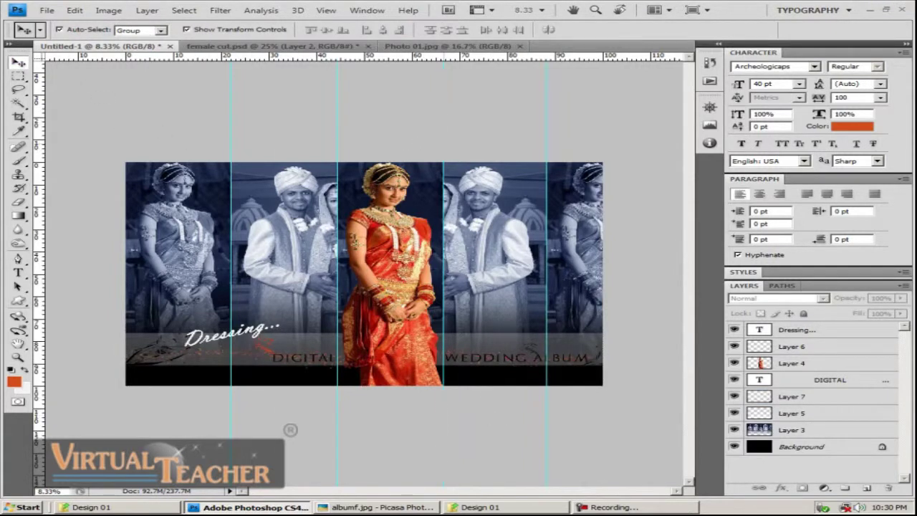
{"action": "left_click_drag", "start_coordinate": [338, 121], "coordinate": [22, 133]}
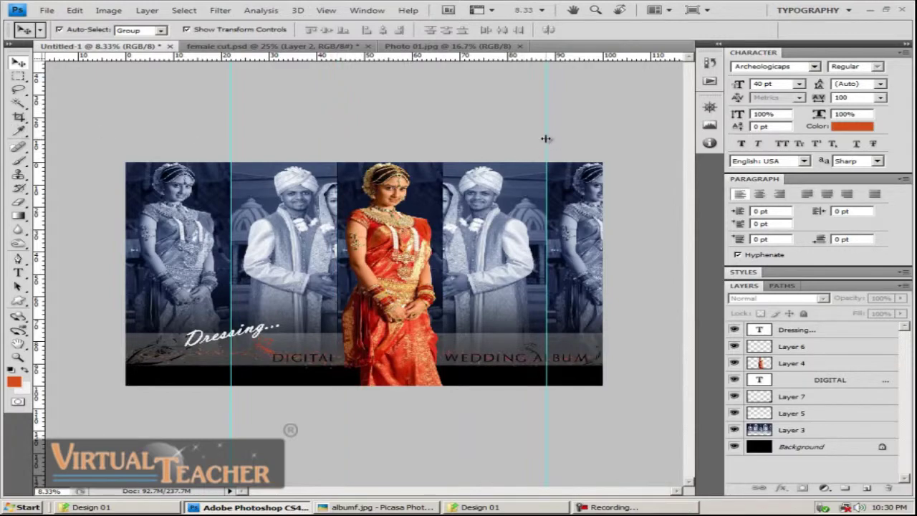
{"action": "left_click_drag", "start_coordinate": [546, 139], "coordinate": [706, 137]}
Add a new layer above the "Dressing..." text and select a thin, full-height vertical strip beyond the remaining guide
{"action": "key", "text": "ctrl+plus"}
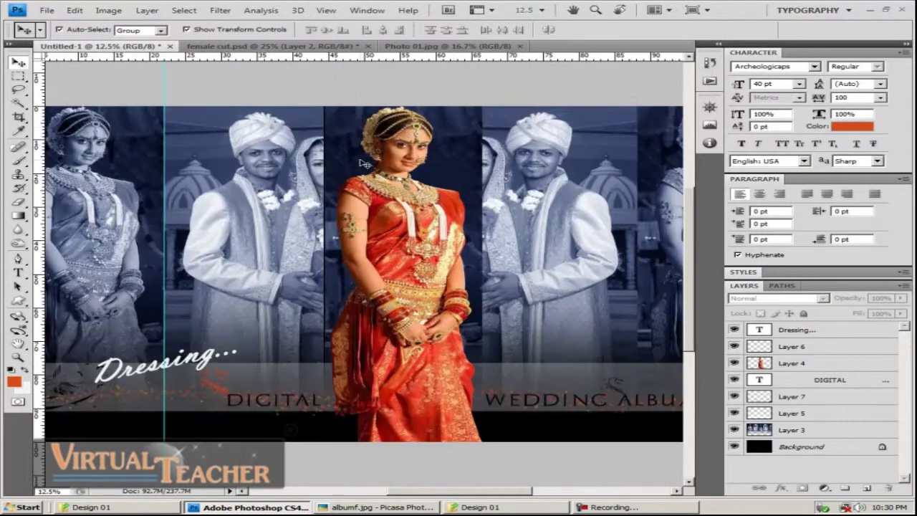
{"action": "left_click_drag", "start_coordinate": [218, 199], "coordinate": [326, 204]}
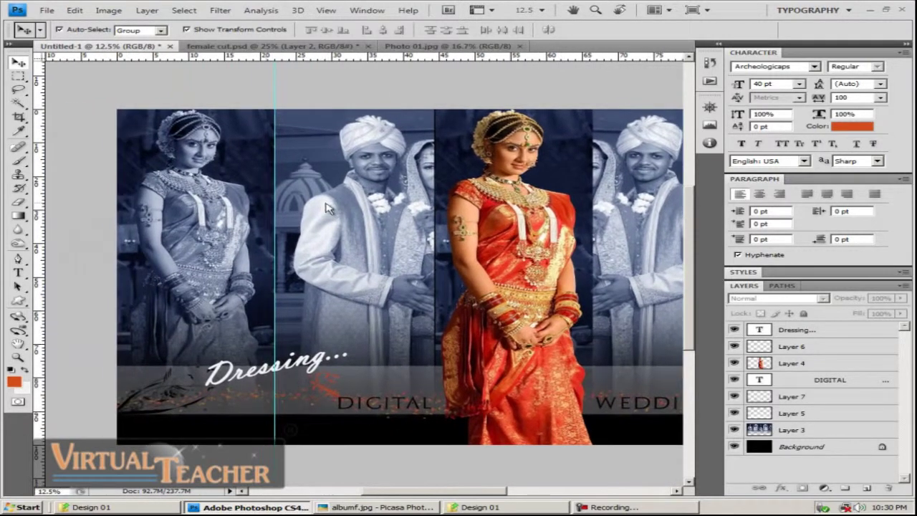
{"action": "left_click", "coordinate": [18, 76]}
{"action": "left_click", "coordinate": [835, 332]}
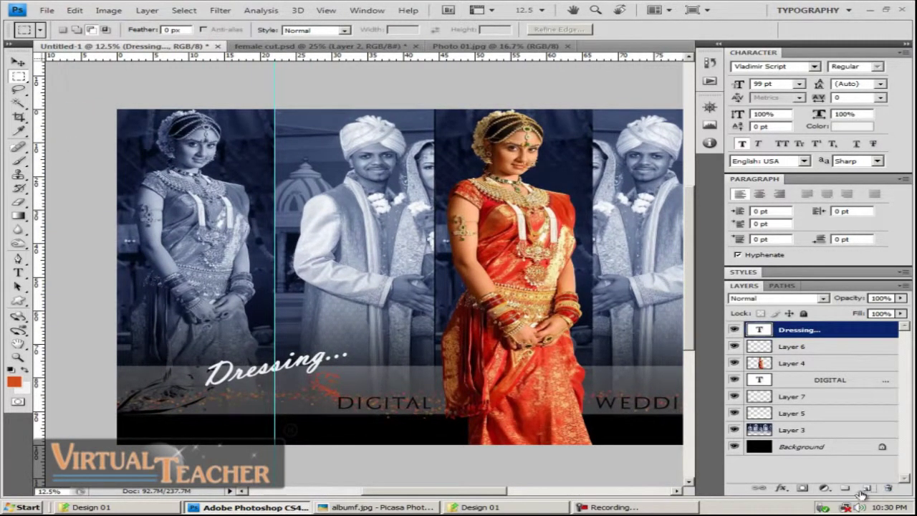
{"action": "left_click", "coordinate": [865, 489]}
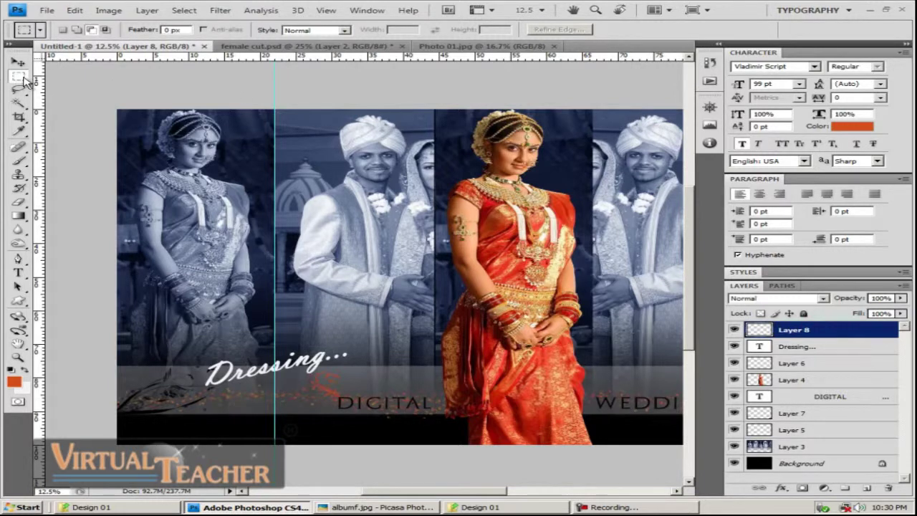
{"action": "left_click_drag", "start_coordinate": [305, 103], "coordinate": [303, 441]}
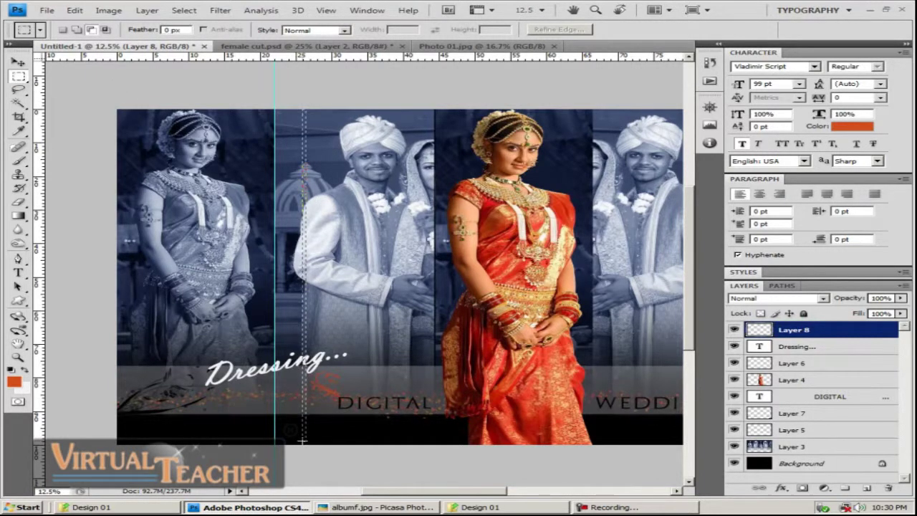
Set the foreground color to black (000000), fill the thin vertical selection with it, and deselect
{"action": "left_click", "coordinate": [14, 381]}
{"action": "left_click", "coordinate": [556, 286]}
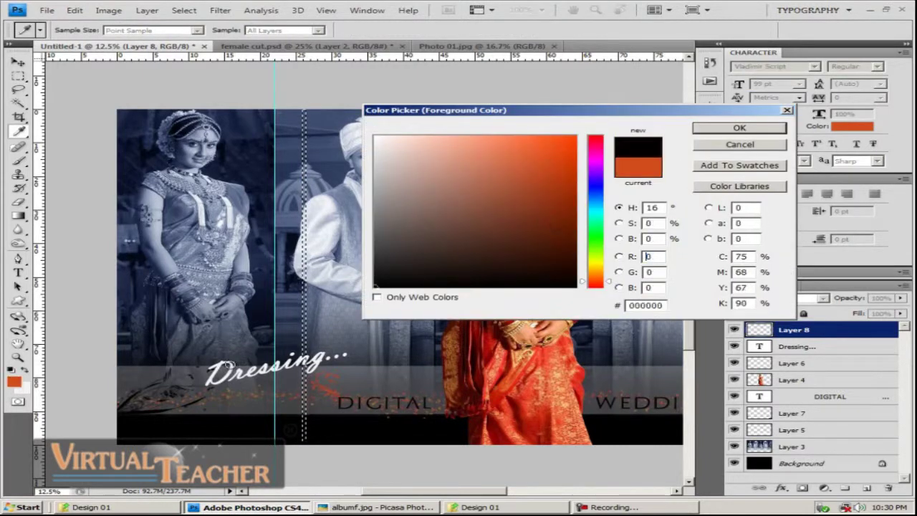
{"action": "left_click", "coordinate": [705, 131]}
{"action": "key", "text": "alt+BackSpace"}
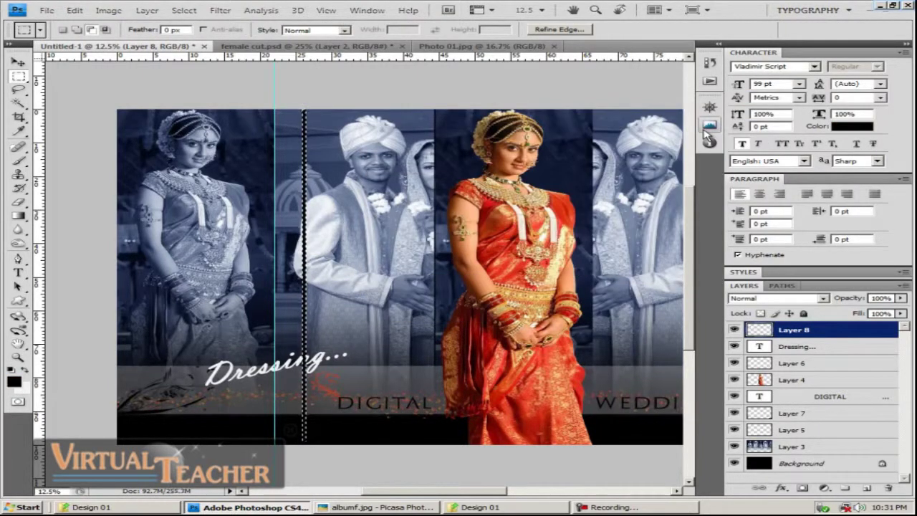
{"action": "key", "text": "ctrl+d"}
Move the black vertical line onto the guide between the first bride and the groom, then remove that guide
{"action": "key", "text": "v"}
{"action": "left_click", "coordinate": [346, 89]}
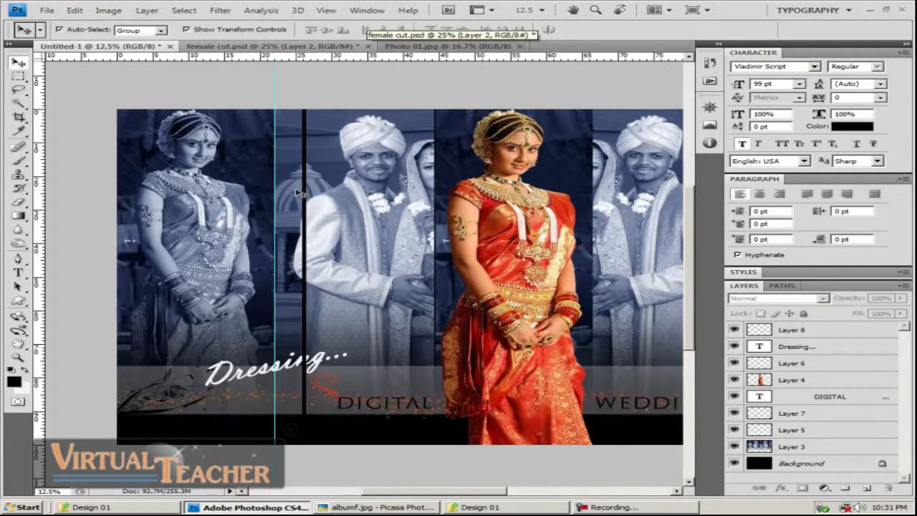
{"action": "left_click", "coordinate": [303, 194]}
{"action": "left_click_drag", "start_coordinate": [307, 197], "coordinate": [278, 199]}
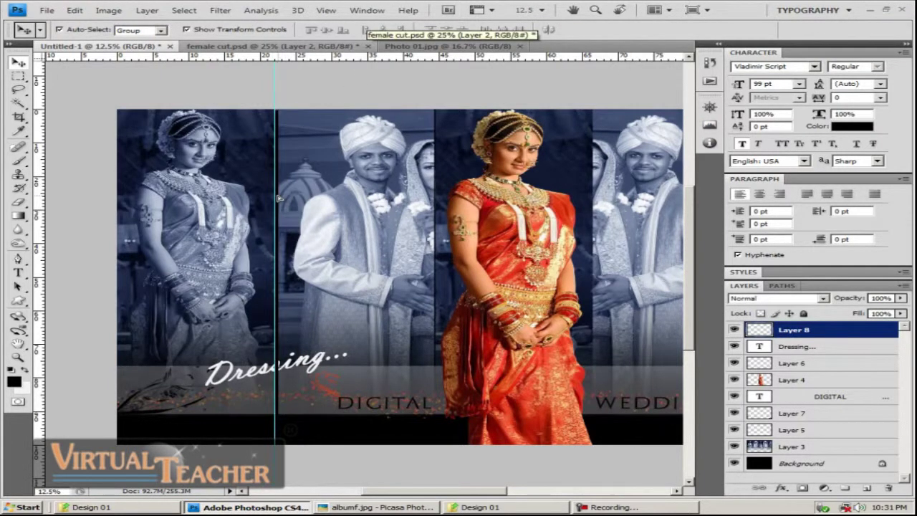
{"action": "key", "text": "shift+Left"}
{"action": "key", "text": "shift+Left"}
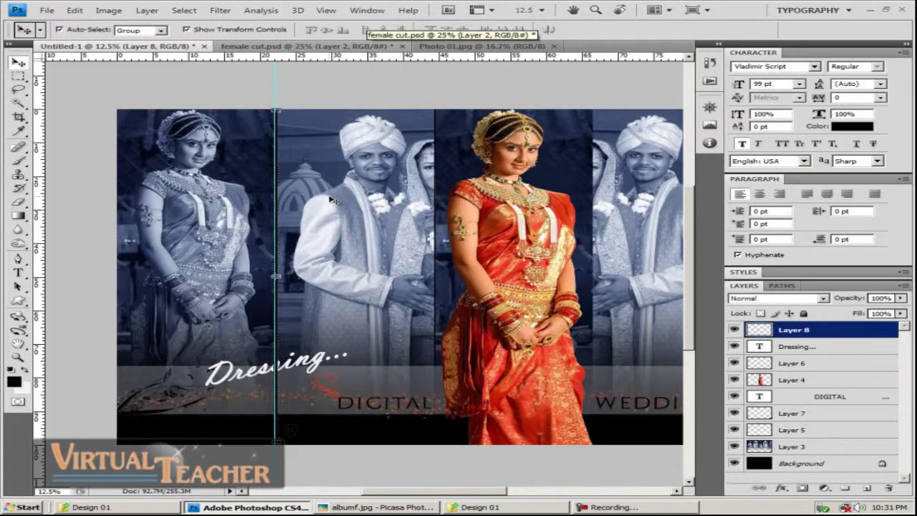
{"action": "left_click", "coordinate": [365, 93]}
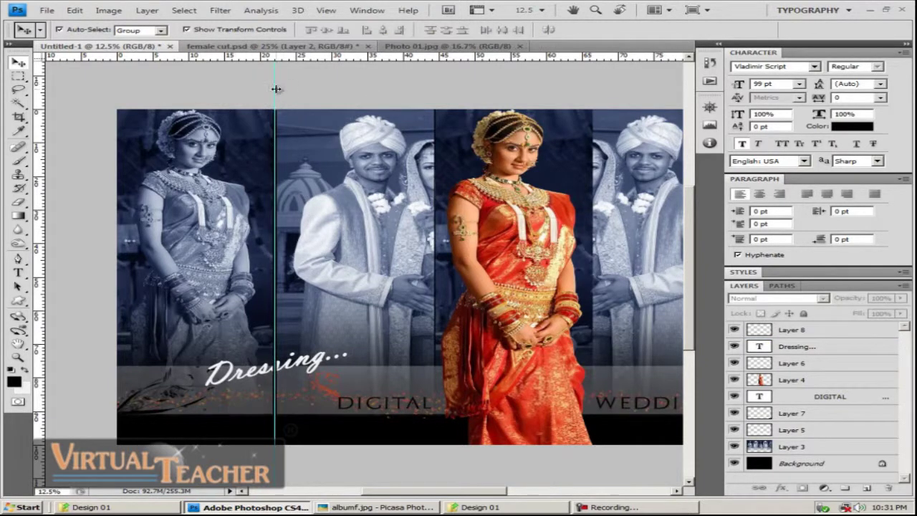
{"action": "left_click_drag", "start_coordinate": [2, 125], "coordinate": [0, 126]}
Duplicate the black line onto the boundary between the first groom photo and the central bride
{"action": "left_click_drag", "start_coordinate": [323, 321], "coordinate": [276, 294]}
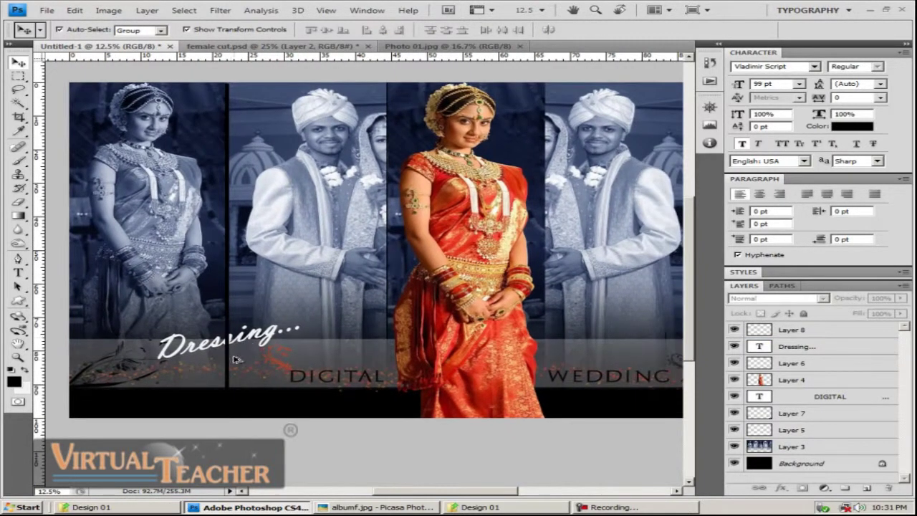
{"action": "left_click_drag", "start_coordinate": [248, 367], "coordinate": [394, 372]}
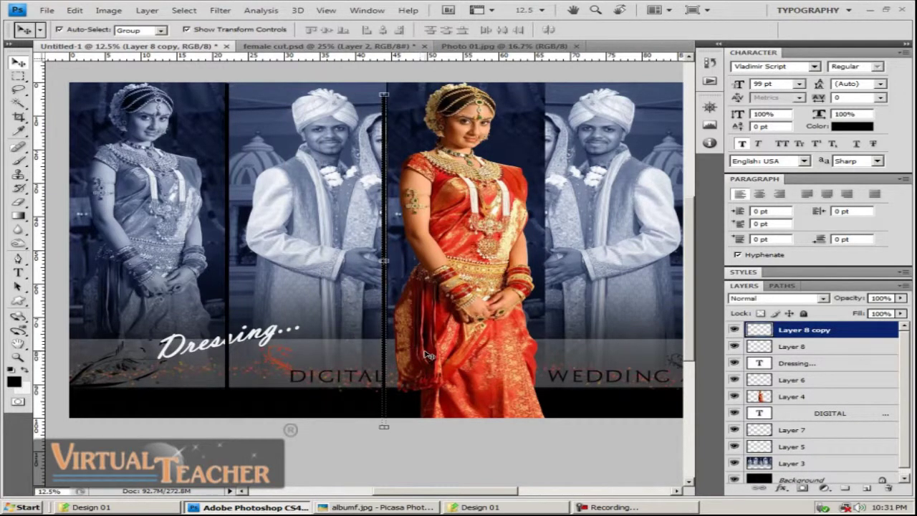
{"action": "left_click", "coordinate": [475, 439]}
Duplicate the black line onto the boundary between the central bride and the second groom photo
{"action": "left_click_drag", "start_coordinate": [529, 323], "coordinate": [356, 338]}
{"action": "left_click", "coordinate": [220, 317]}
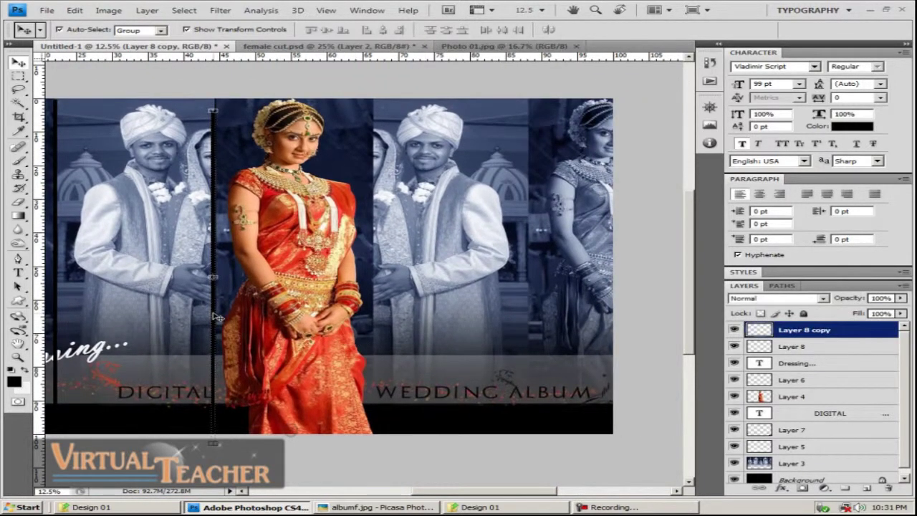
{"action": "left_click", "coordinate": [228, 434]}
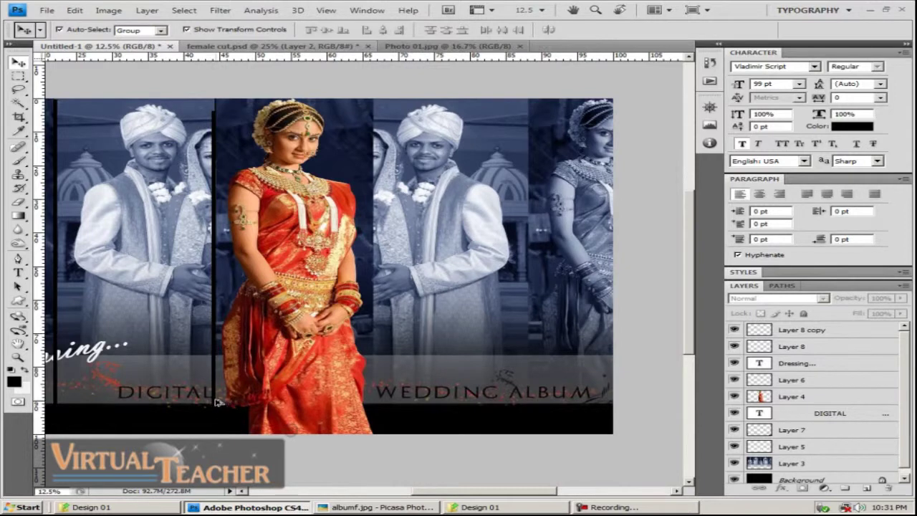
{"action": "left_click_drag", "start_coordinate": [232, 402], "coordinate": [377, 405]}
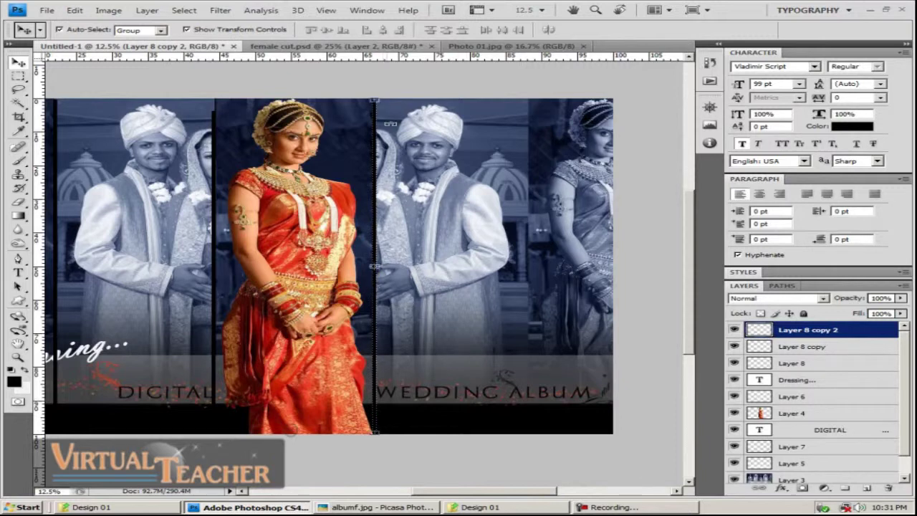
{"action": "left_click", "coordinate": [409, 89]}
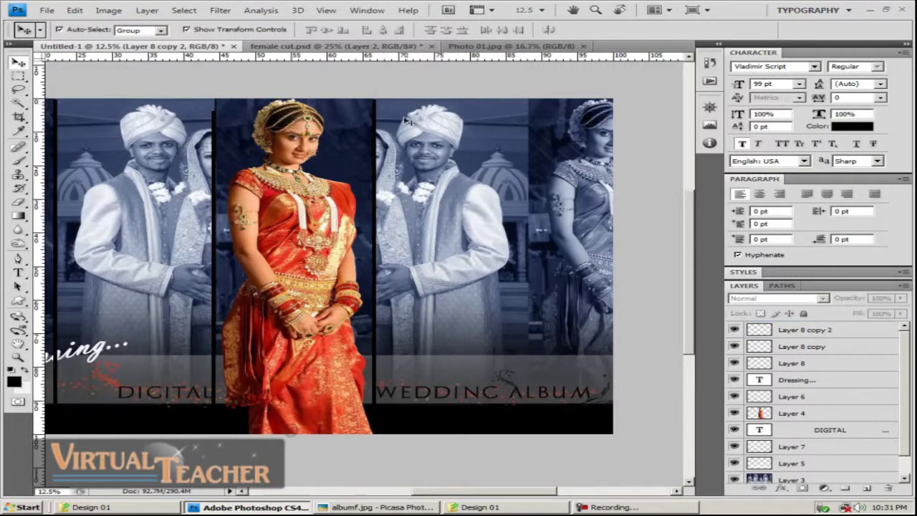
Reposition the line between the first groom and the central bride to cover the photo boundary from the top edge
{"action": "left_click", "coordinate": [214, 234]}
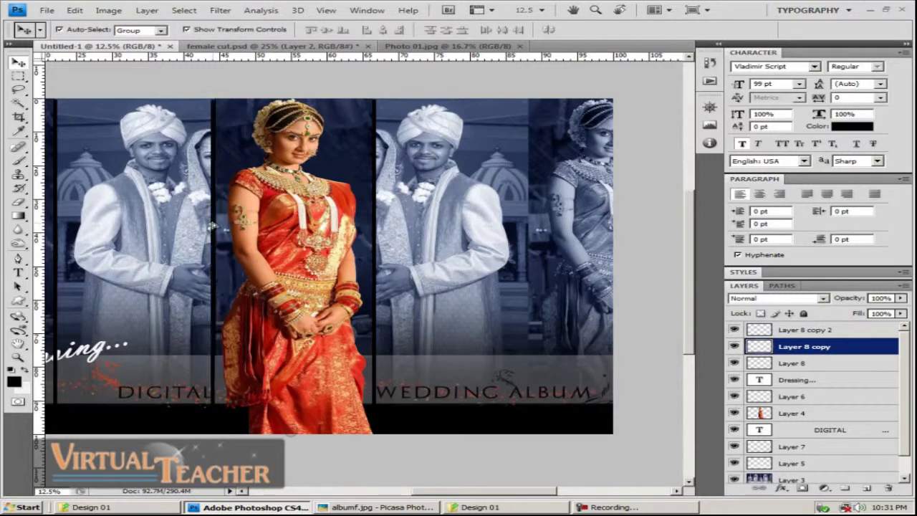
{"action": "key", "text": "shift+Left"}
{"action": "key", "text": "shift+Left"}
{"action": "key", "text": "shift+Left"}
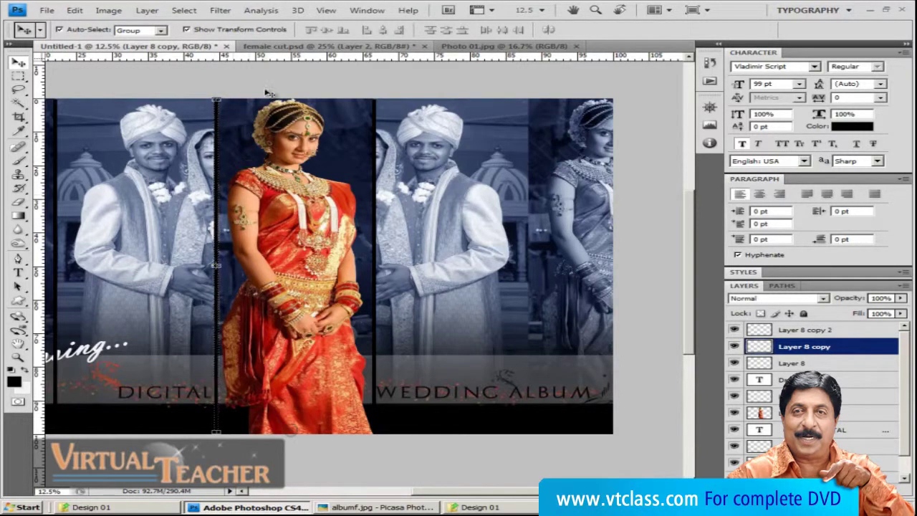
{"action": "left_click", "coordinate": [268, 81]}
Duplicate the black line onto the boundary between the second groom and the last bride photo
{"action": "left_click_drag", "start_coordinate": [456, 339], "coordinate": [409, 313]}
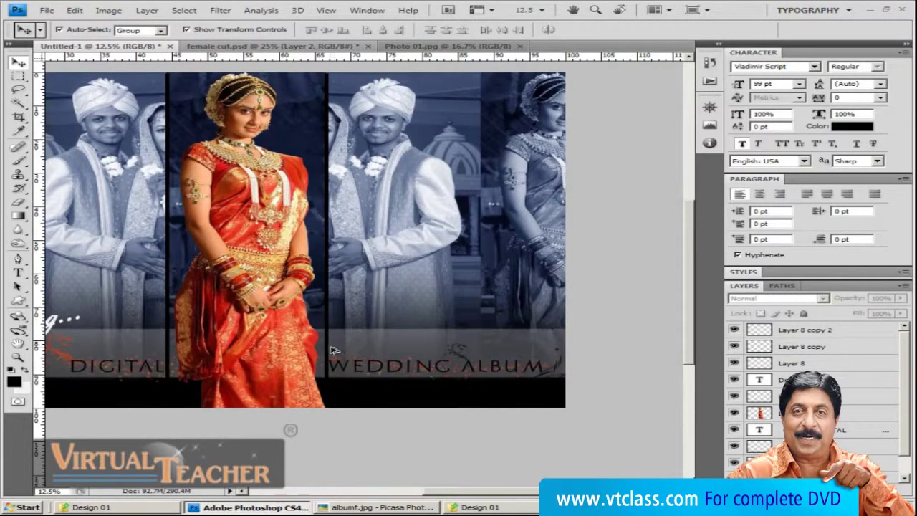
{"action": "left_click_drag", "start_coordinate": [332, 350], "coordinate": [479, 350]}
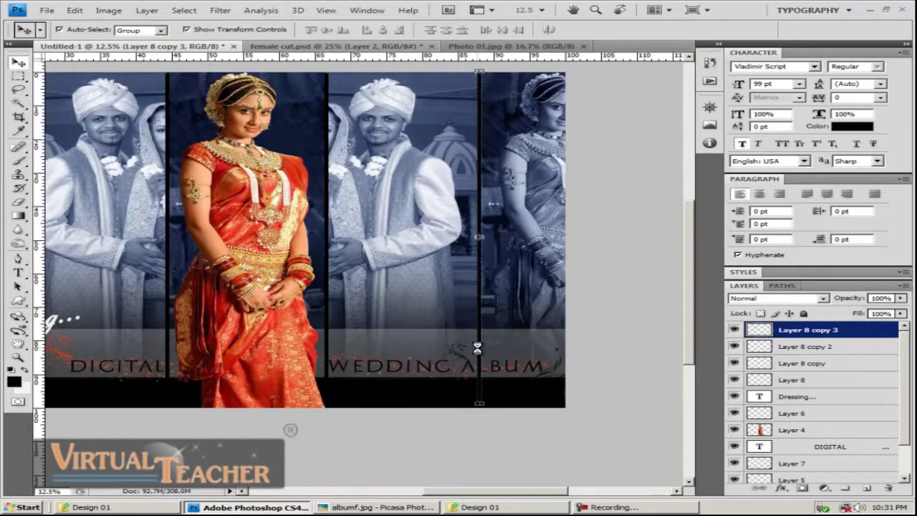
{"action": "left_click", "coordinate": [515, 454]}
Review the whole spread with its black divider lines in full-screen view, checking it against gray and black surroundings
{"action": "key", "text": "space"}
{"action": "left_click_drag", "start_coordinate": [404, 329], "coordinate": [453, 328]}
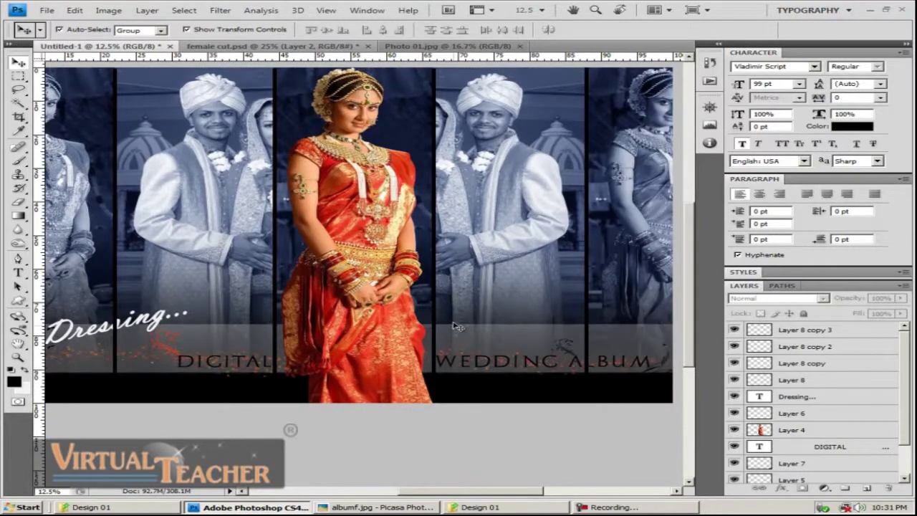
{"action": "scroll", "coordinate": [458, 327], "scroll_direction": "down", "scroll_amount": 1}
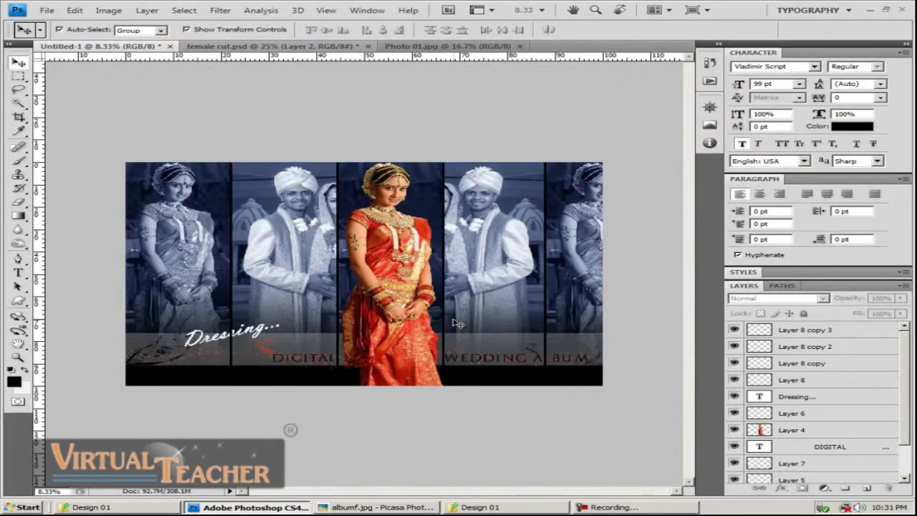
{"action": "key", "text": "Tab"}
{"action": "key", "text": "f"}
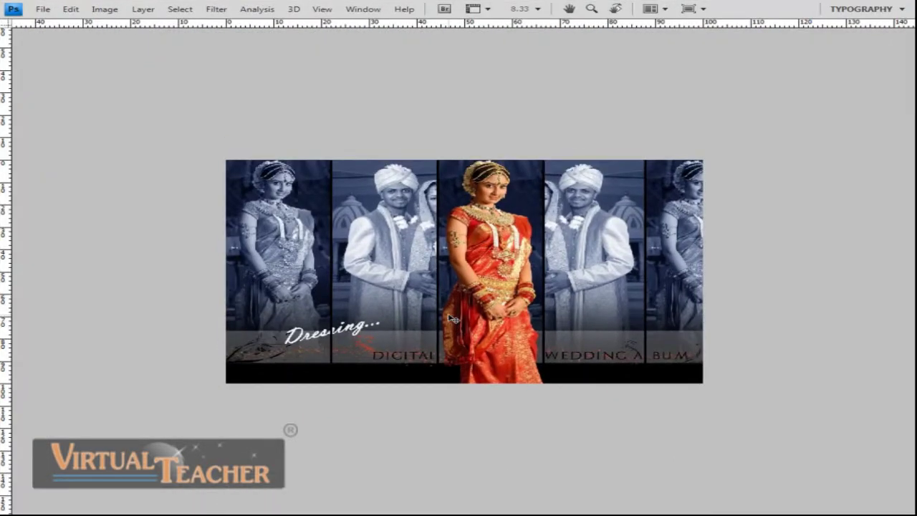
{"action": "scroll", "coordinate": [452, 318], "scroll_direction": "up", "scroll_amount": 1}
{"action": "scroll", "coordinate": [453, 318], "scroll_direction": "up", "scroll_amount": 1}
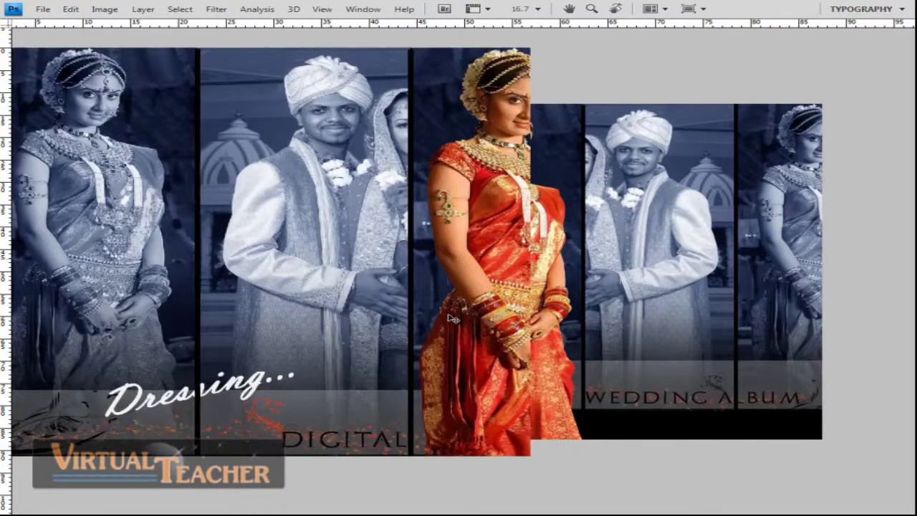
{"action": "scroll", "coordinate": [453, 318], "scroll_direction": "down", "scroll_amount": 1}
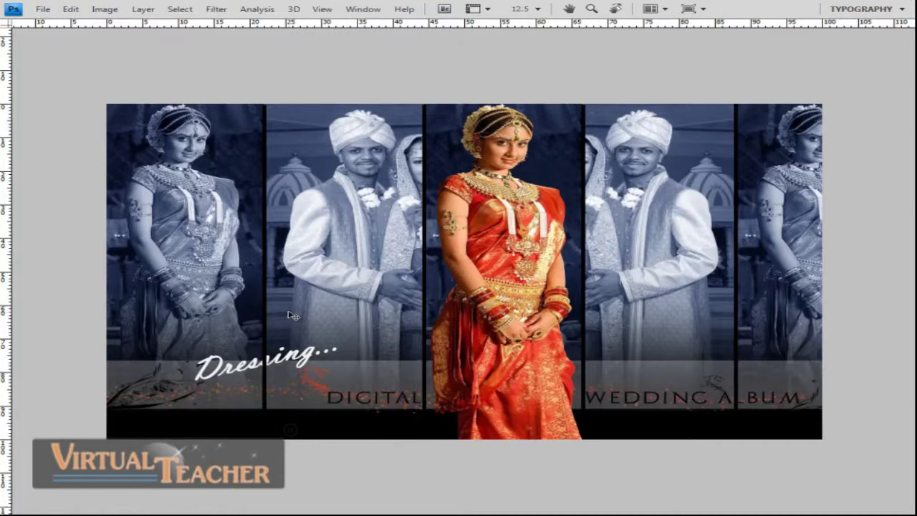
{"action": "key", "text": "Tab"}
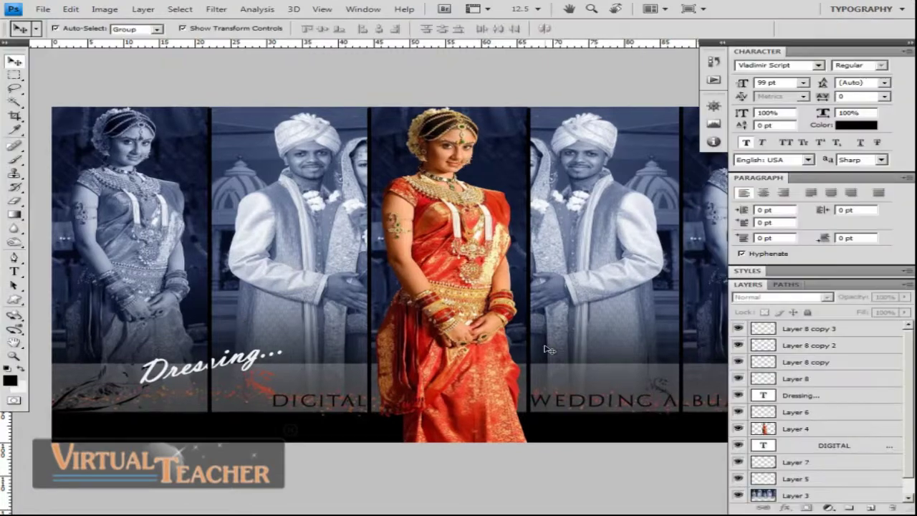
{"action": "key", "text": "Tab"}
{"action": "key", "text": "f"}
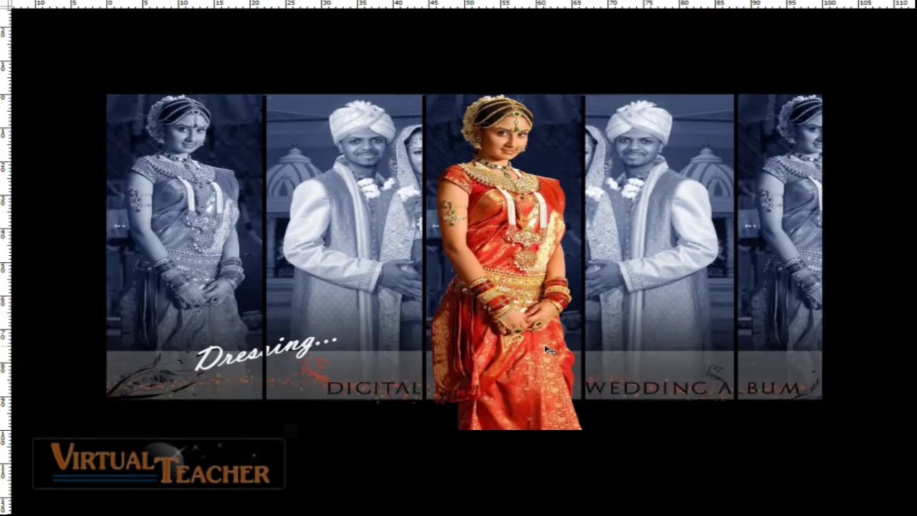